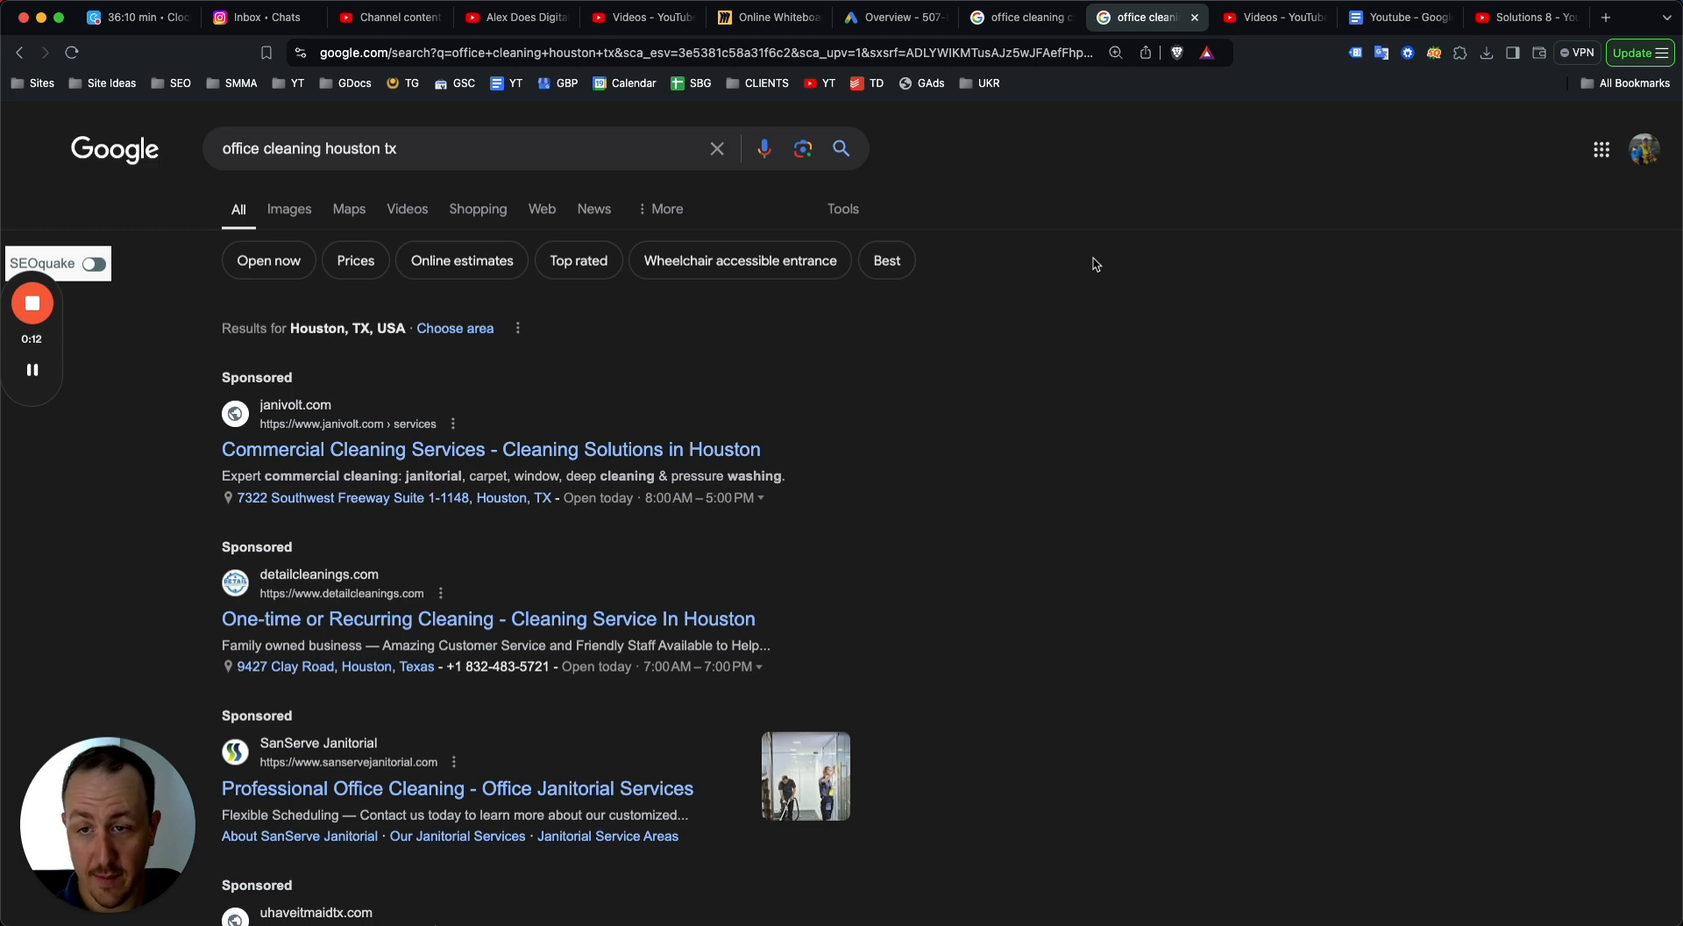
Switch to the Chicago office cleaning results and review its sponsored ads, business listings and organic results.
scroll(733, 298, "down", 3)
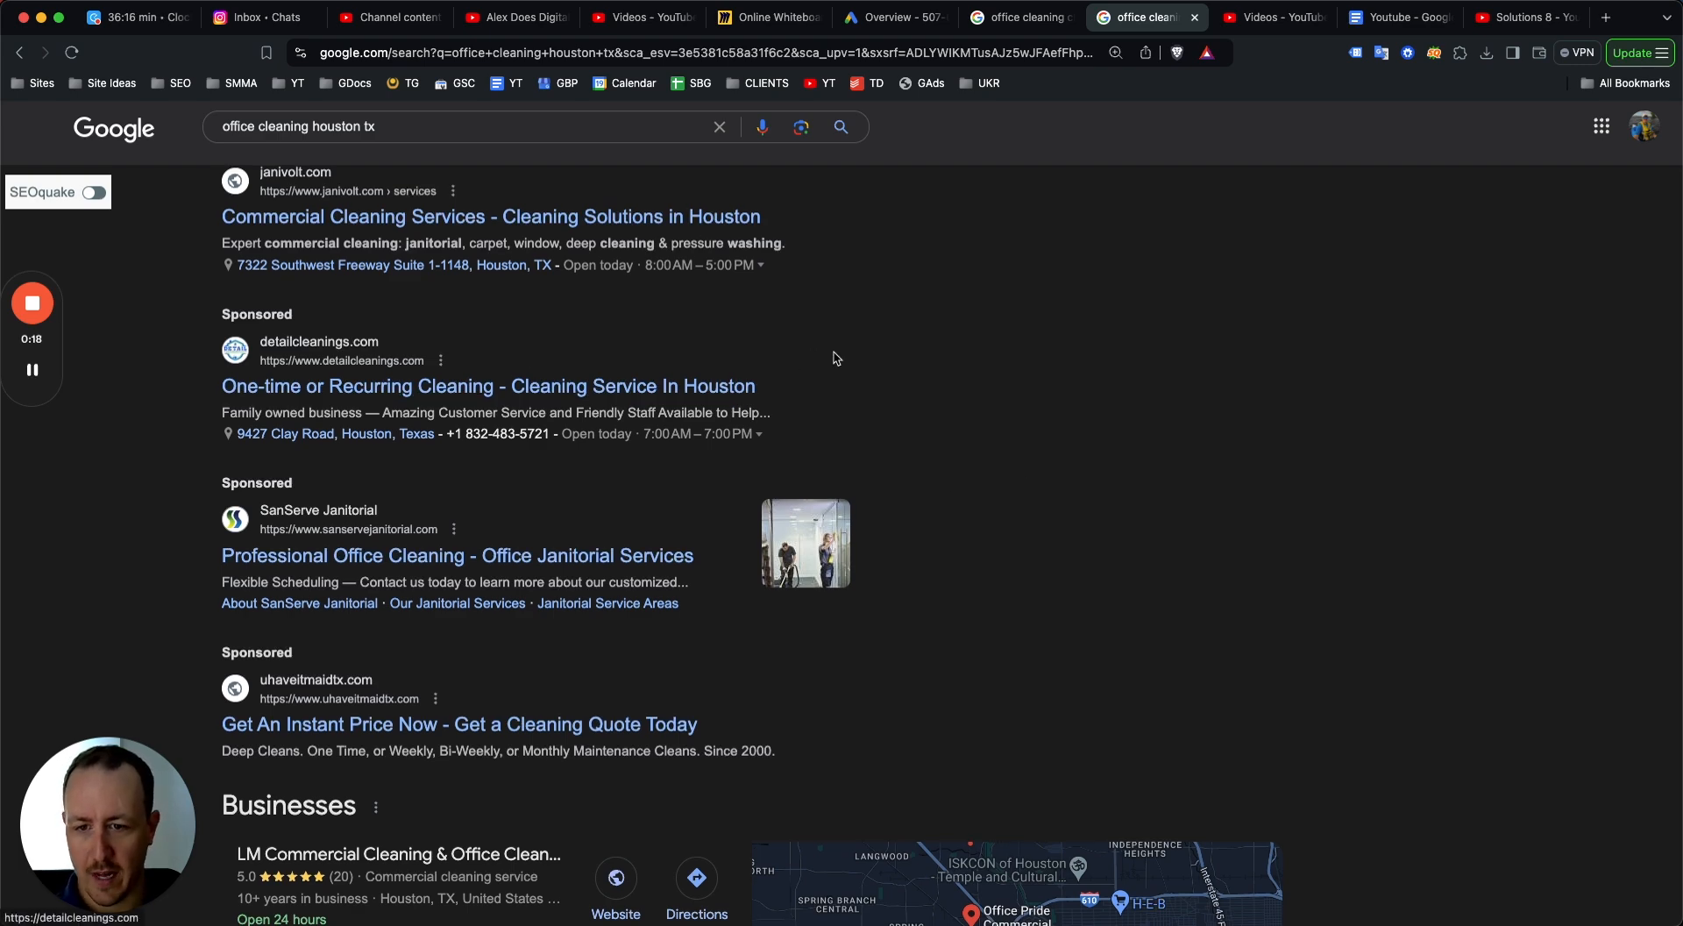
scroll(570, 307, "up", 5)
left_click(995, 17)
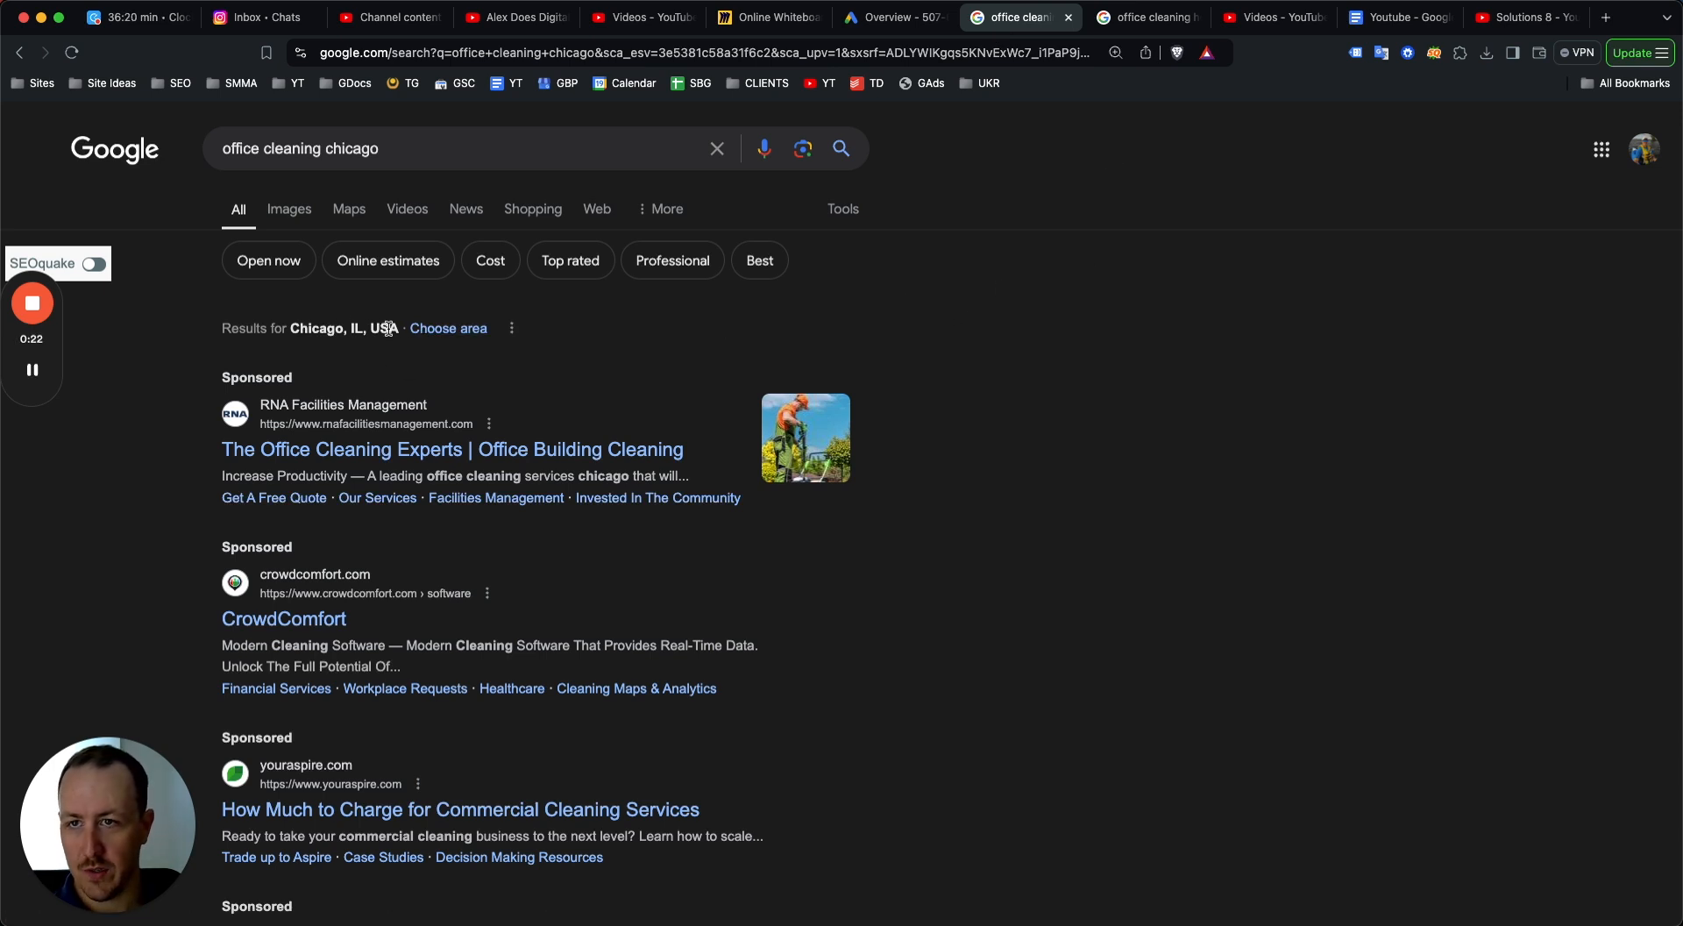
scroll(282, 229, "down", 1)
scroll(420, 368, "down", 5)
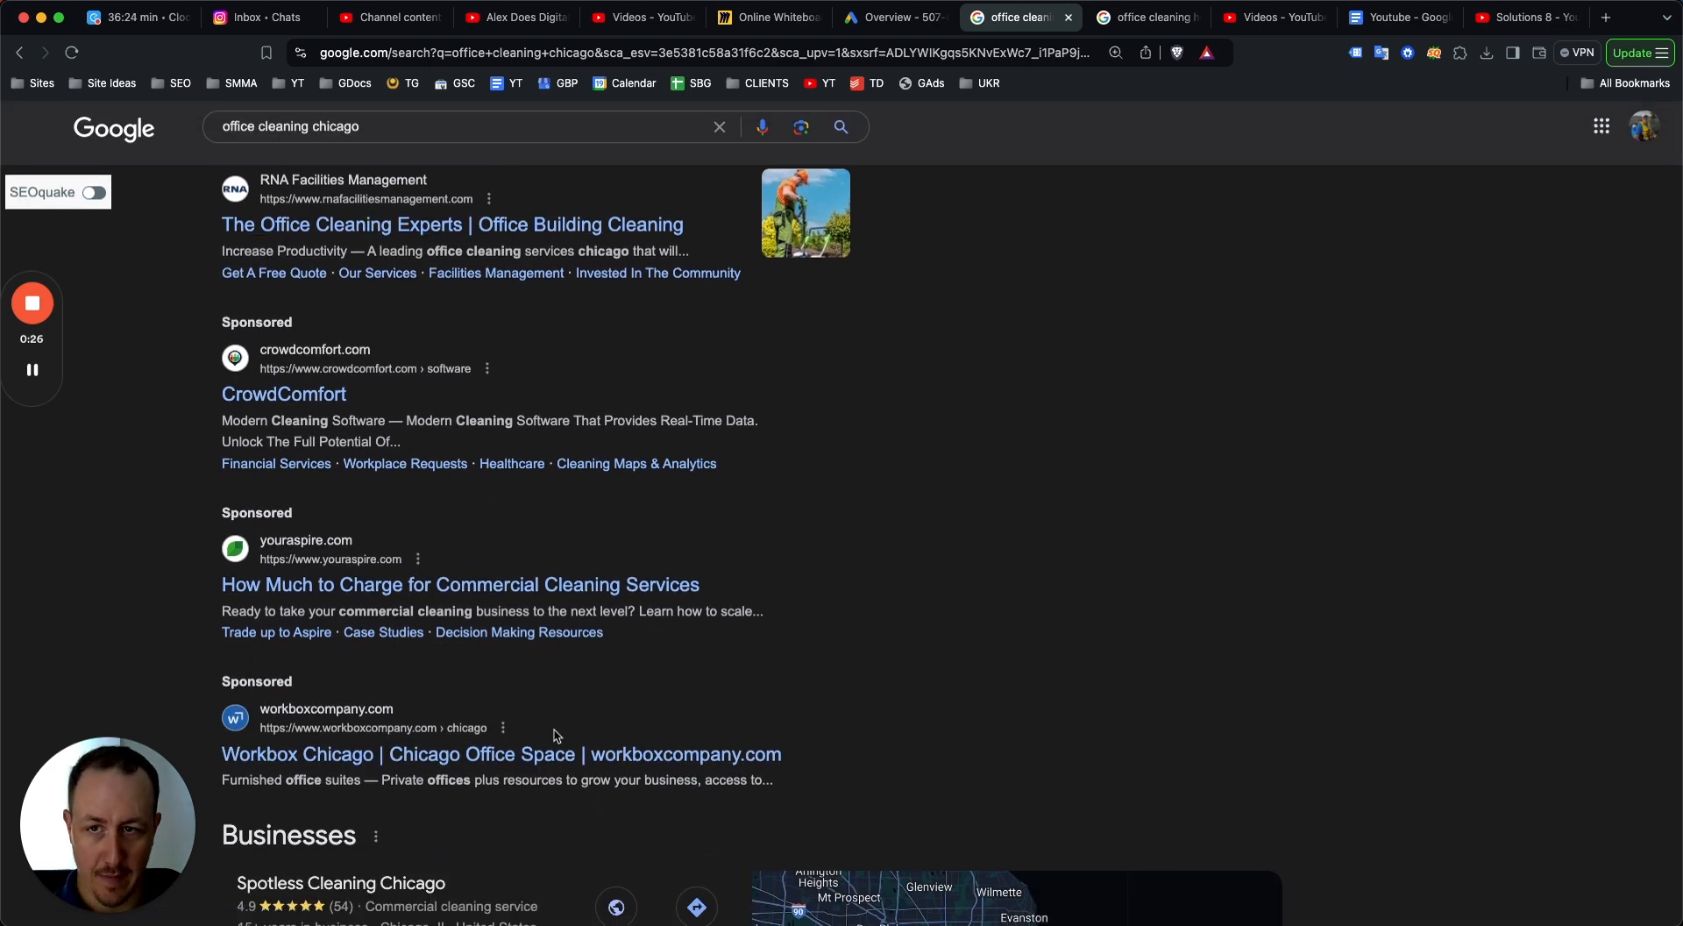
scroll(553, 734, "up", 7)
scroll(476, 607, "down", 8)
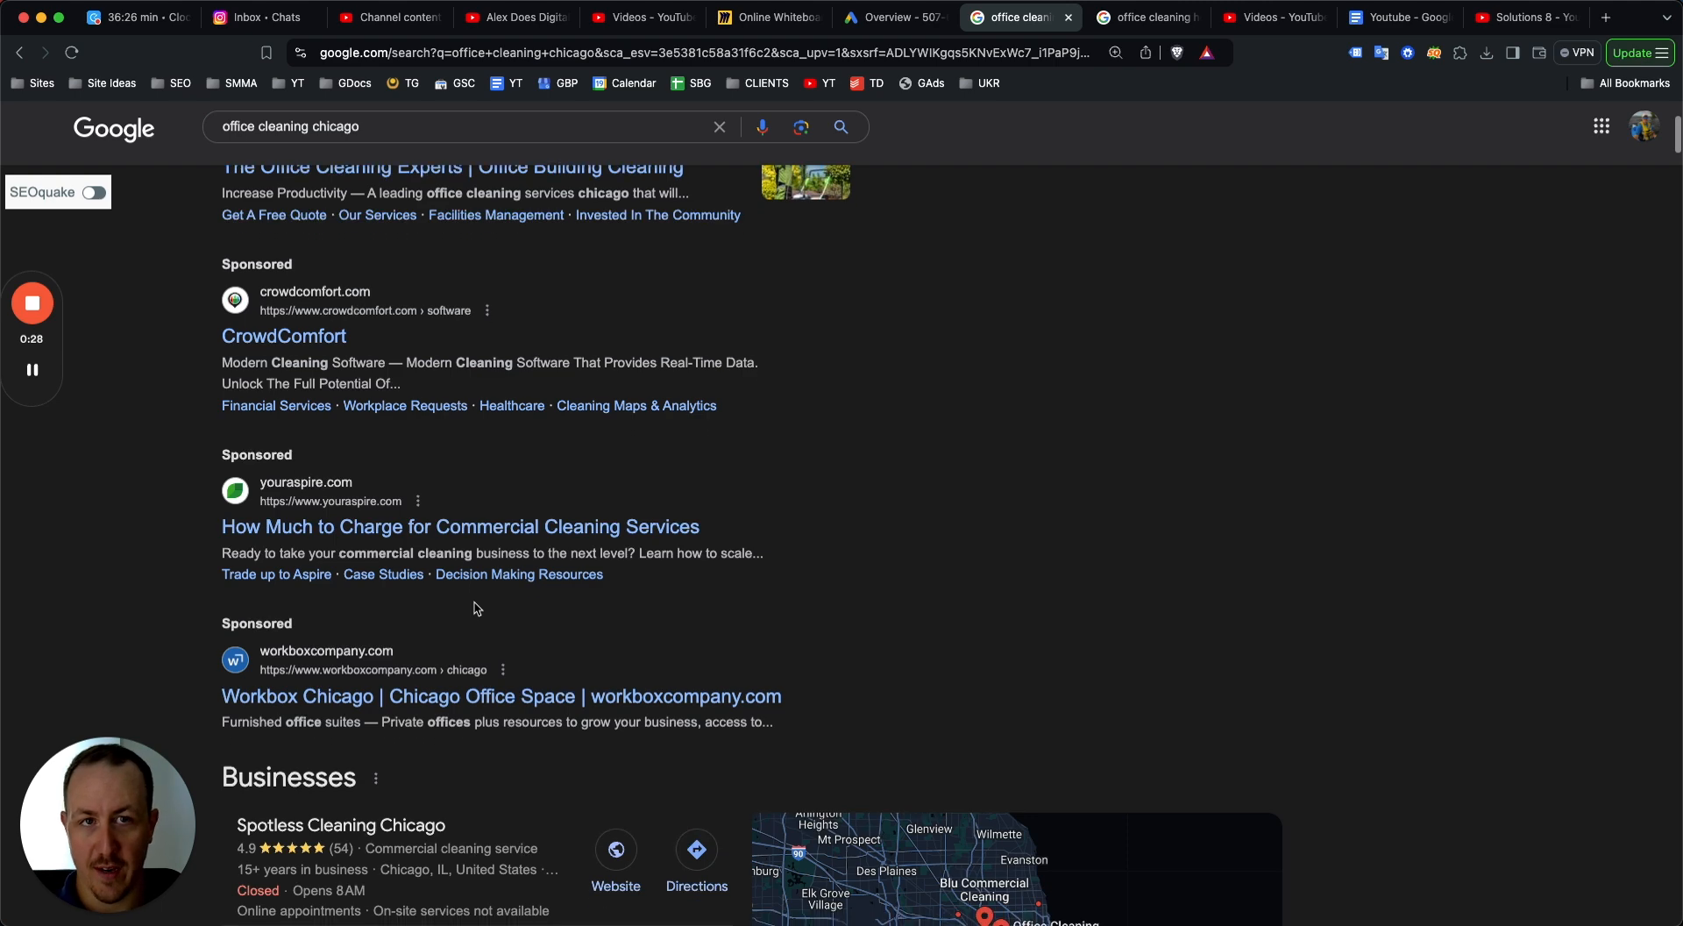
scroll(476, 607, "up", 7)
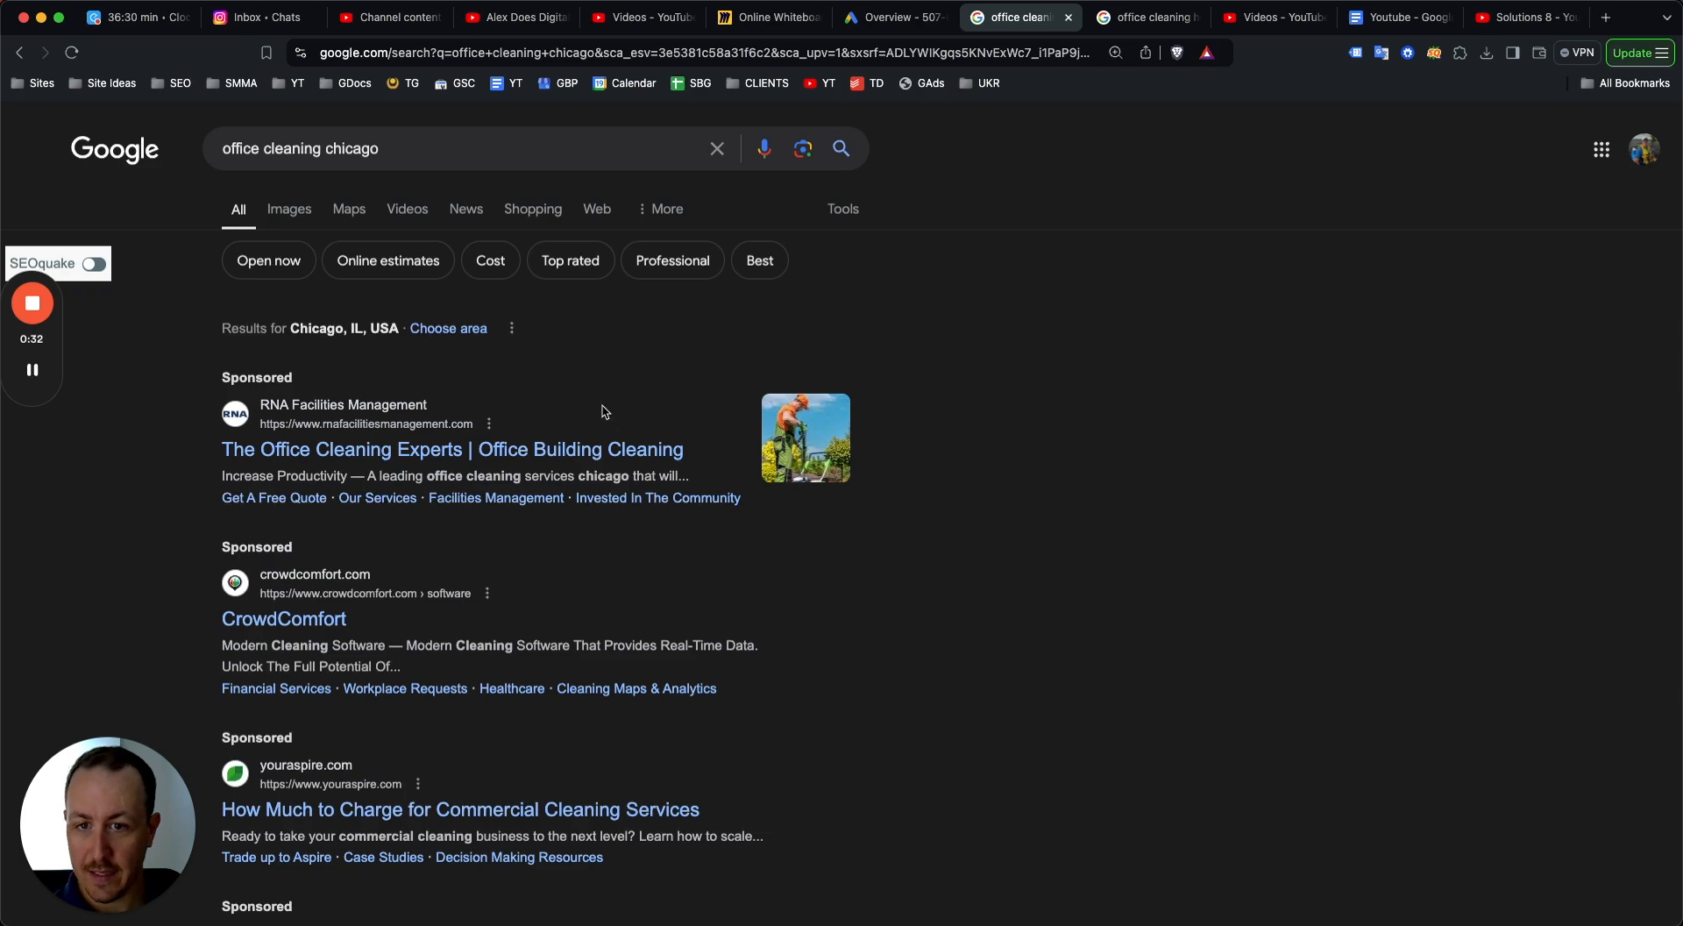
scroll(644, 375, "down", 3)
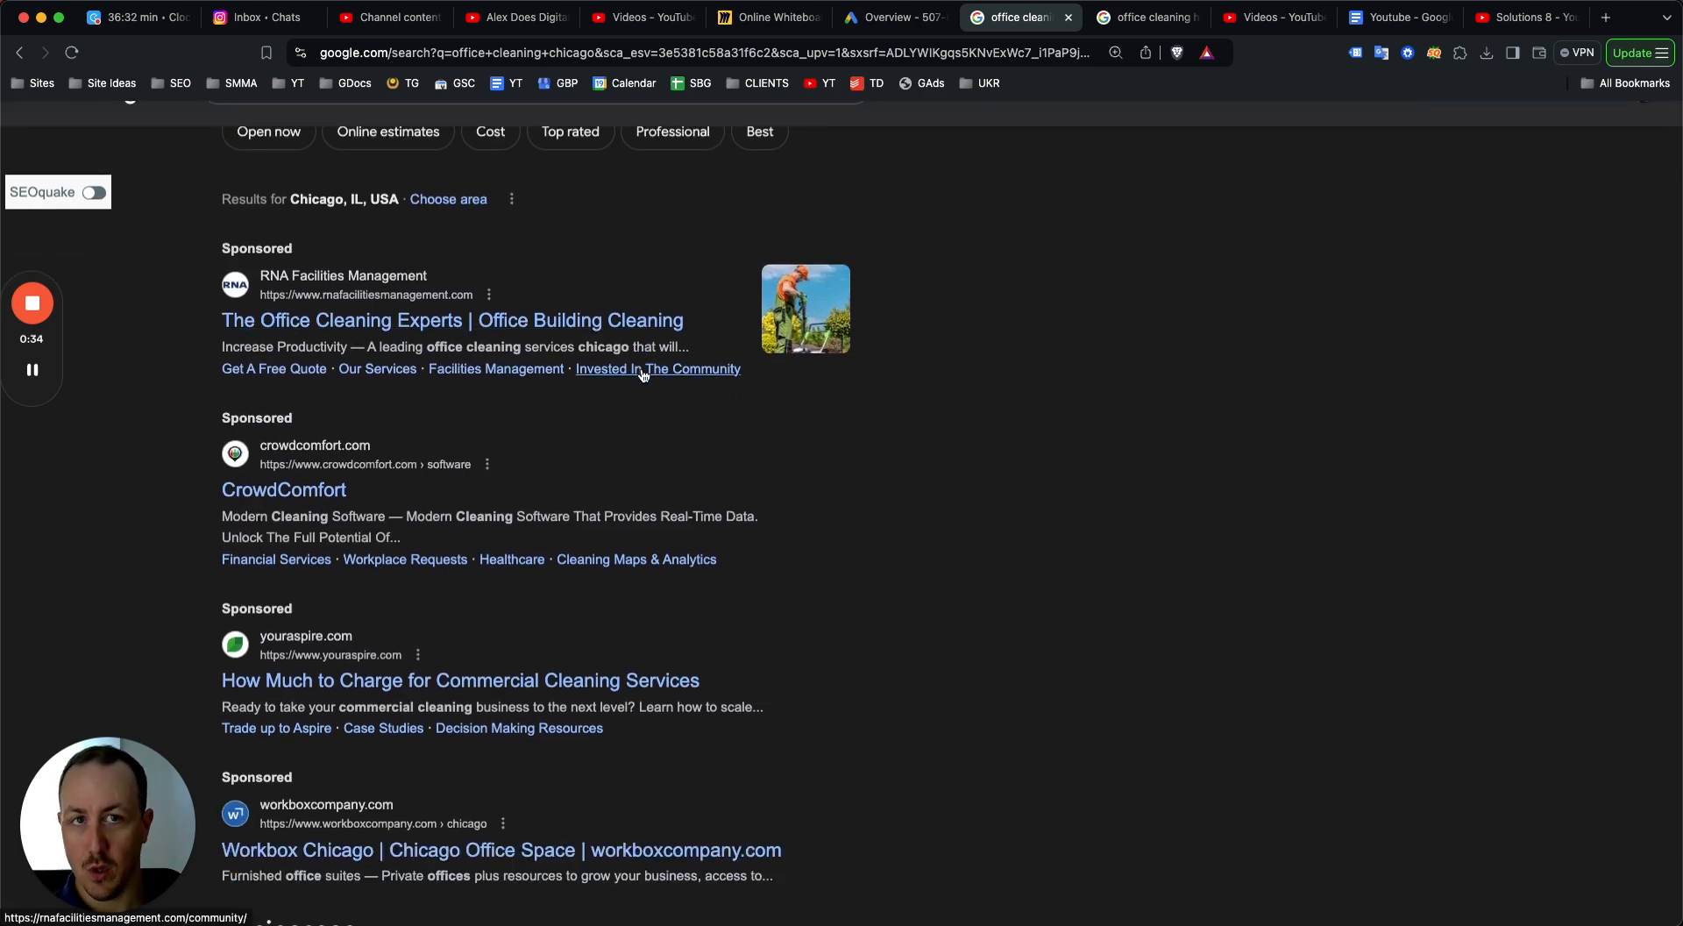
scroll(644, 375, "up", 1)
scroll(658, 363, "down", 10)
scroll(673, 351, "up", 10)
scroll(672, 350, "down", 10)
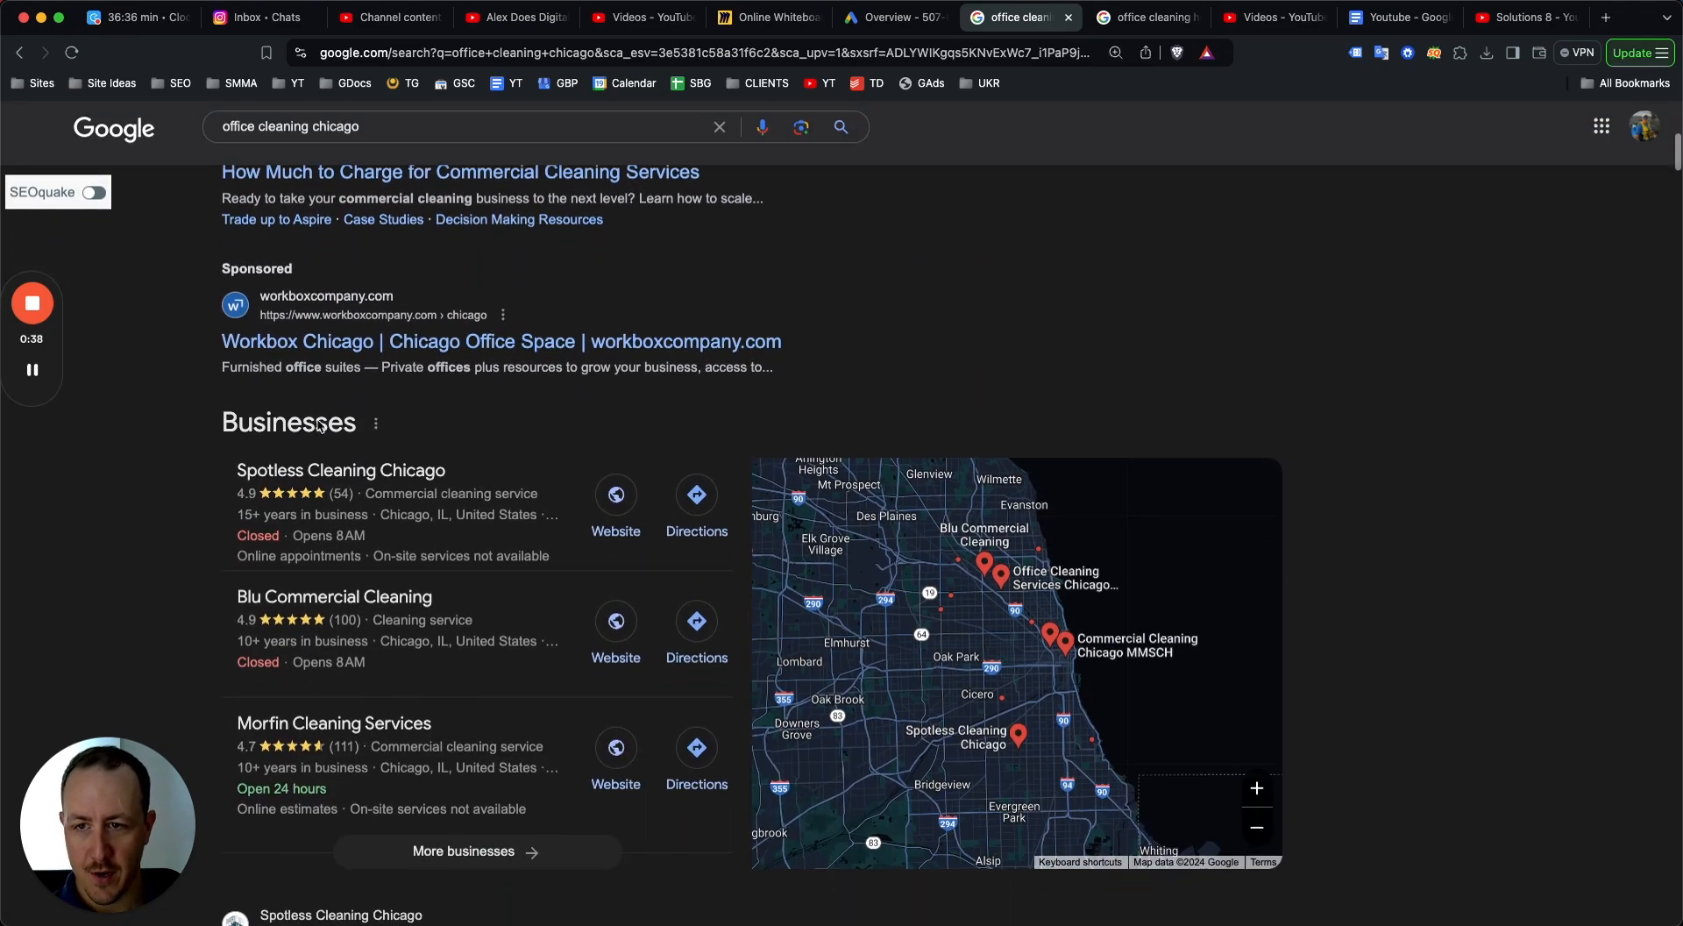
scroll(320, 427, "down", 3)
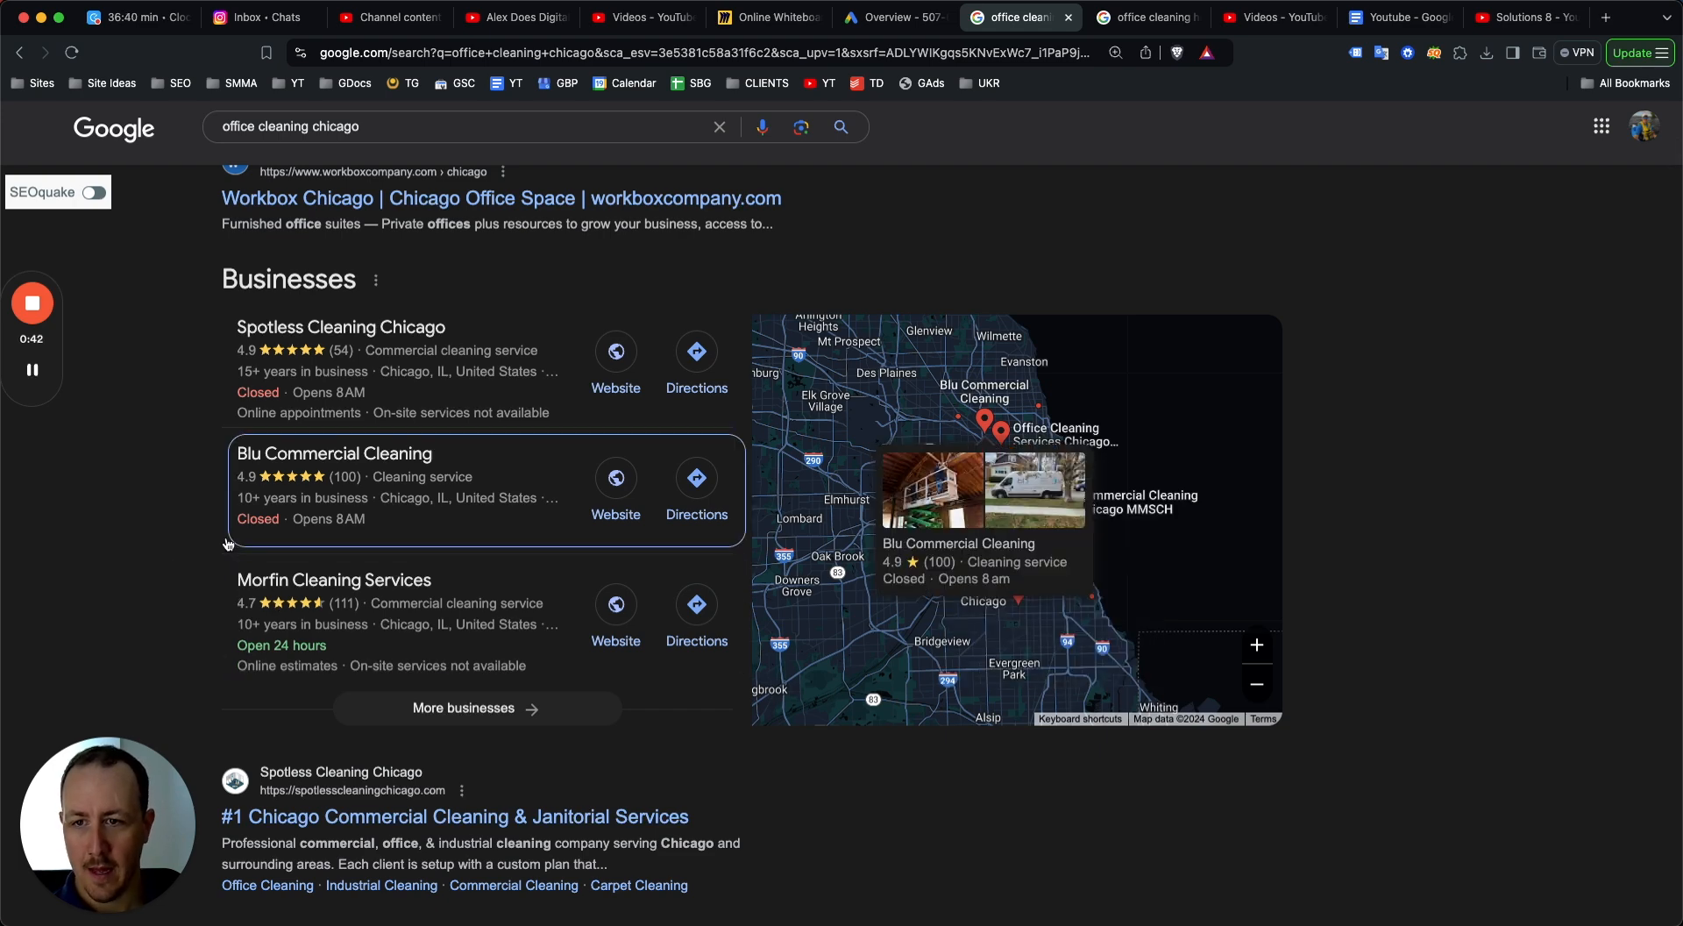
scroll(265, 511, "down", 8)
scroll(265, 511, "down", 3)
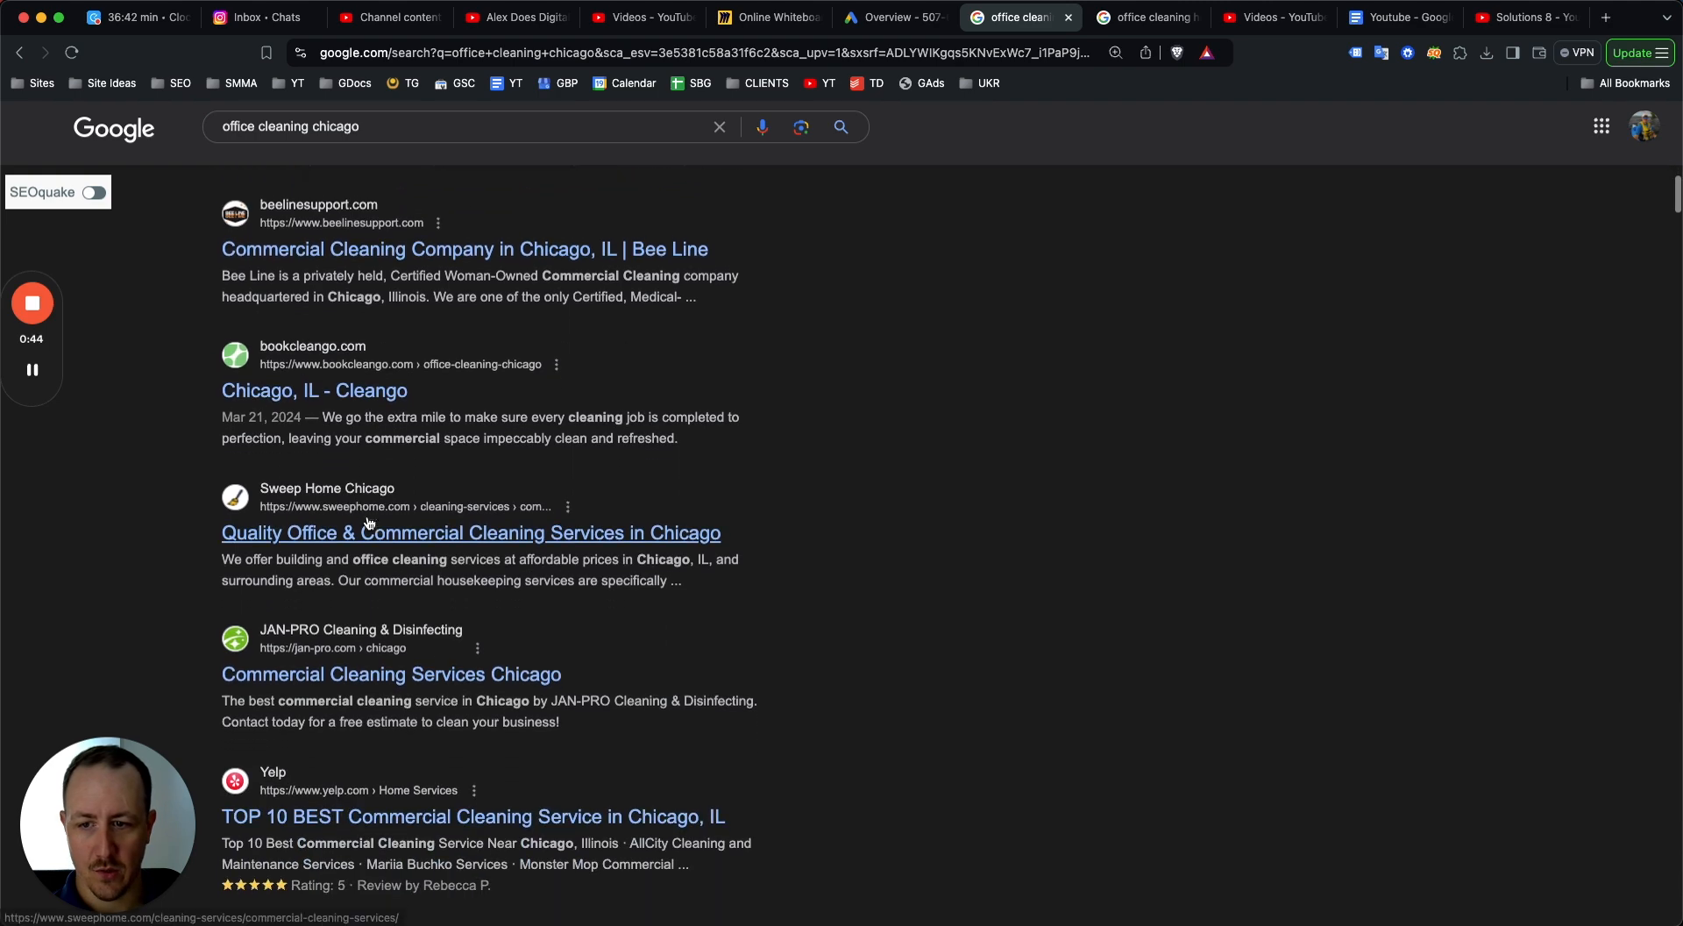
scroll(517, 708, "down", 2)
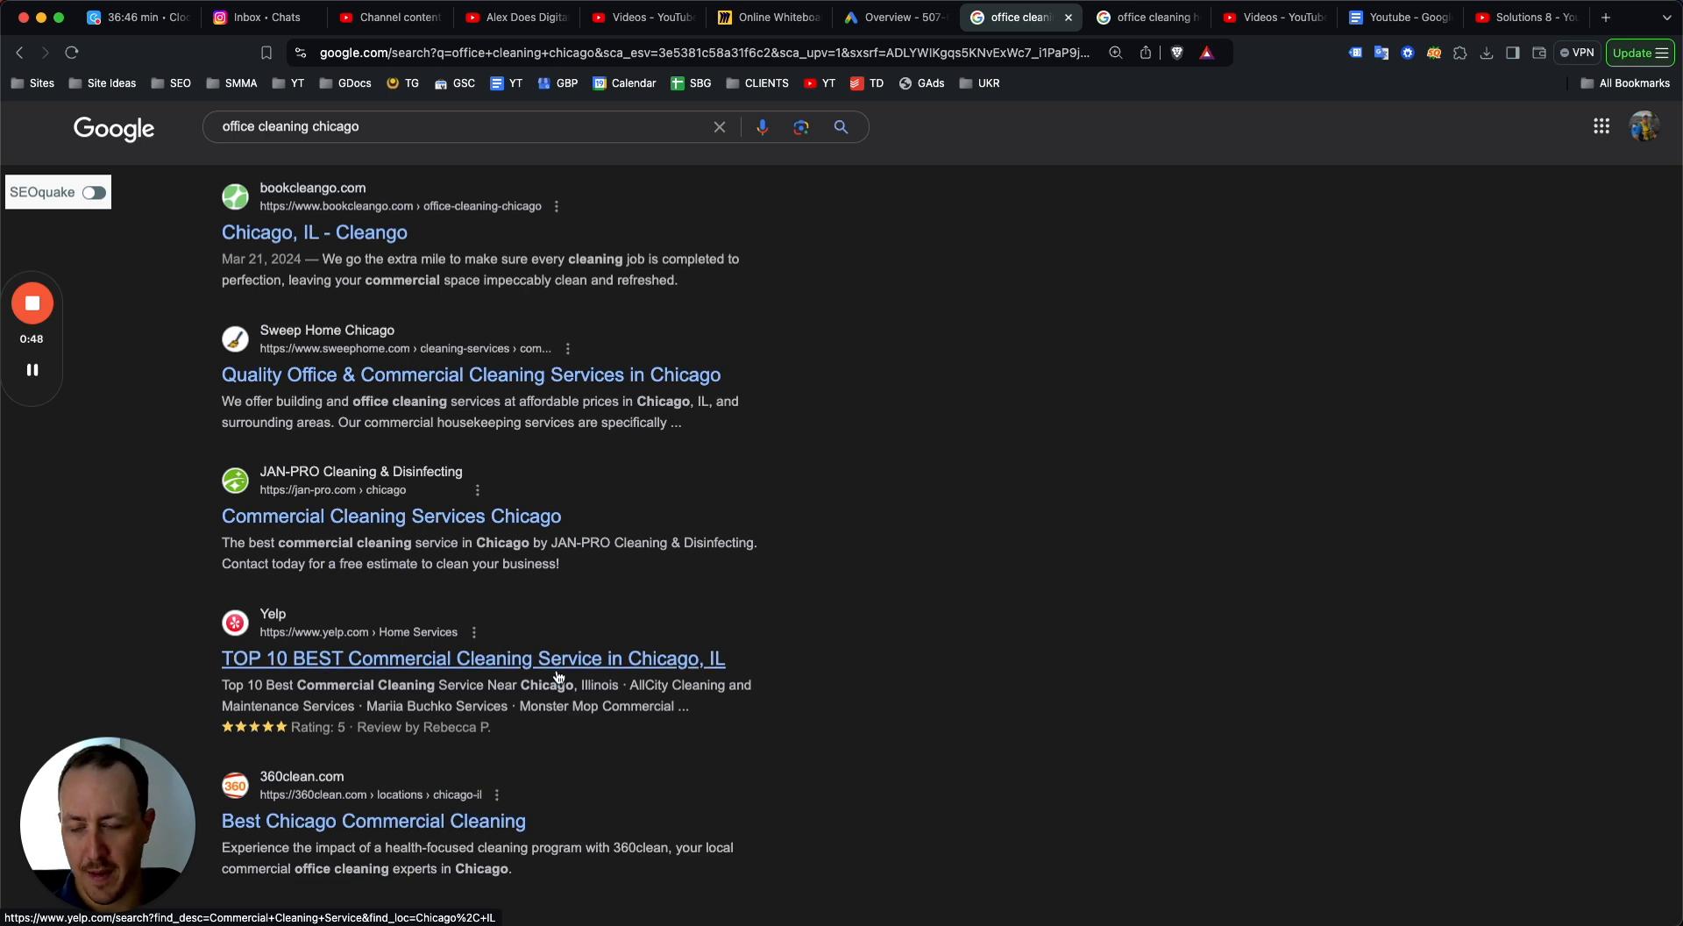
scroll(453, 425, "down", 2)
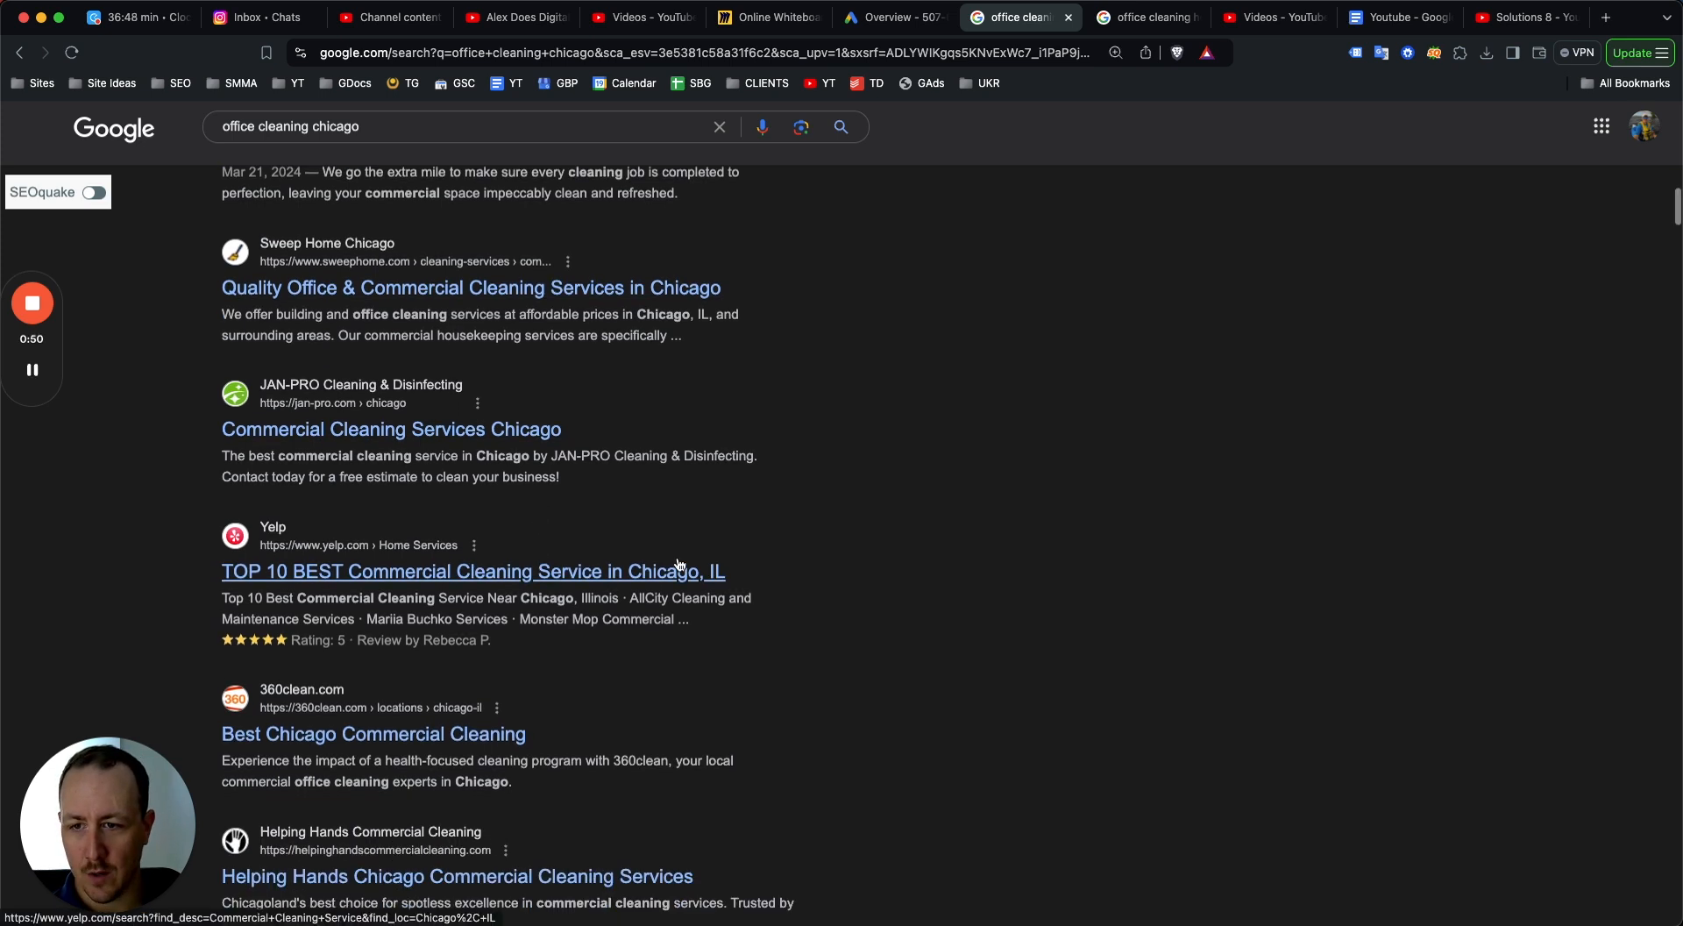
Return to the Houston office cleaning results and review its sponsored ads and business listings.
left_click(1138, 23)
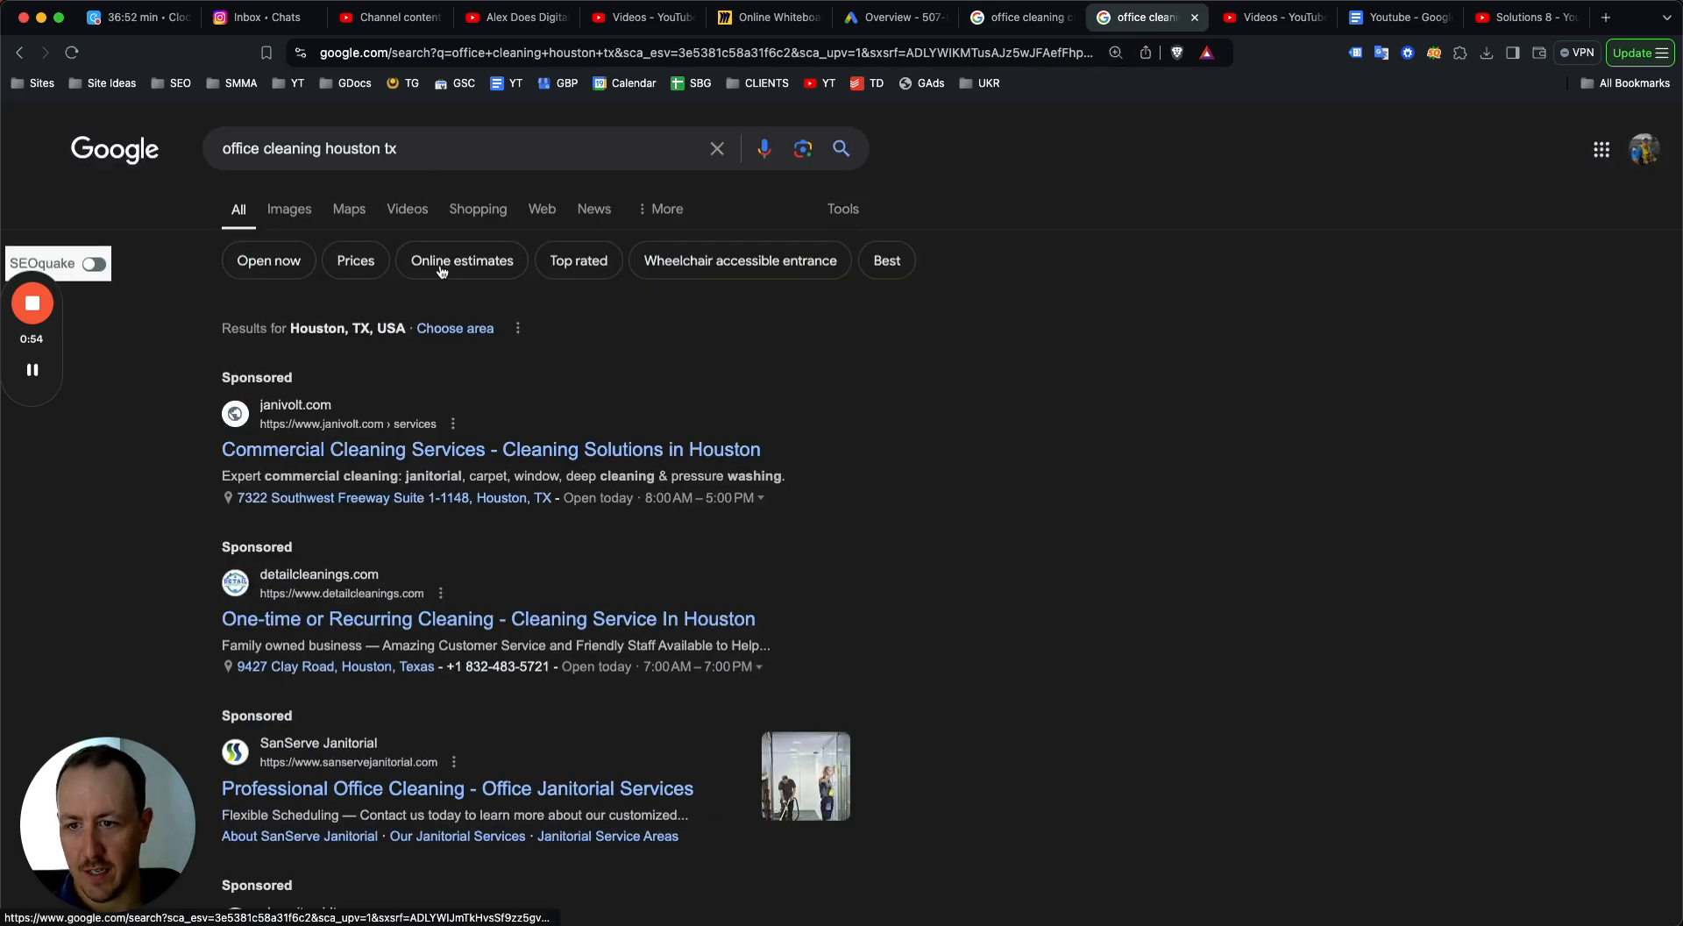
scroll(431, 354, "down", 2)
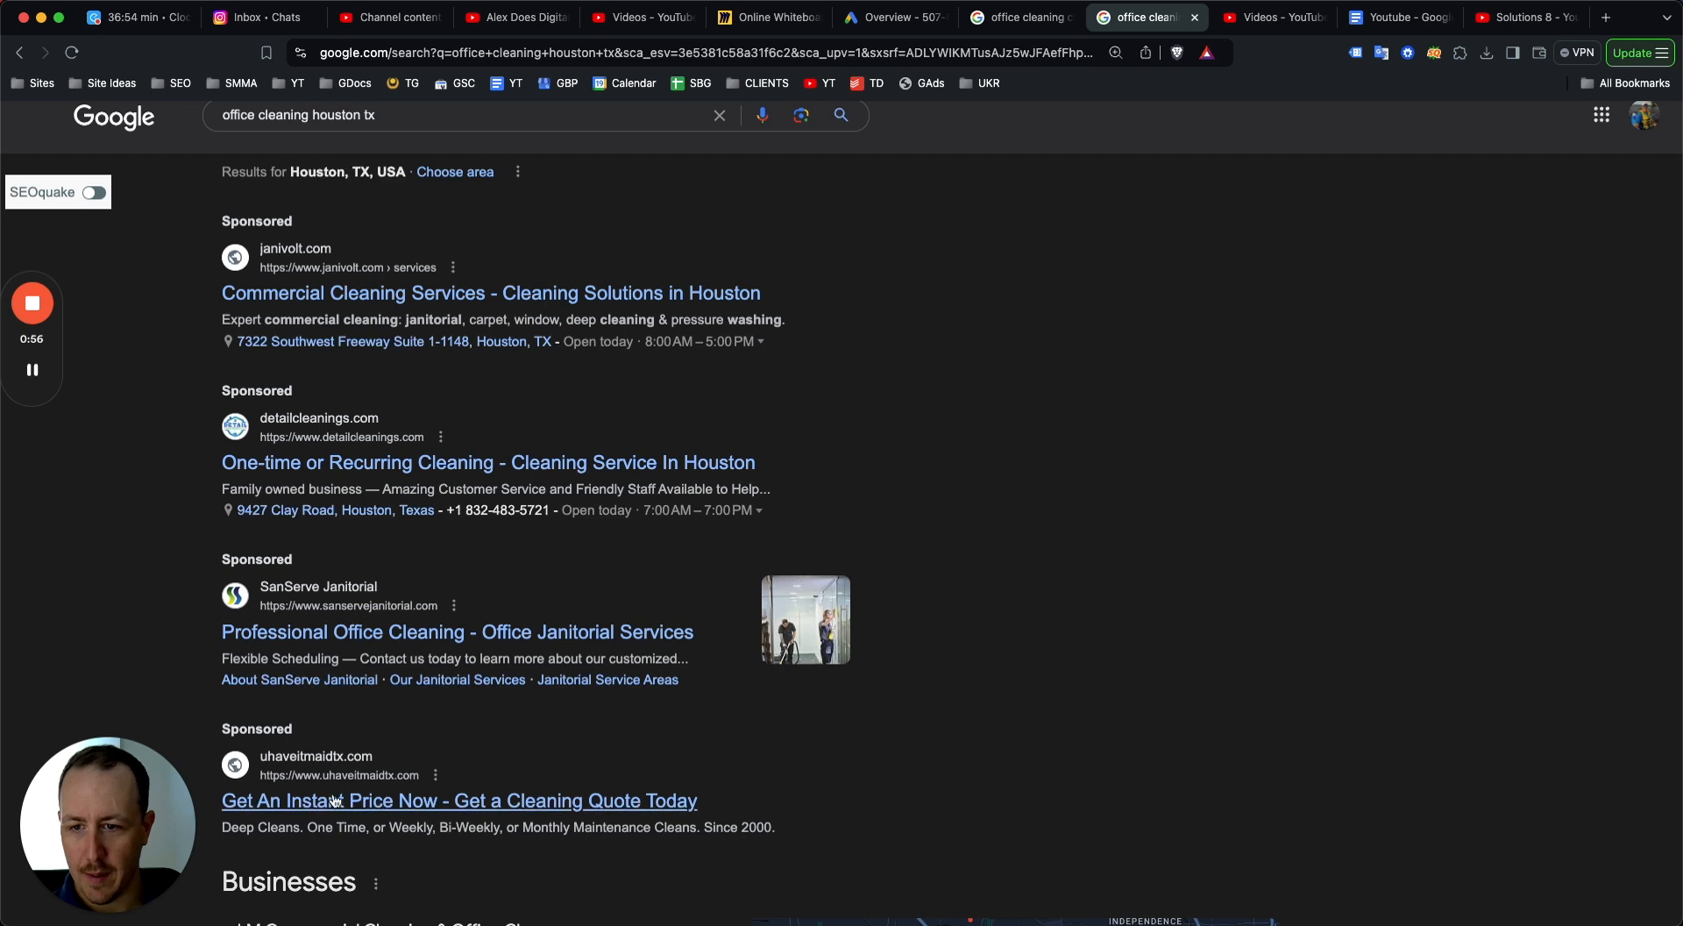
scroll(296, 789, "down", 1)
scroll(334, 605, "up", 1)
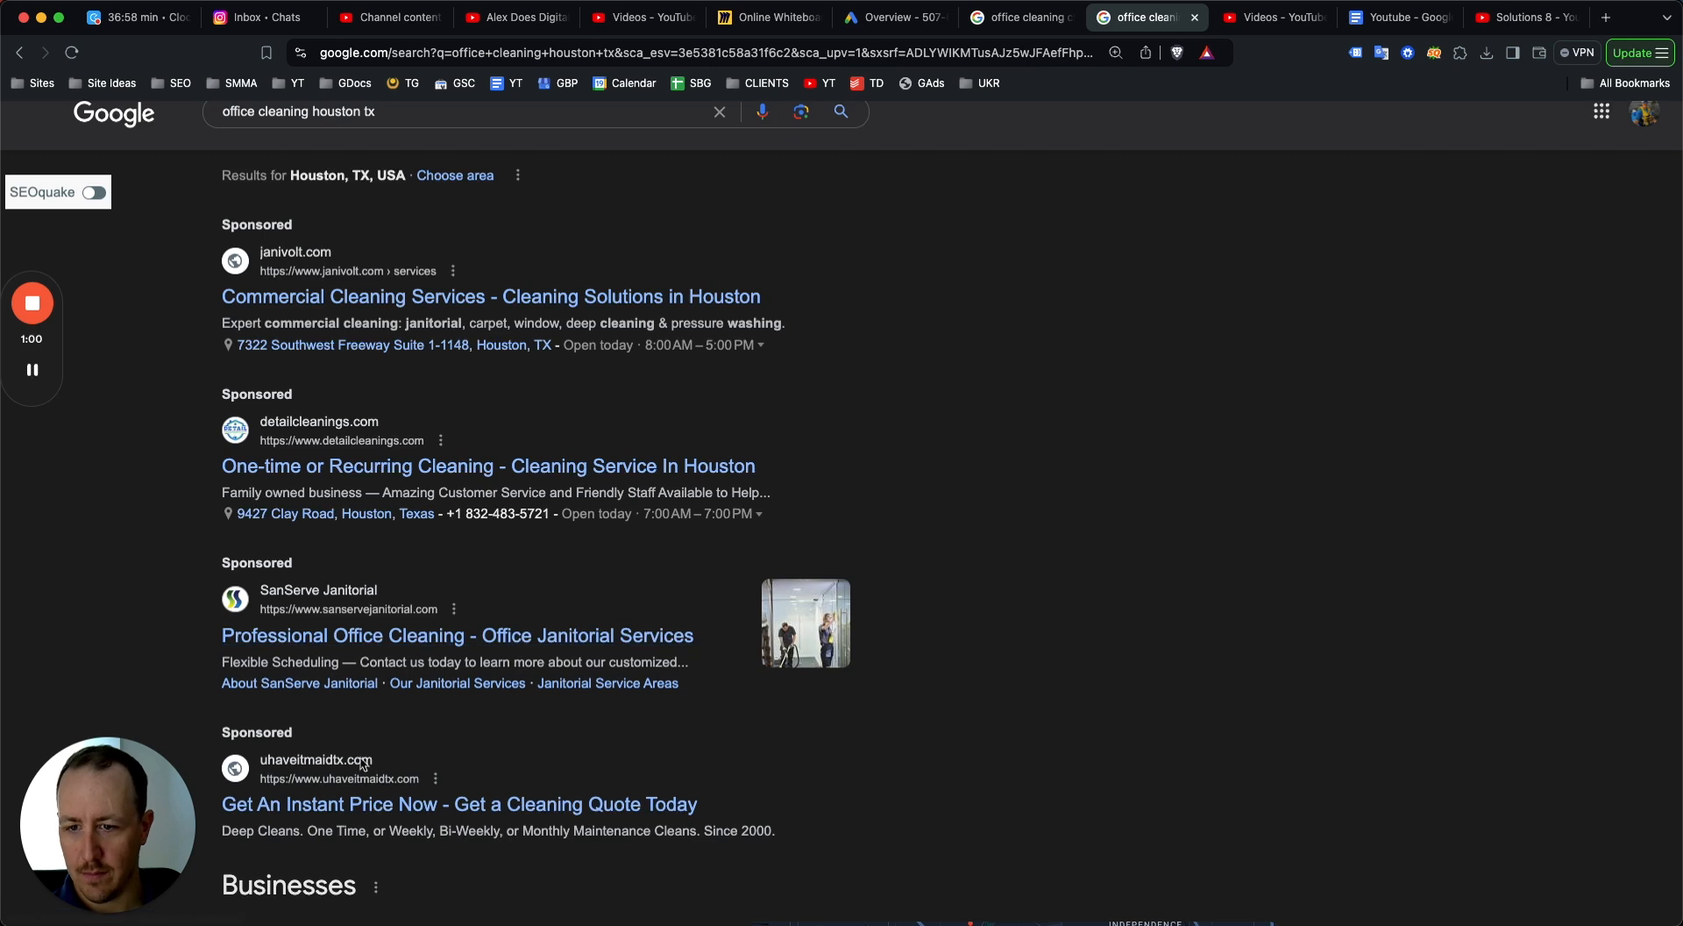
scroll(307, 636, "up", 1)
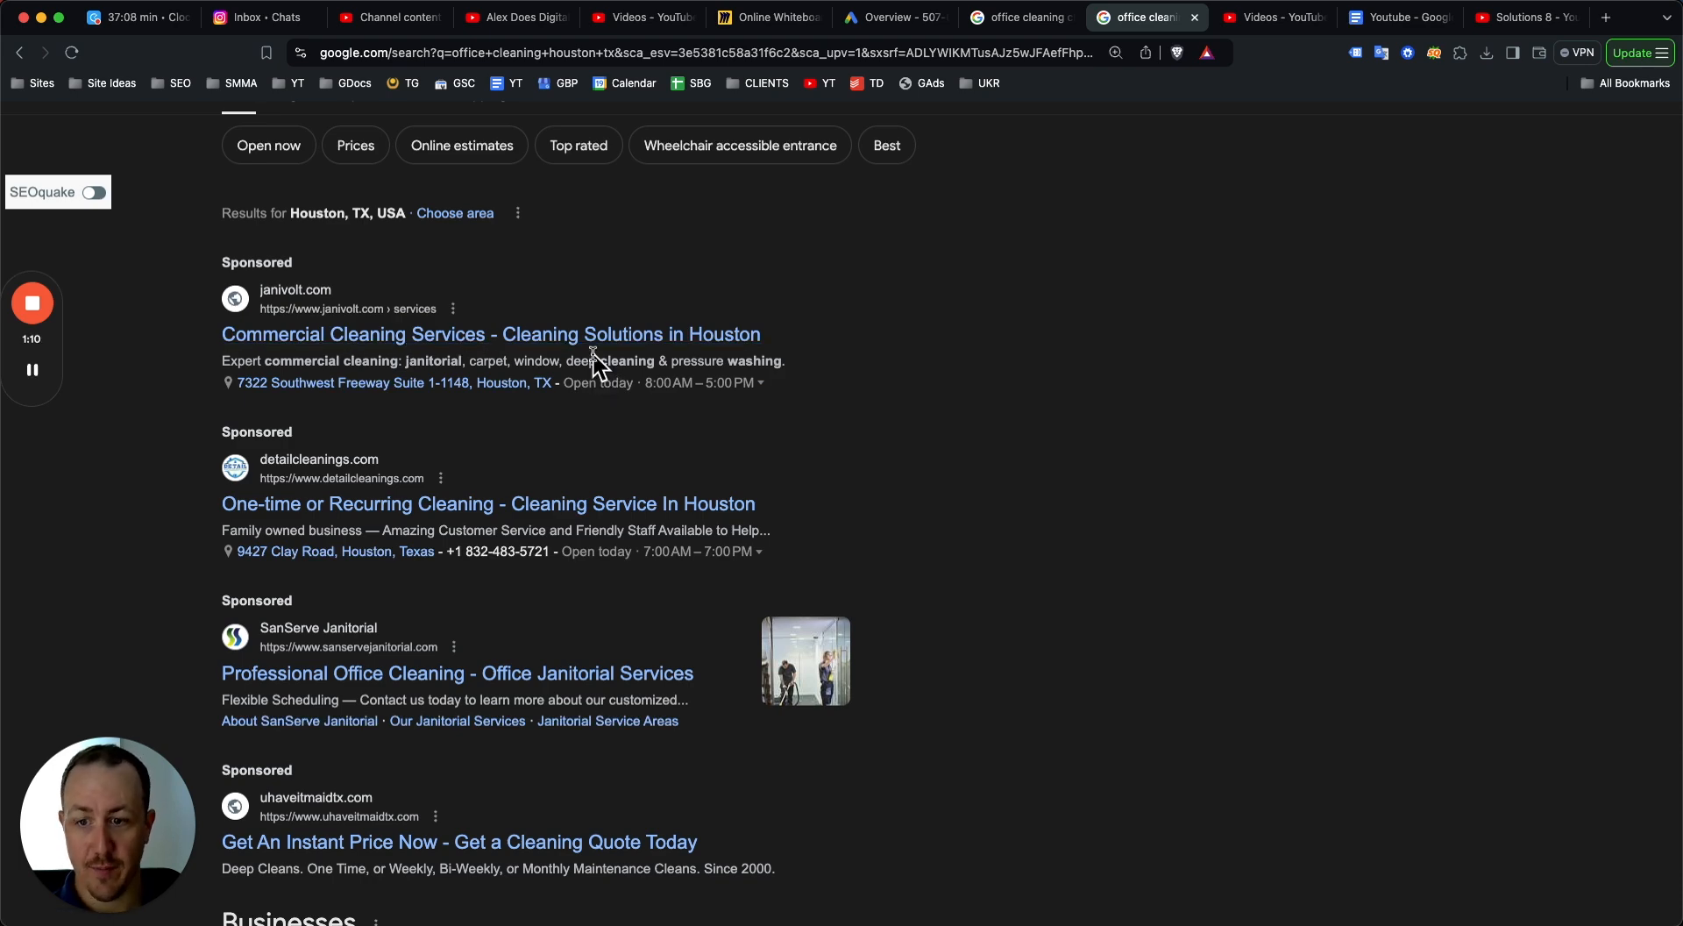
scroll(595, 409, "up", 2)
scroll(595, 409, "down", 5)
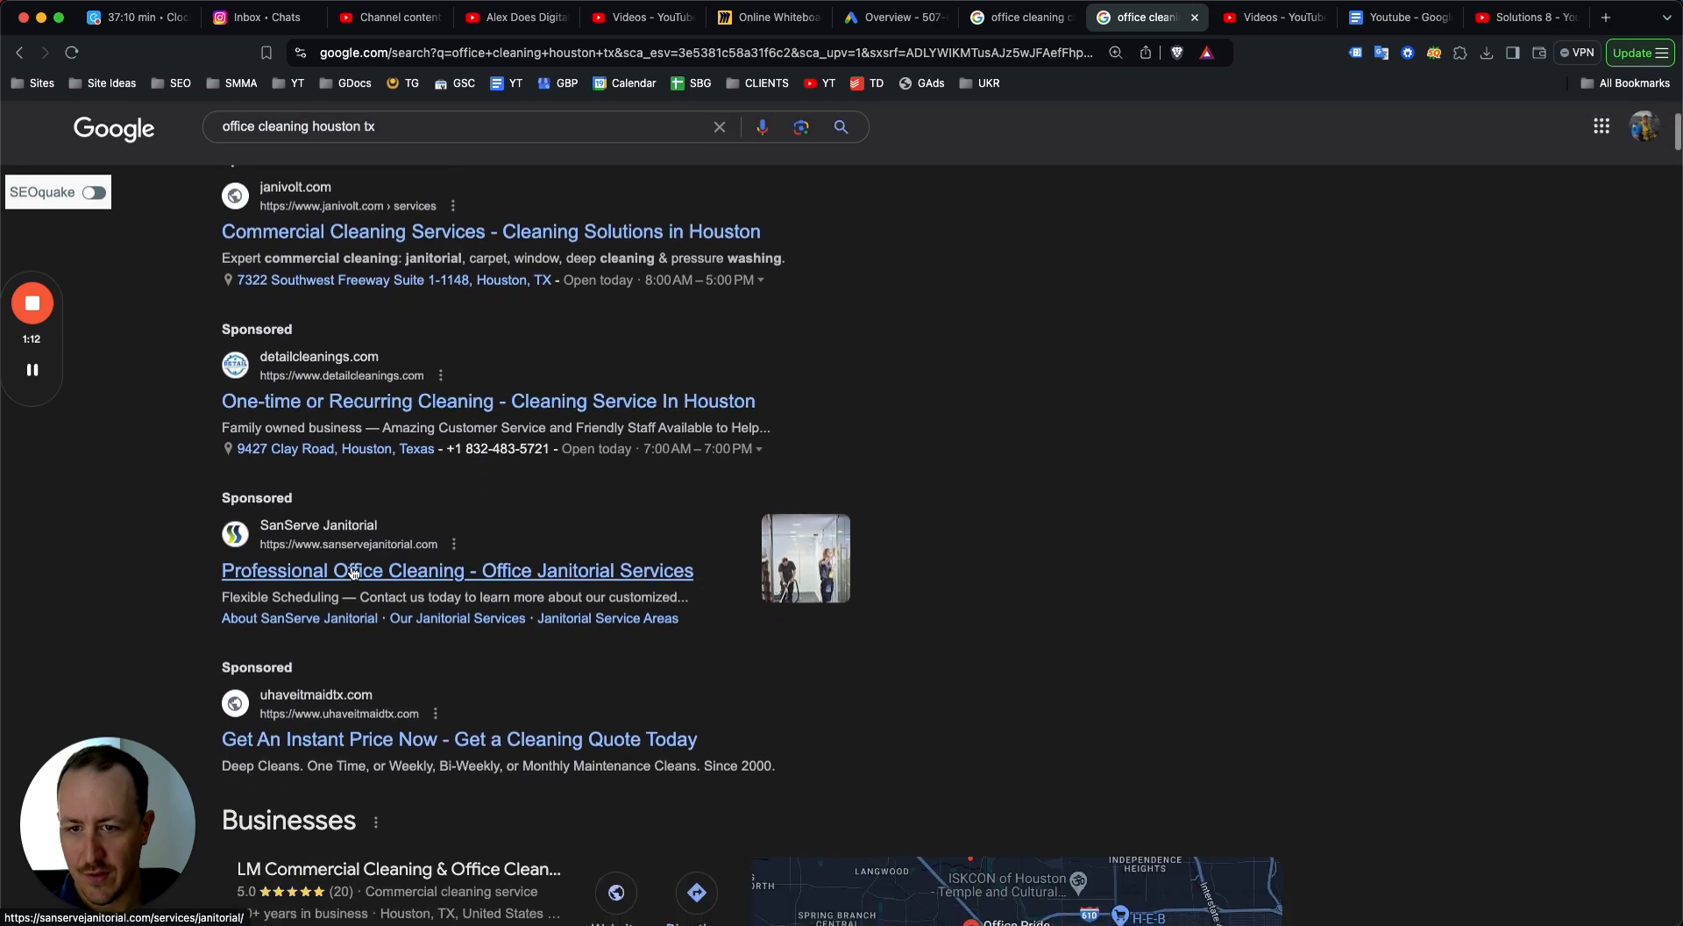
scroll(386, 550, "up", 1)
scroll(342, 536, "down", 4)
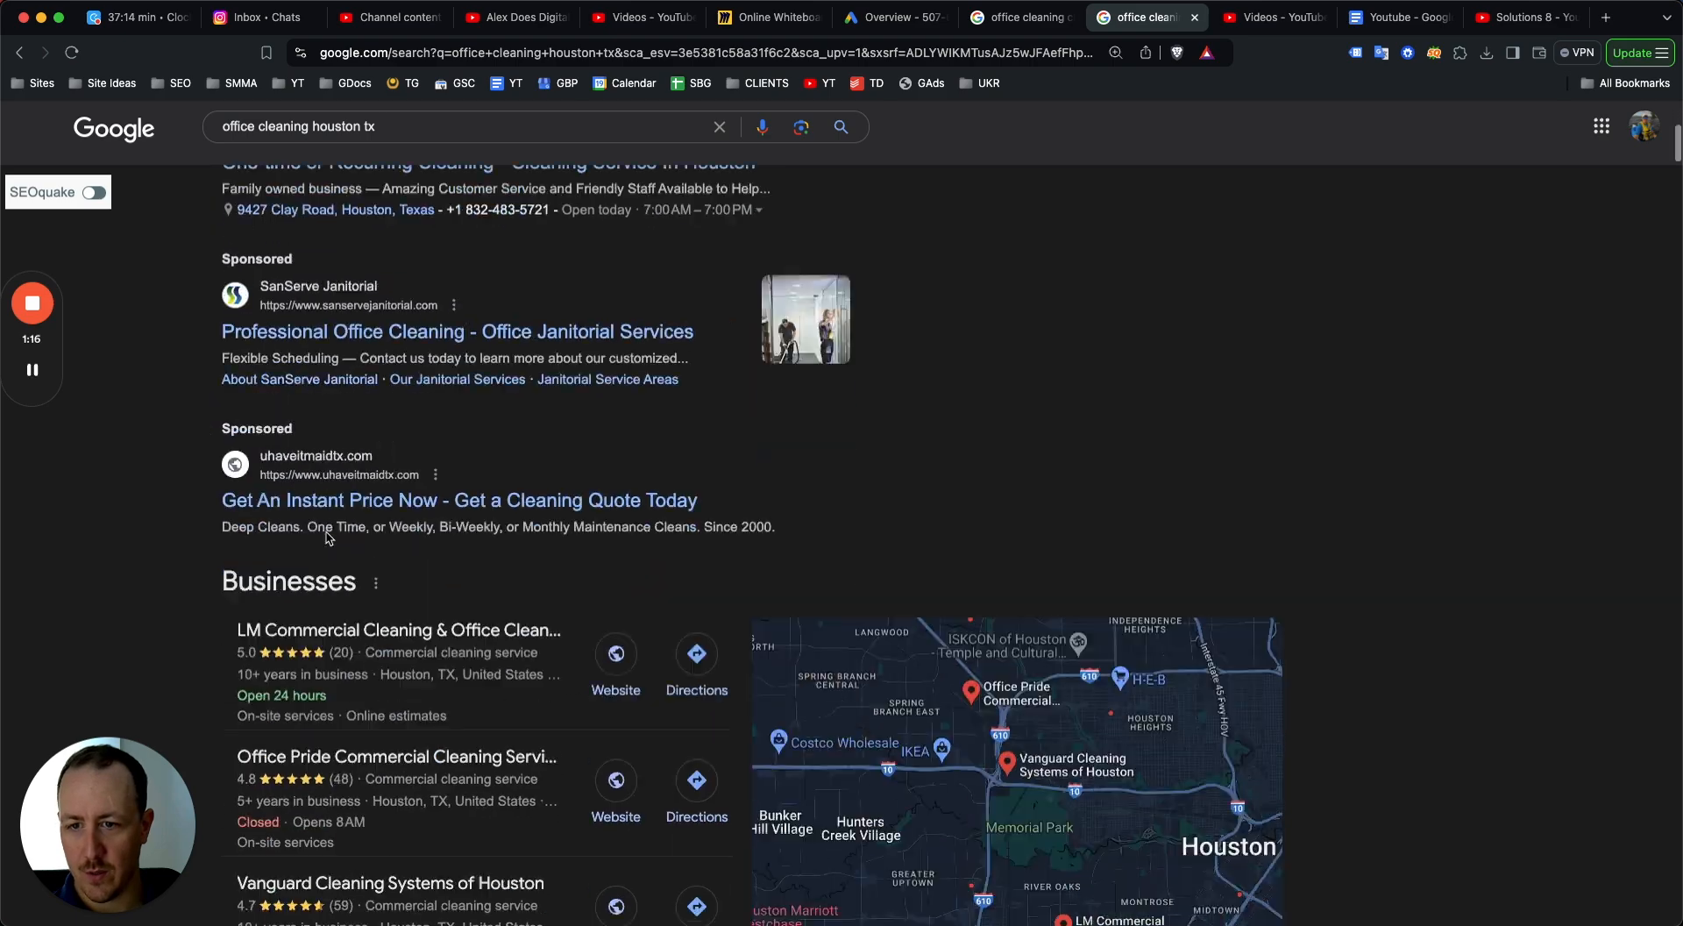
scroll(167, 598, "down", 4)
scroll(166, 598, "down", 8)
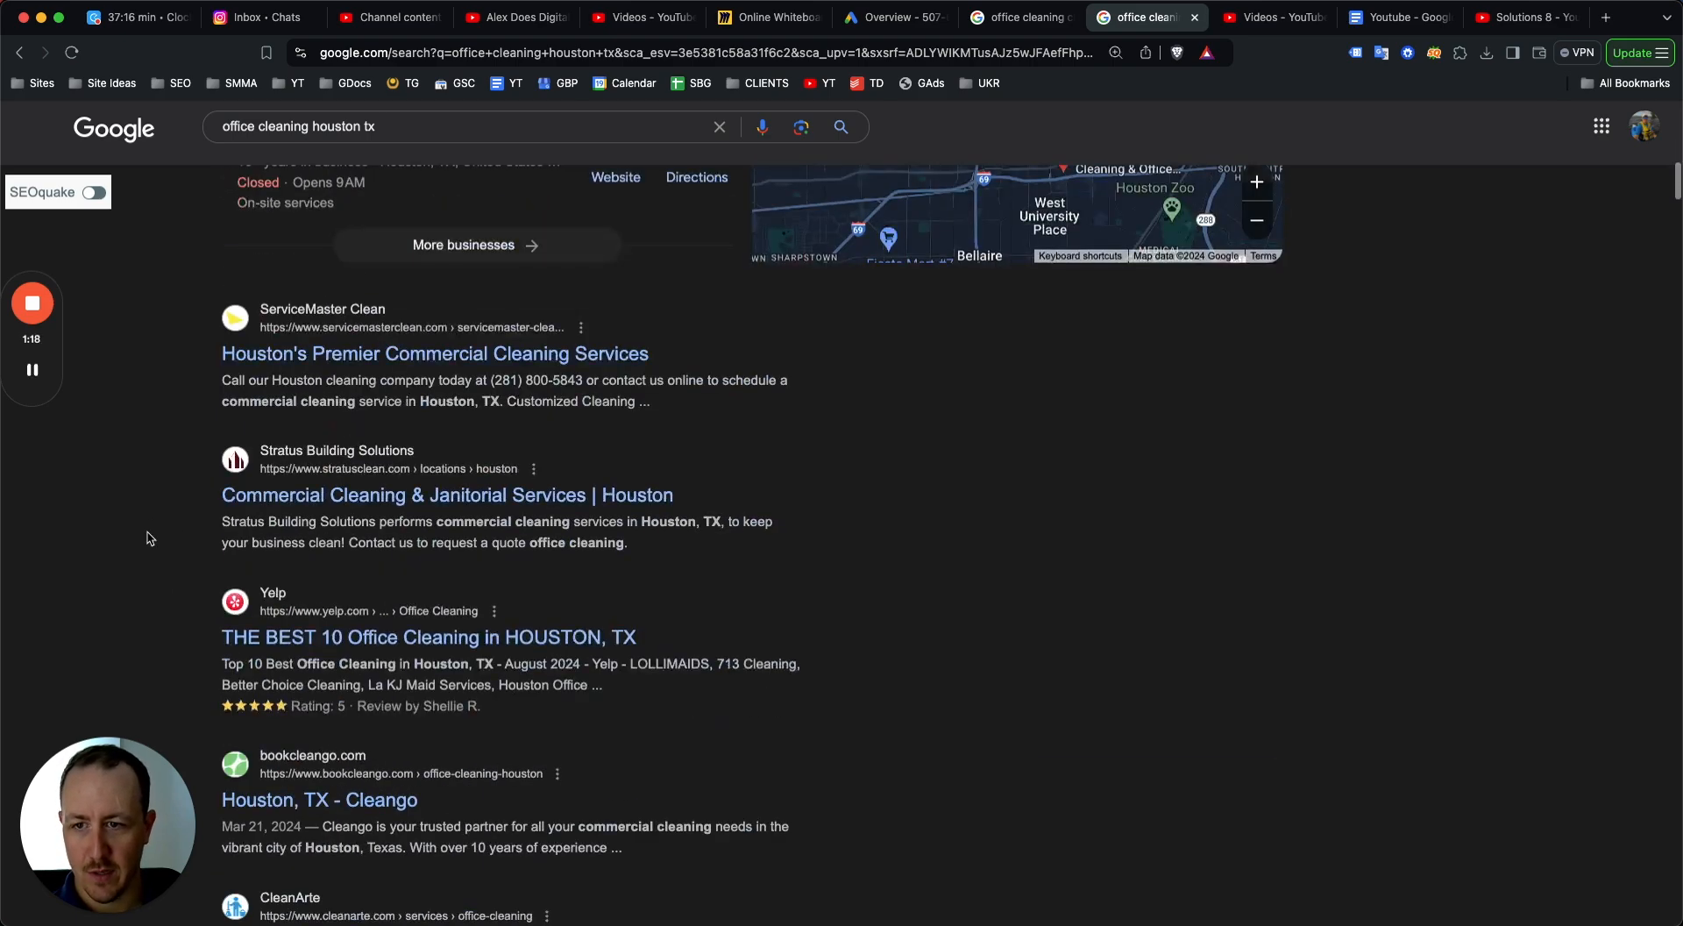
scroll(285, 537, "up", 15)
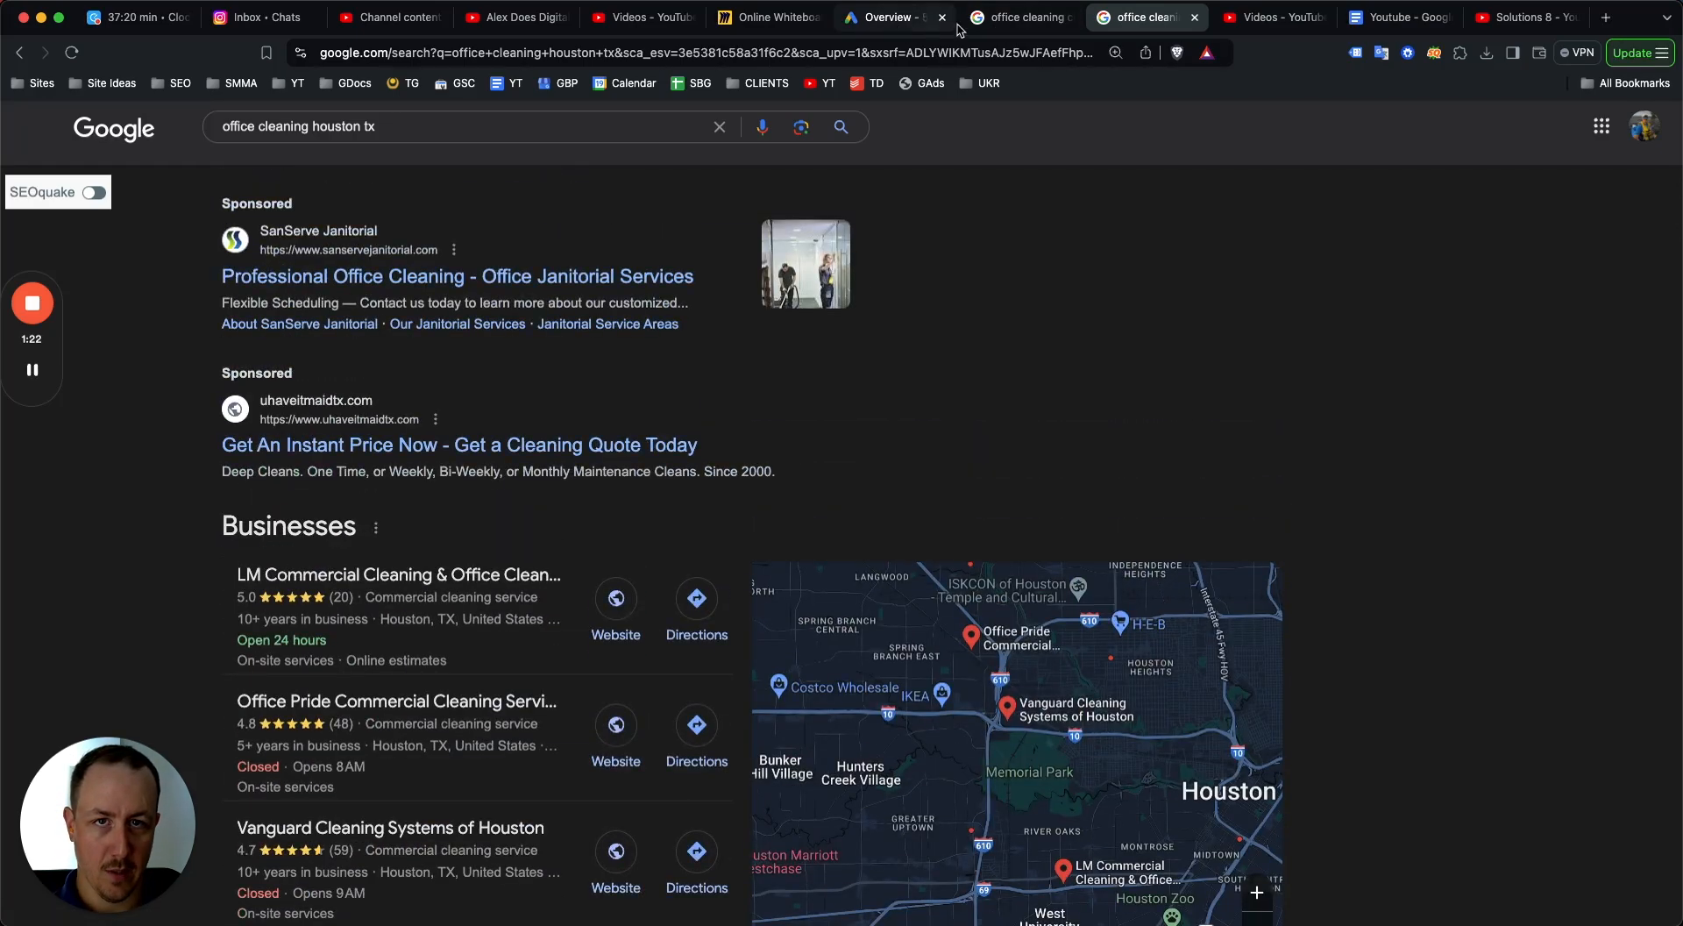
Open Keyword Planner from the Google Ads tools and hide the account status banner.
left_click(882, 20)
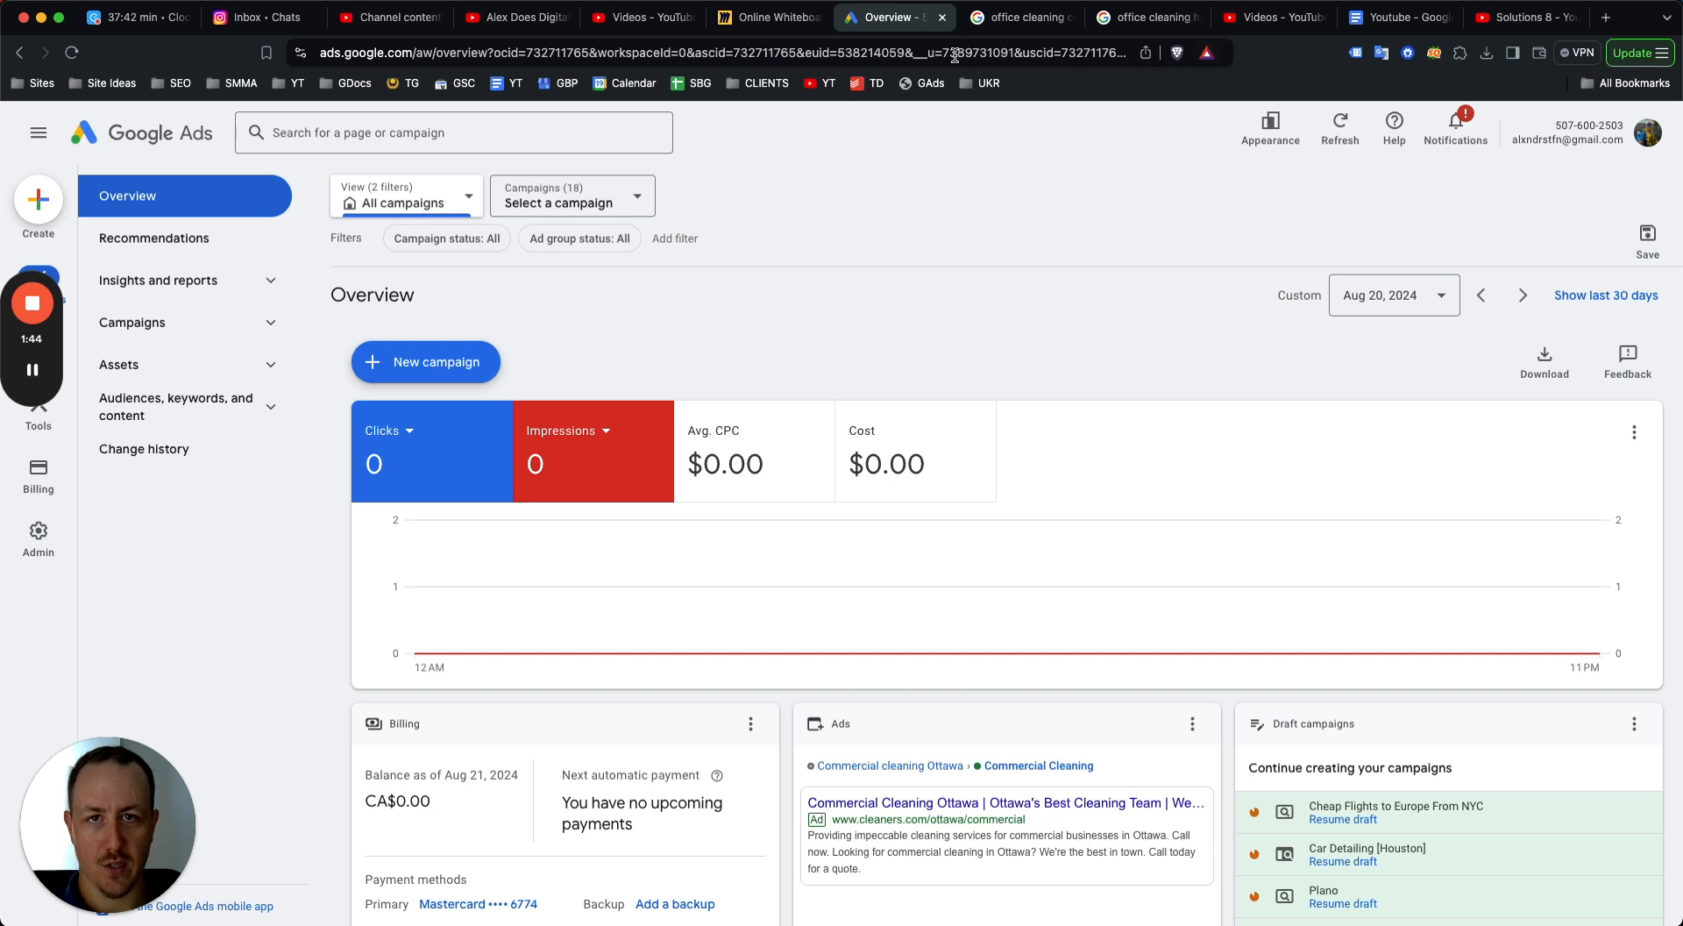
left_click_drag(35, 347, 1298, 489)
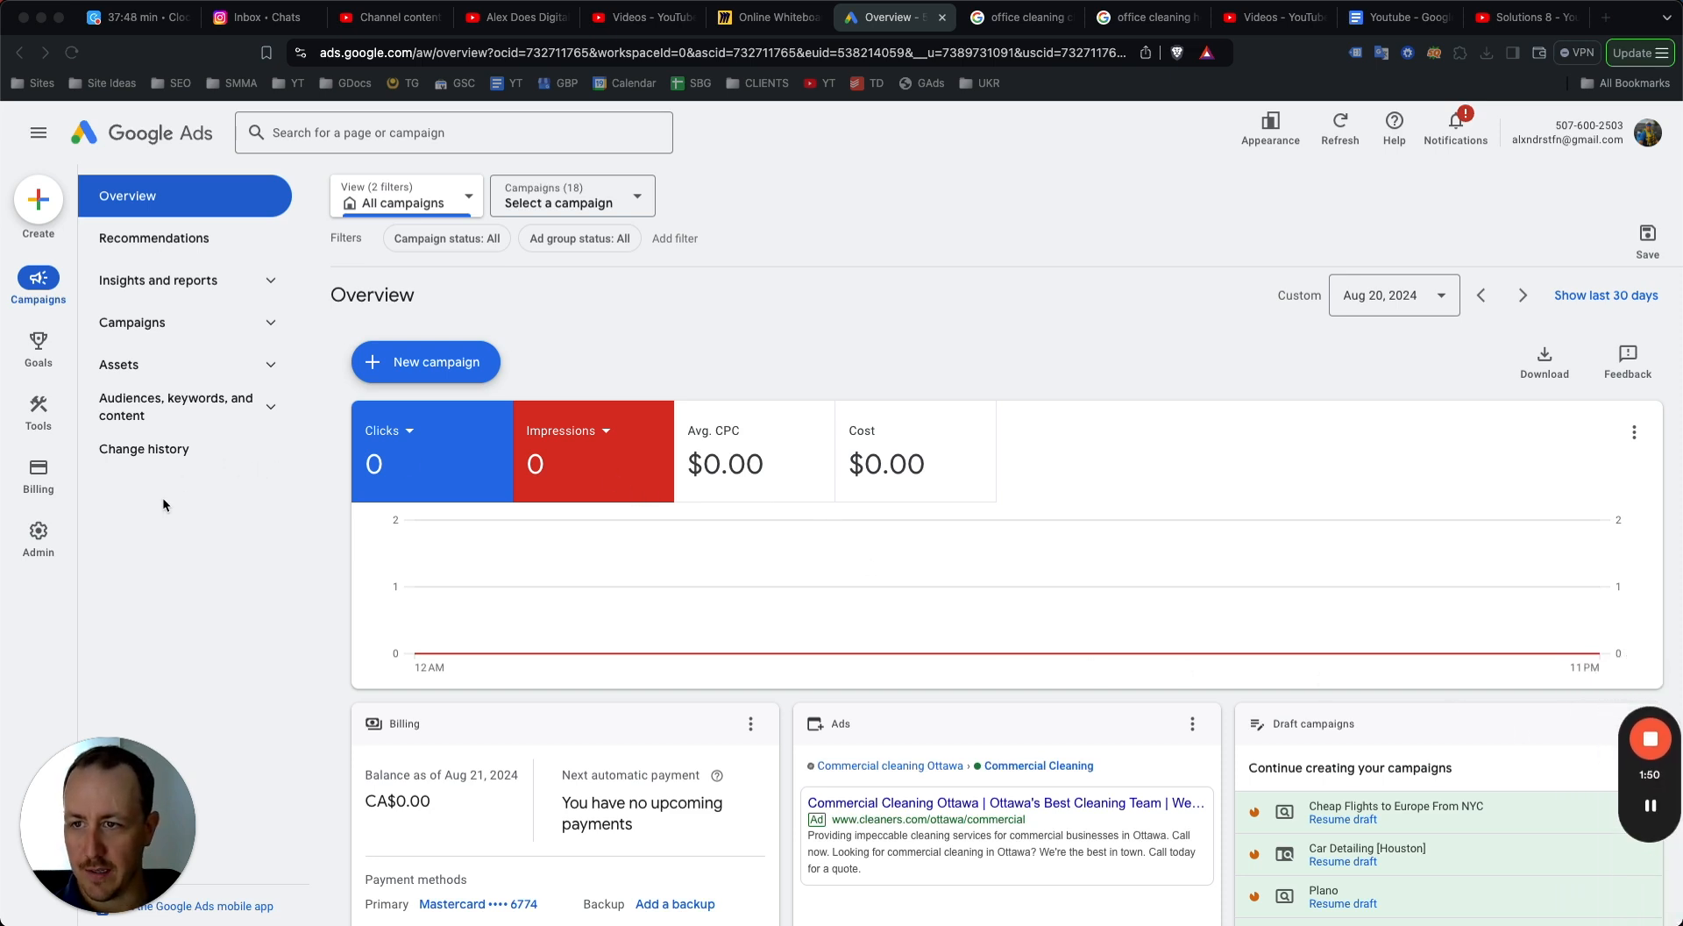
right_click(29, 422)
left_click(78, 423)
left_click(943, 33)
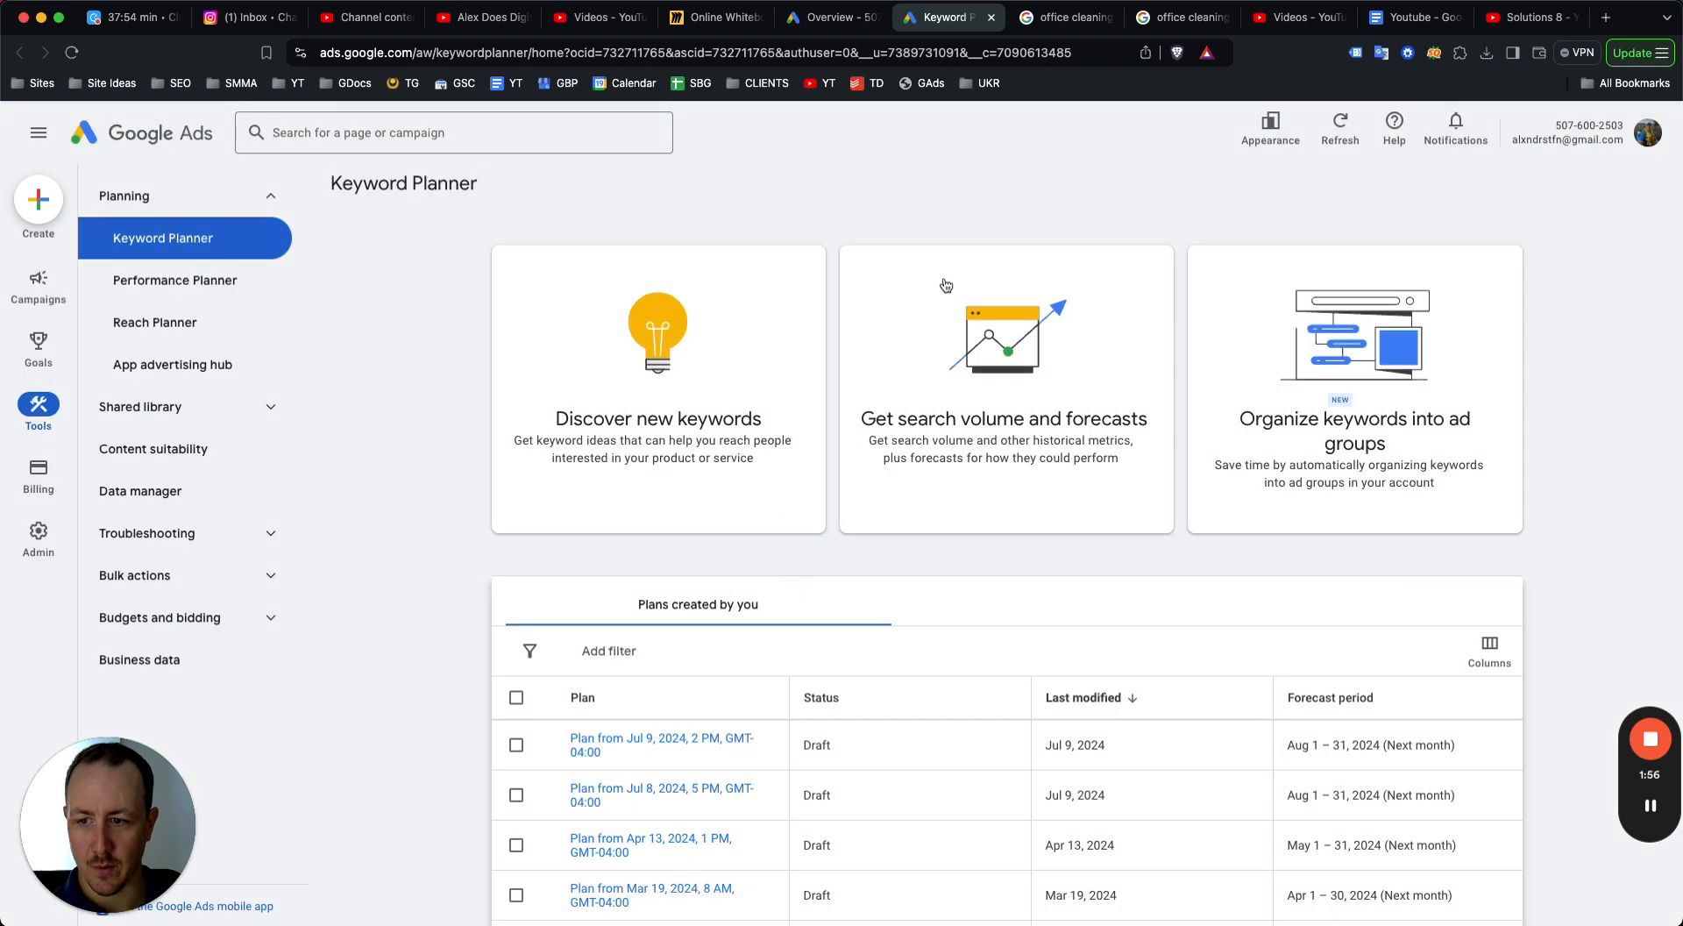
left_click(1420, 187)
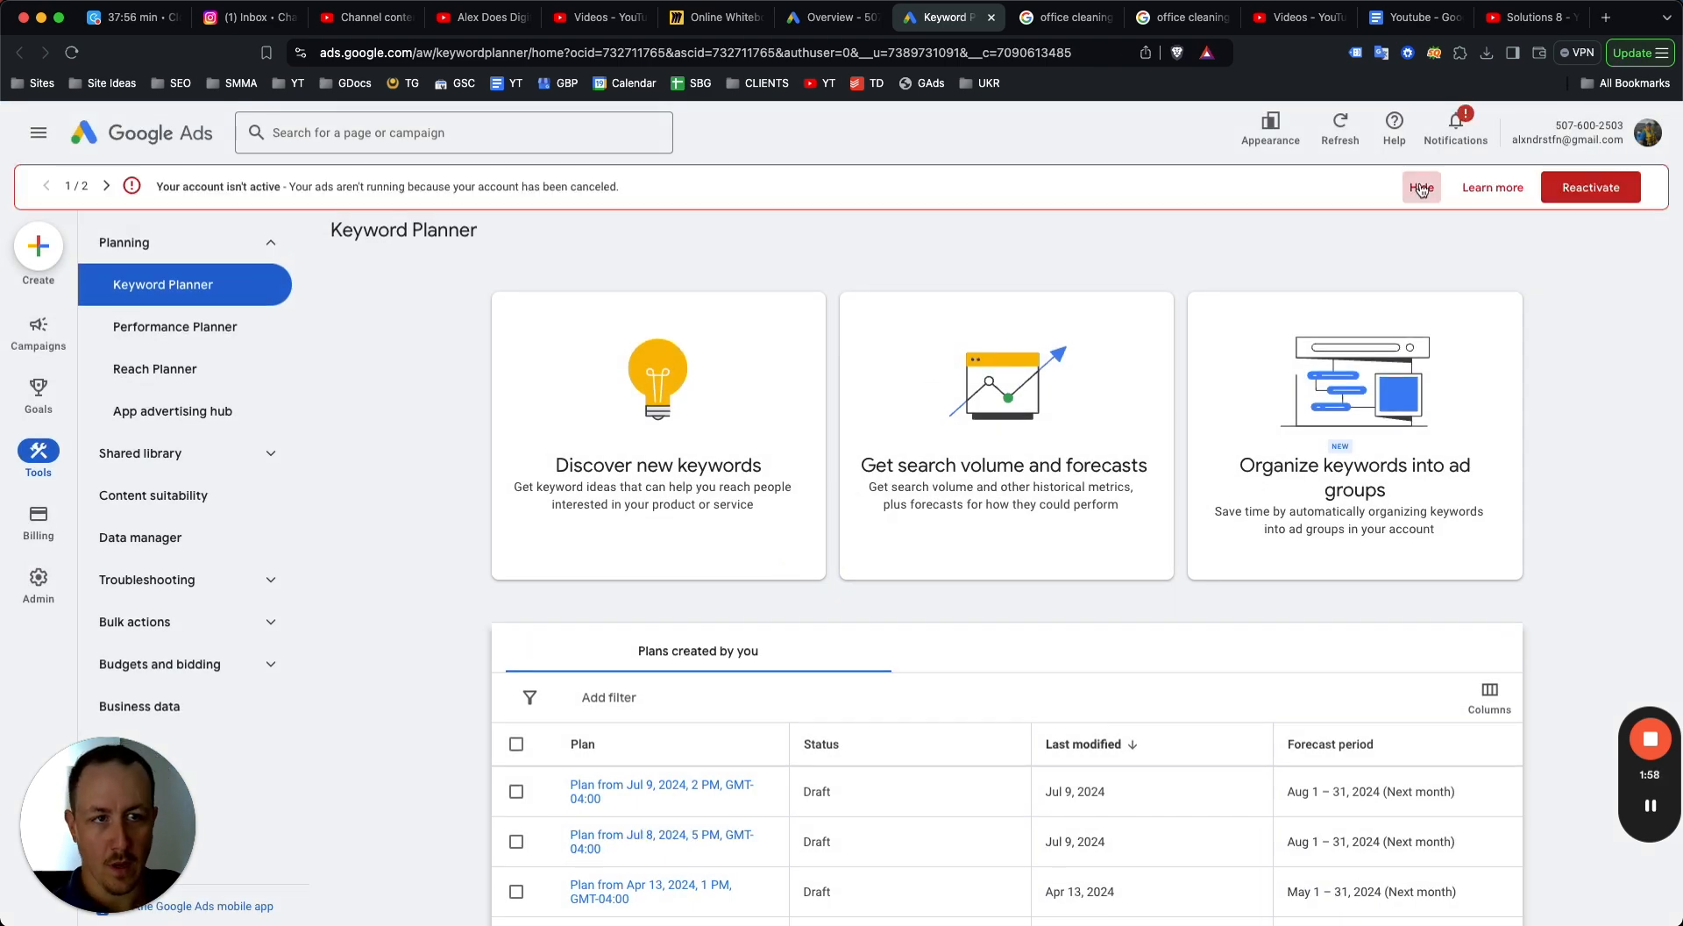
Start discovering new keywords and set the location to Chicago, Illinois, removing Canada.
left_click(673, 393)
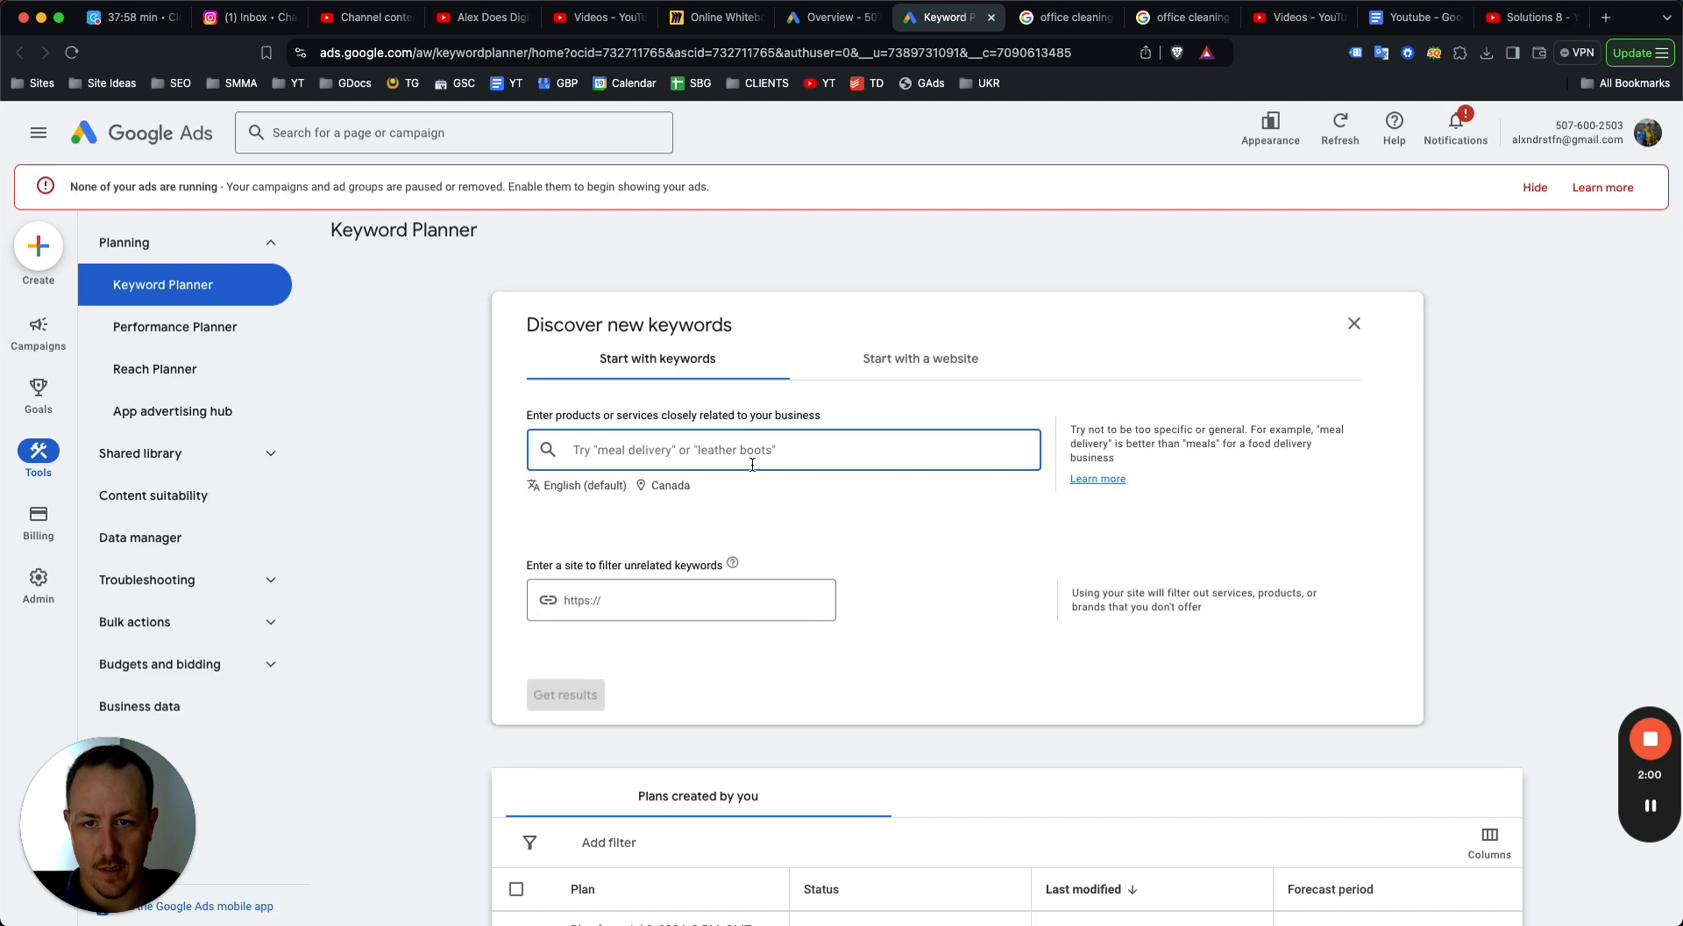
left_click(678, 494)
left_click(671, 359)
type("chicago")
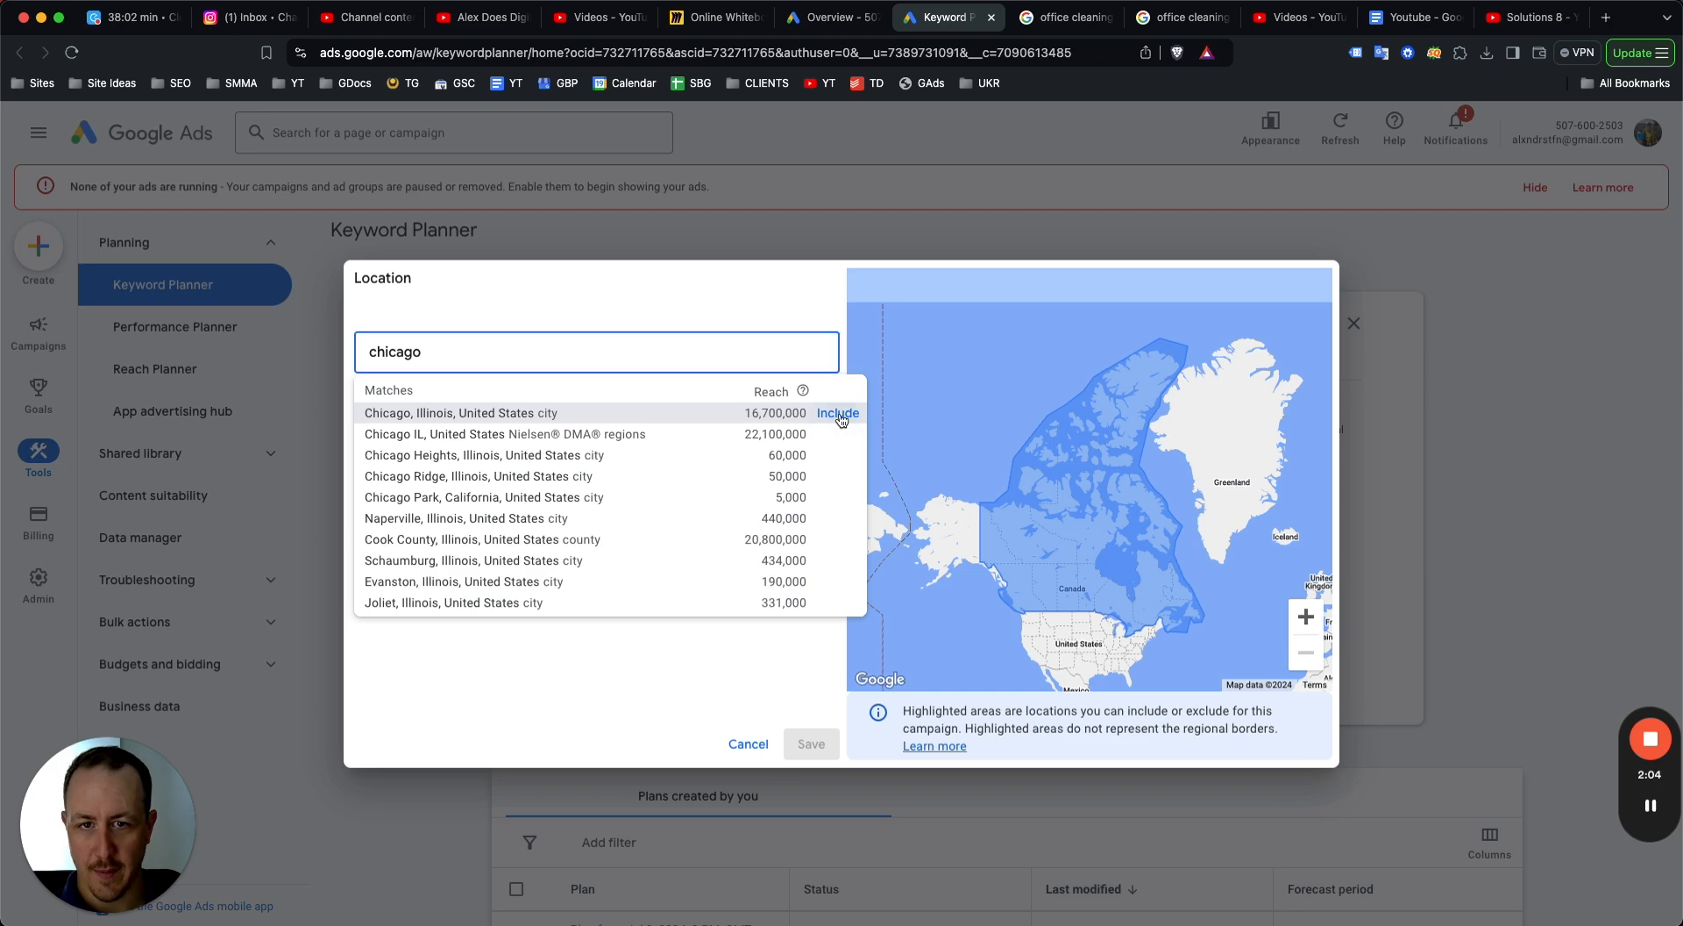
left_click(828, 413)
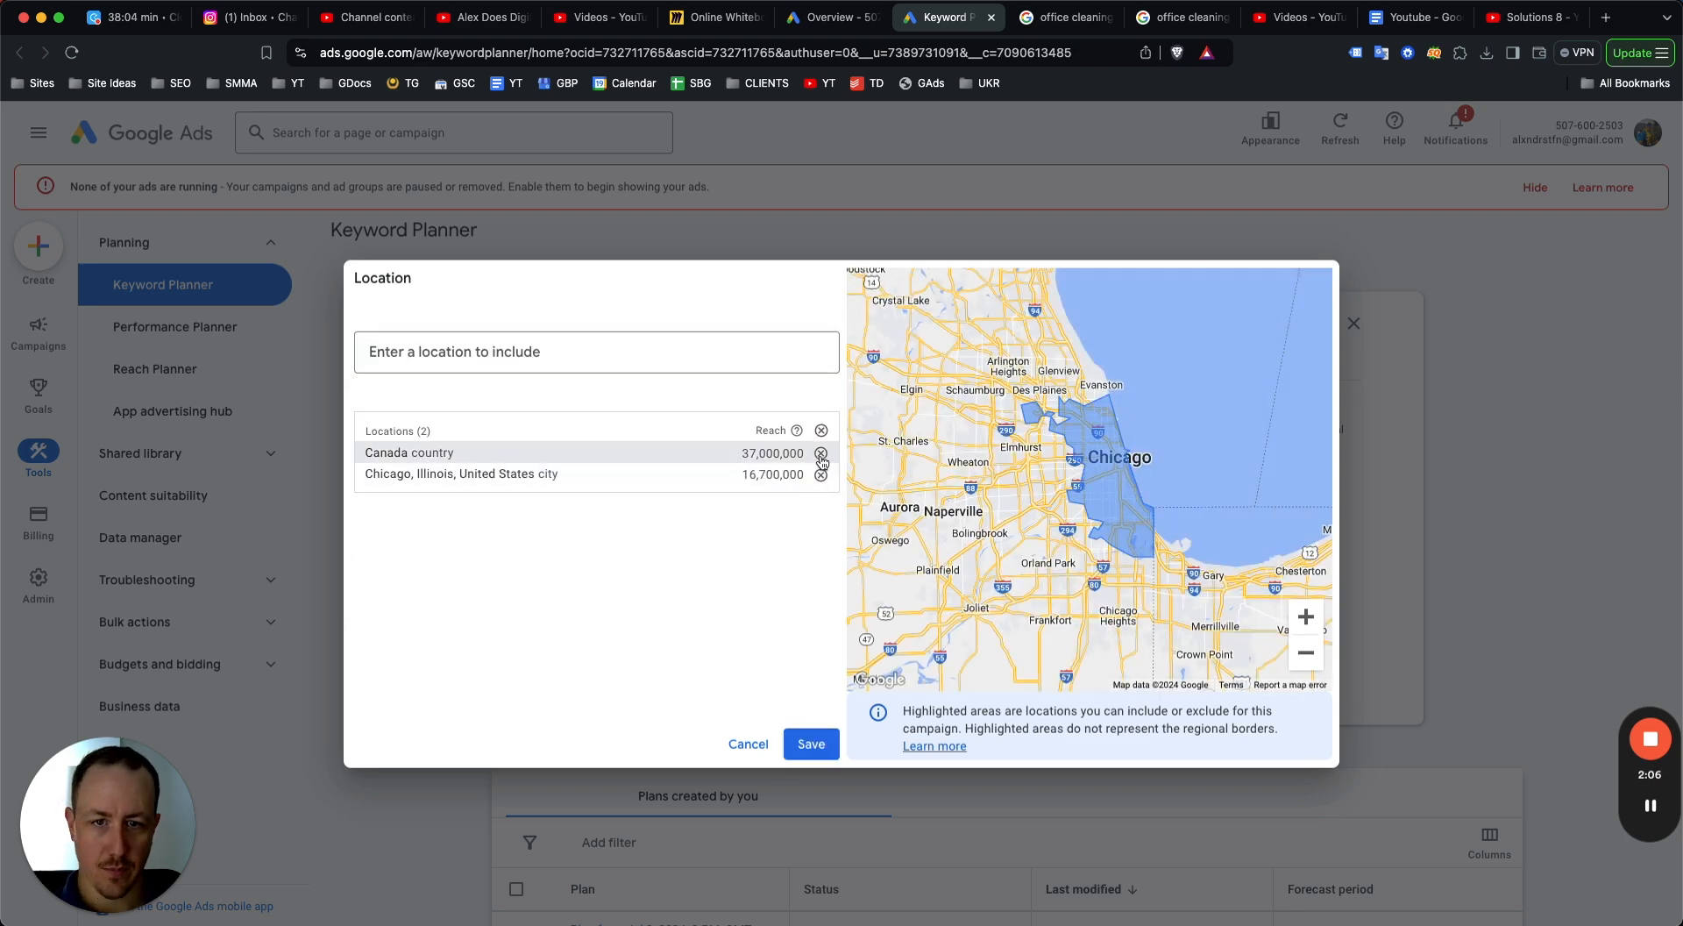
left_click(821, 453)
left_click(811, 743)
Enter office cleaning as the keyword and get keyword ideas.
left_click(675, 452)
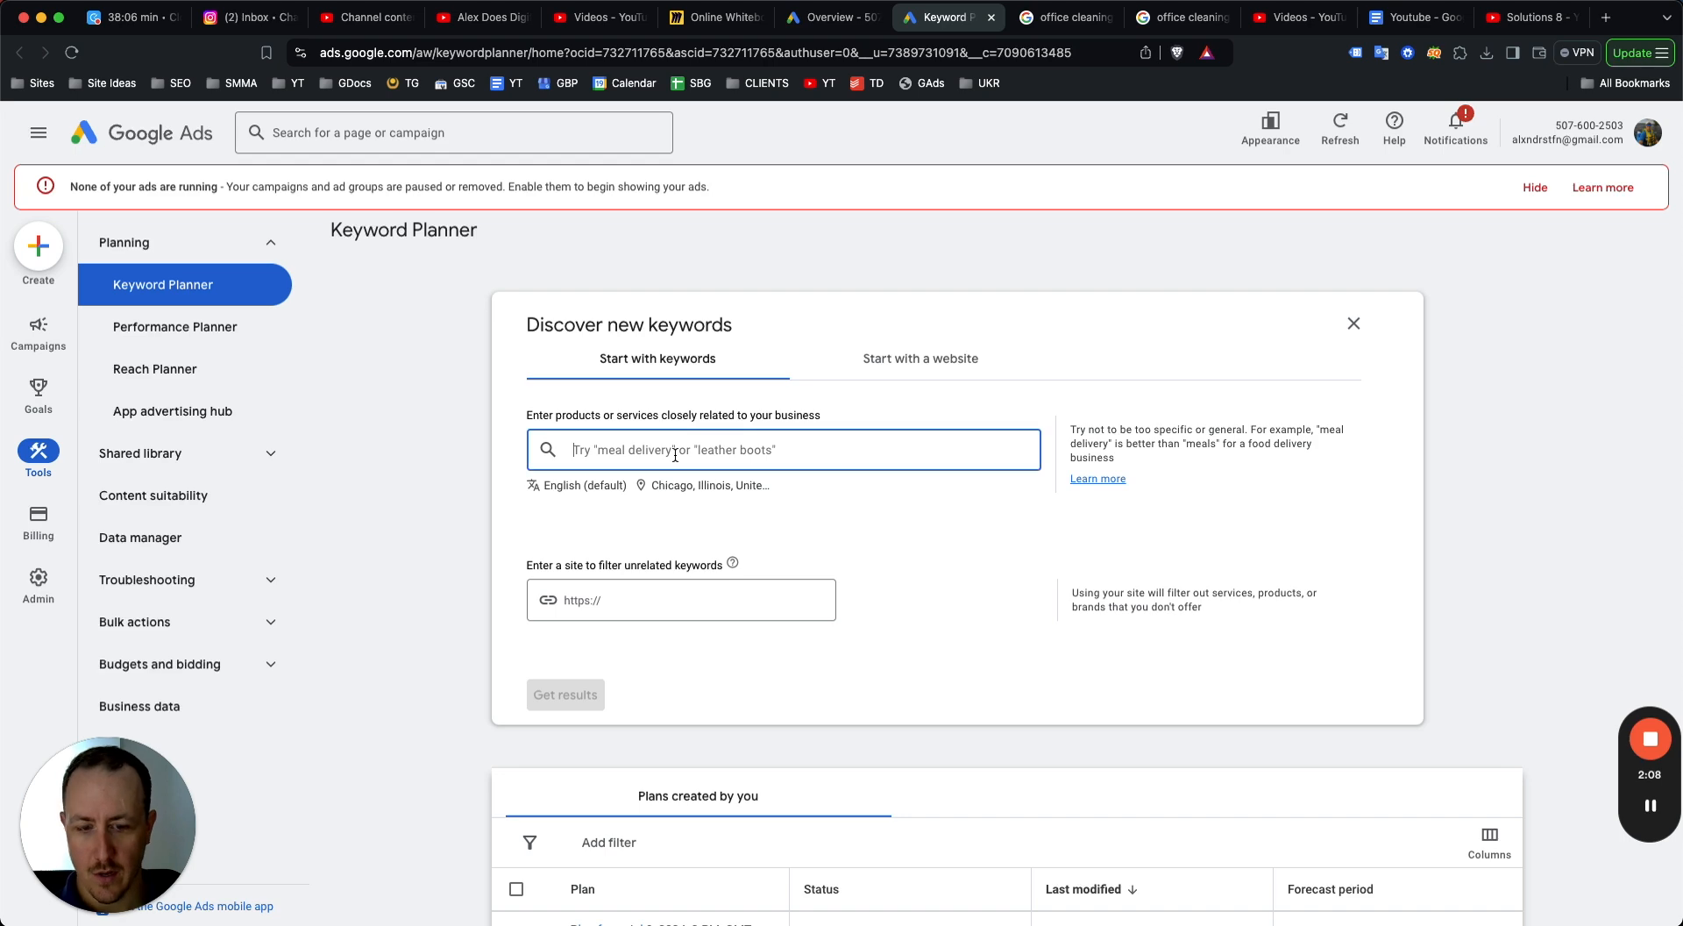
type("office cleaning")
key("Return")
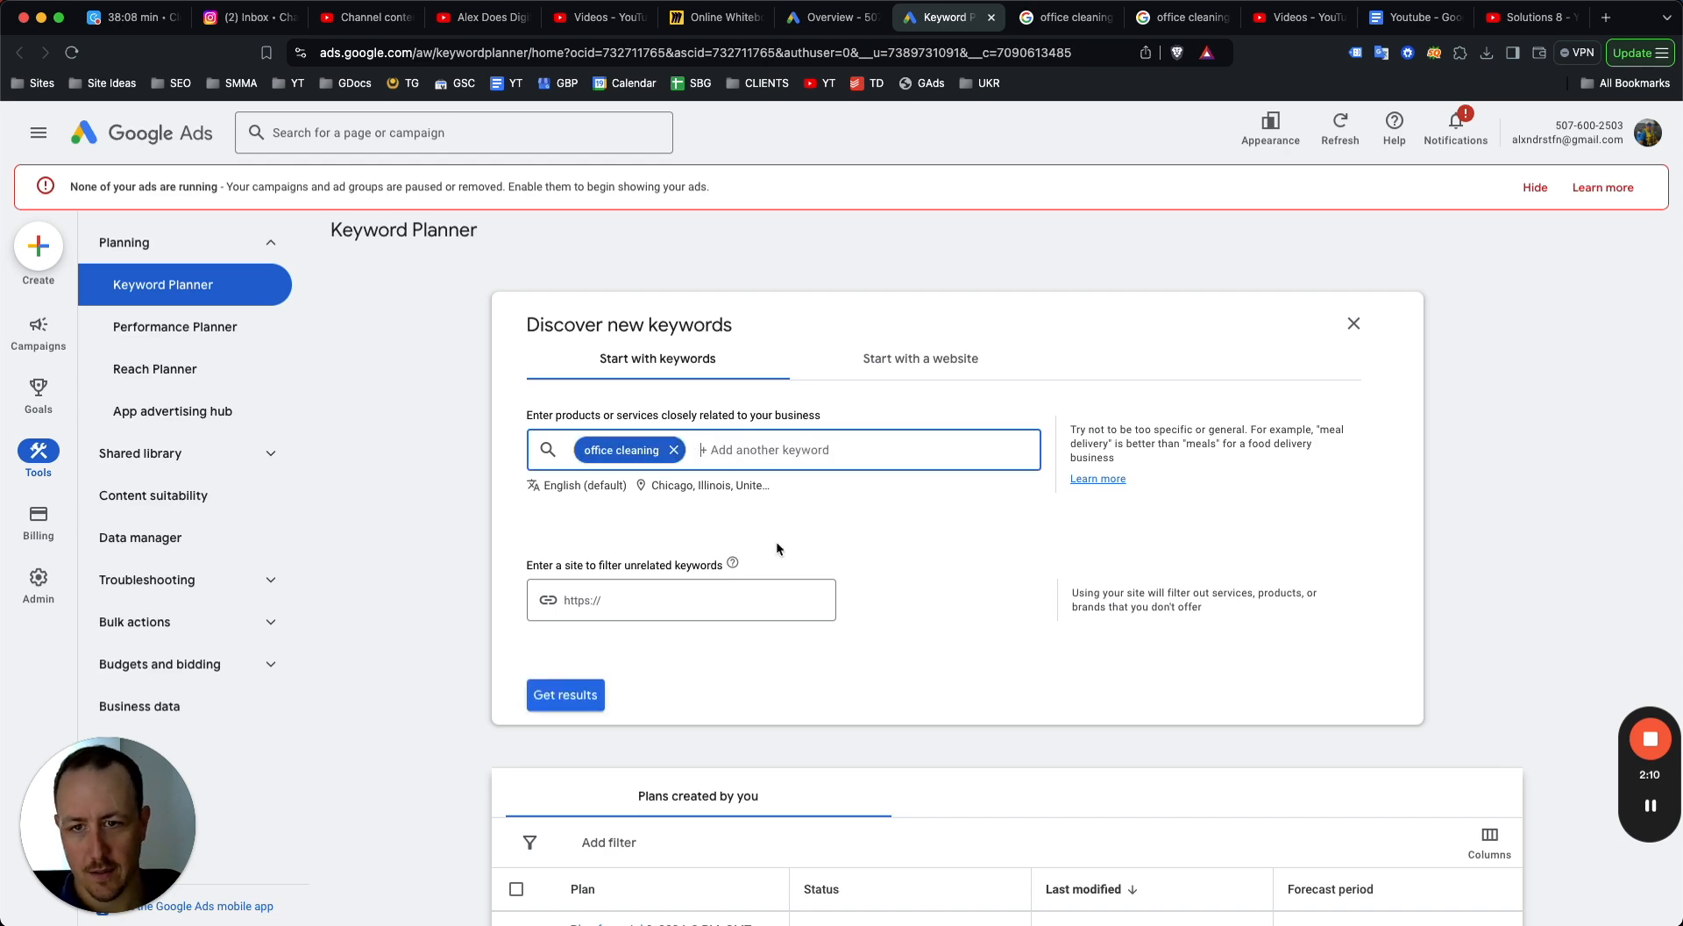
left_click(565, 695)
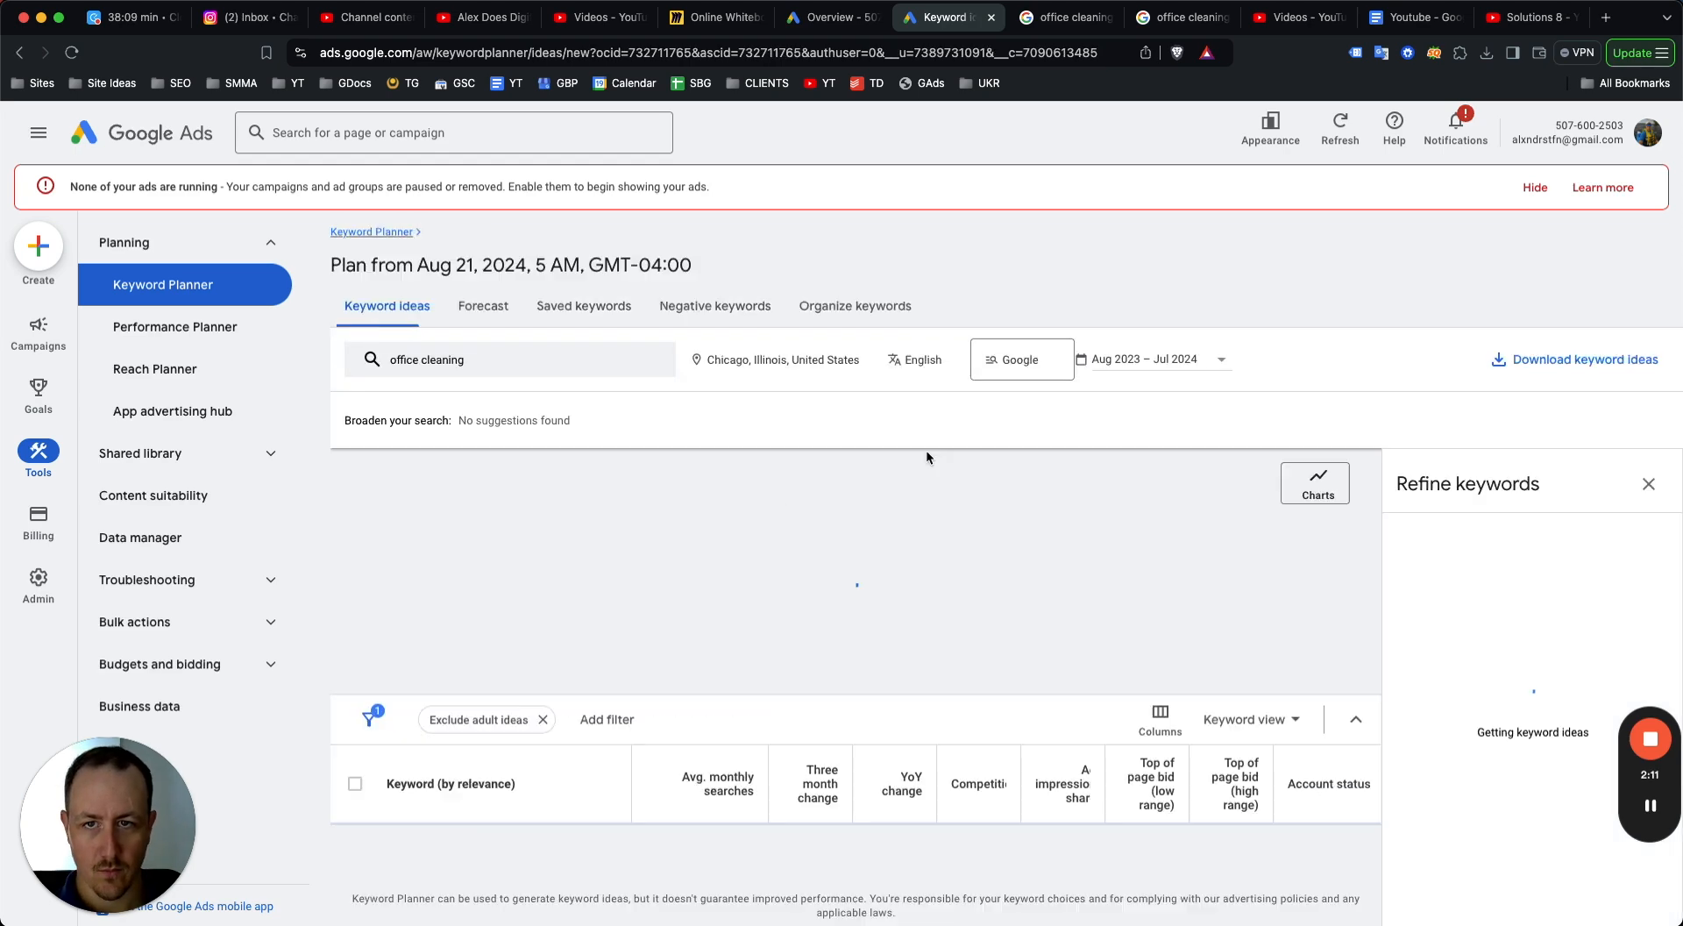
Hide the banner and the Refine keywords panel, and review the keyword ideas' monthly searches and bid ranges.
left_click(1525, 186)
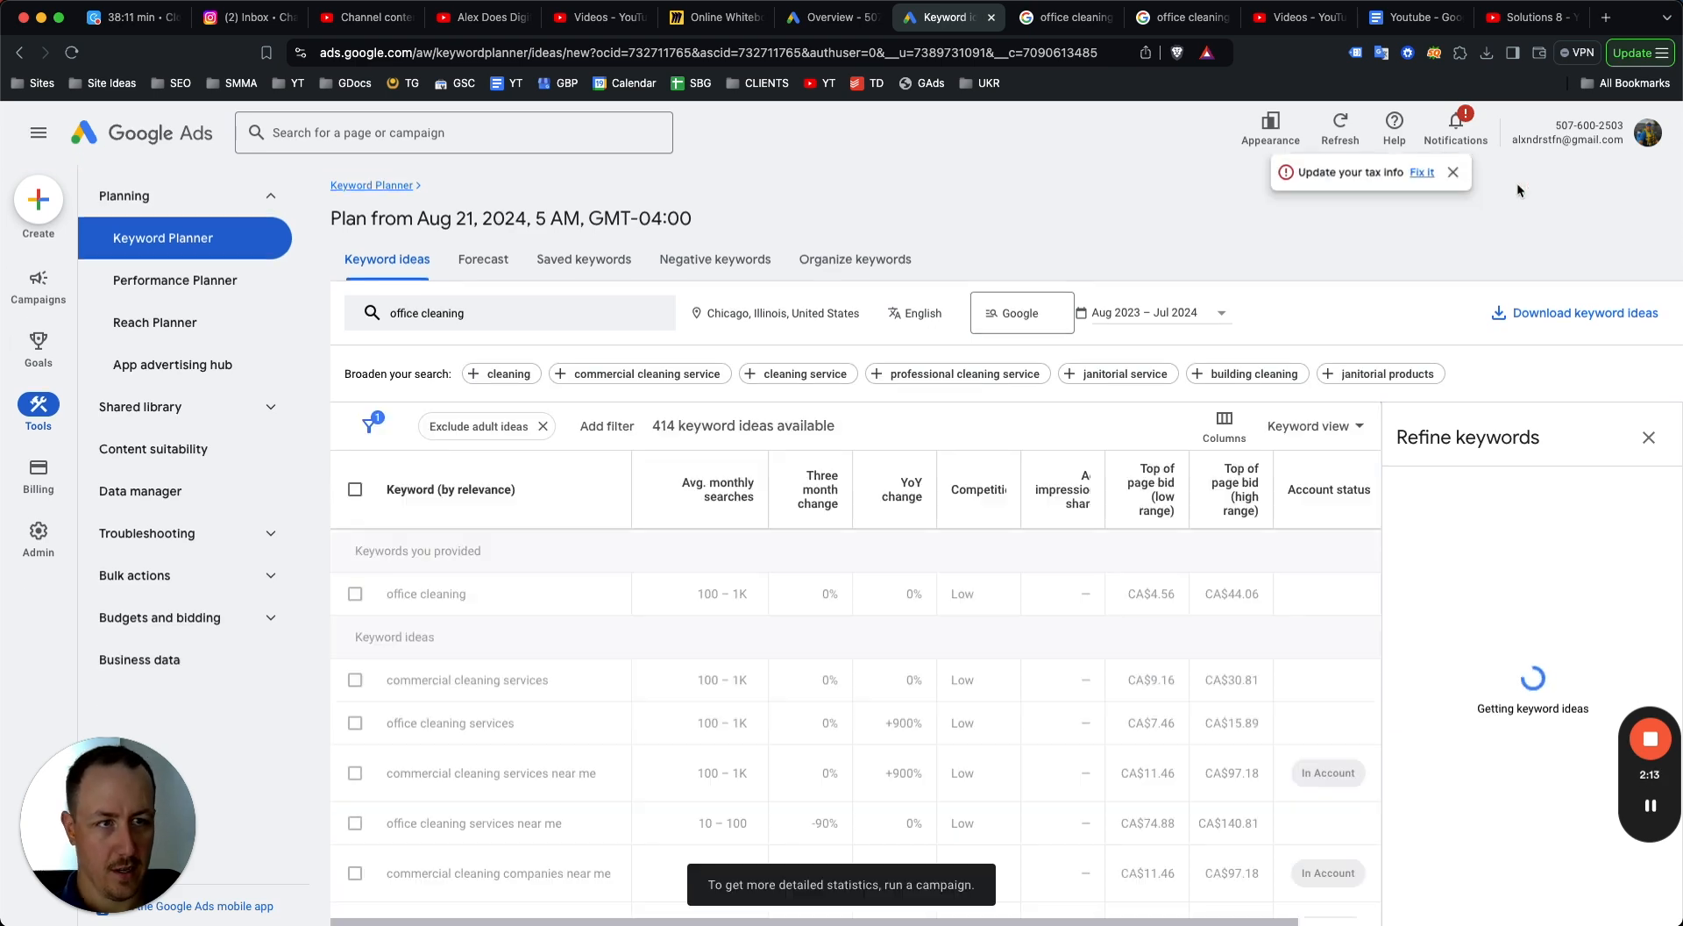
left_click(1648, 437)
scroll(1268, 566, "down", 3)
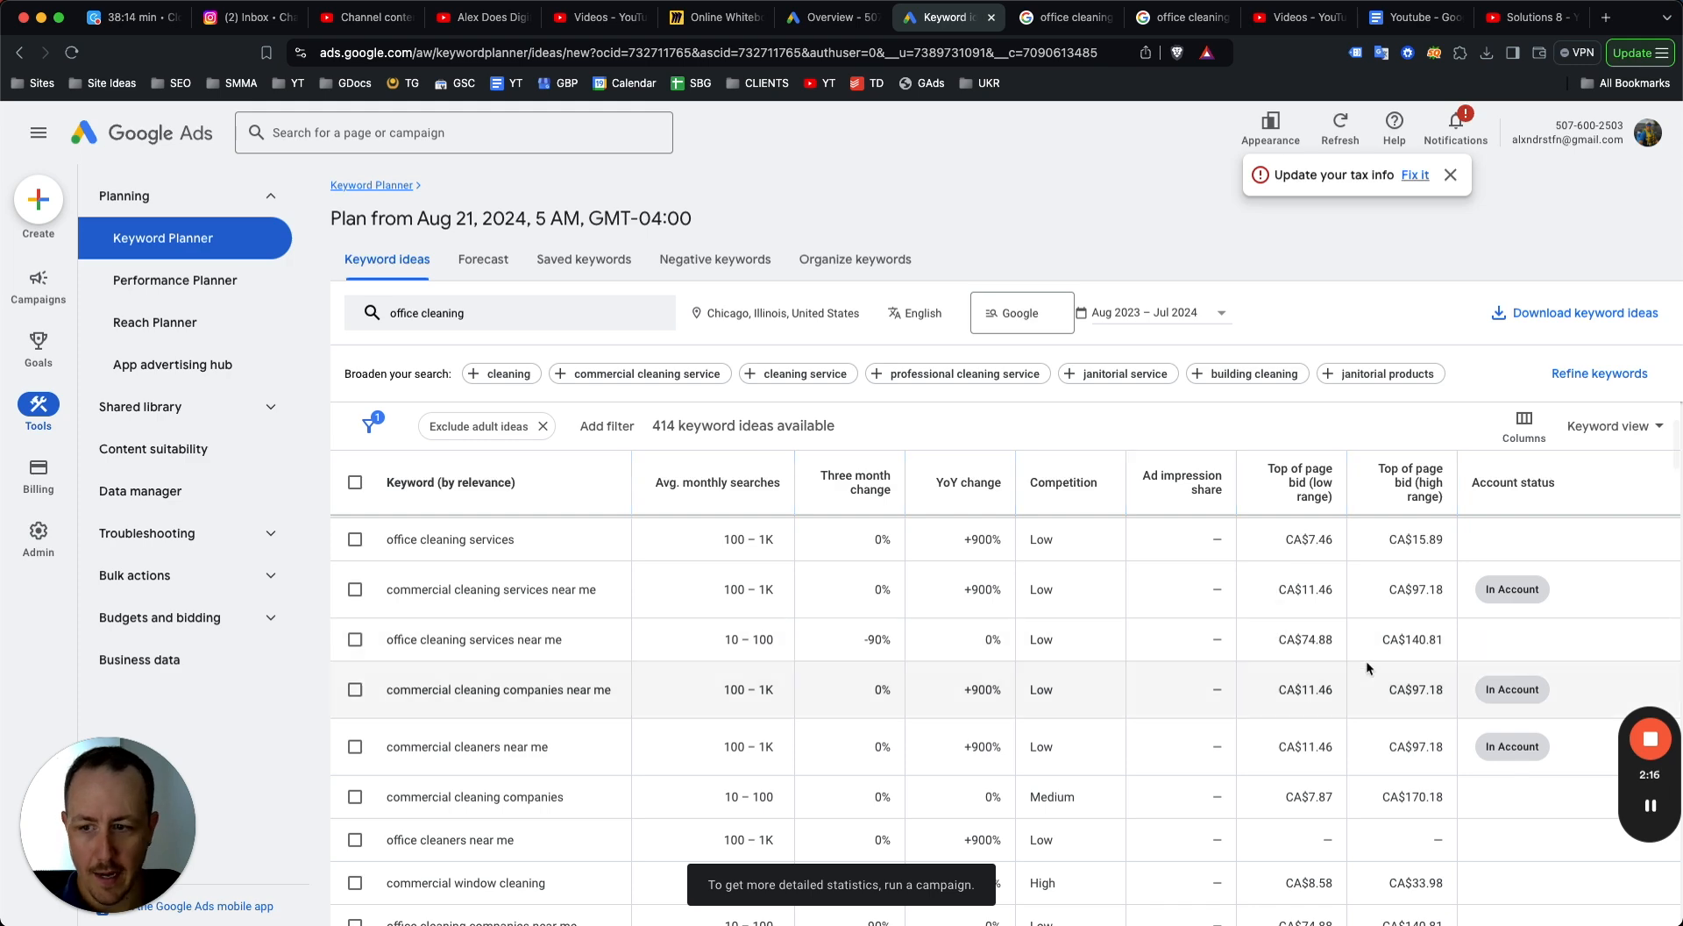
scroll(1368, 668, "down", 1)
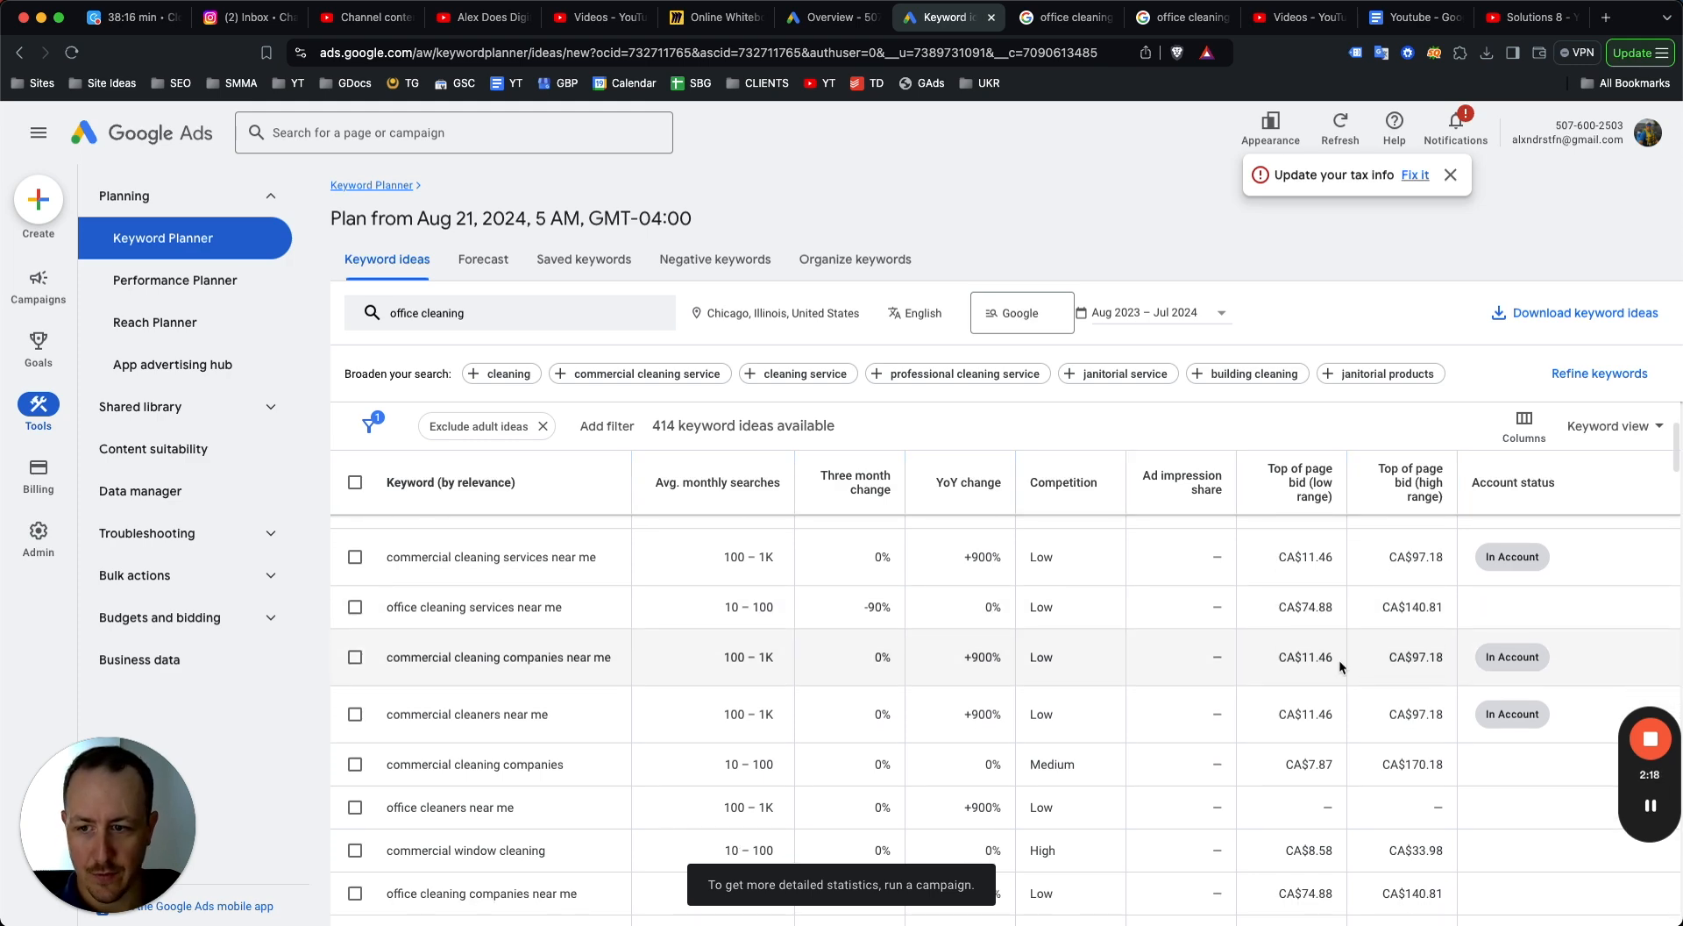
scroll(1339, 666, "up", 5)
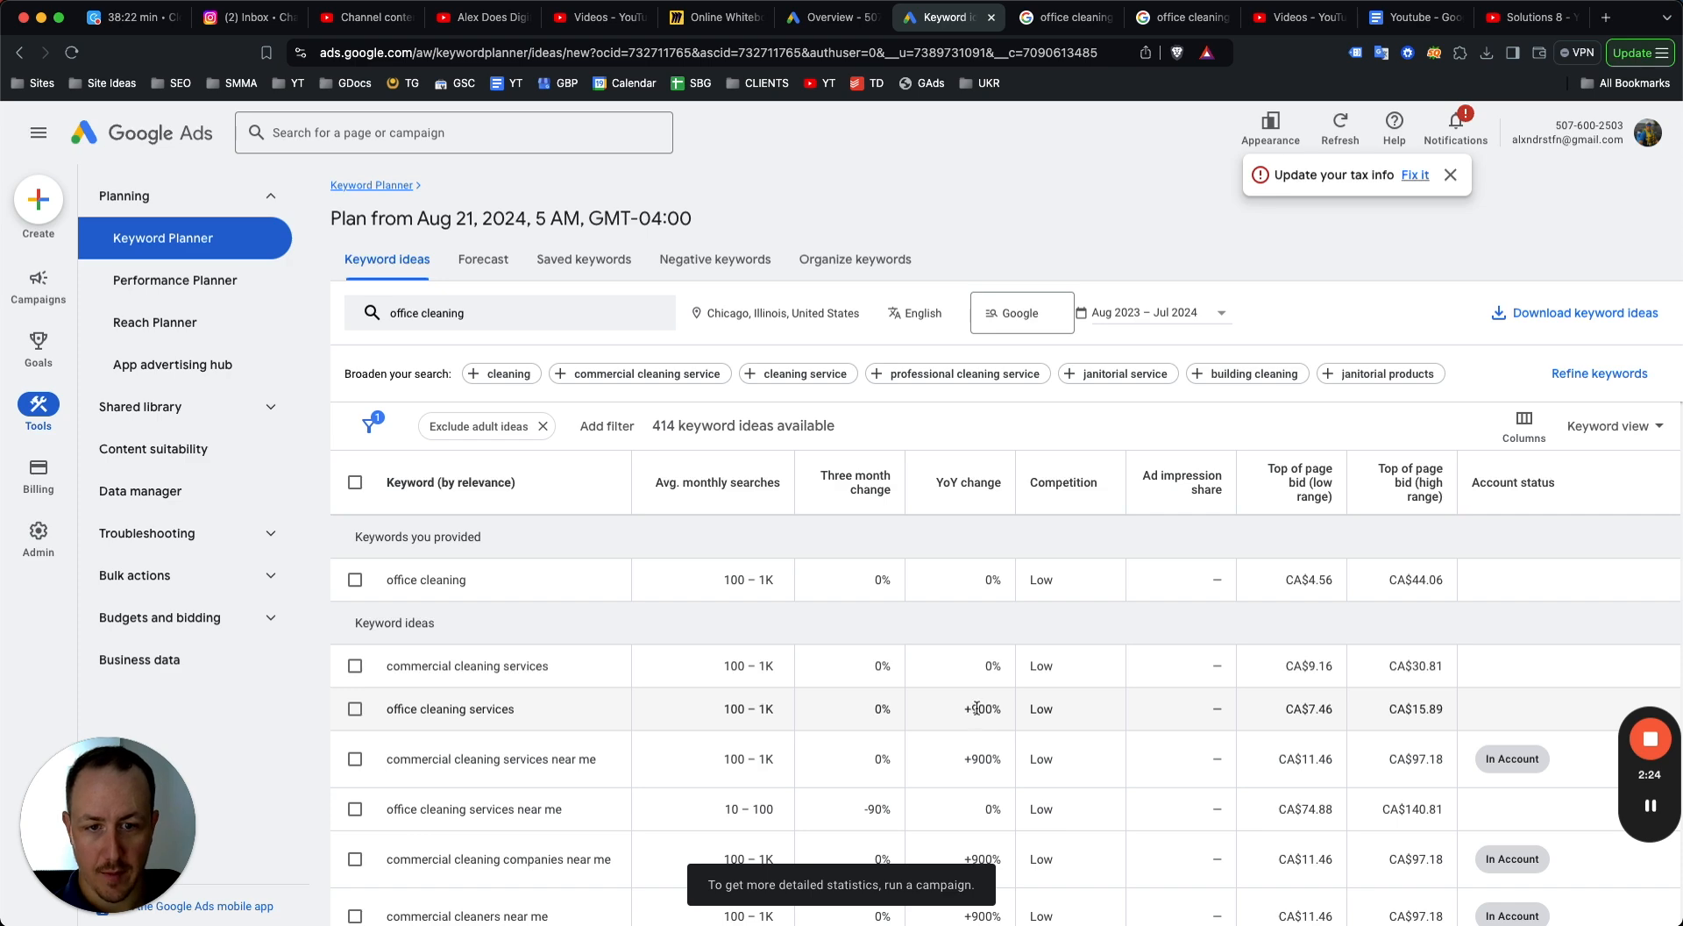
scroll(981, 705, "down", 1)
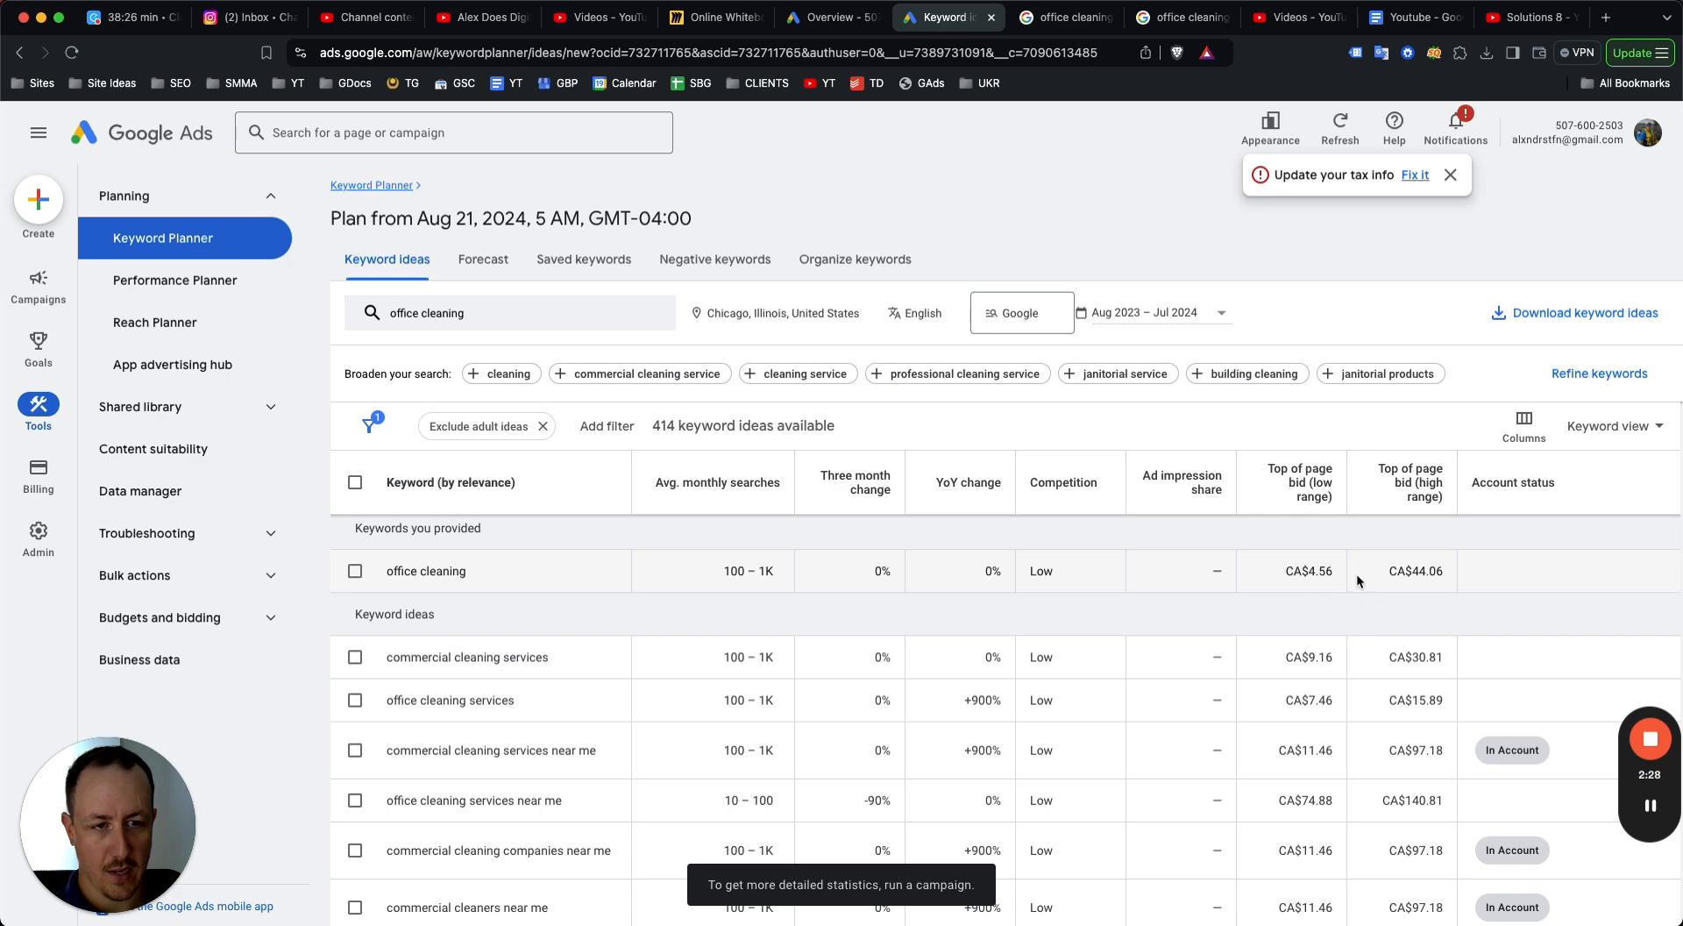
scroll(1404, 681, "down", 2)
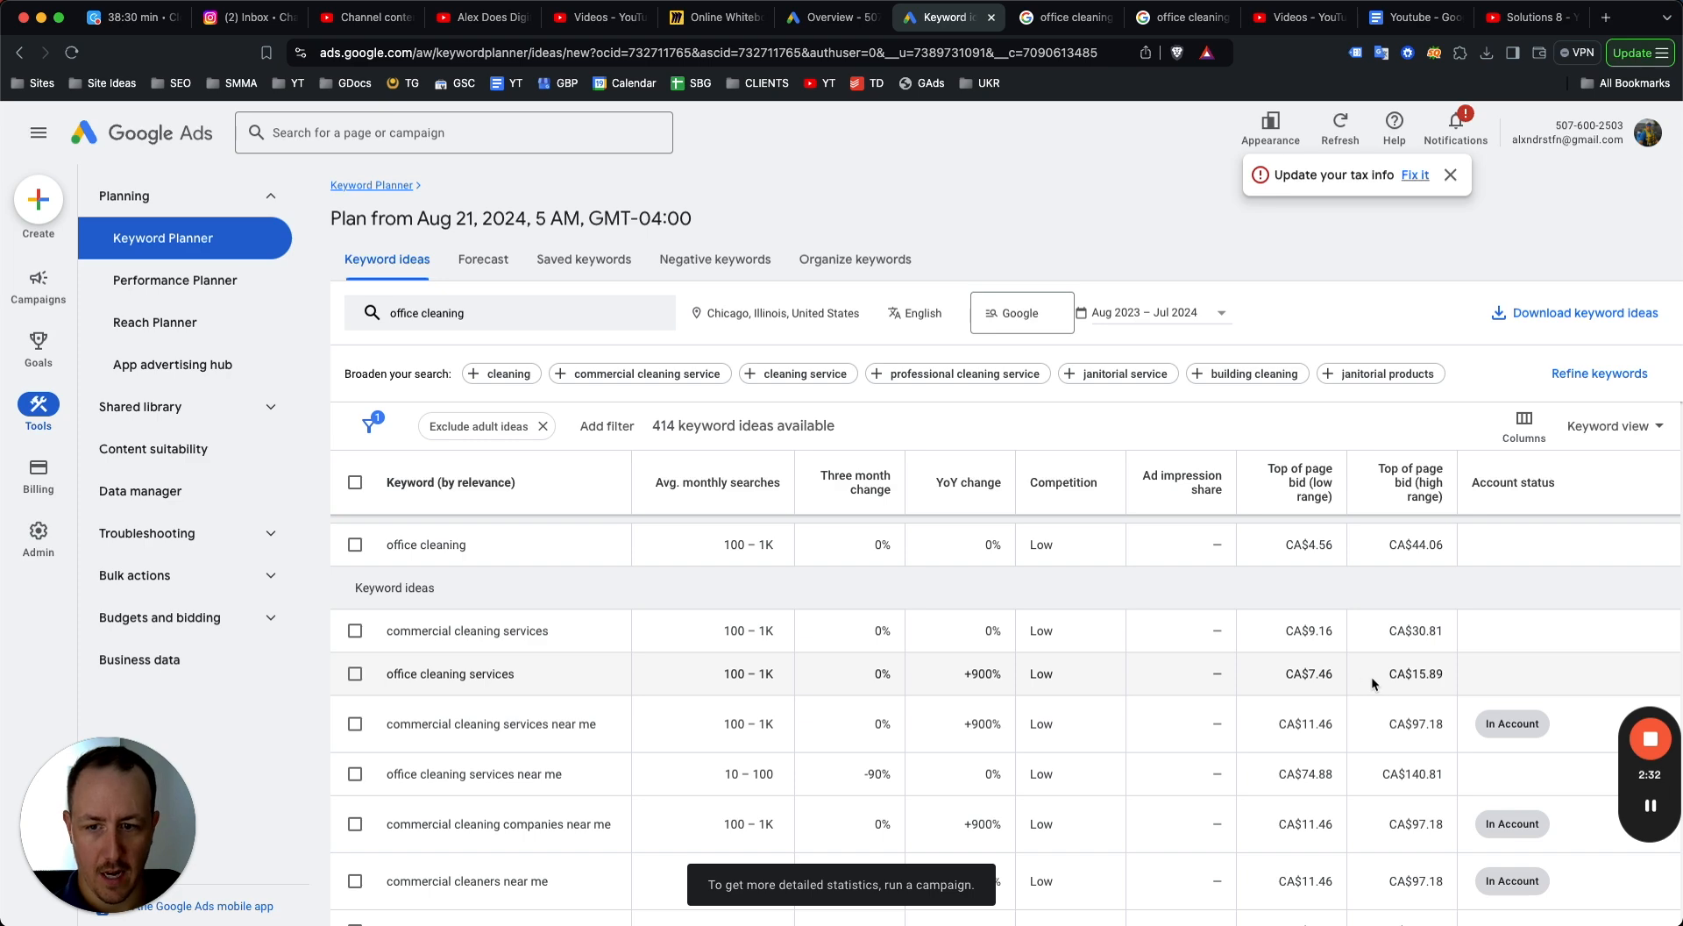
Scroll through the full list of office cleaning keyword ideas to compare search volumes, competition and top-of-page bids.
scroll(1372, 683, "down", 3)
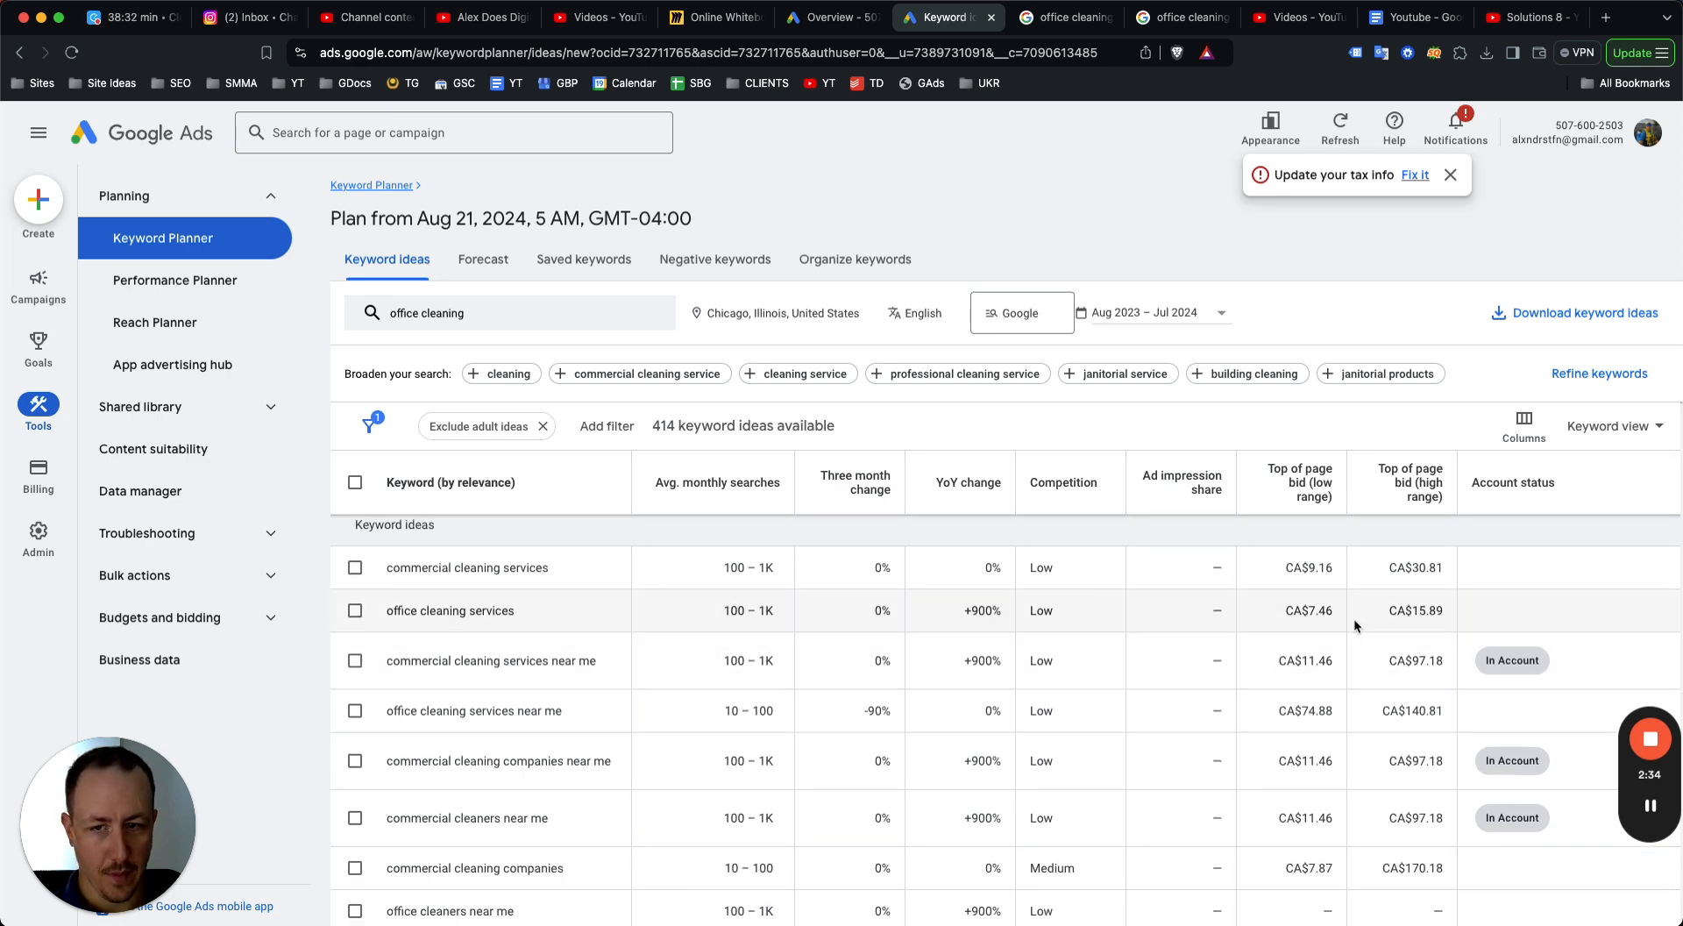
scroll(1275, 622, "down", 1)
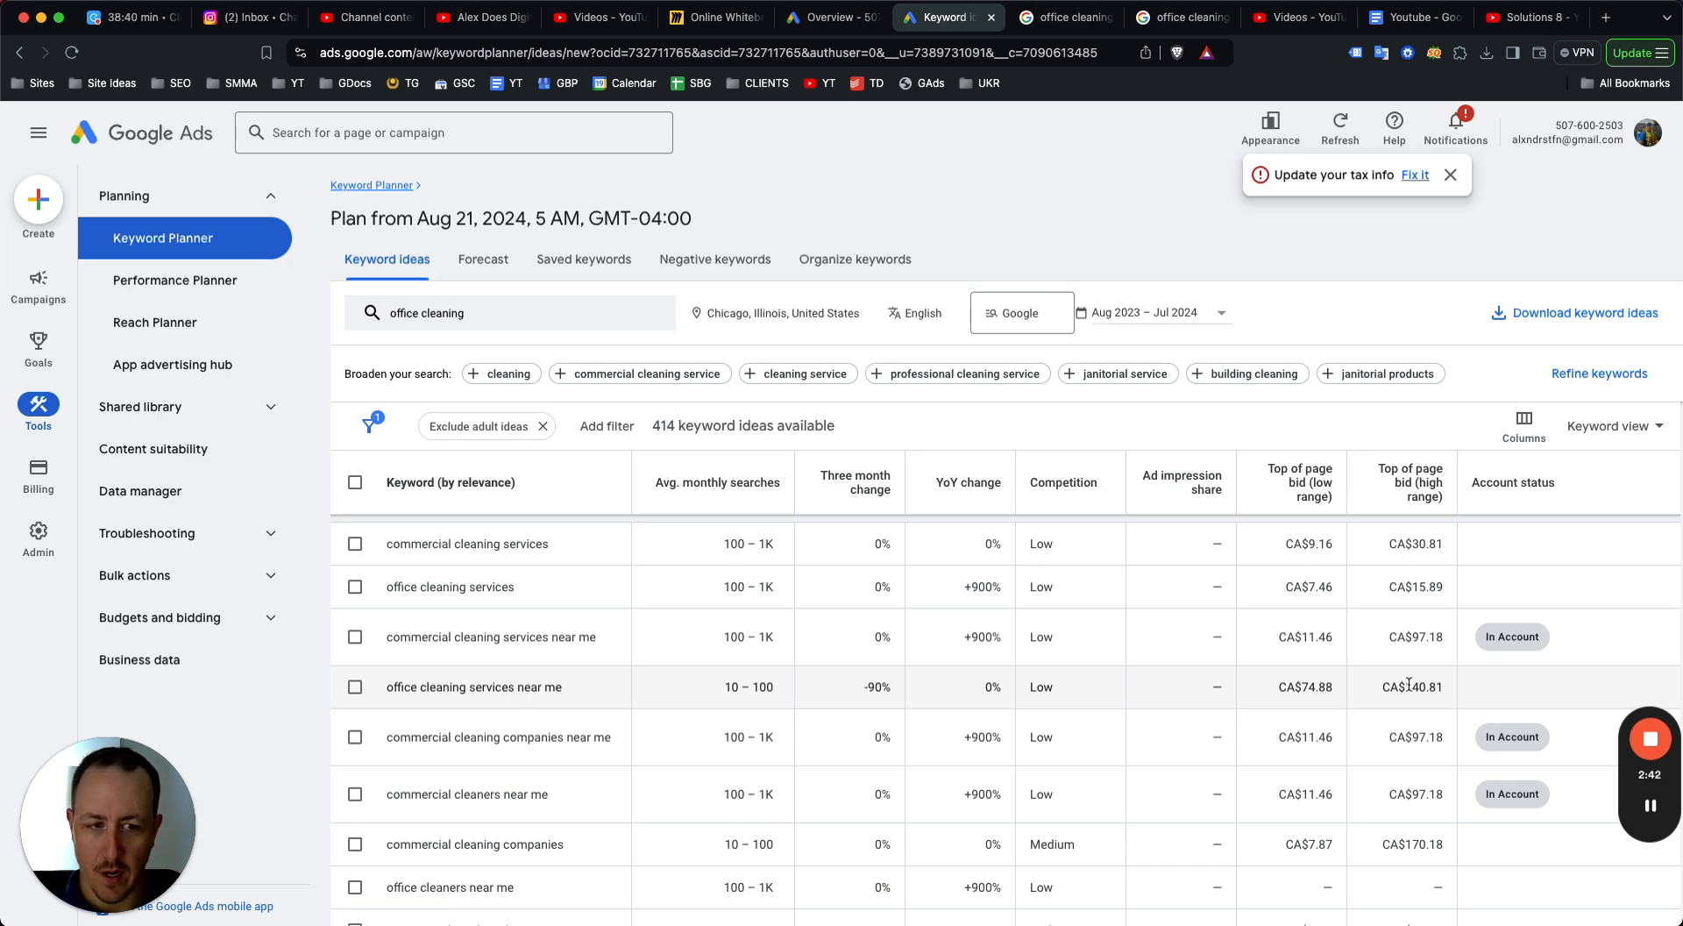
scroll(1368, 683, "down", 3)
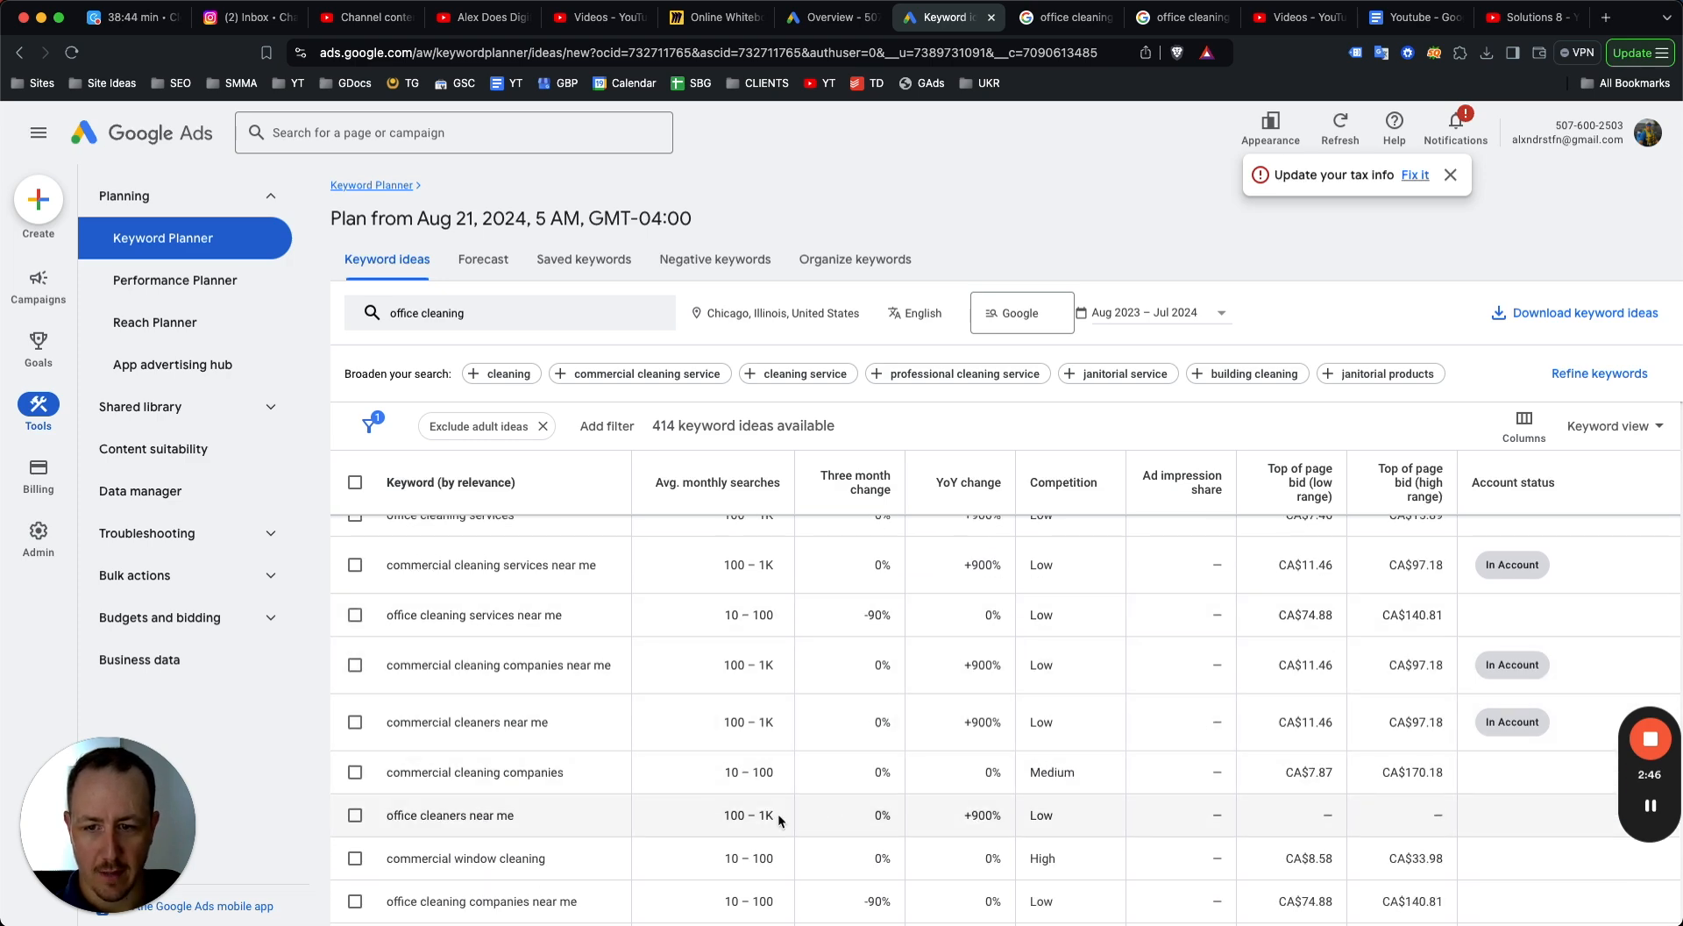
scroll(778, 819, "down", 5)
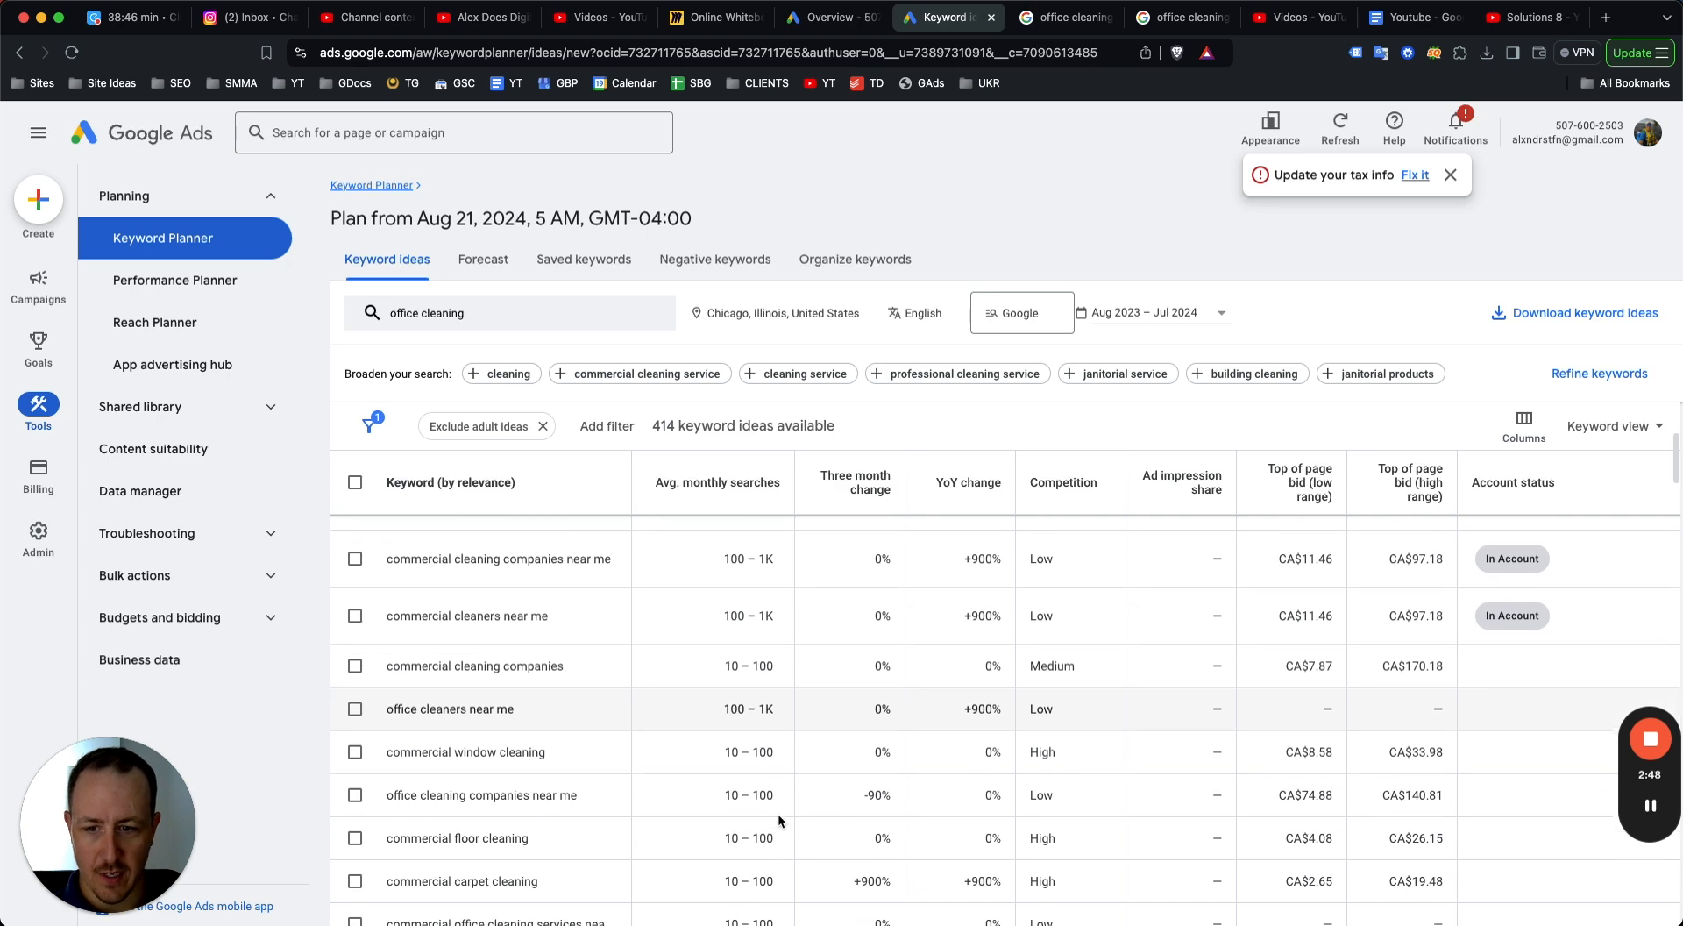
scroll(778, 819, "down", 8)
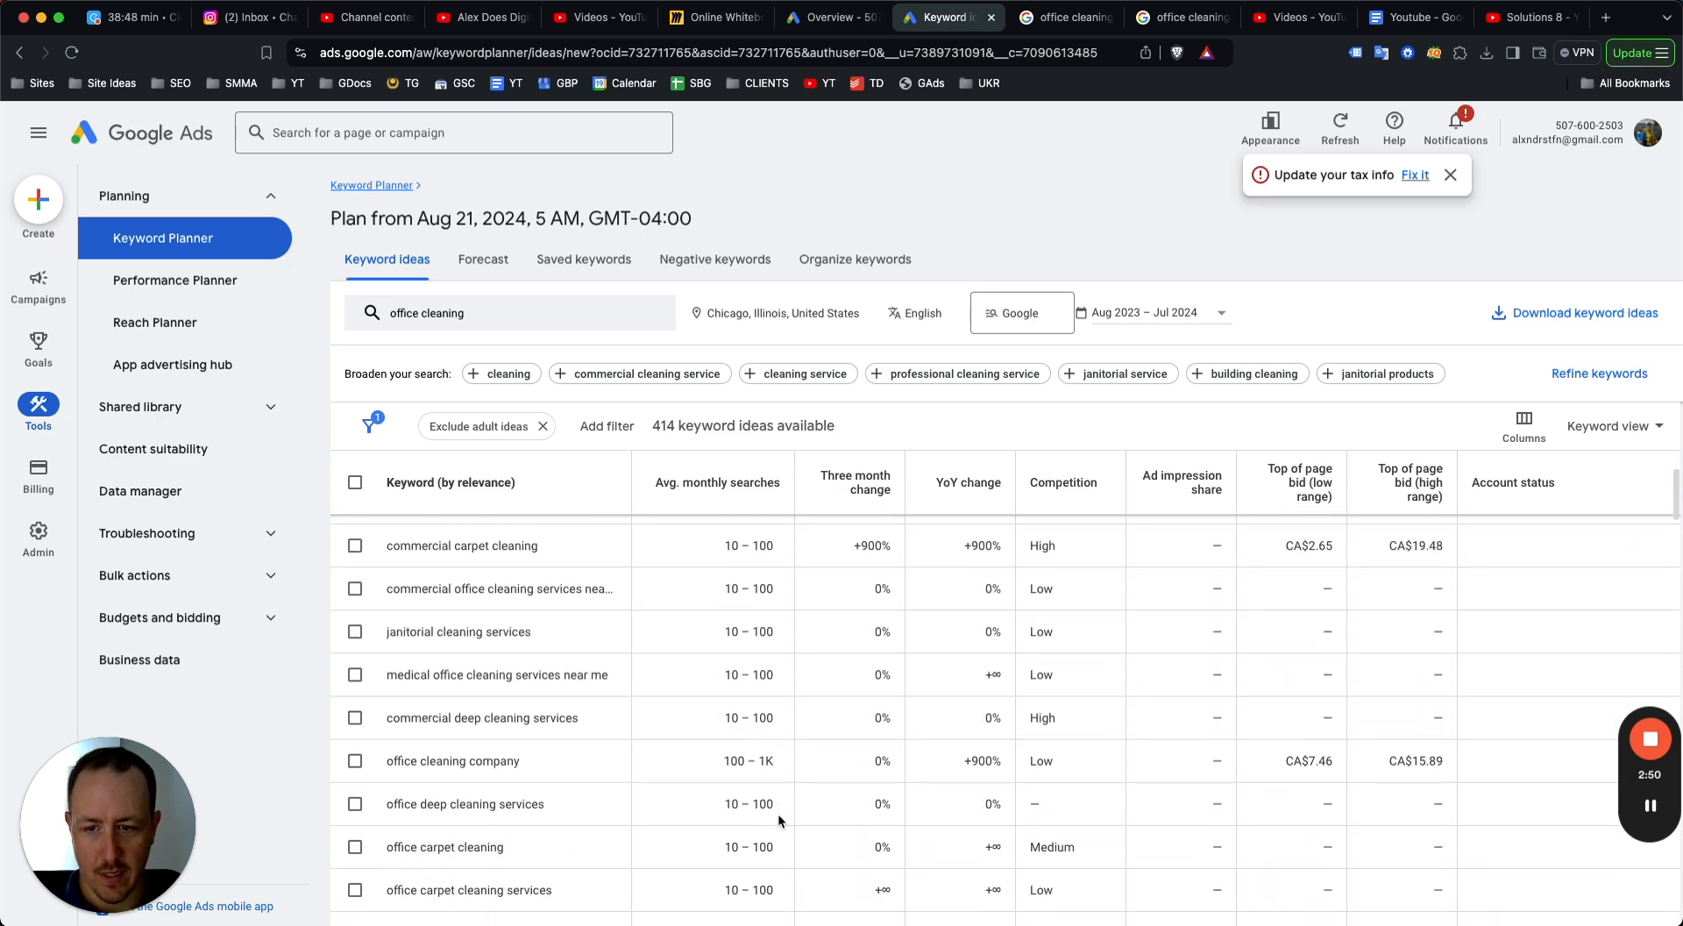
scroll(803, 767, "down", 6)
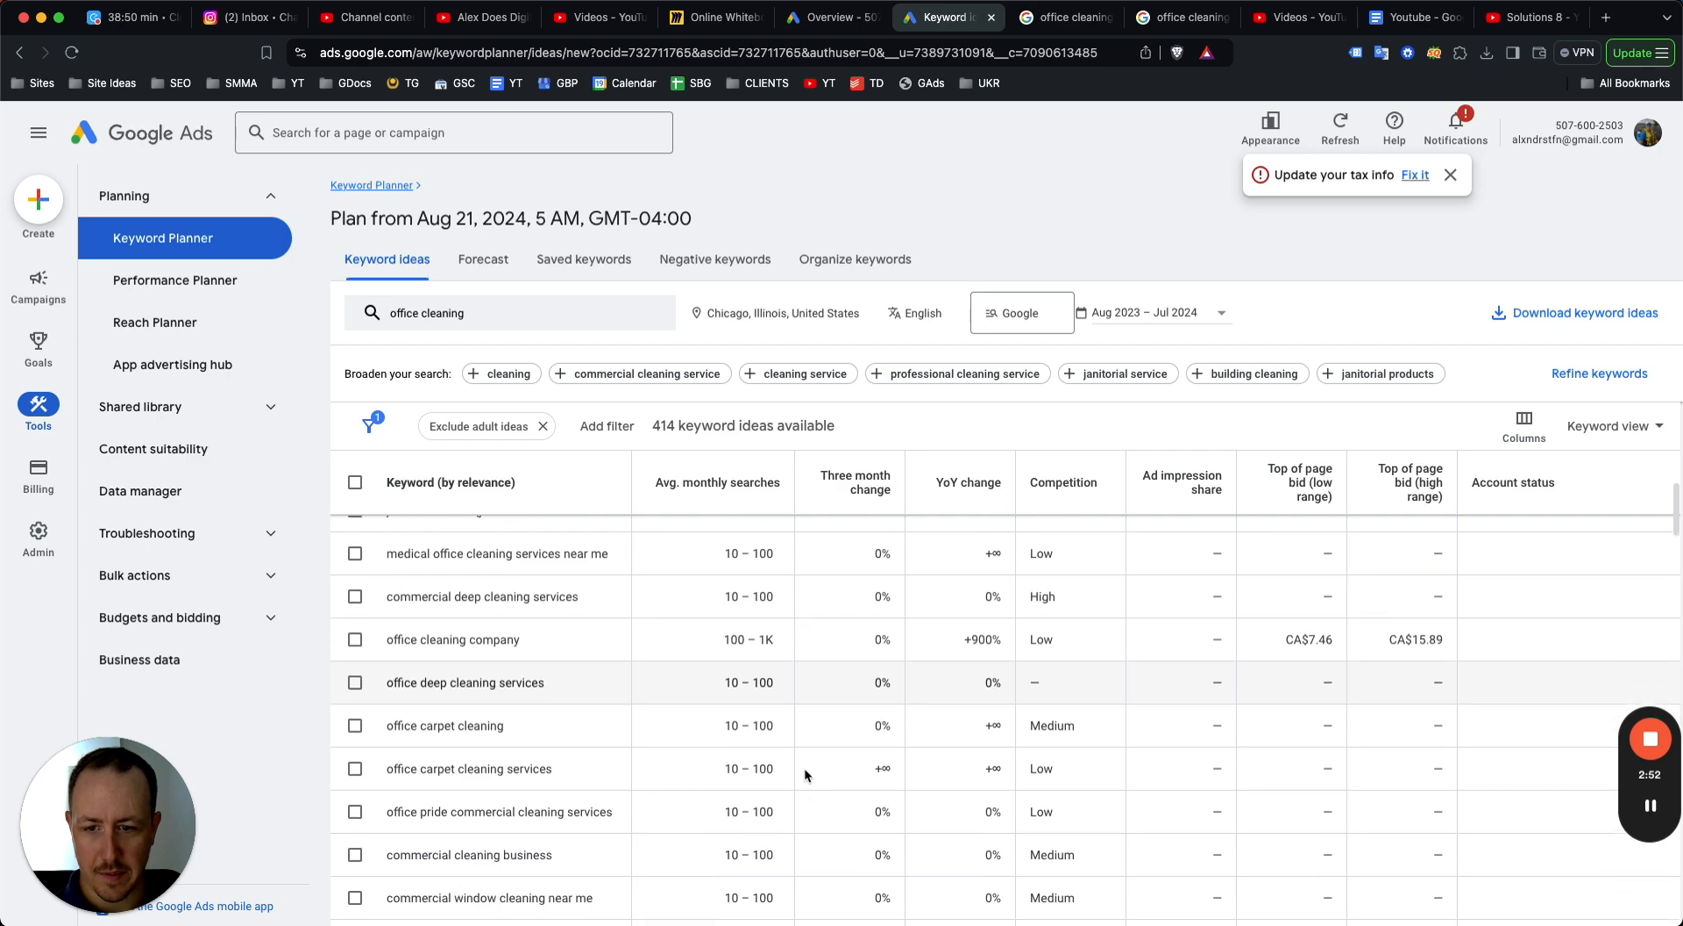
scroll(803, 766, "down", 10)
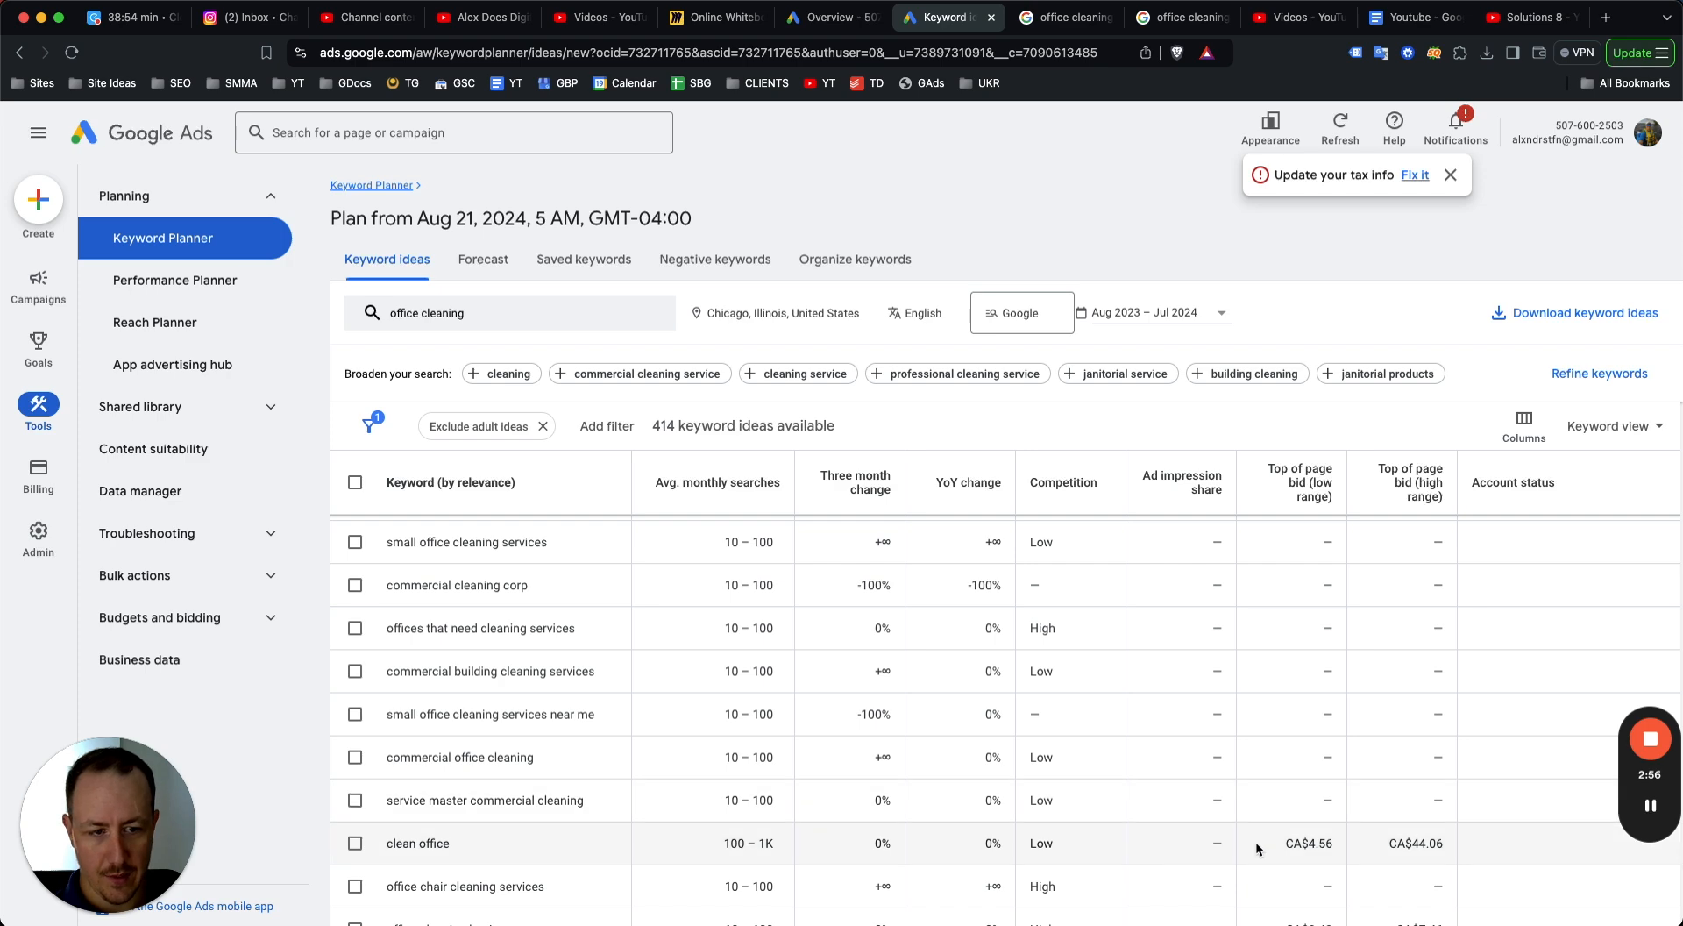
scroll(1158, 797, "up", 15)
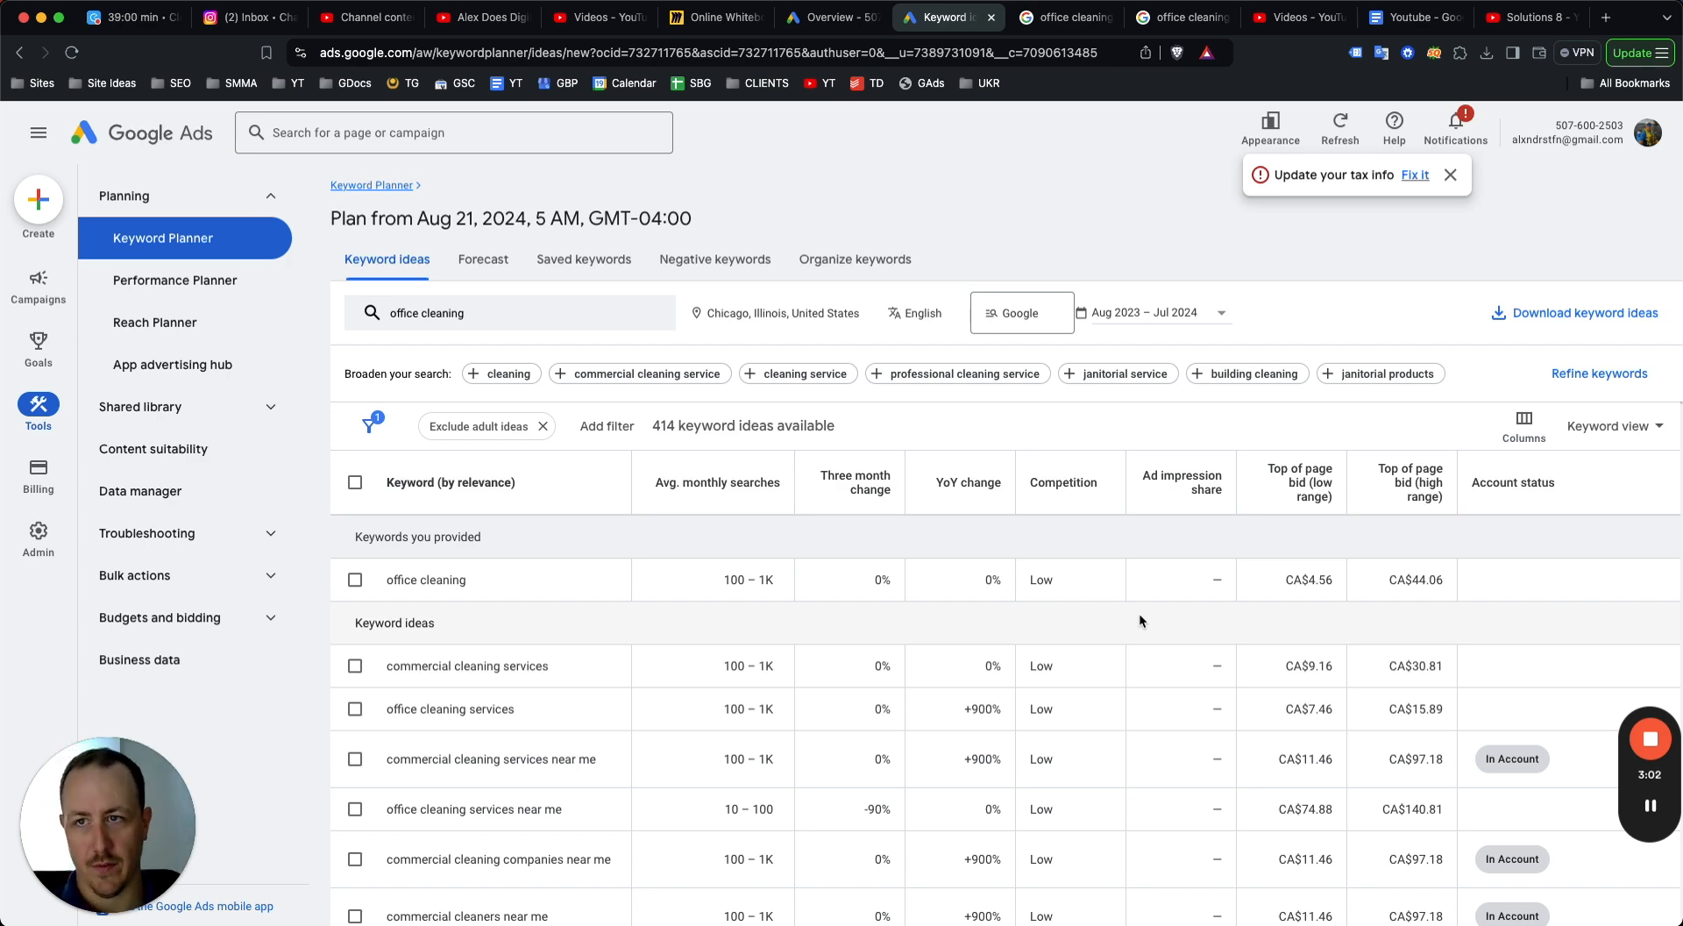
scroll(604, 650, "down", 1)
scroll(622, 659, "down", 2)
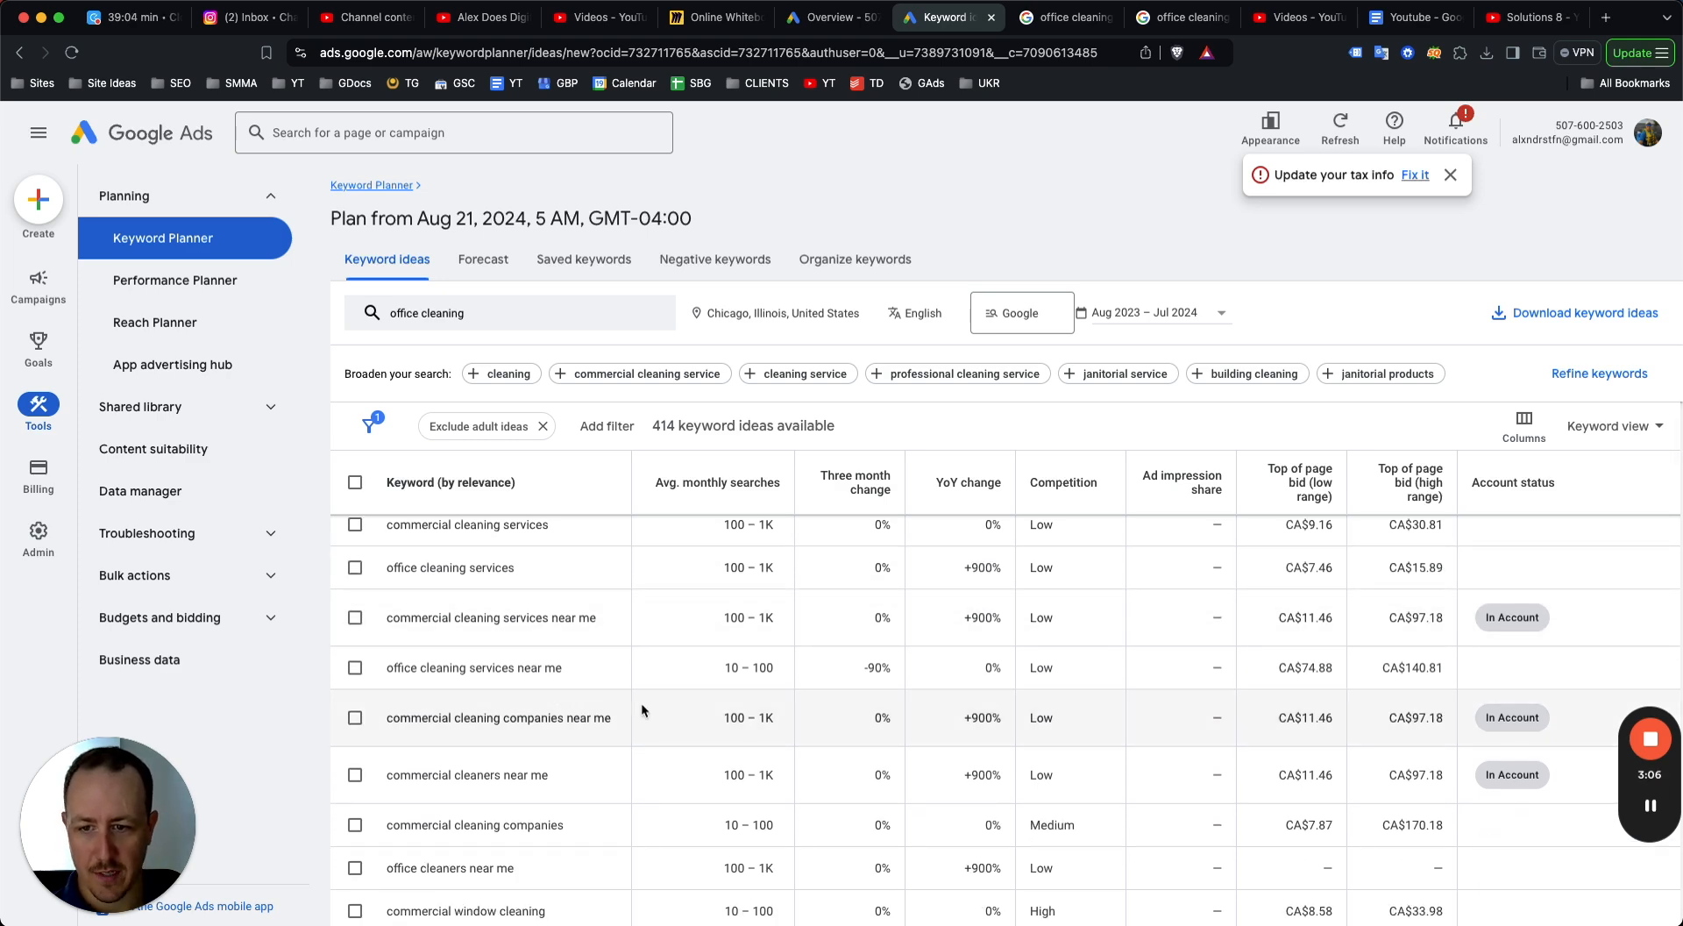
scroll(613, 728, "down", 2)
scroll(521, 651, "up", 5)
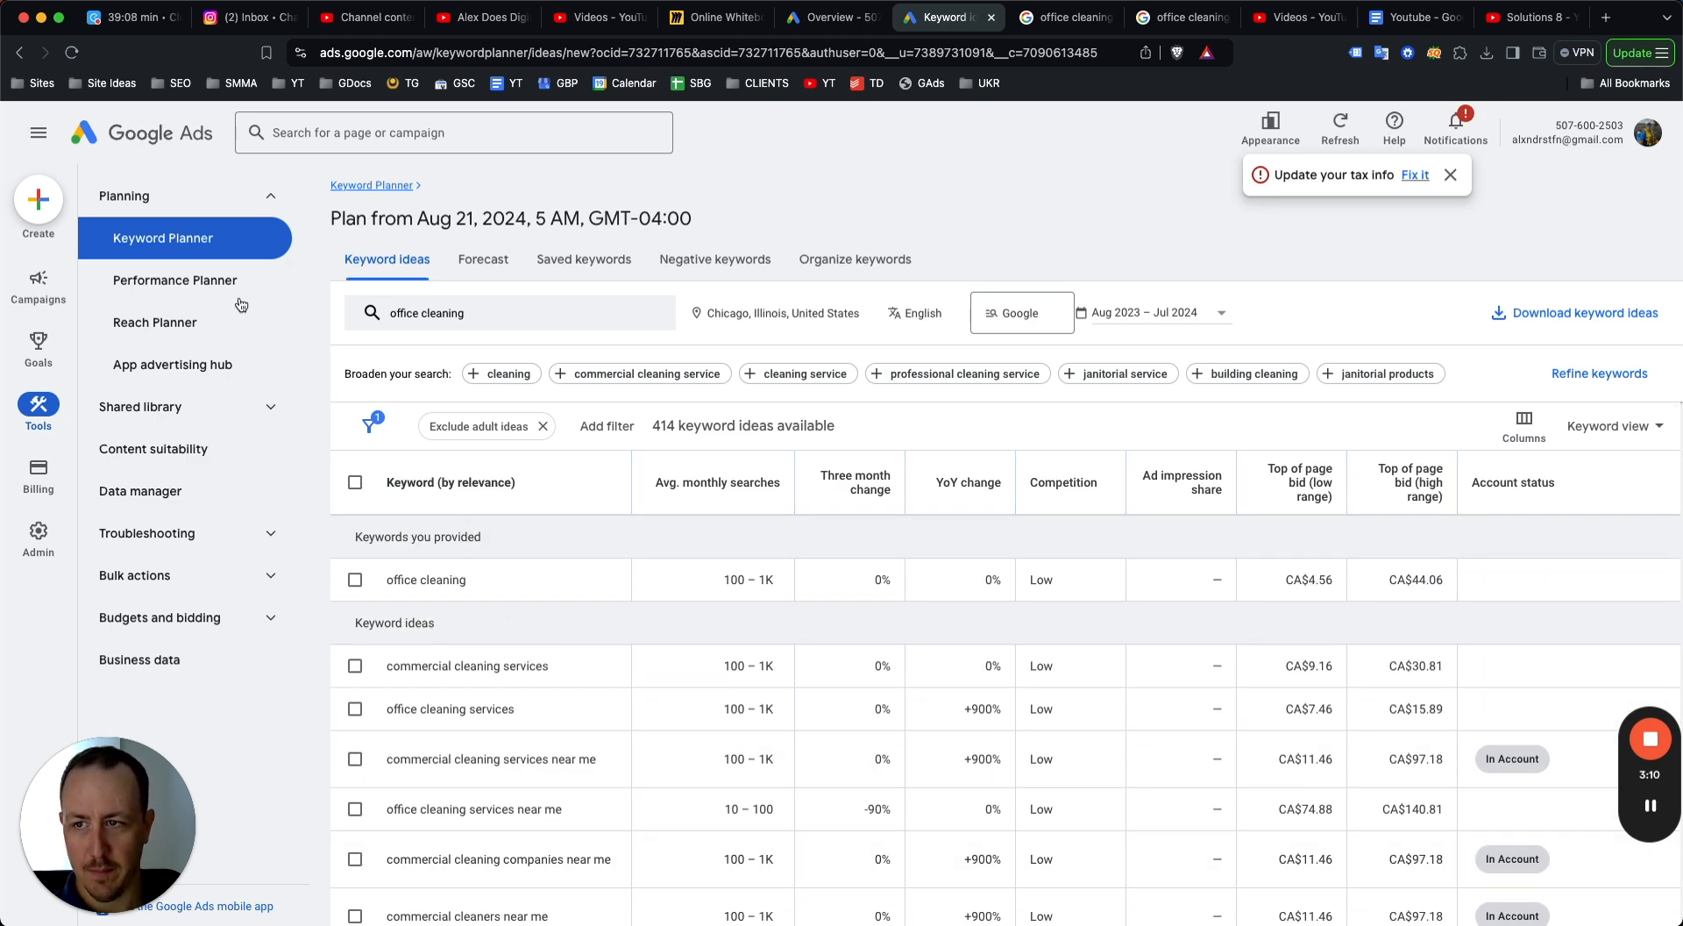
Start a new campaign from the account overview with Leads as the campaign objective.
left_click(992, 18)
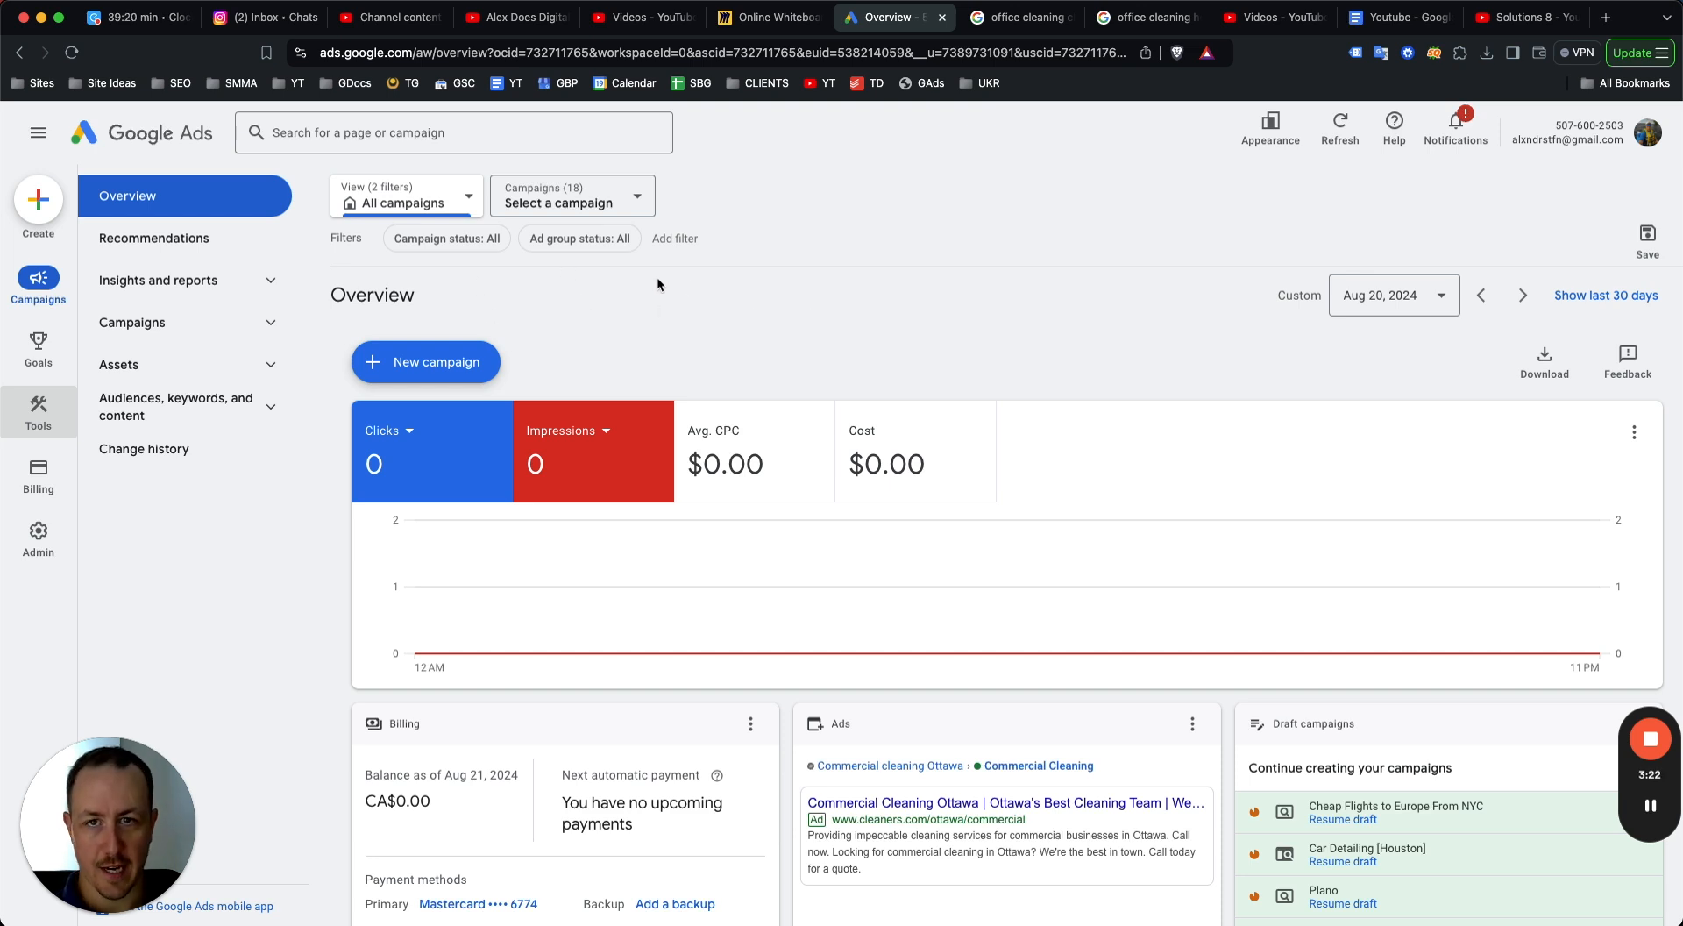
left_click(473, 359)
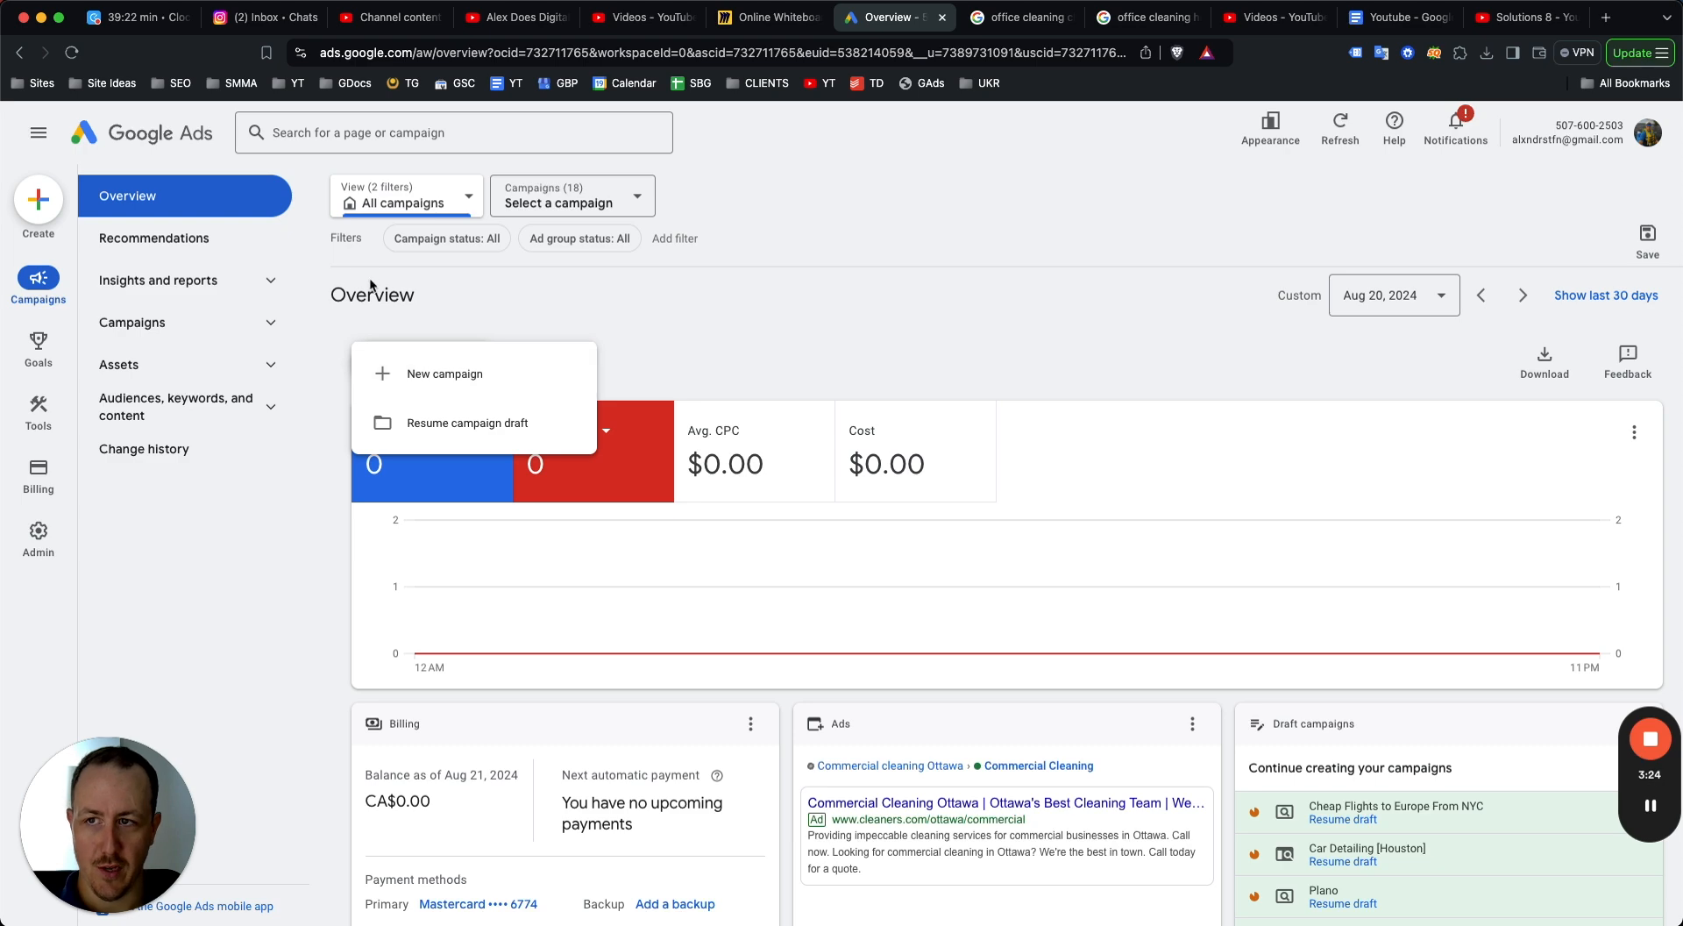
left_click(442, 377)
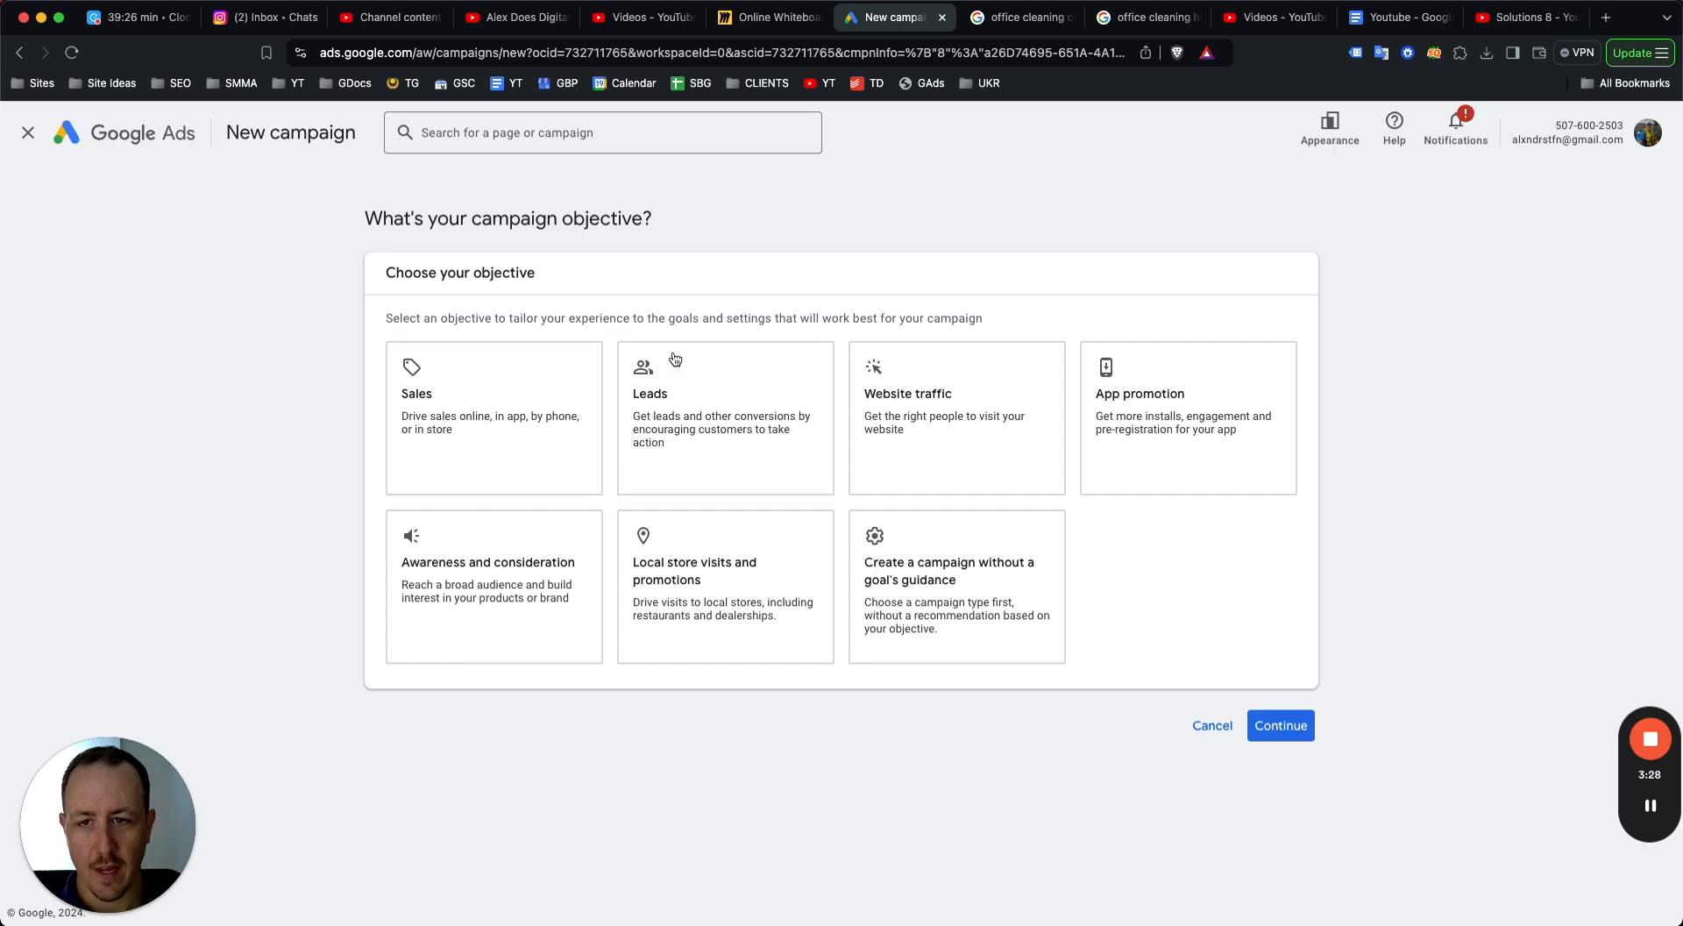
left_click(454, 451)
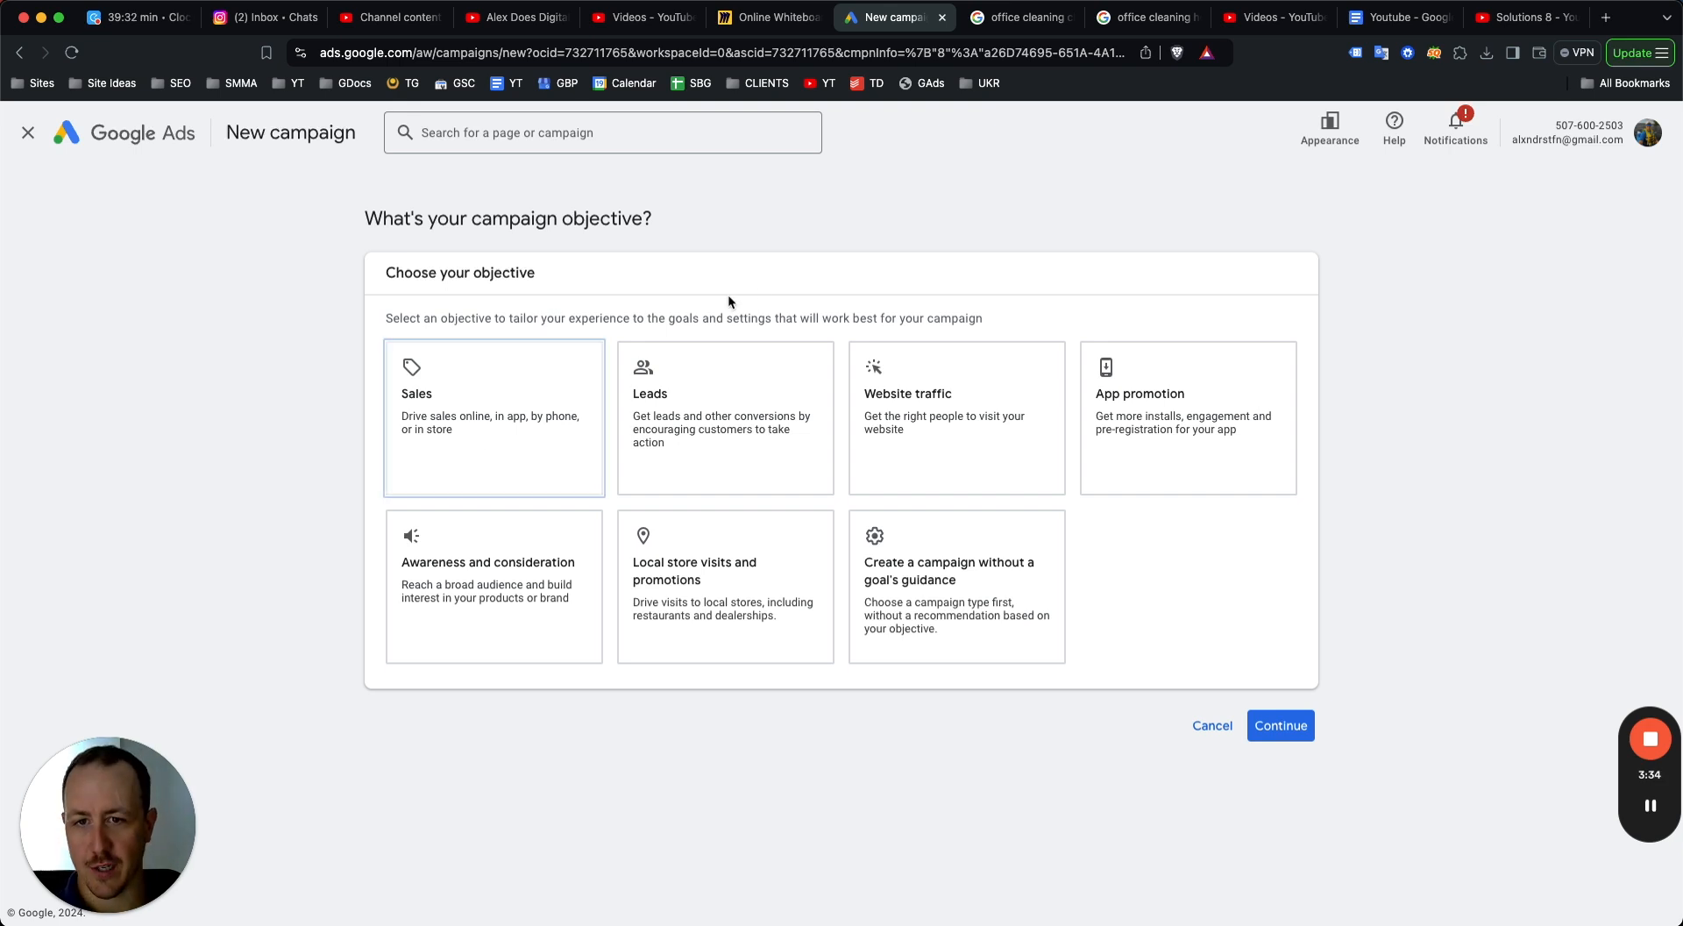
left_click(740, 393)
scroll(1195, 776, "down", 3)
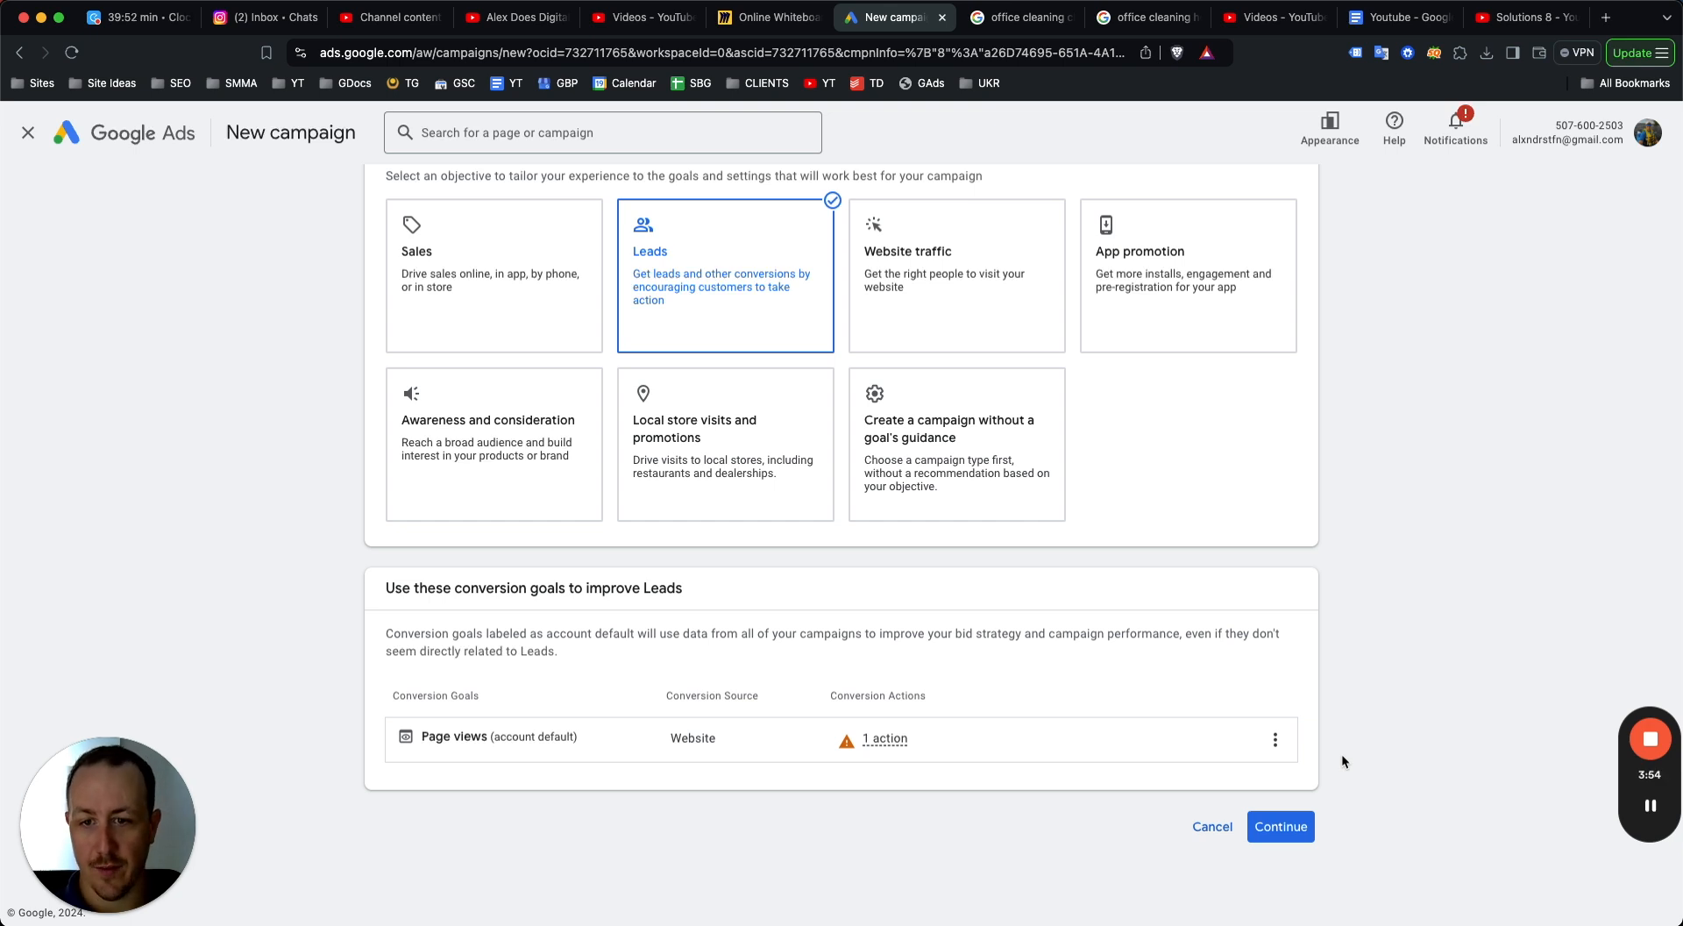
left_click(1284, 825)
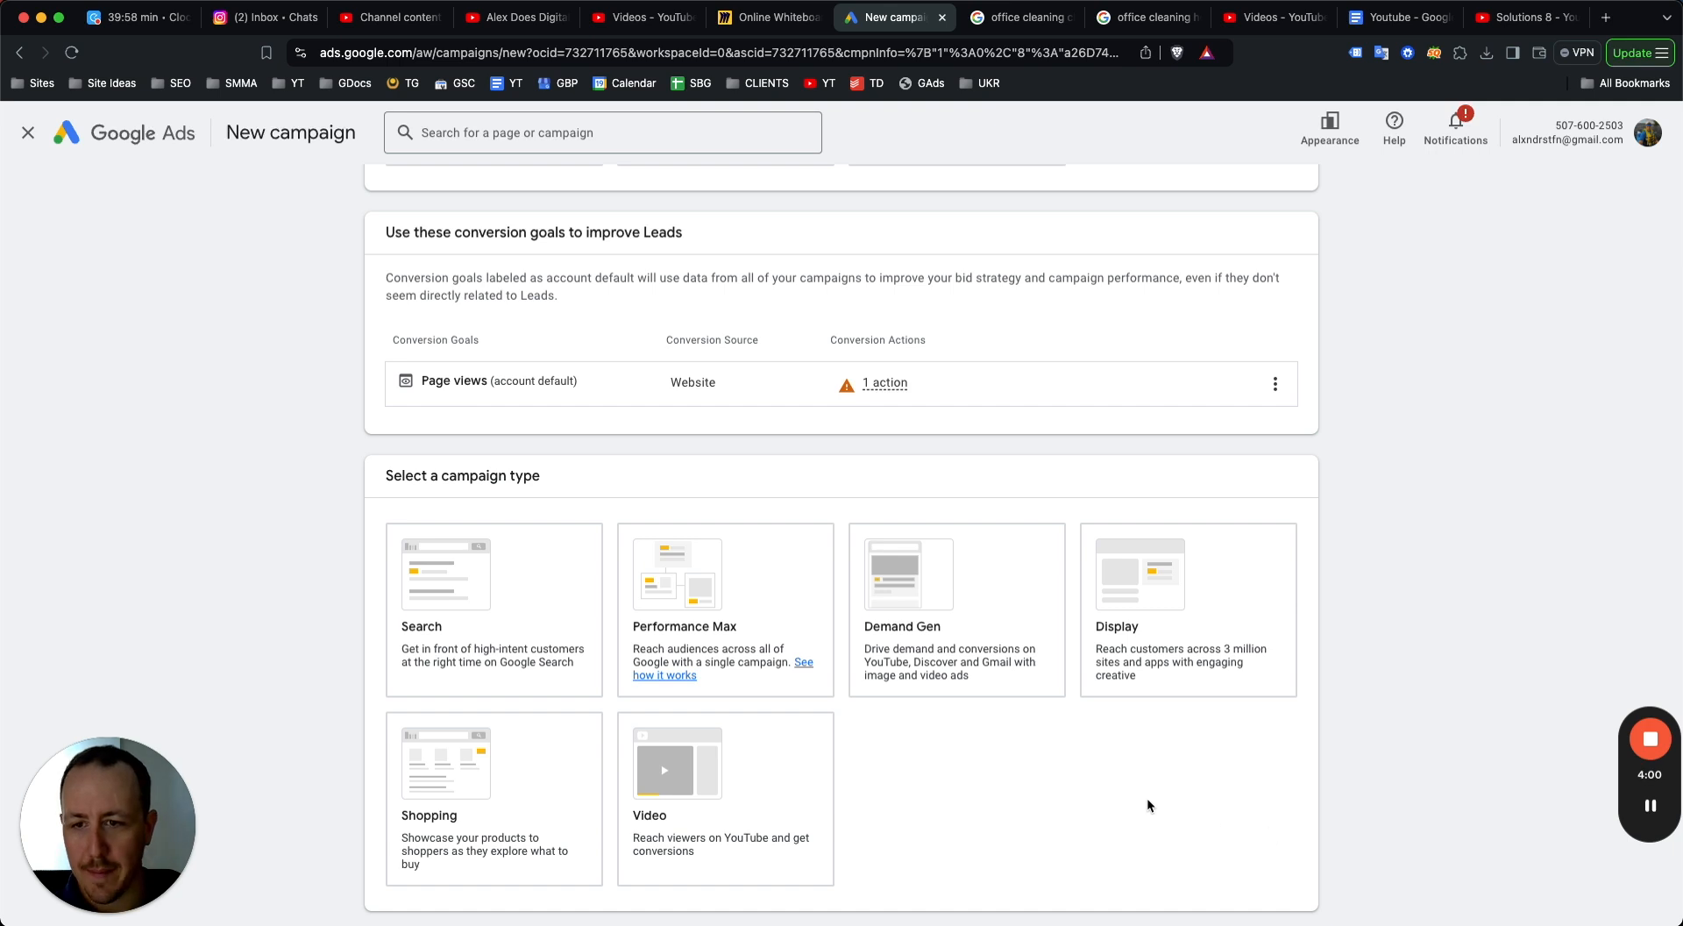
Choose Search as the campaign type after comparing the other campaign types.
left_click(398, 611)
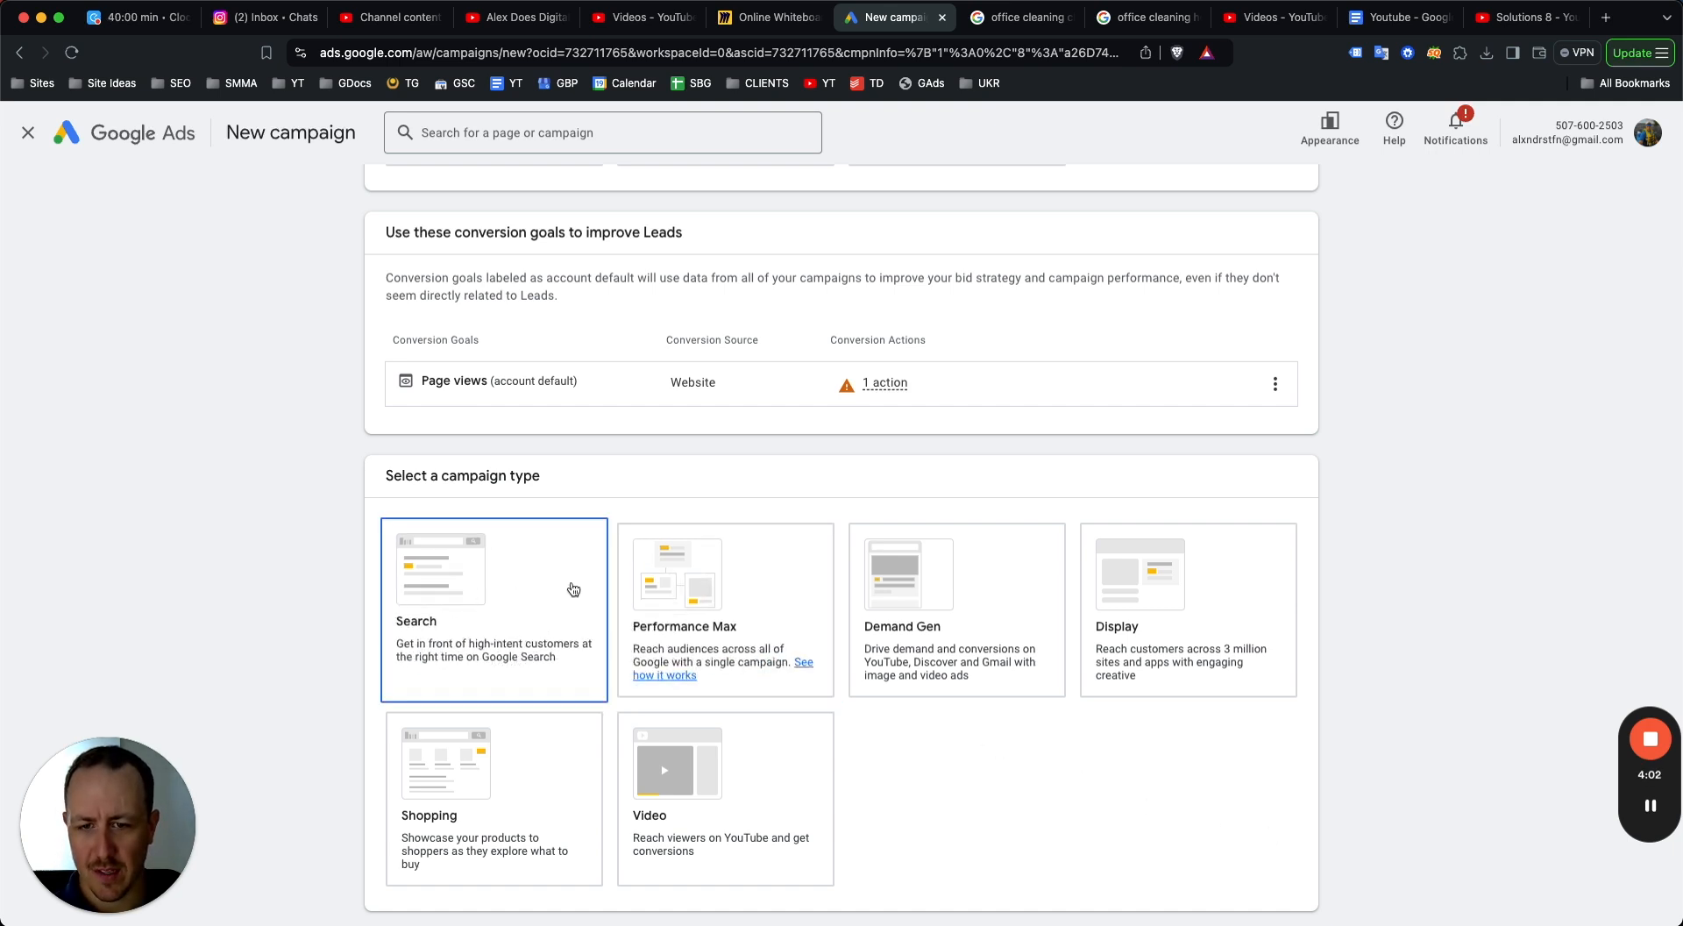
left_click(710, 608)
left_click(916, 583)
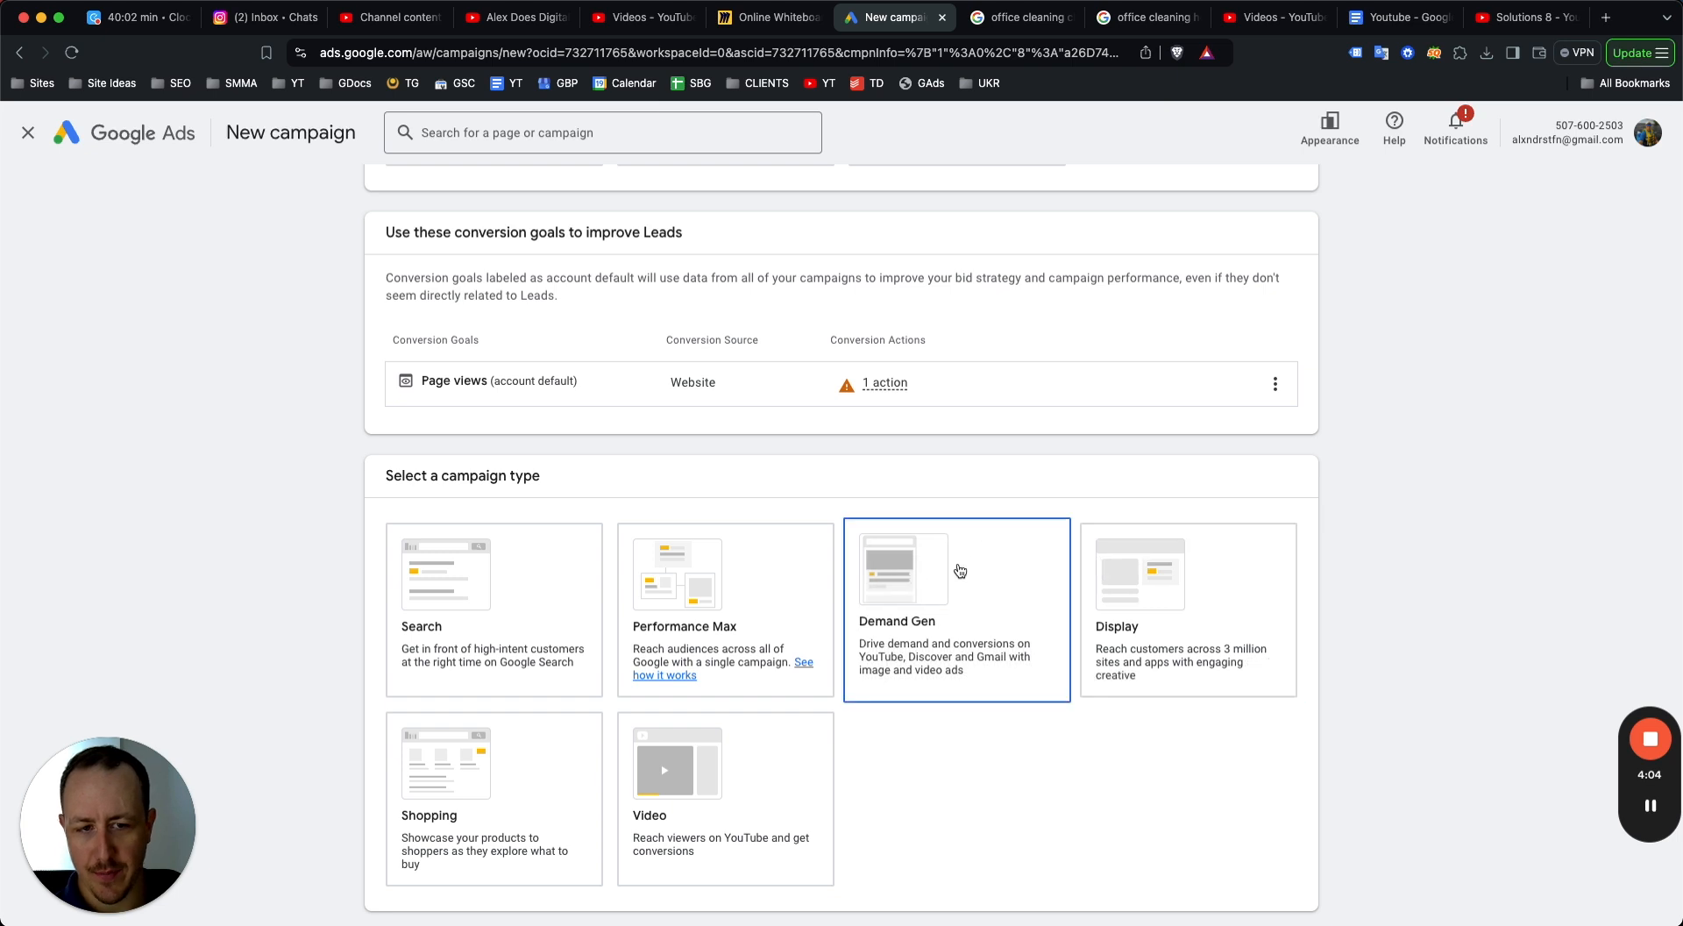
left_click(699, 570)
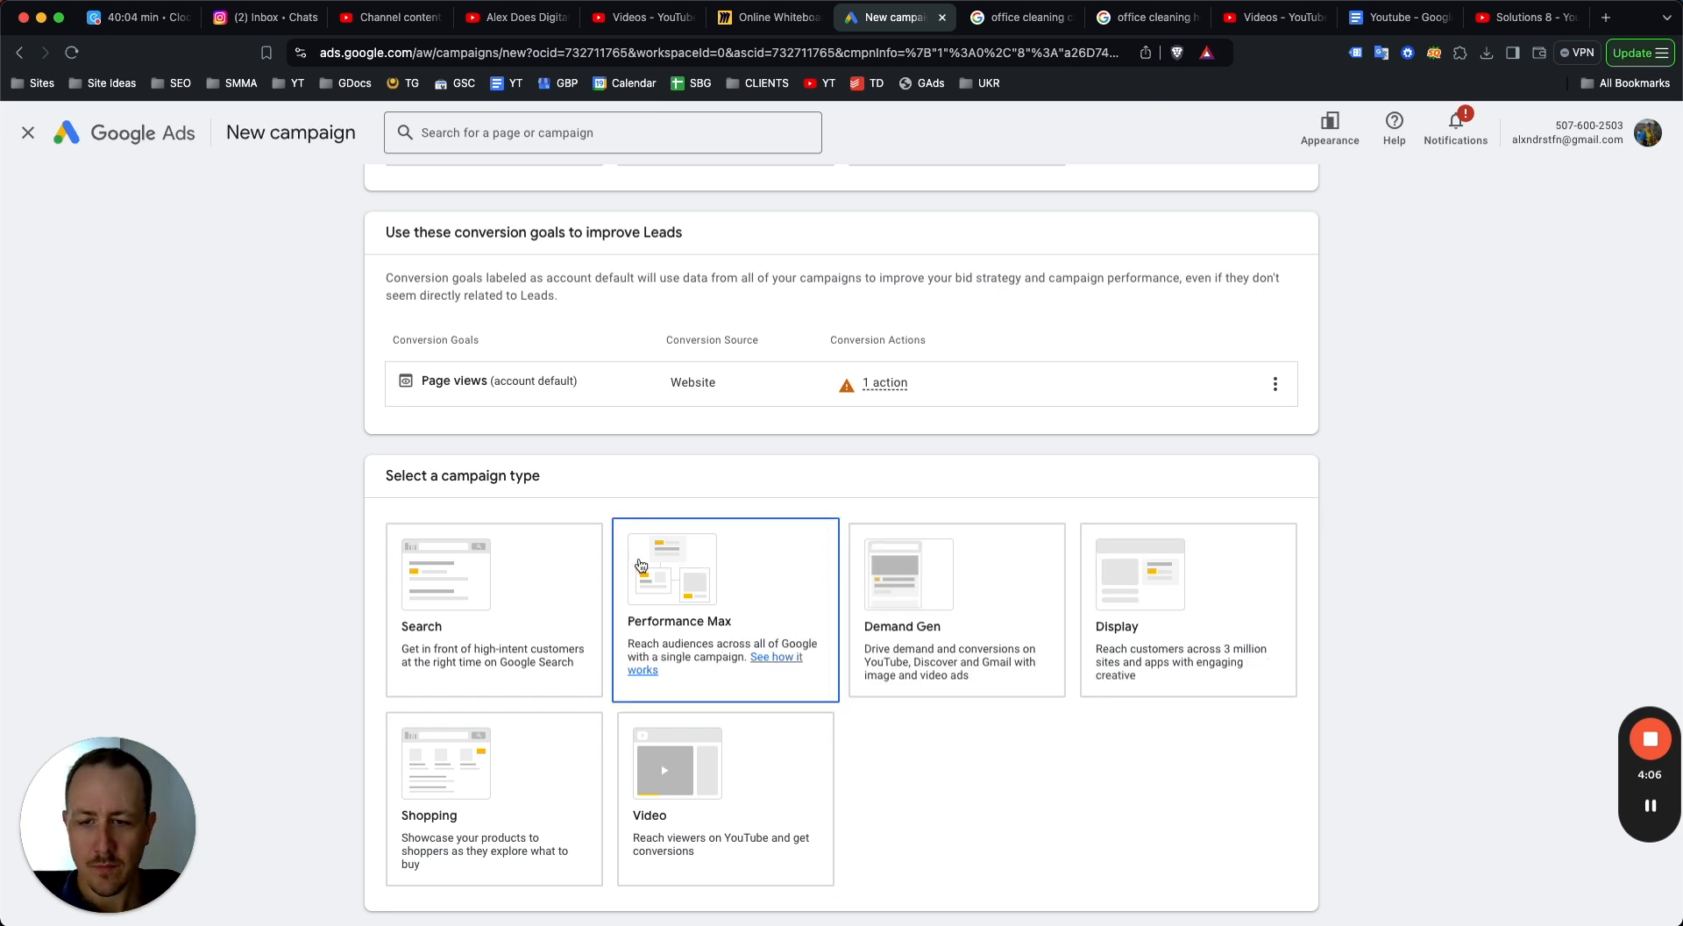
left_click(496, 574)
left_click(496, 574)
scroll(509, 578, "down", 4)
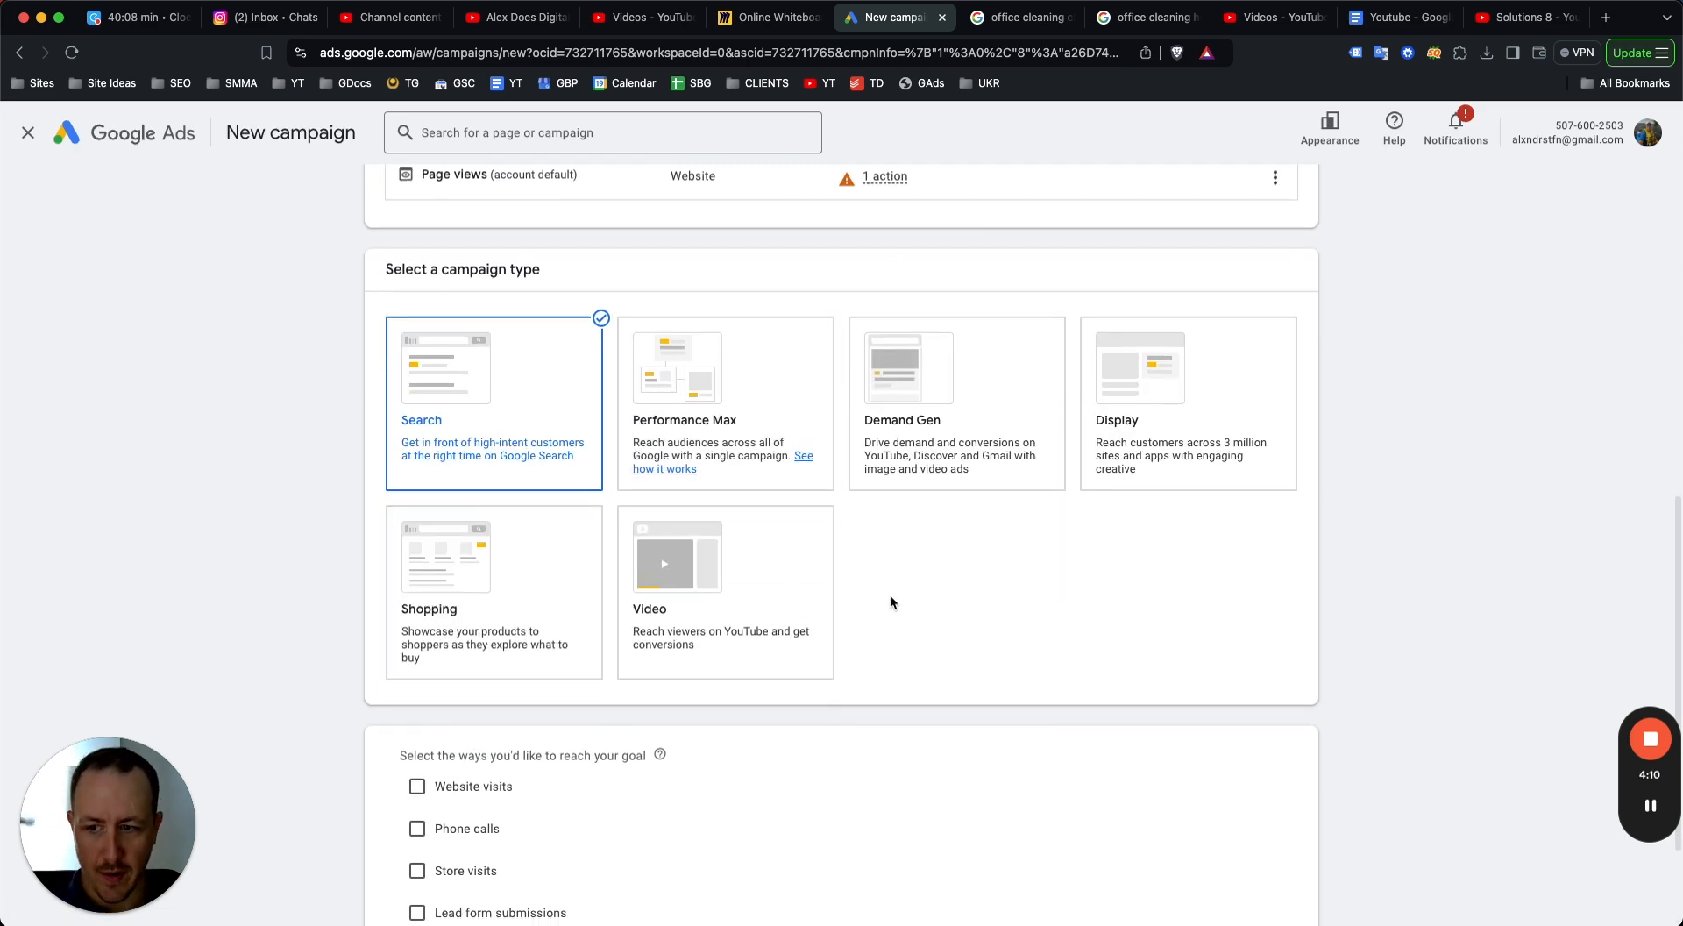
scroll(539, 688, "down", 4)
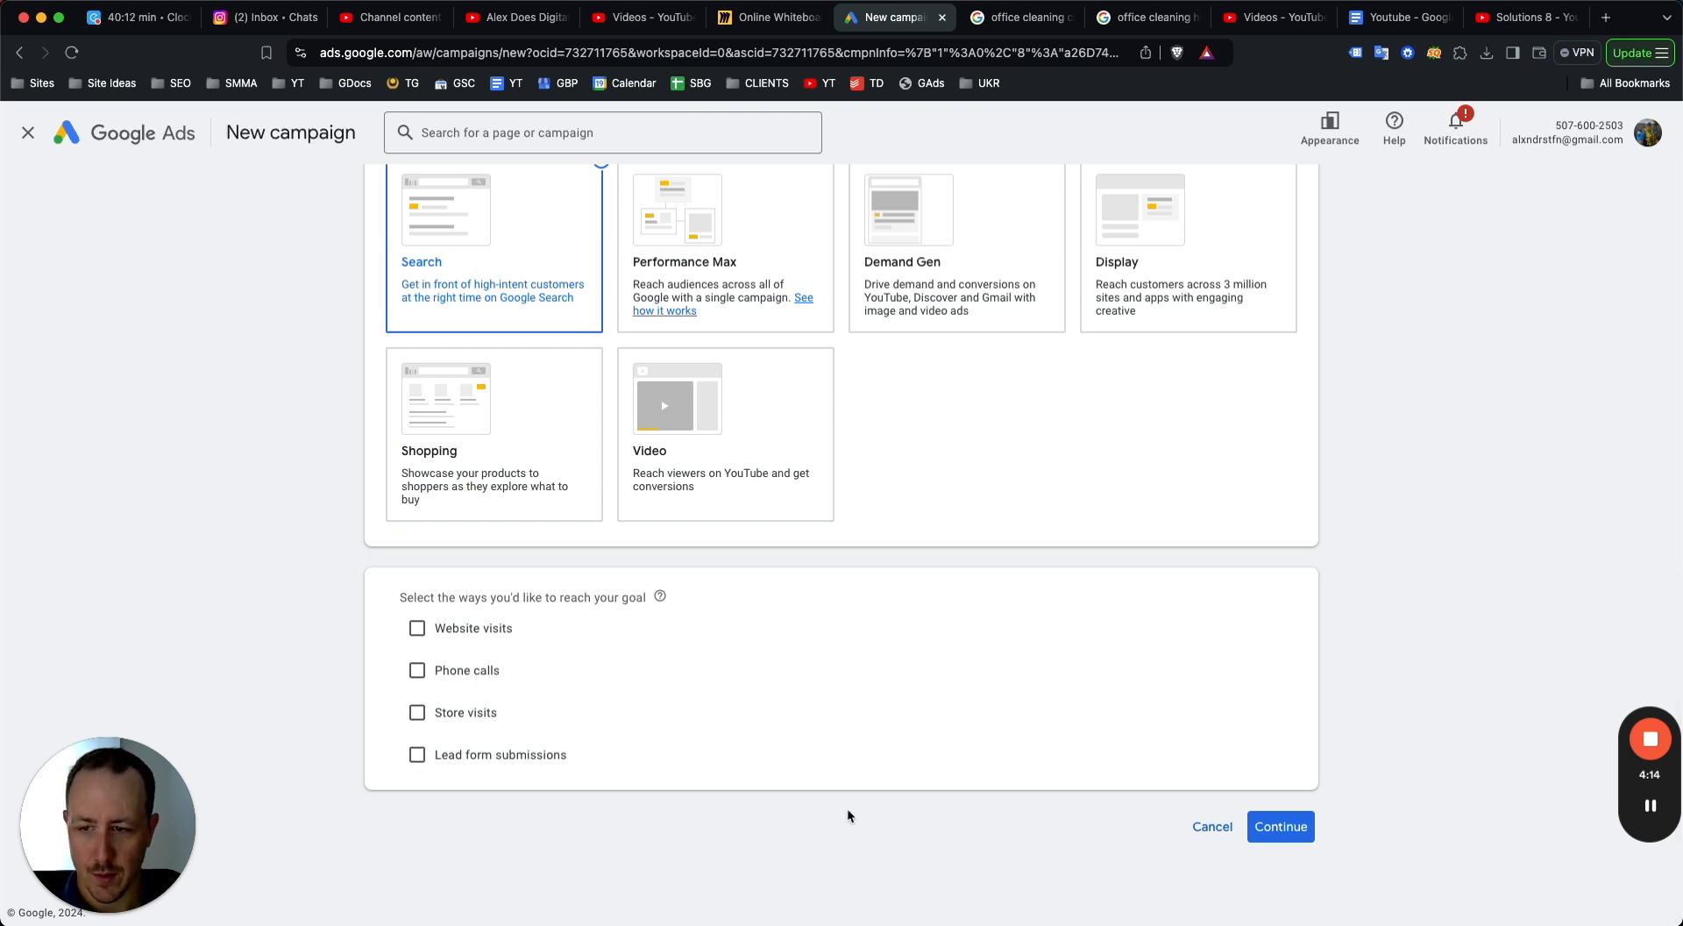
left_click(462, 673)
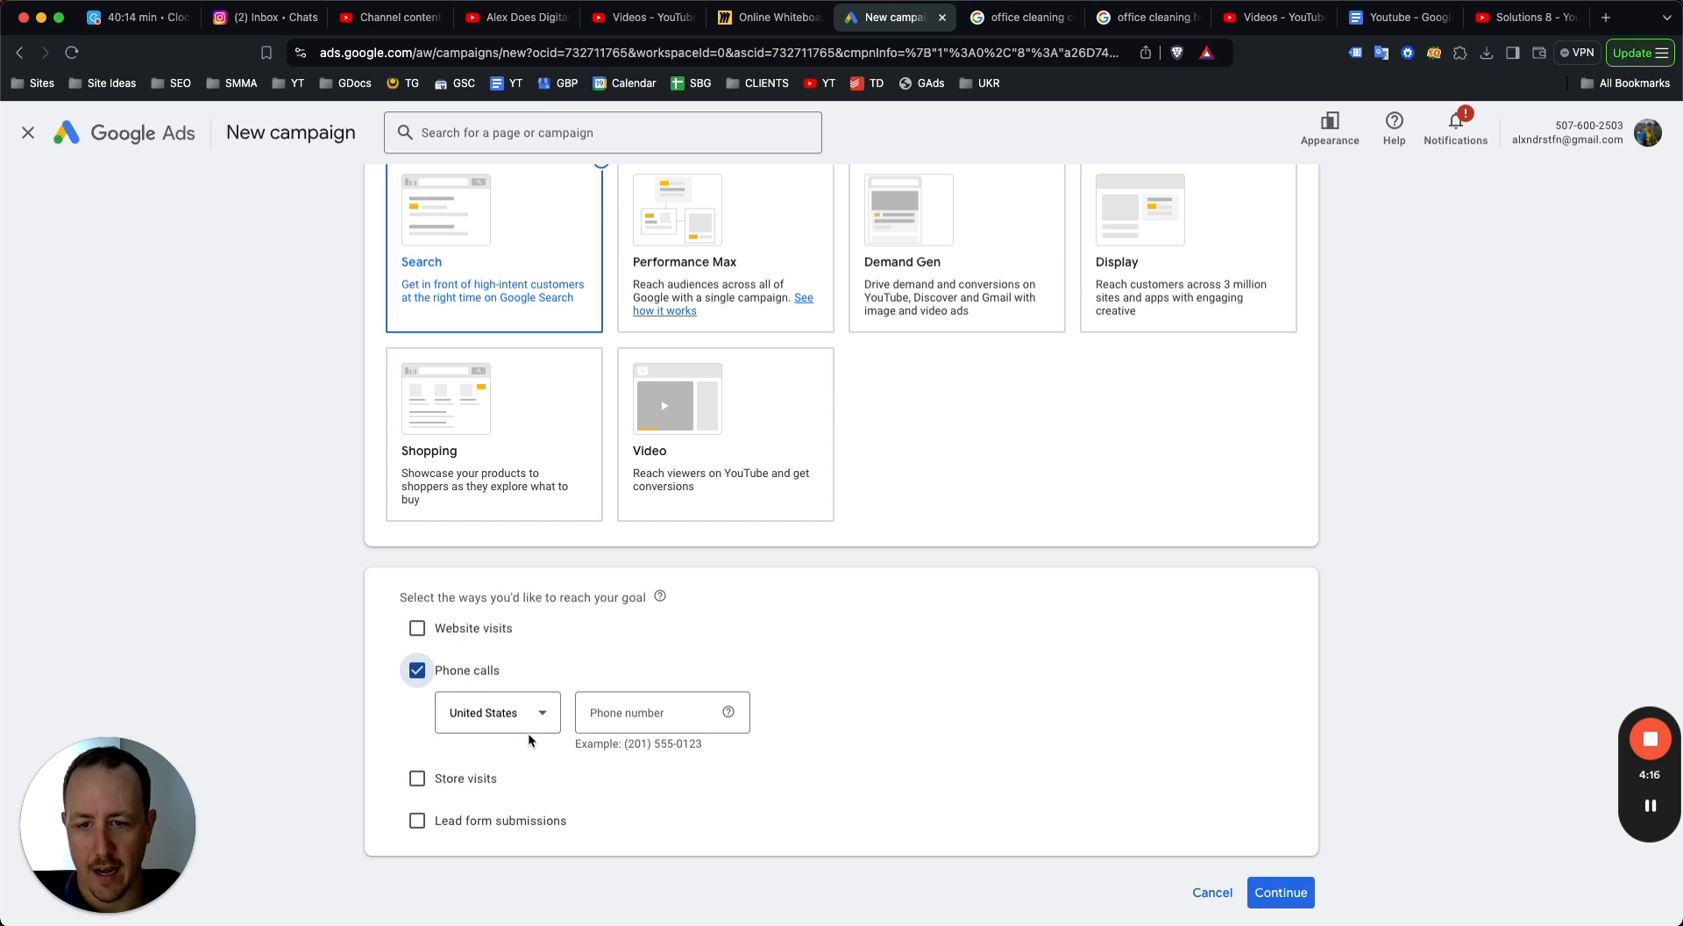
left_click(449, 678)
left_click(417, 754)
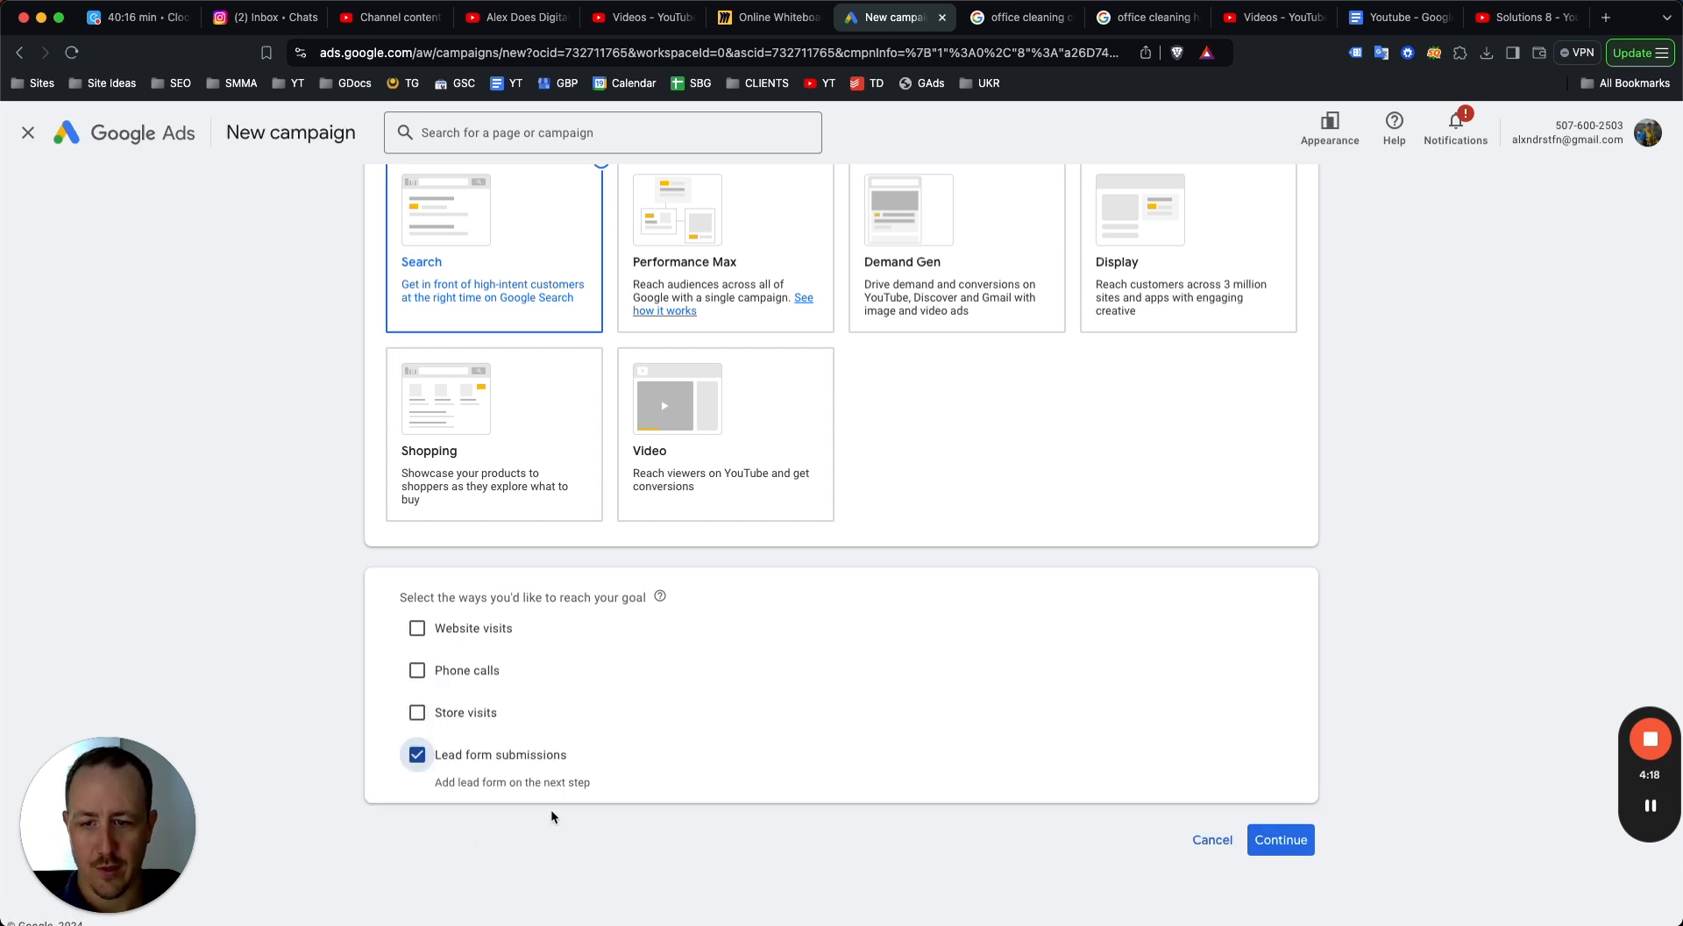
left_click(488, 761)
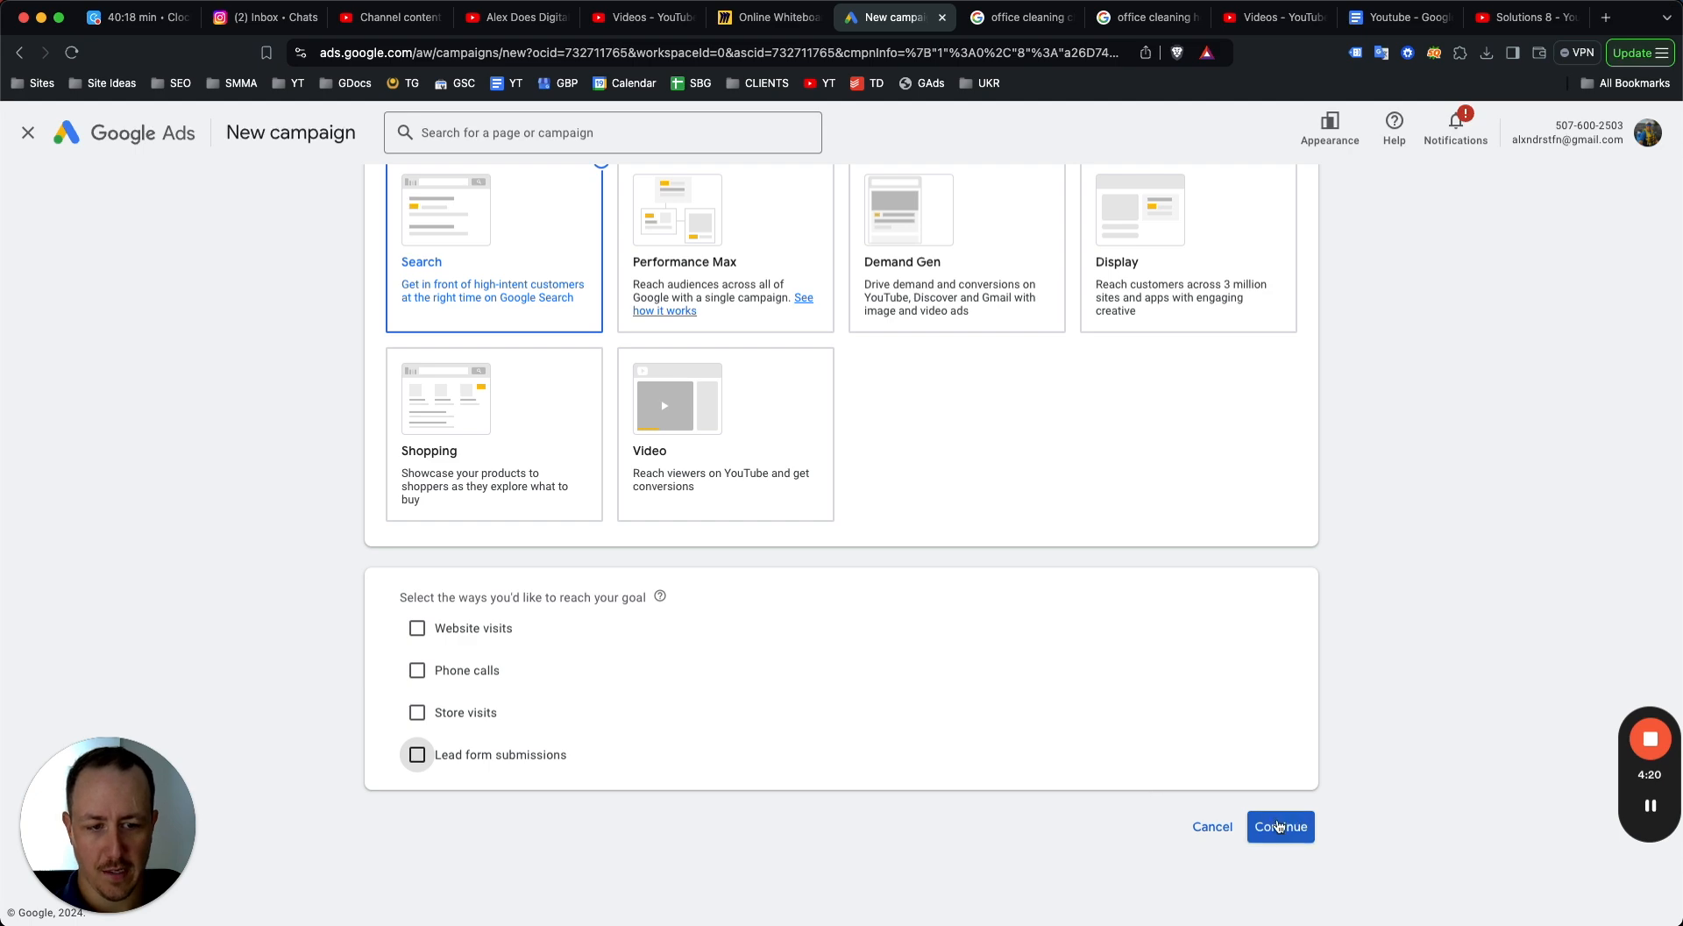
Name the campaign Office Cleaning Chicago and start a new campaign instead of a saved draft.
scroll(876, 603, "down", 3)
left_click(475, 722)
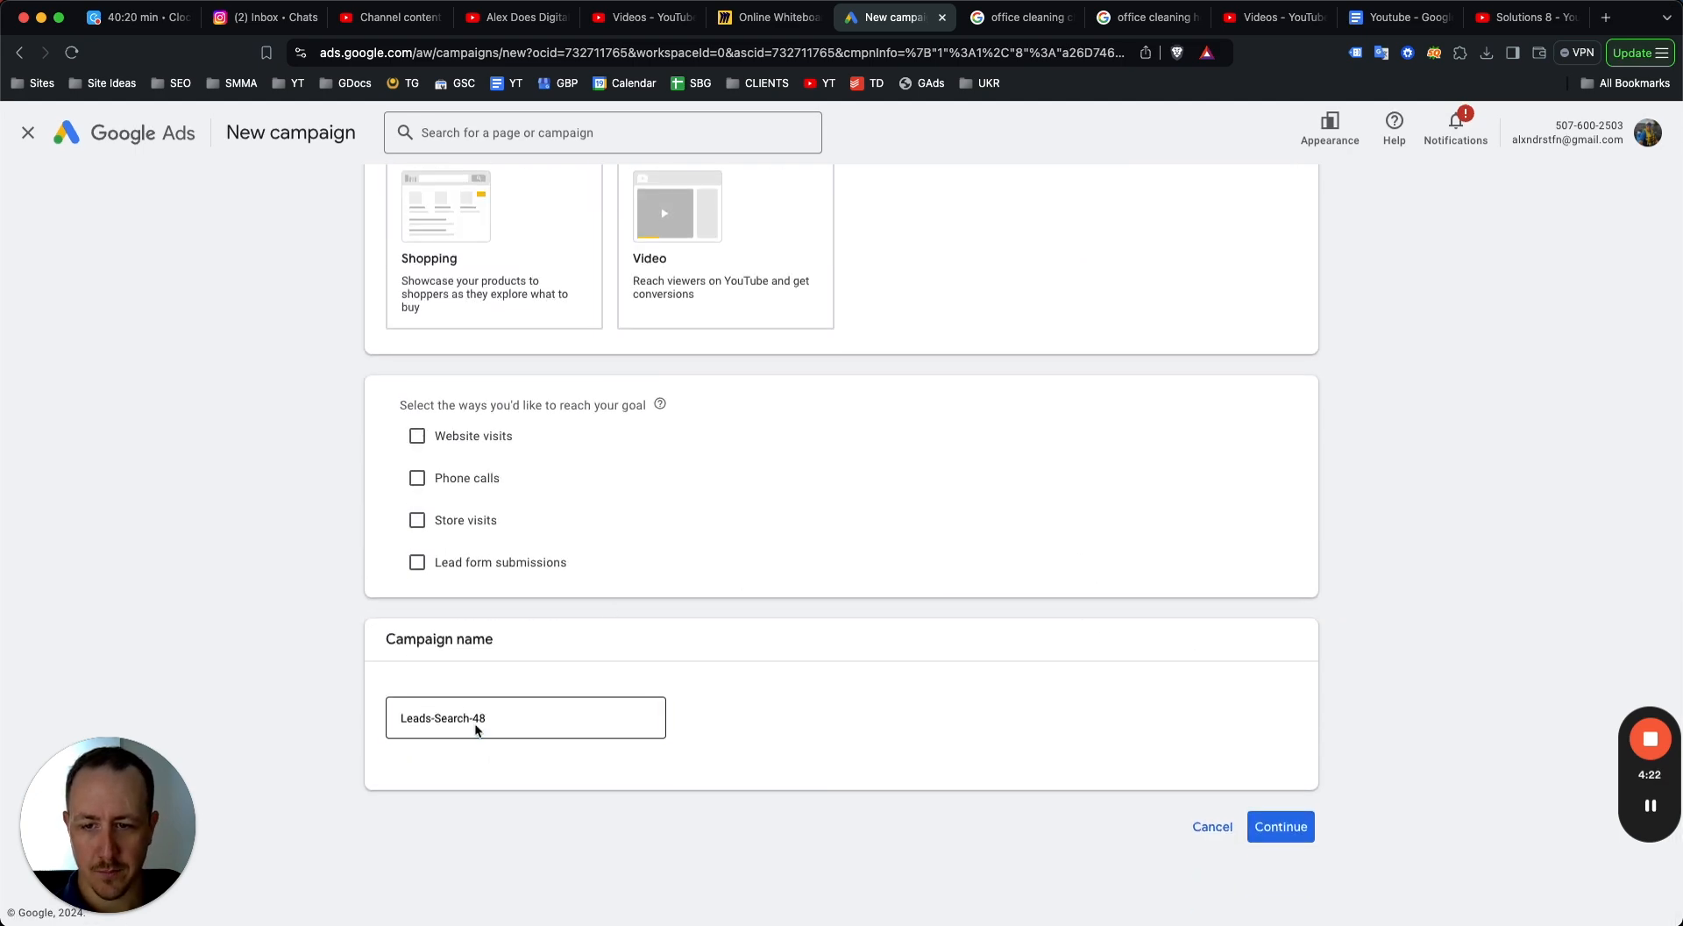
key("super+a")
type("Offi")
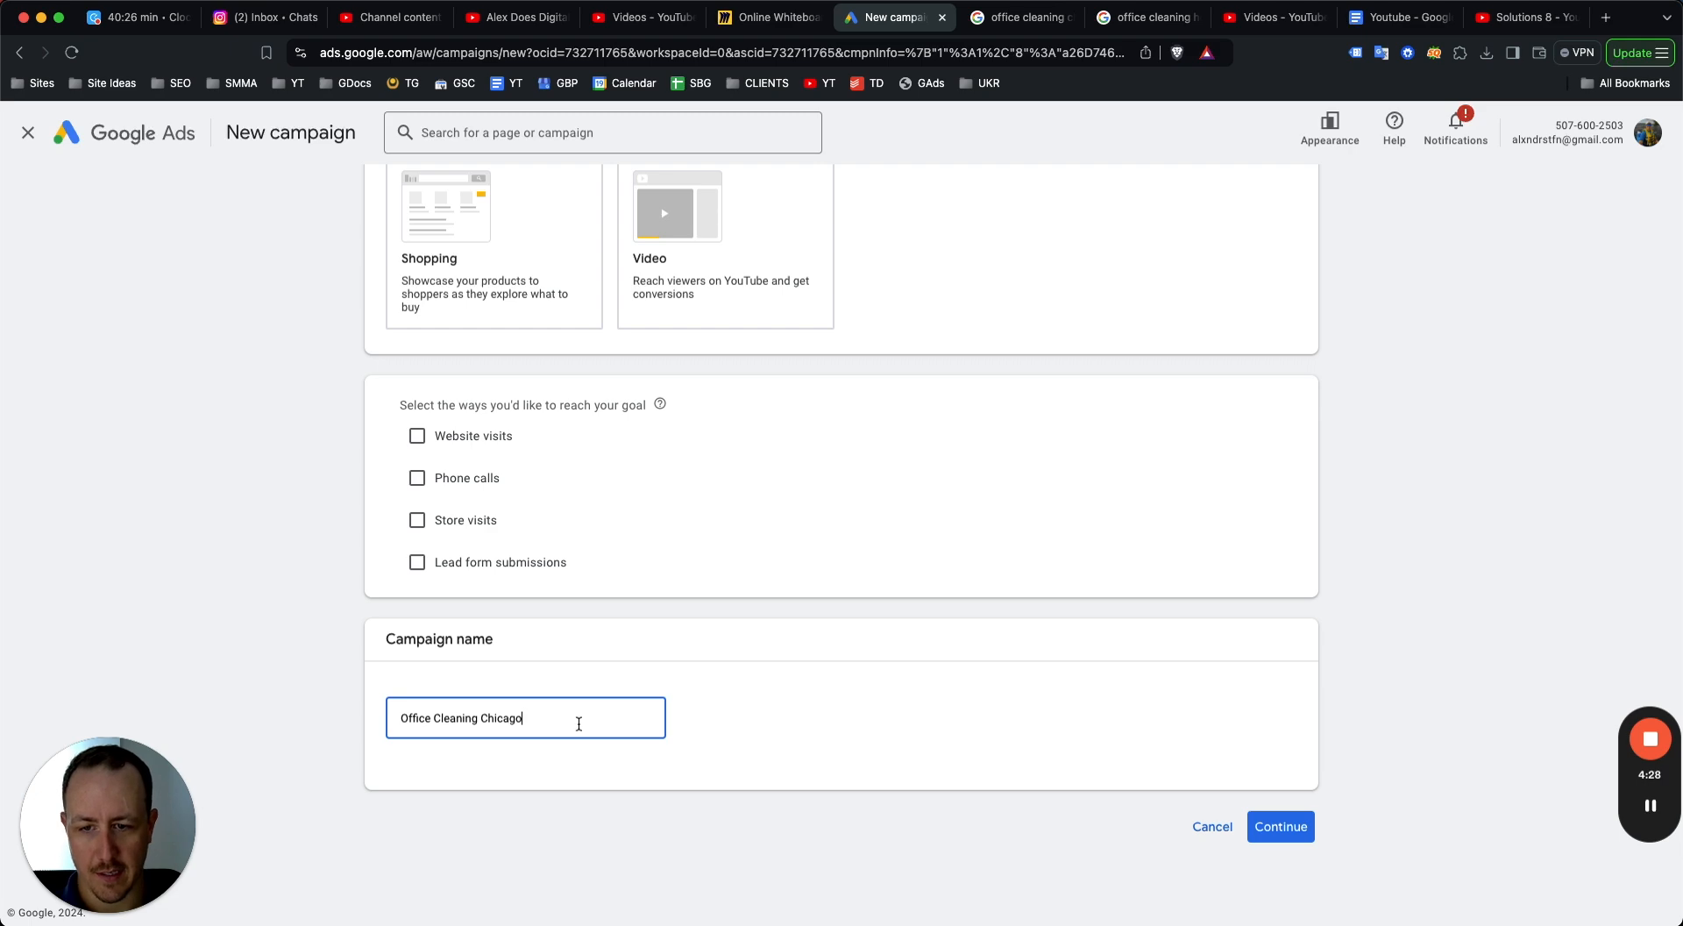
left_click(1284, 827)
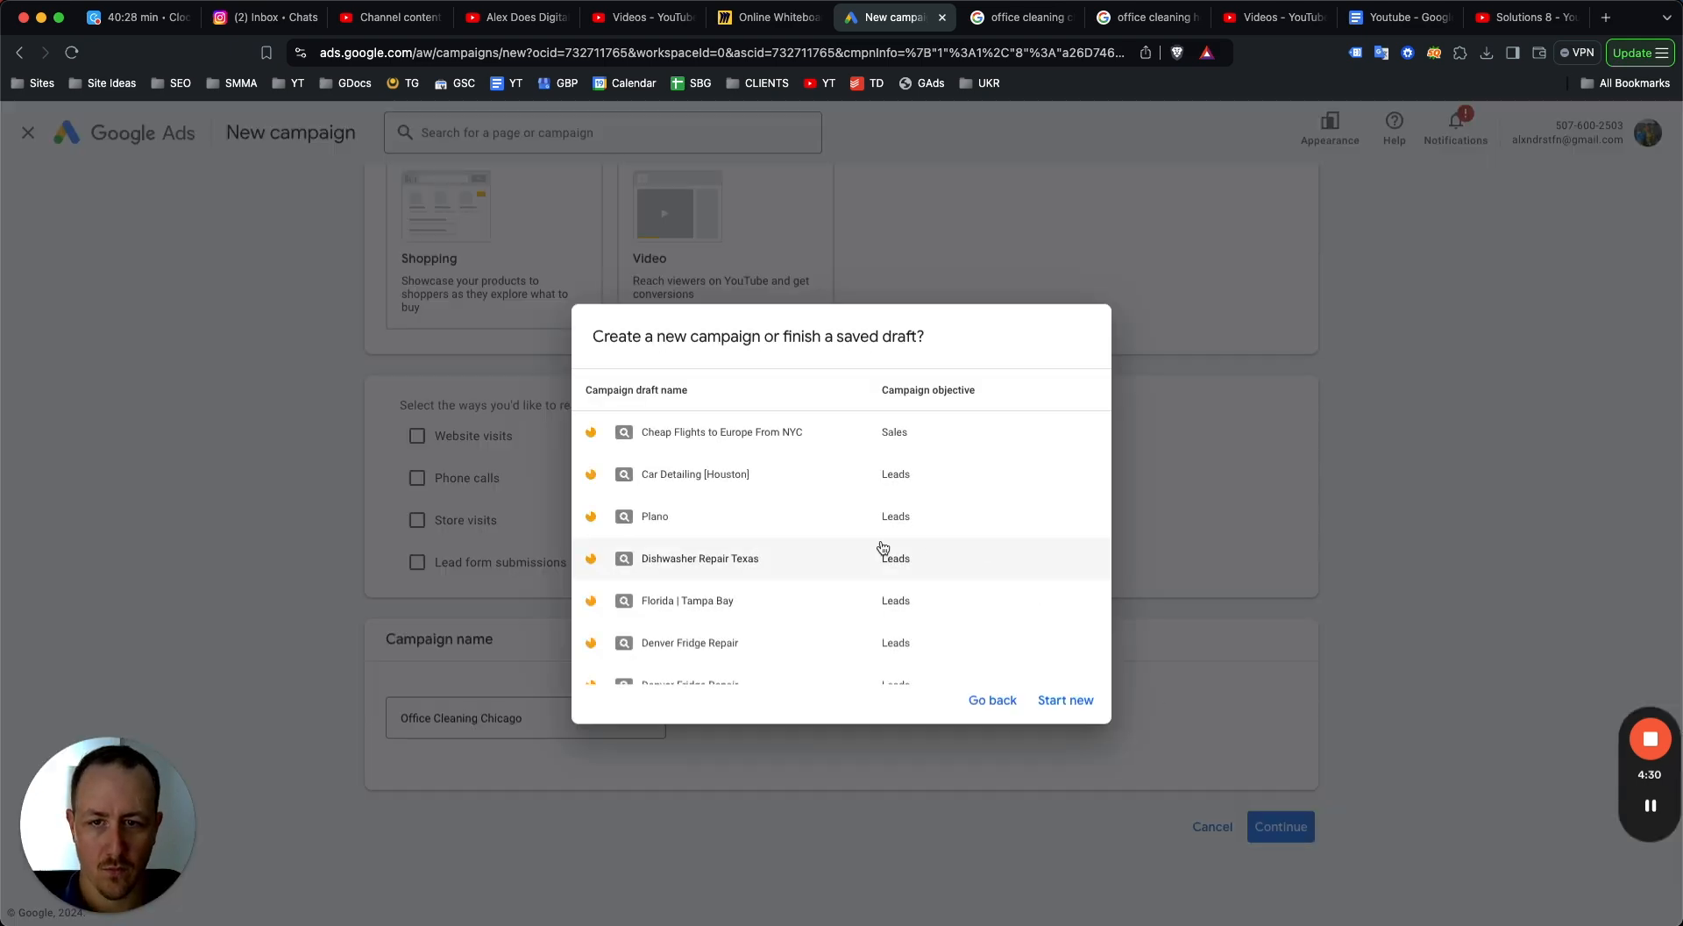
left_click(1037, 699)
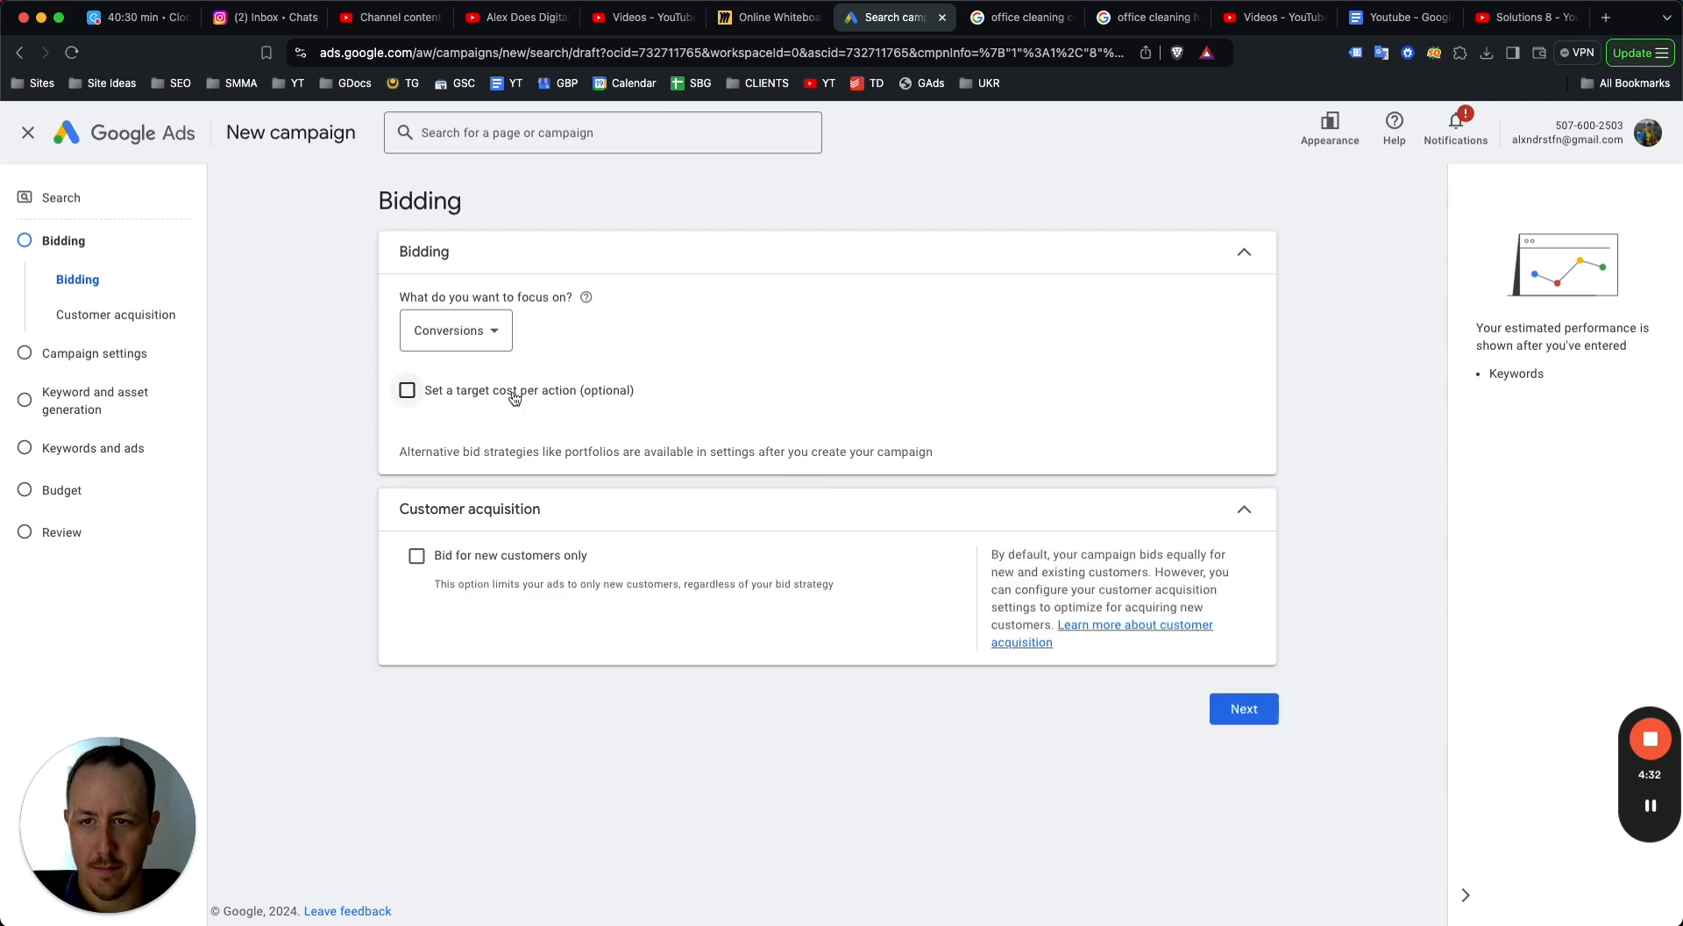
Set the bidding focus to Clicks.
left_click(467, 324)
left_click(488, 509)
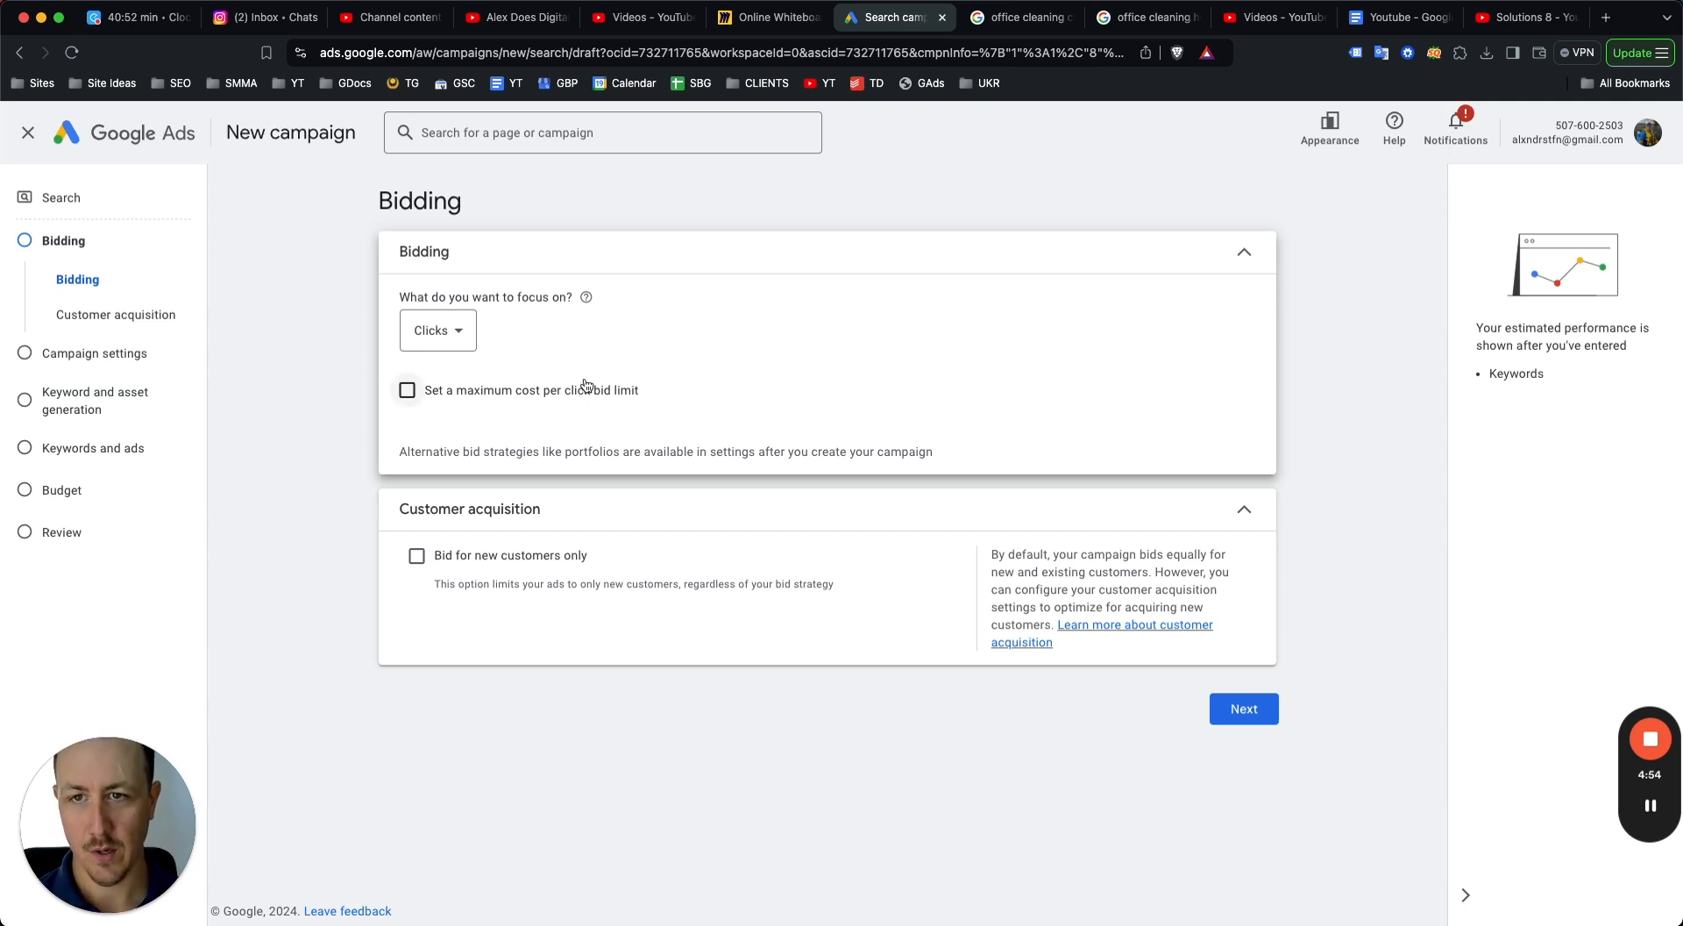
scroll(551, 398, "down", 1)
Try setting a maximum CPC bid limit of CA$12.5.
left_click(487, 387)
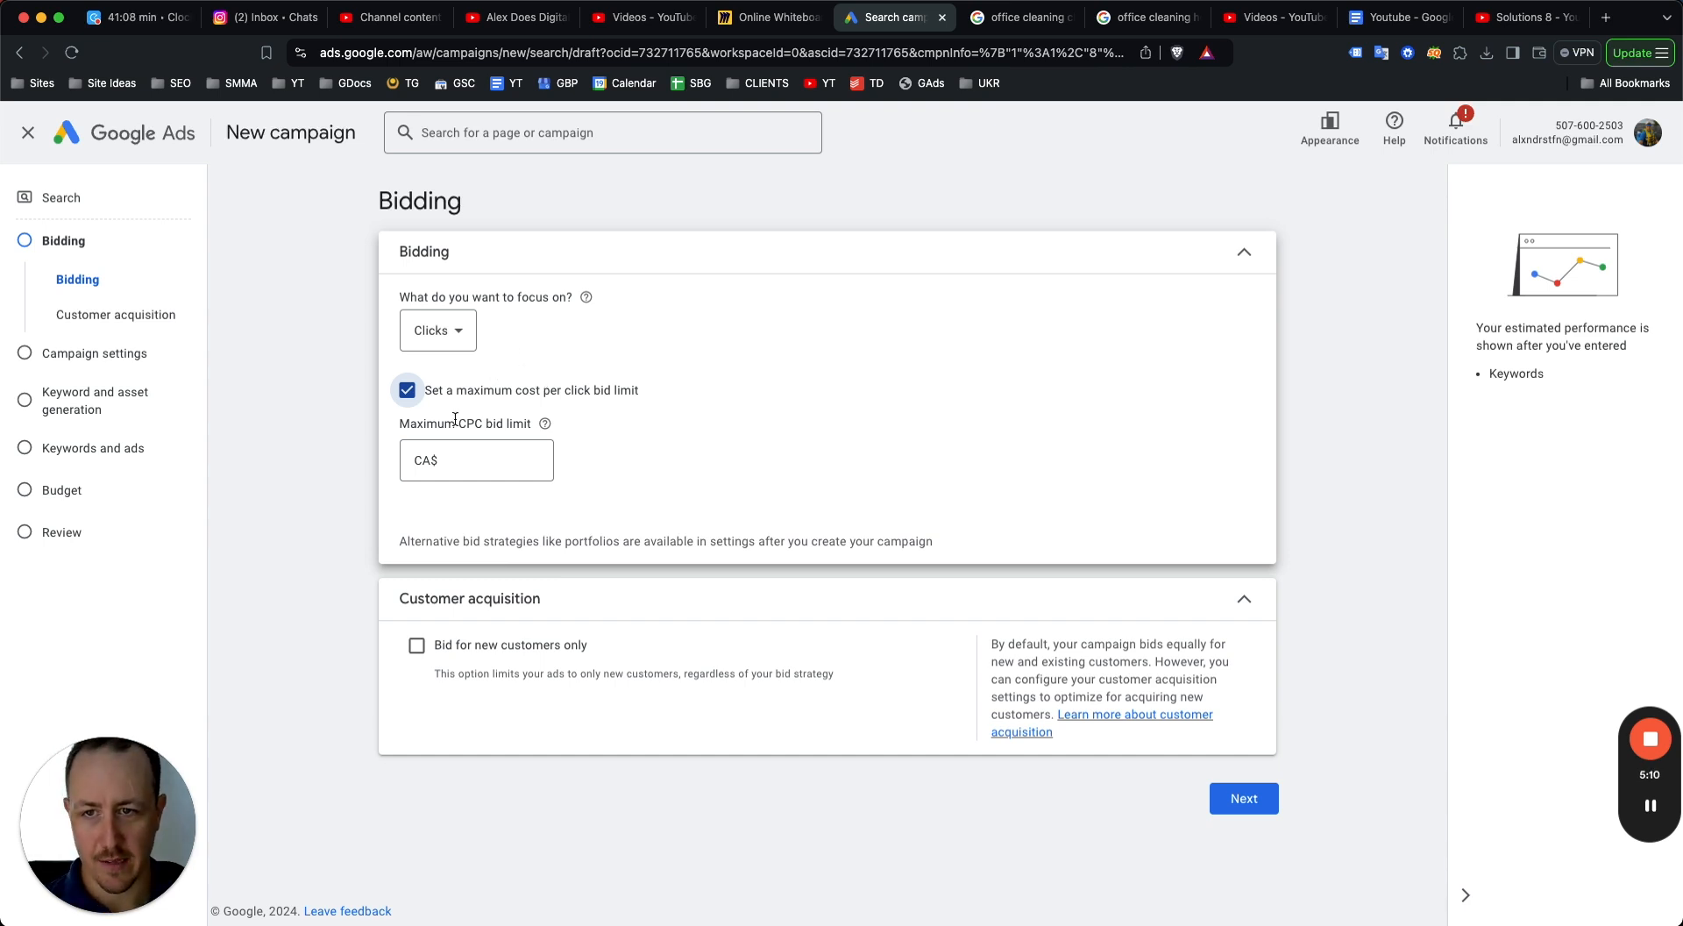
left_click(474, 457)
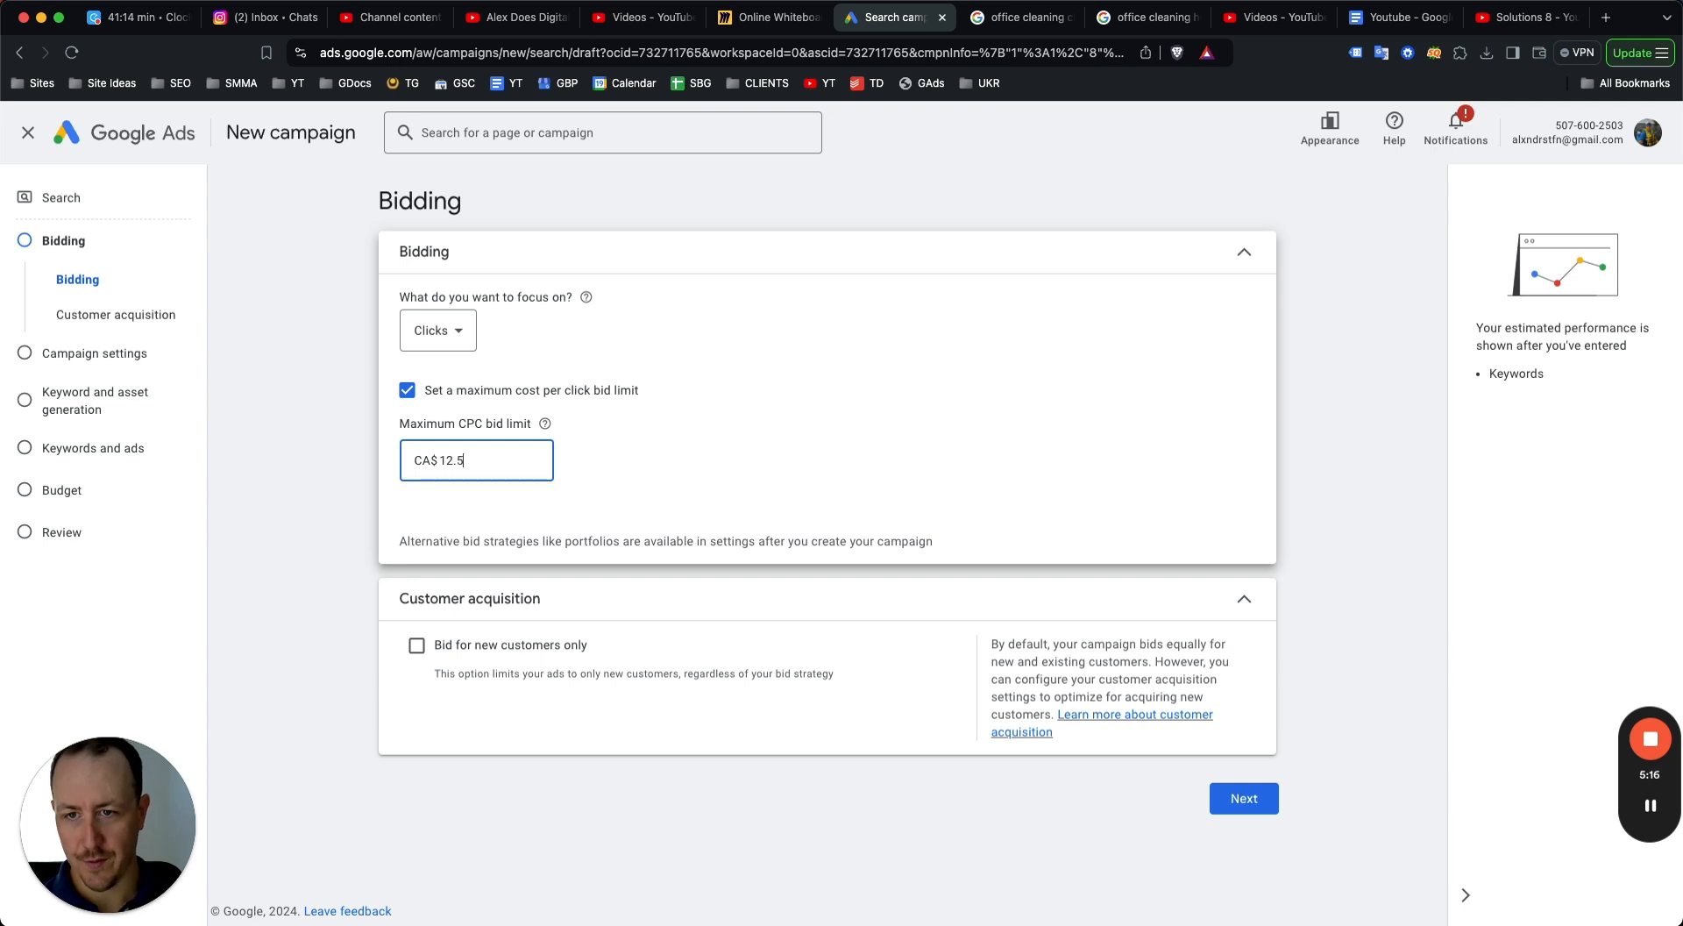
left_click(676, 417)
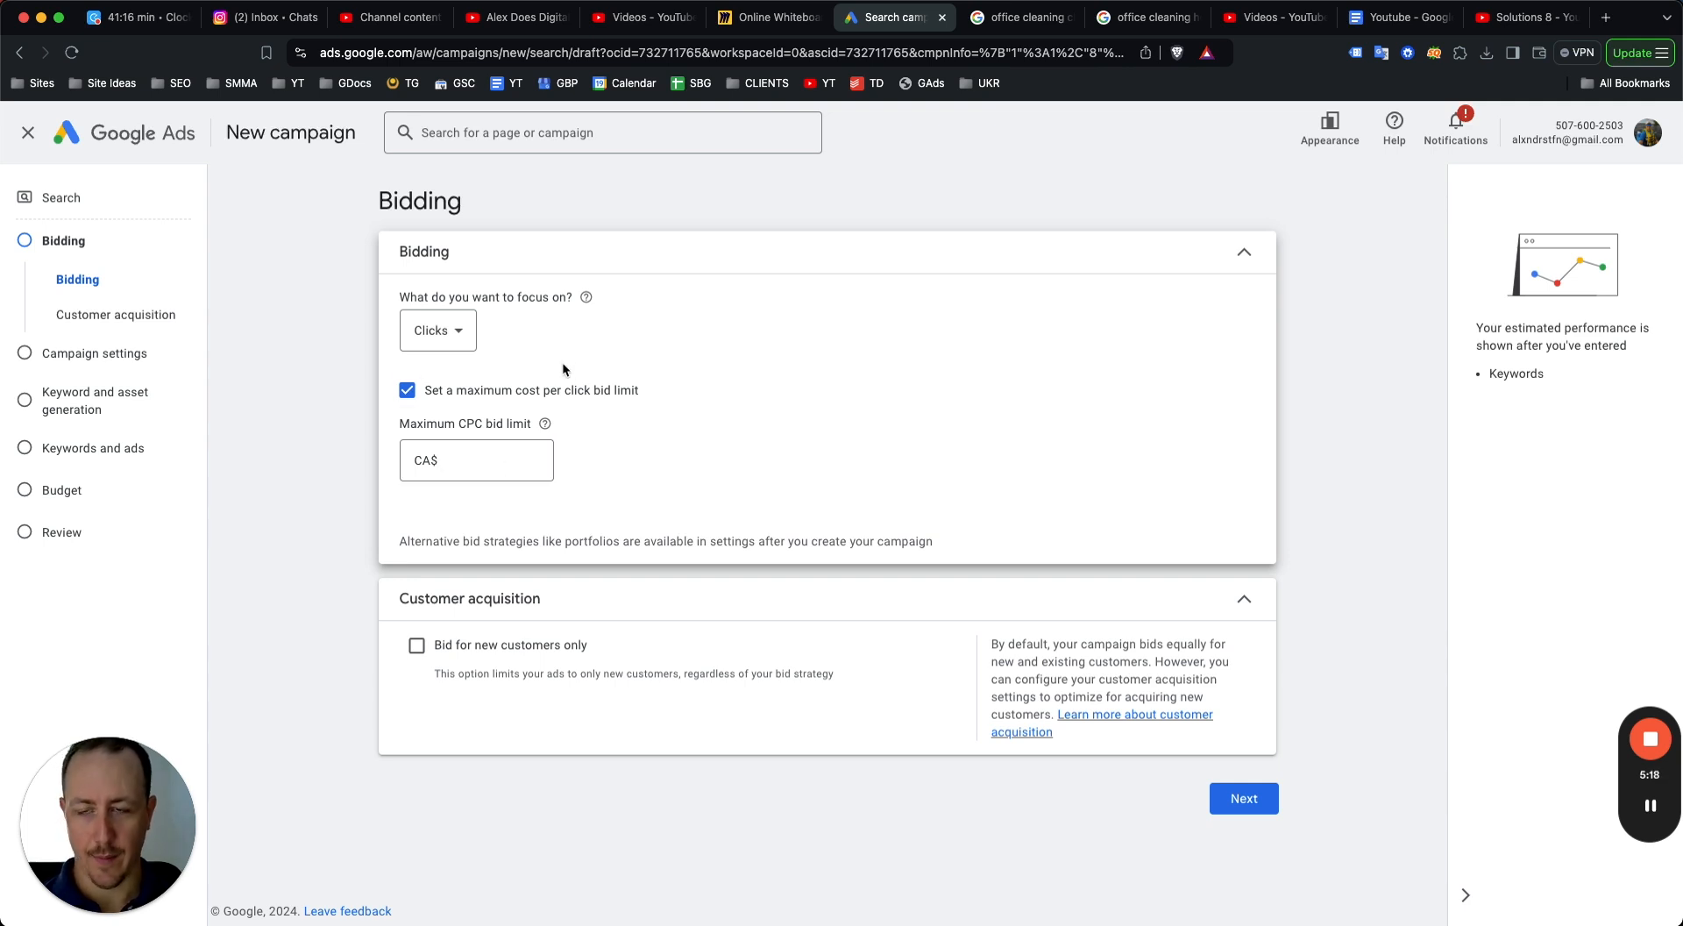
left_click(493, 394)
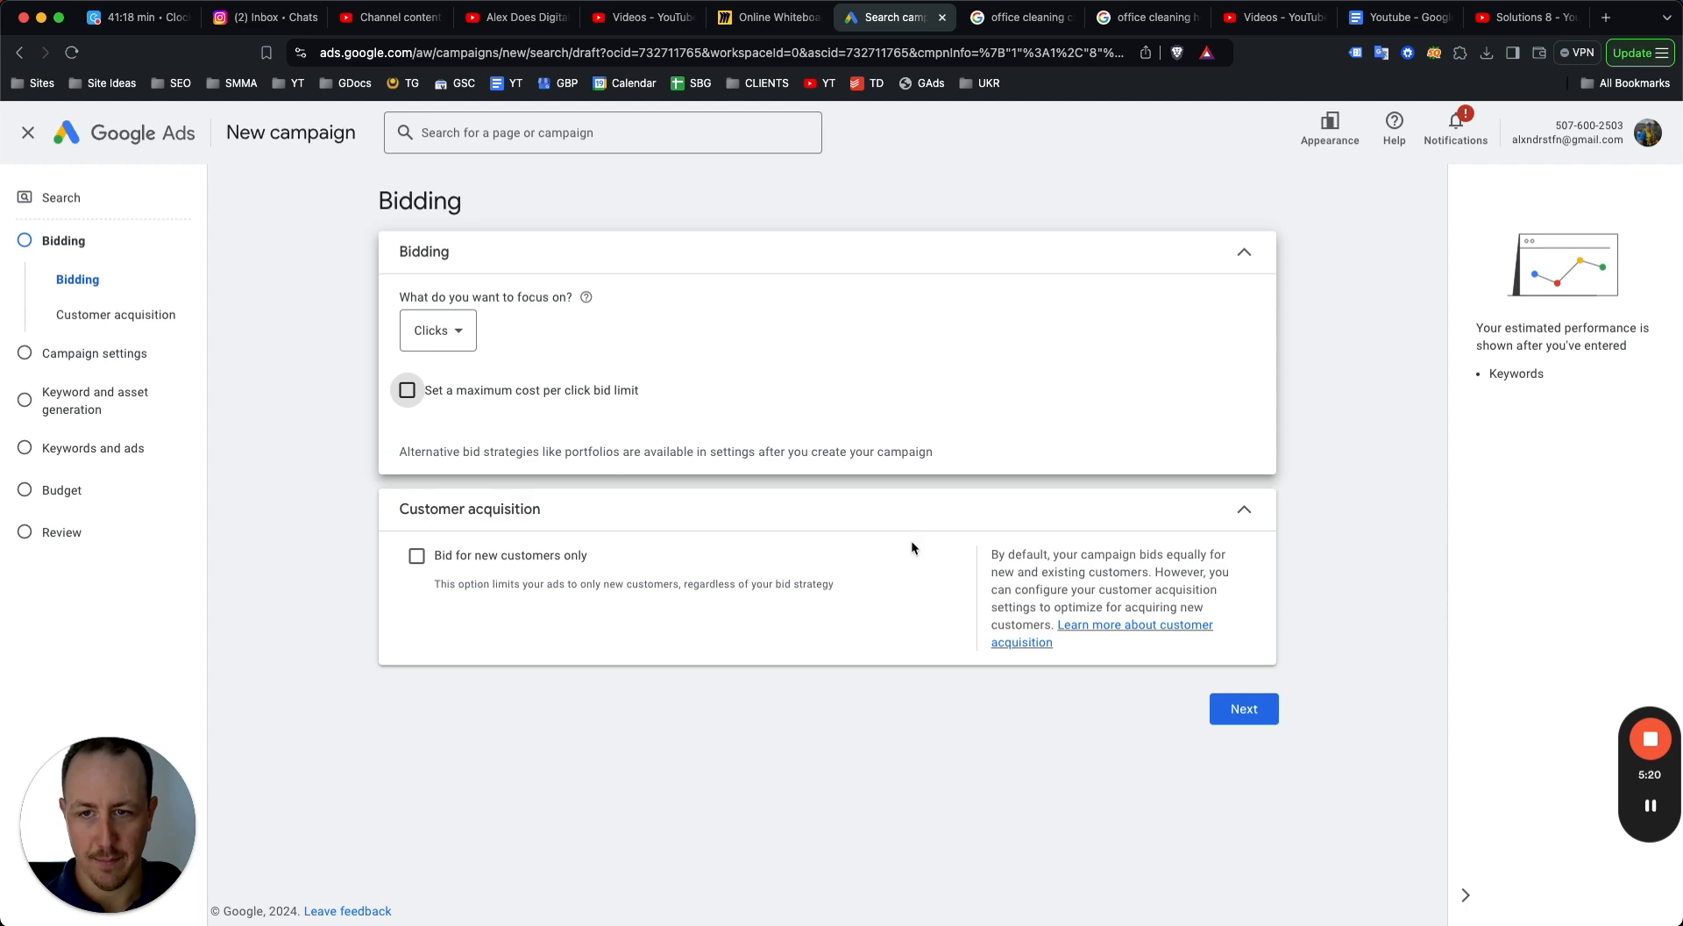
Continue to campaign settings and exclude Google search partners from the Search Network.
left_click(1243, 708)
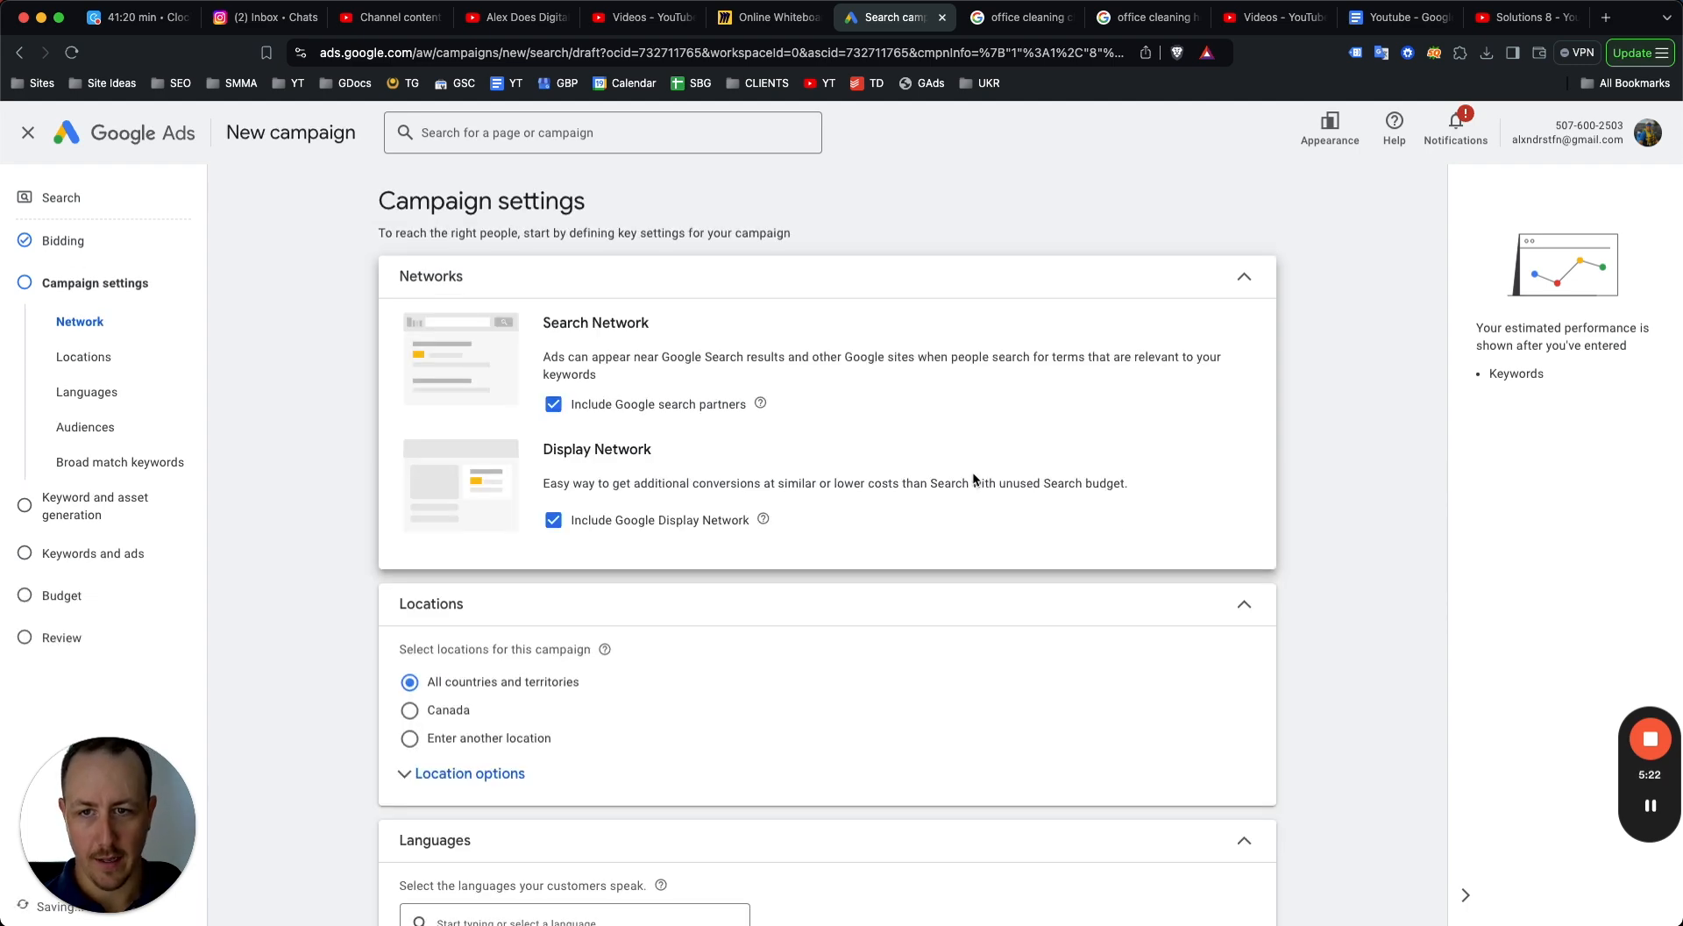
left_click(553, 404)
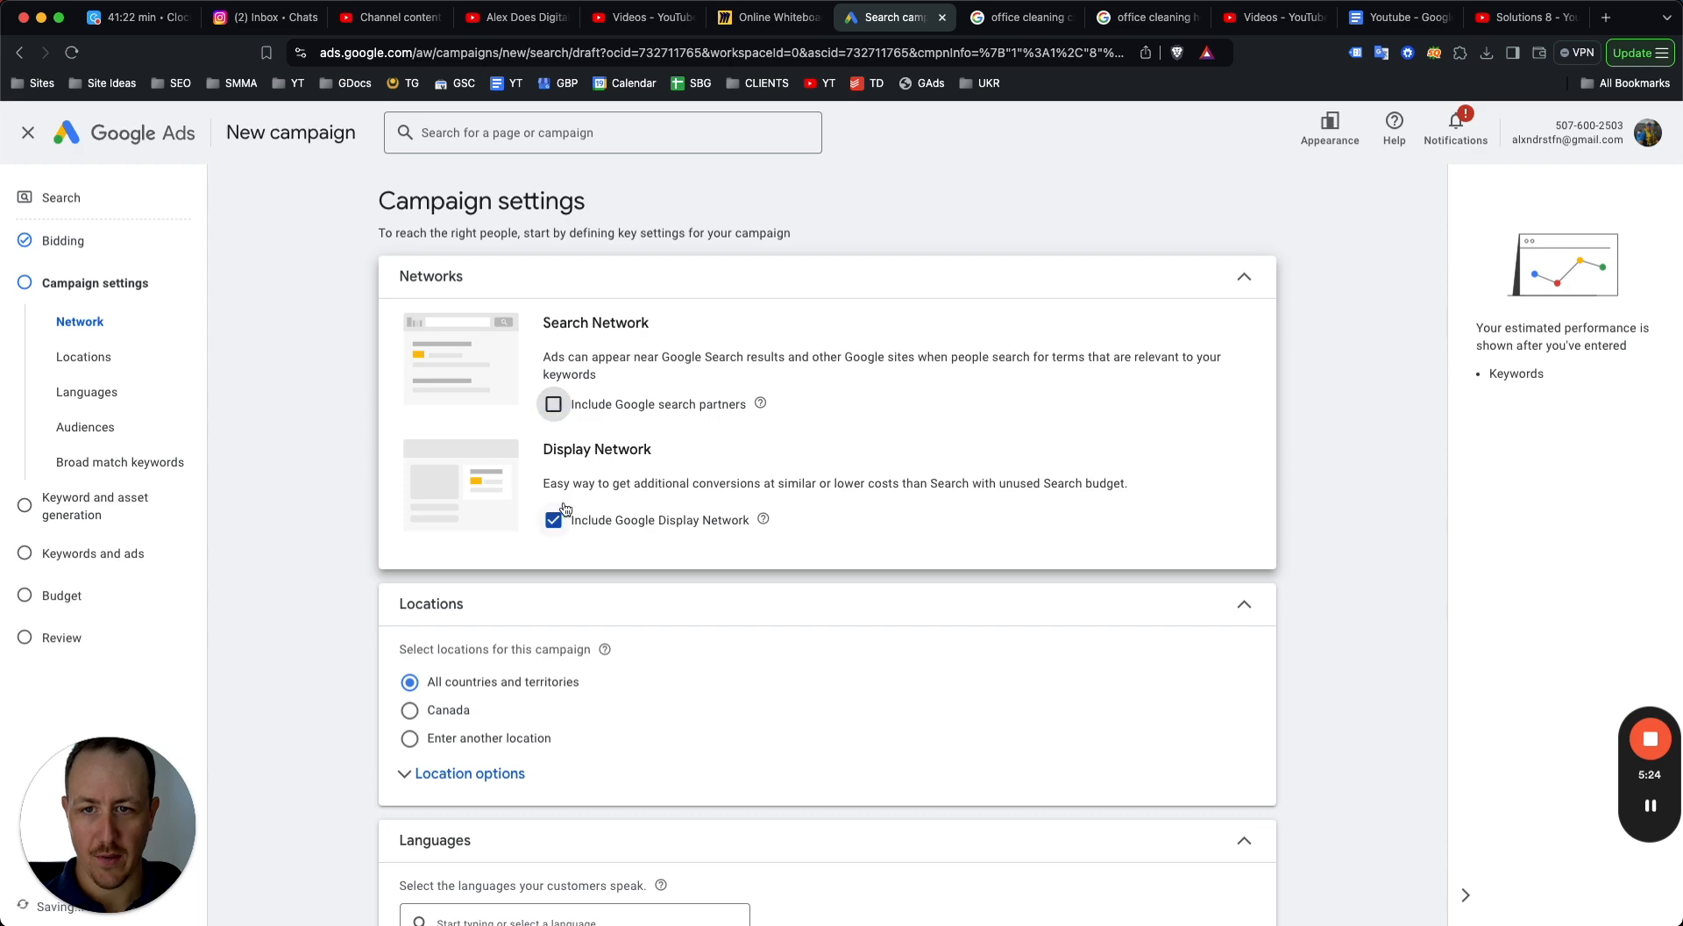
Exclude the Google Display Network and dismiss the account status banners.
left_click(553, 592)
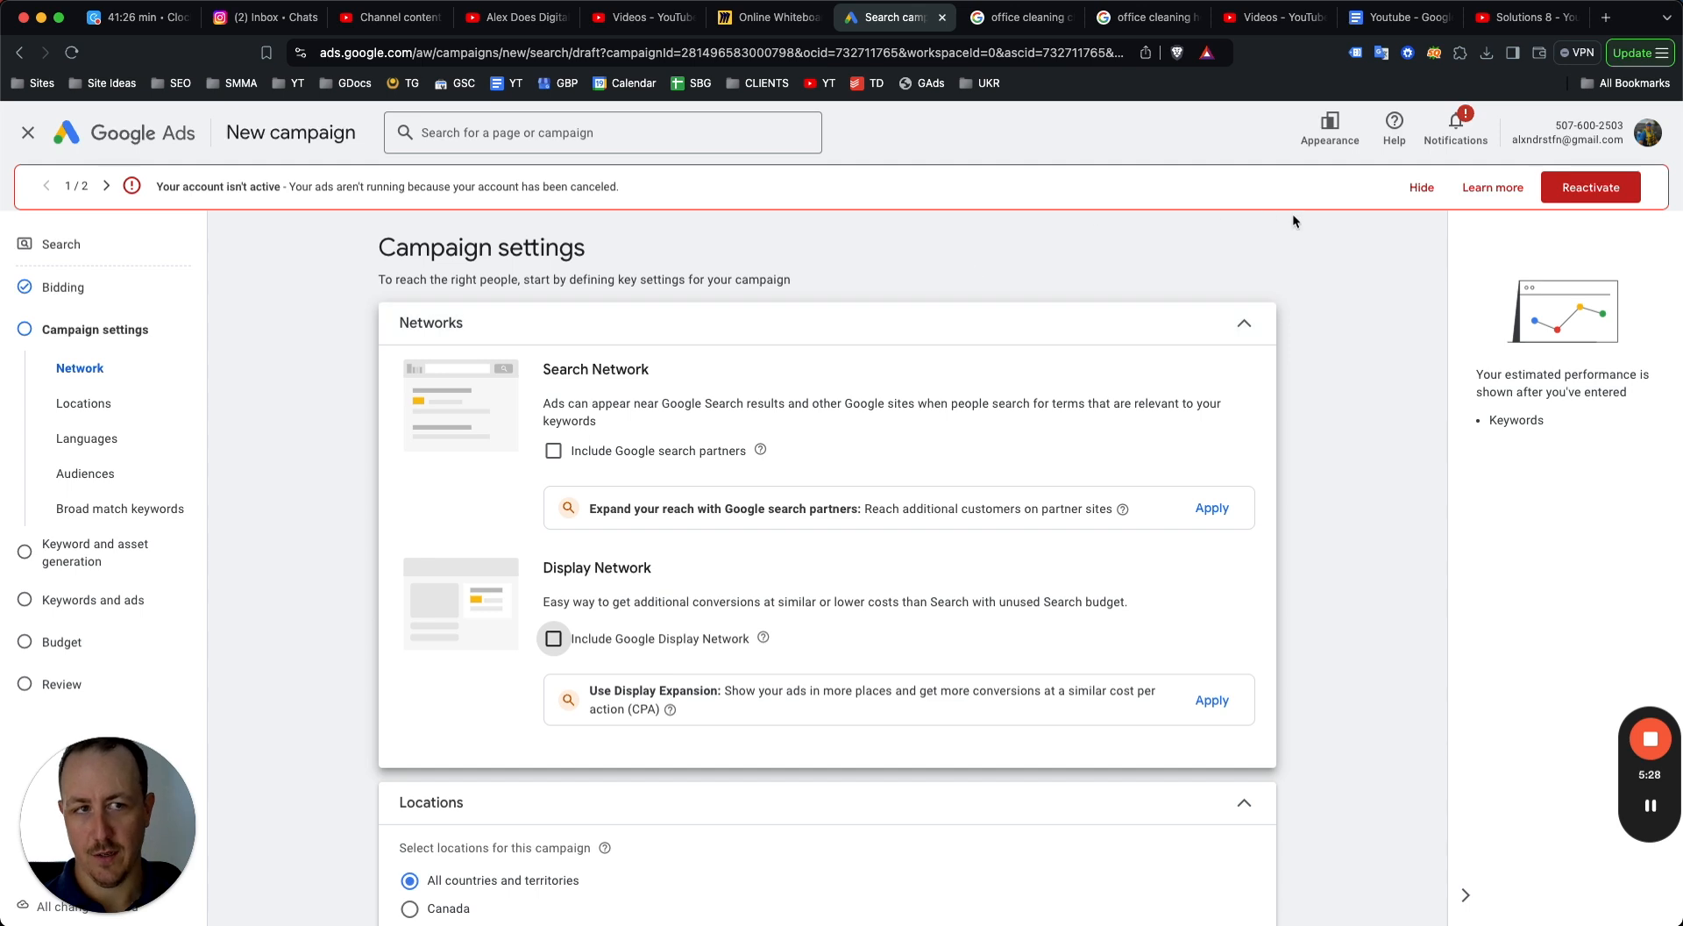
left_click(1420, 188)
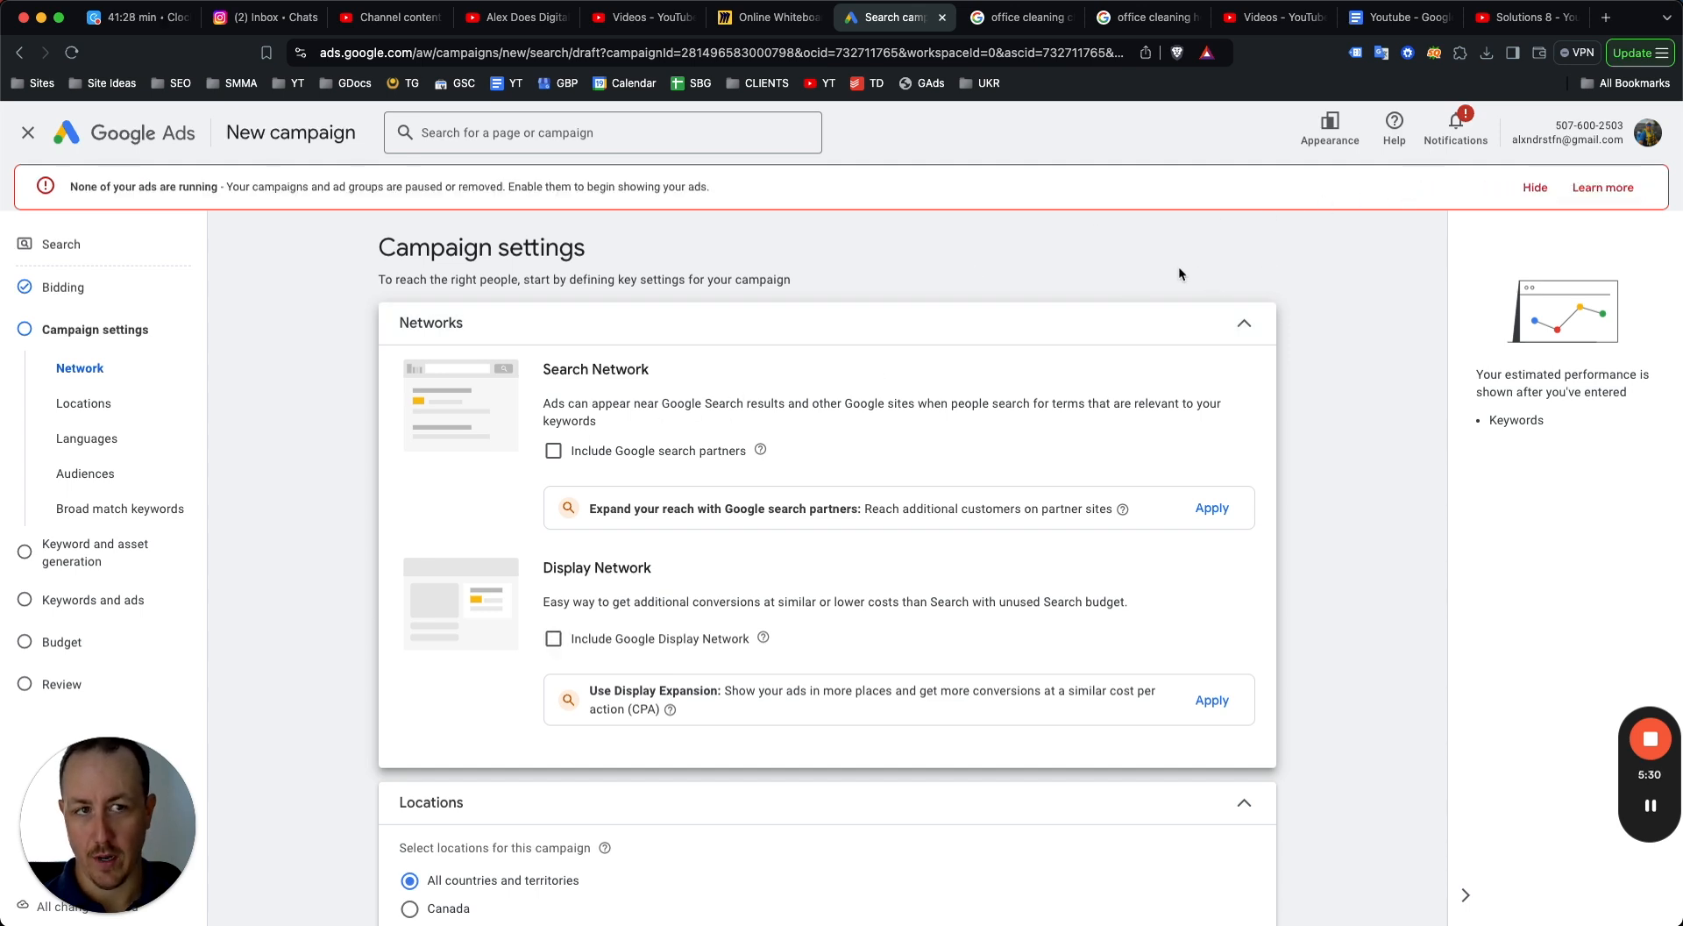
left_click(1534, 188)
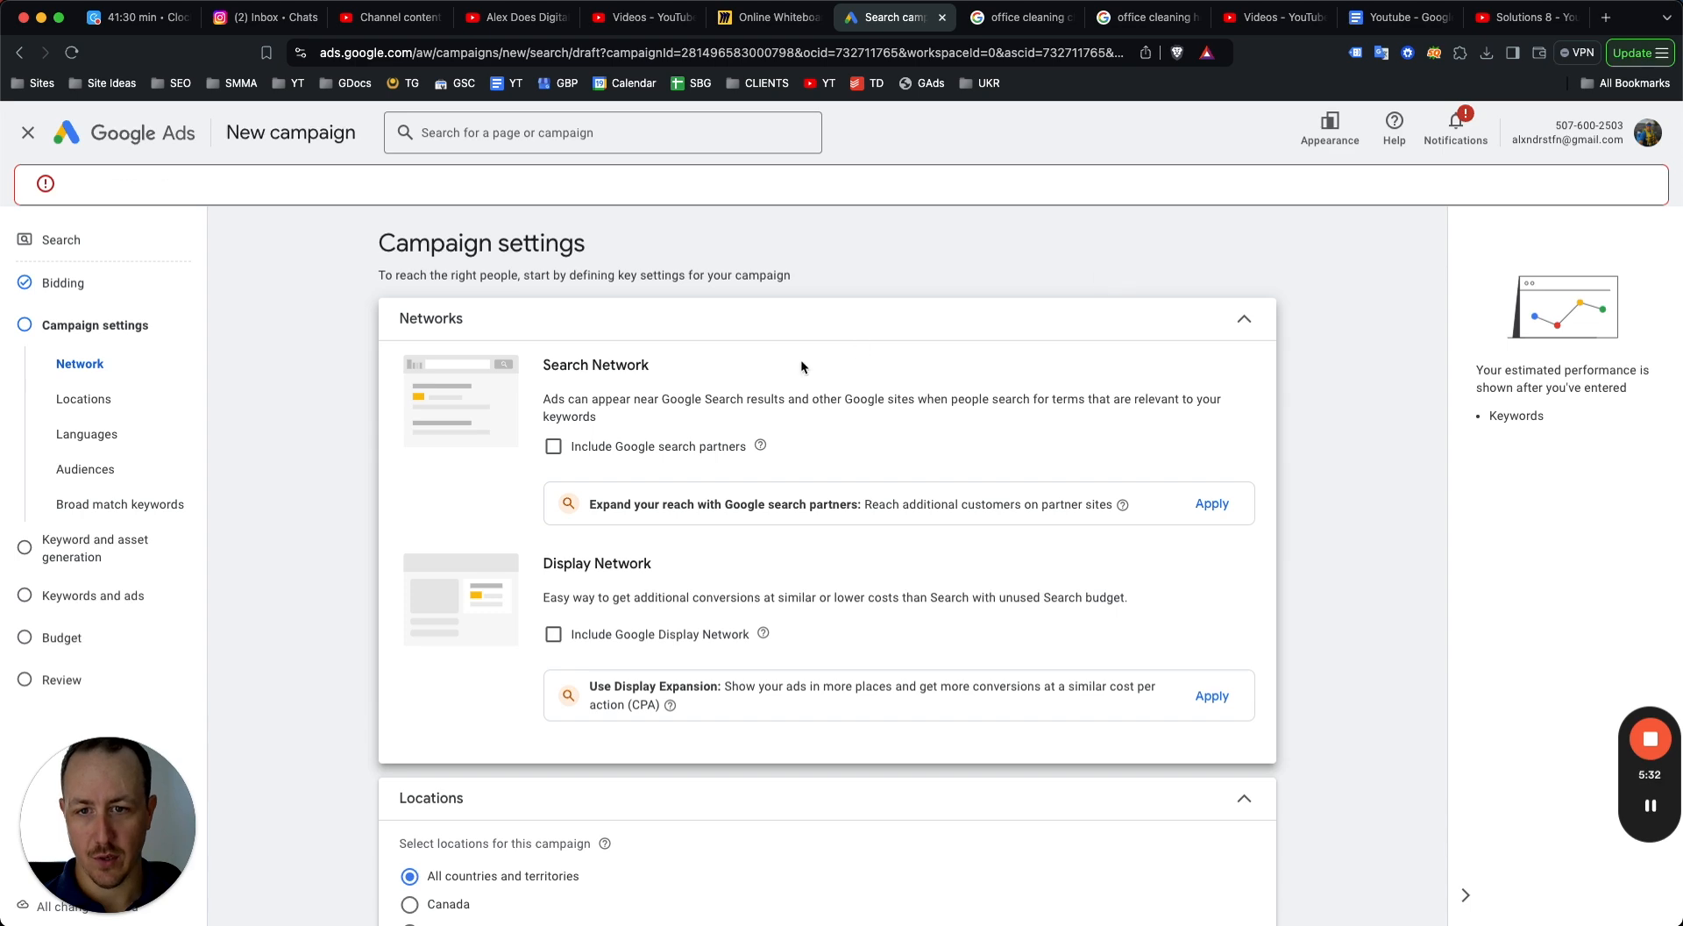
scroll(614, 422, "down", 3)
scroll(551, 394, "up", 2)
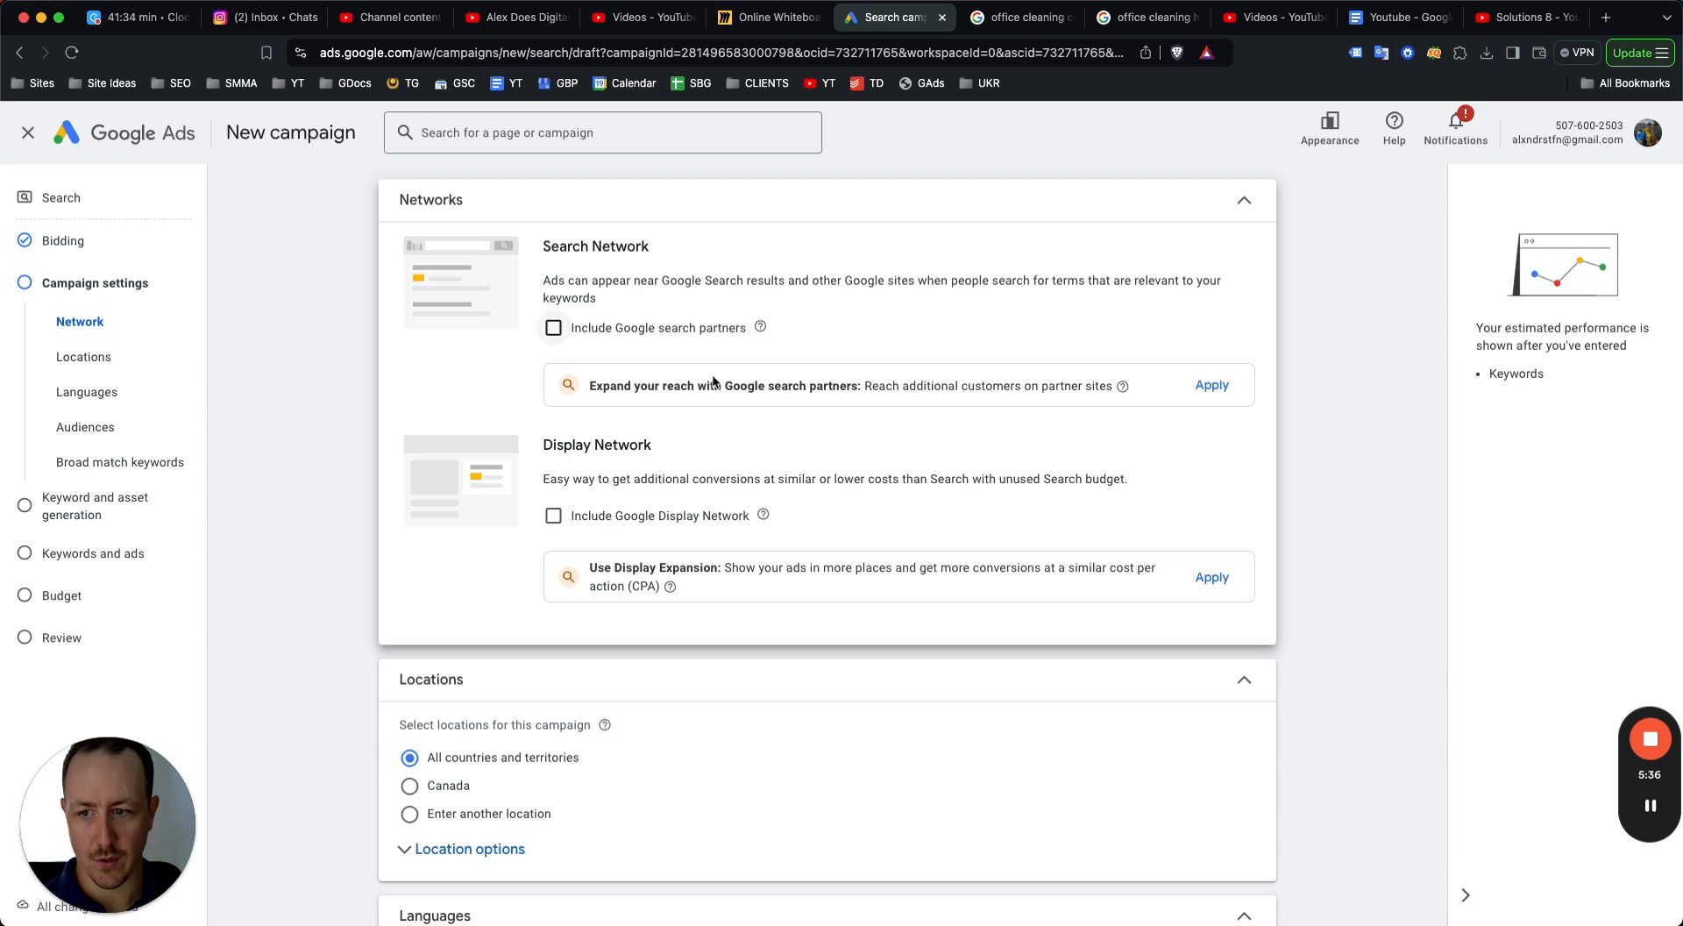
Set location targeting to include only people in or regularly in the targeted locations.
scroll(714, 382, "down", 4)
left_click(470, 531)
scroll(456, 566, "down", 1)
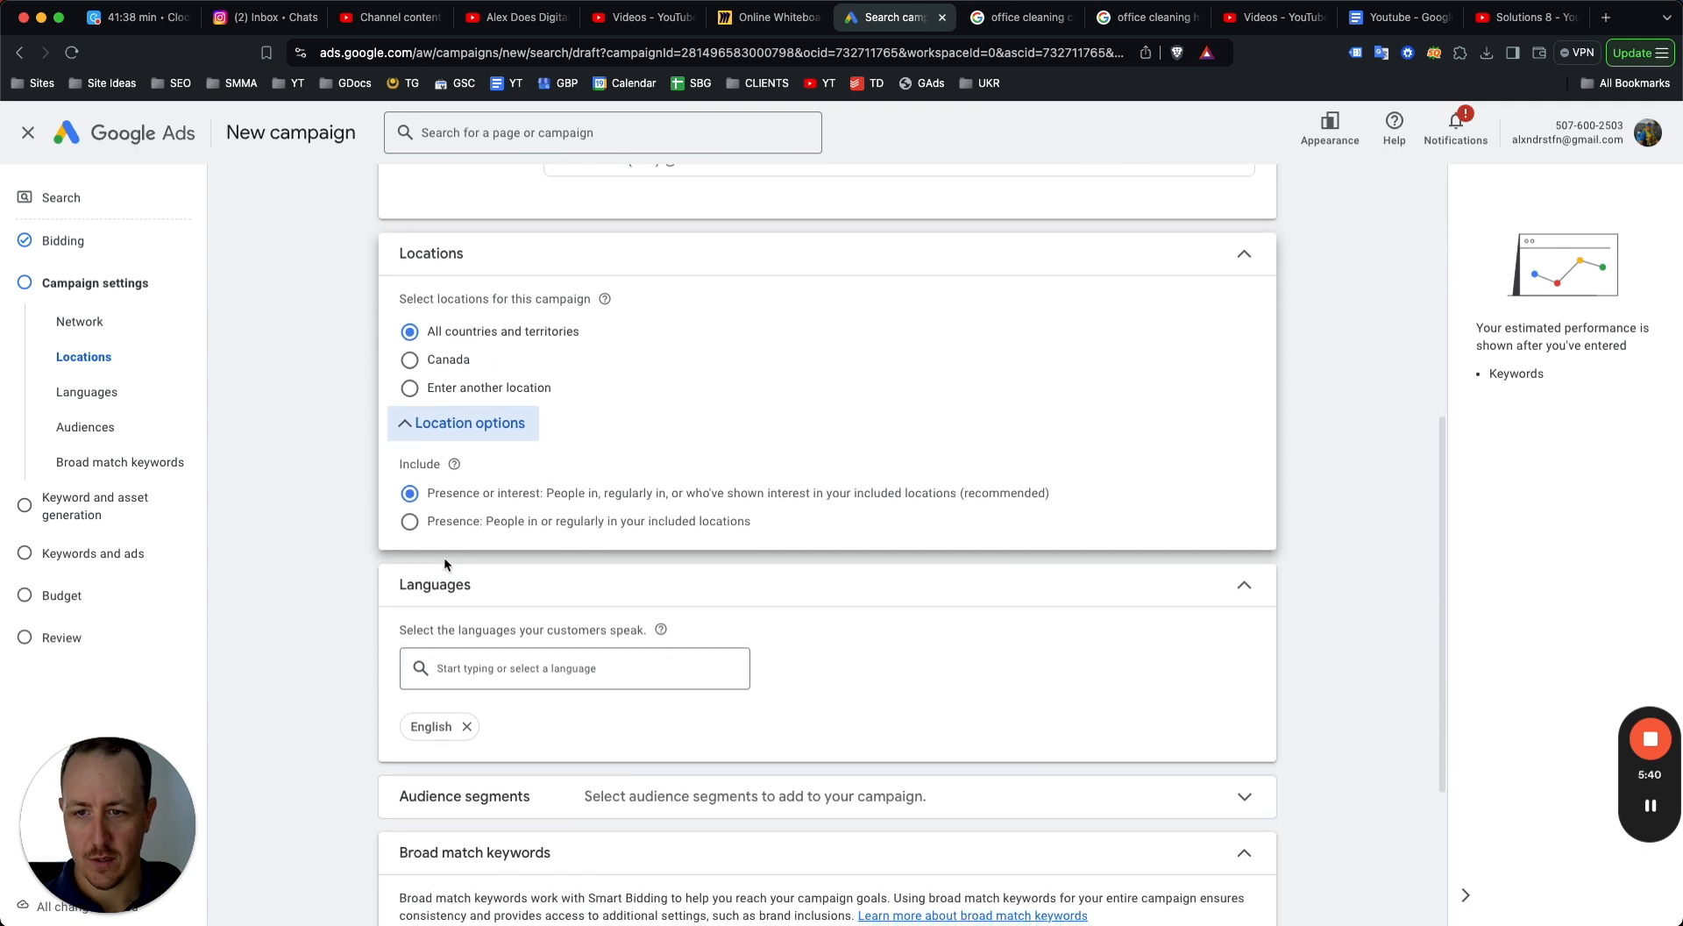
left_click(547, 524)
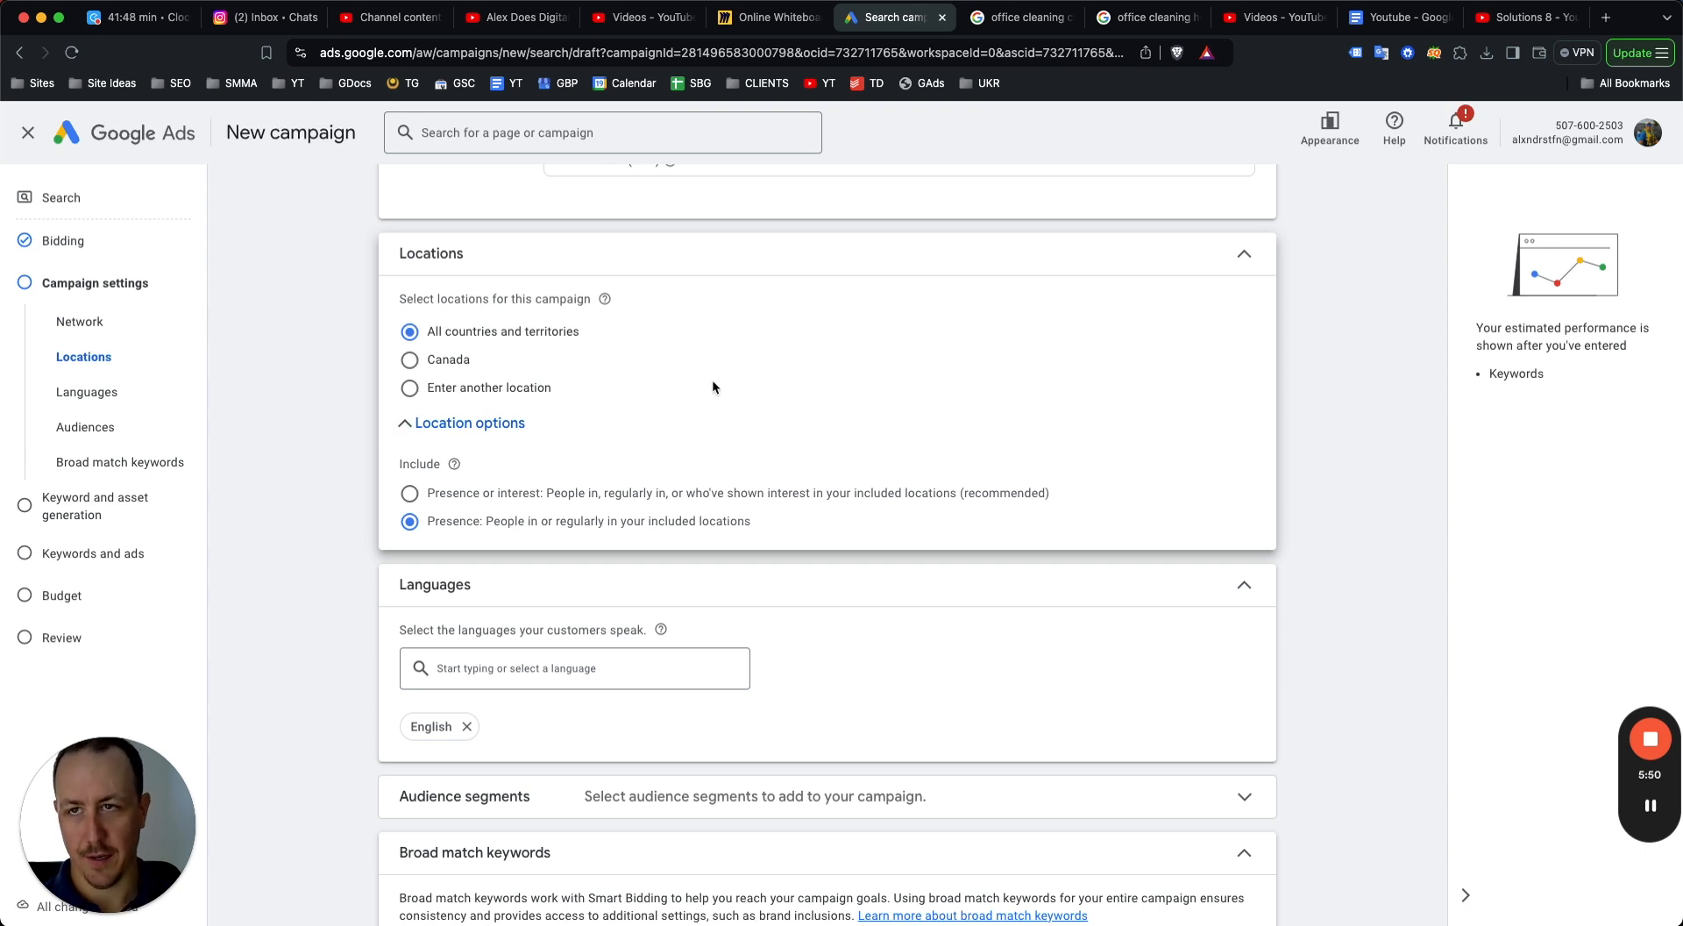
Choose to target another location and open the advanced location search.
left_click(409, 387)
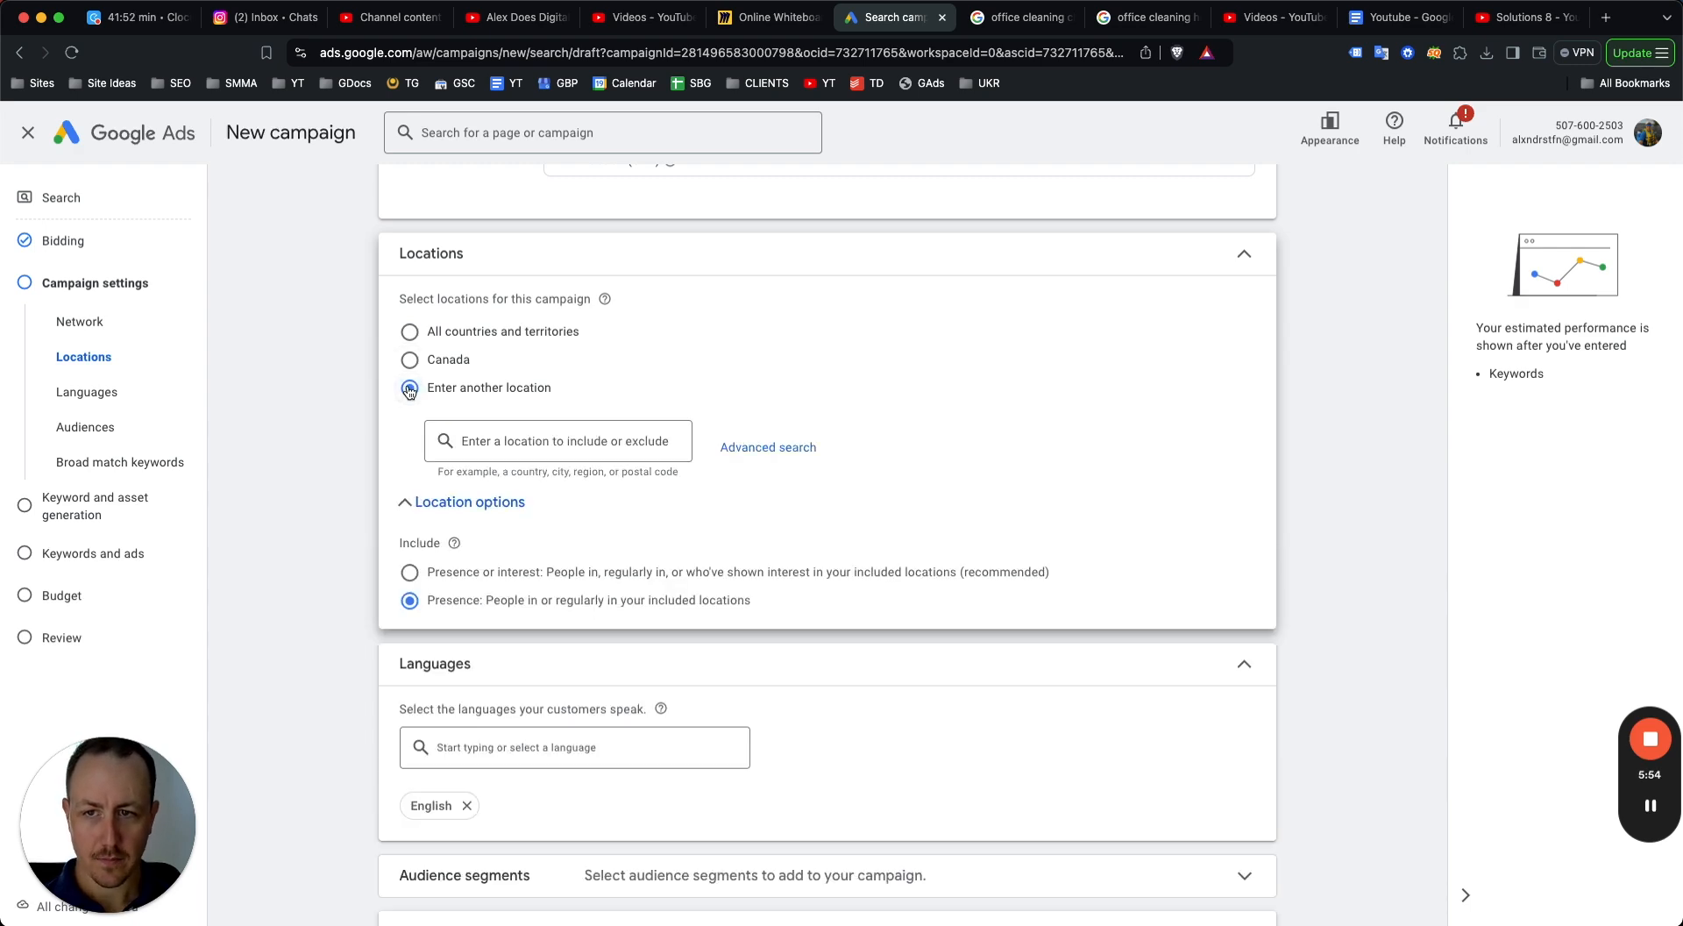
type("Chicago")
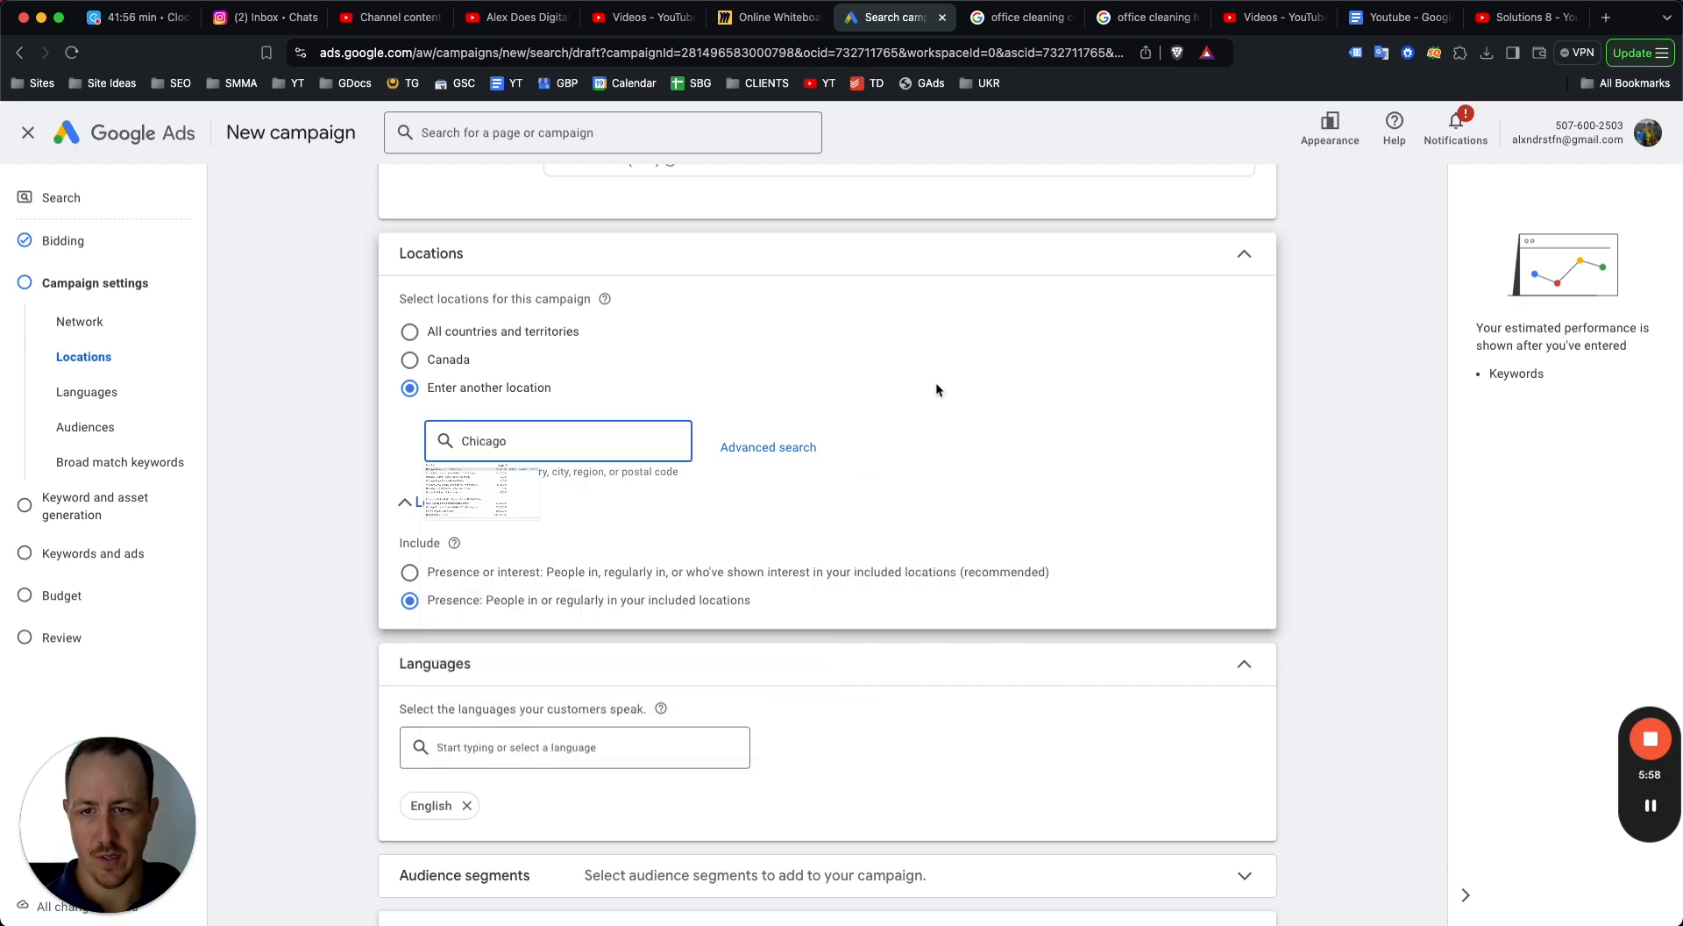
left_click(738, 447)
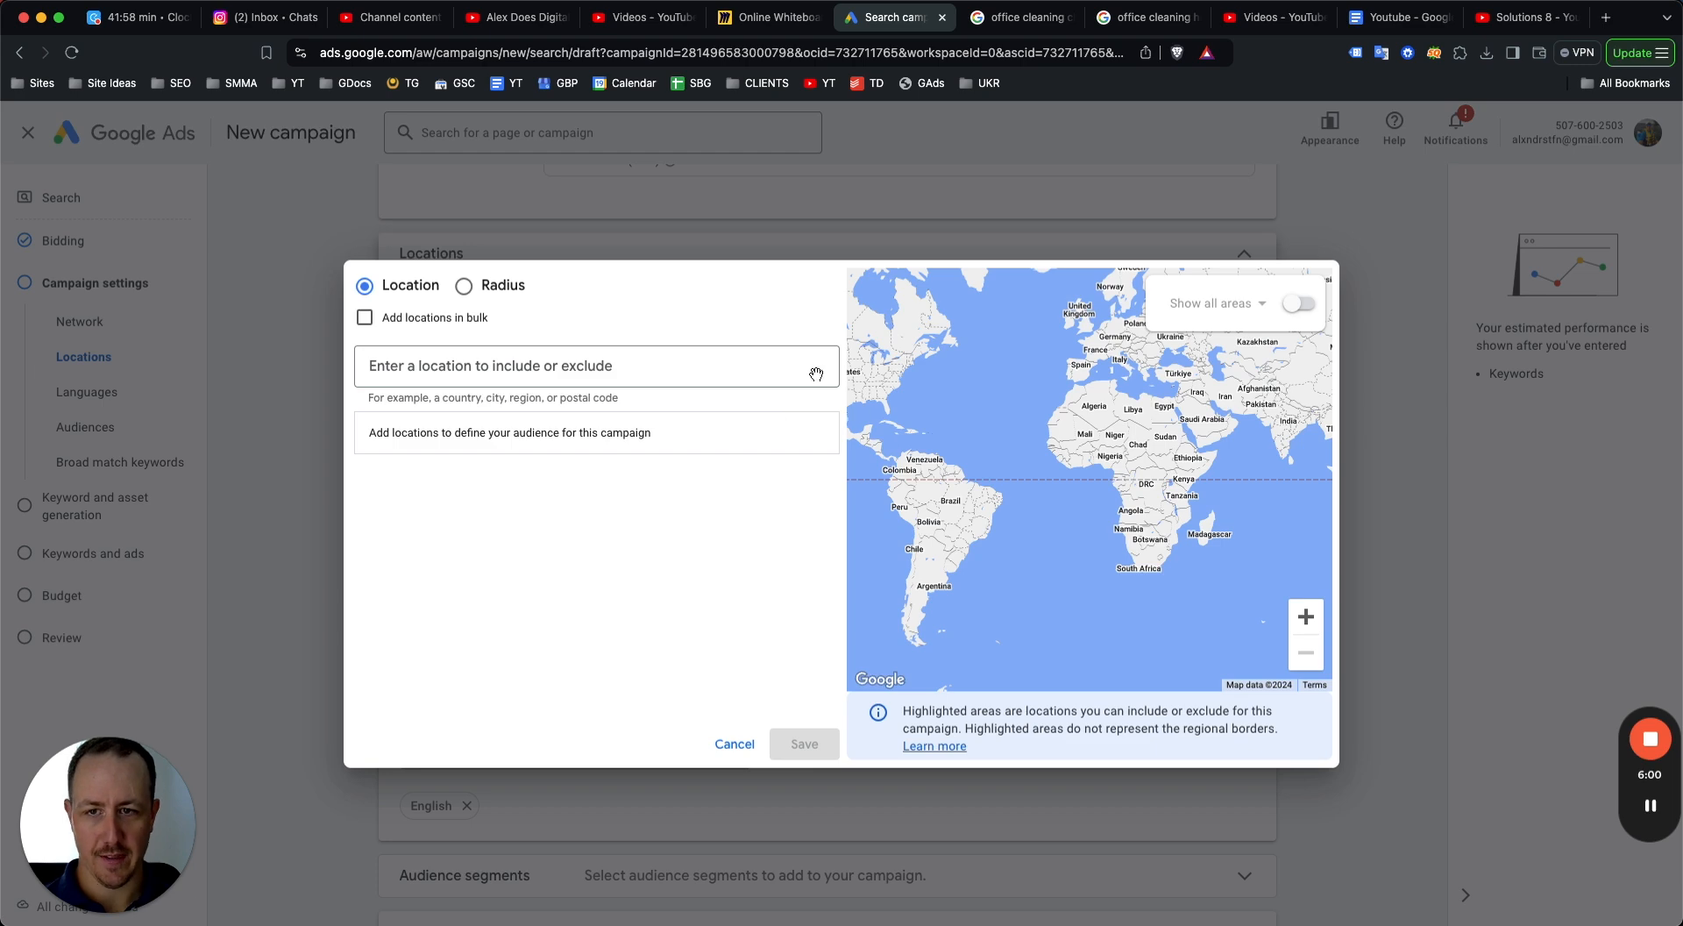
Add Chicago, Illinois as a targeted city, then remove it from the location list.
left_click(526, 364)
type("chicac")
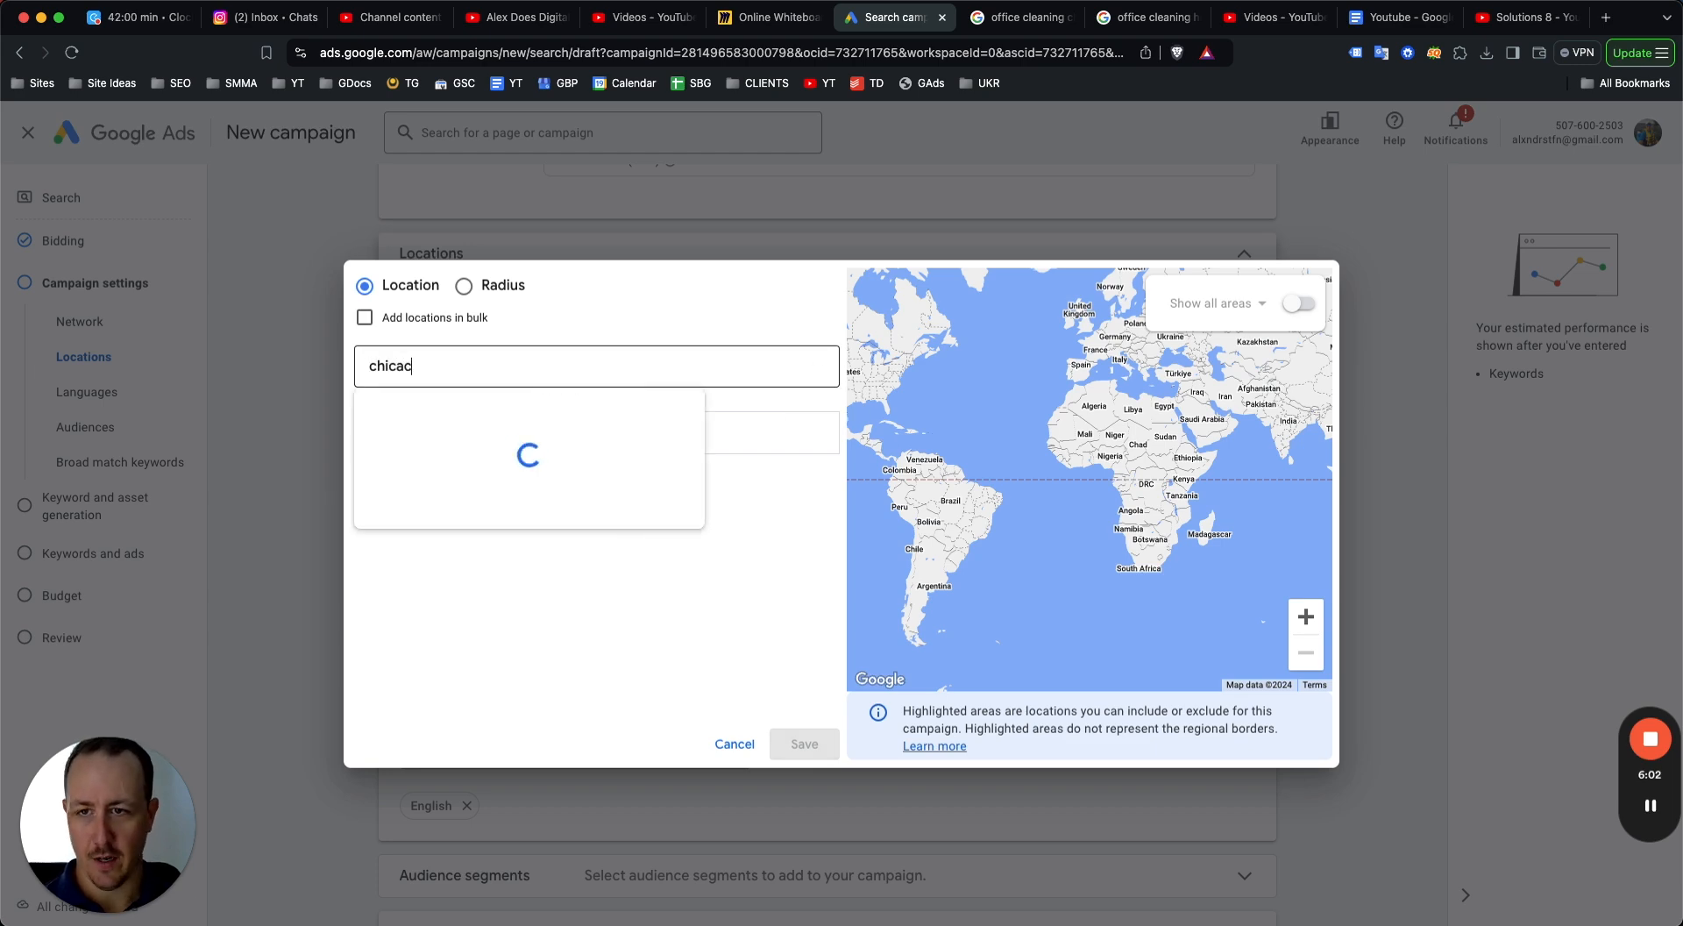
type("o")
left_click(833, 428)
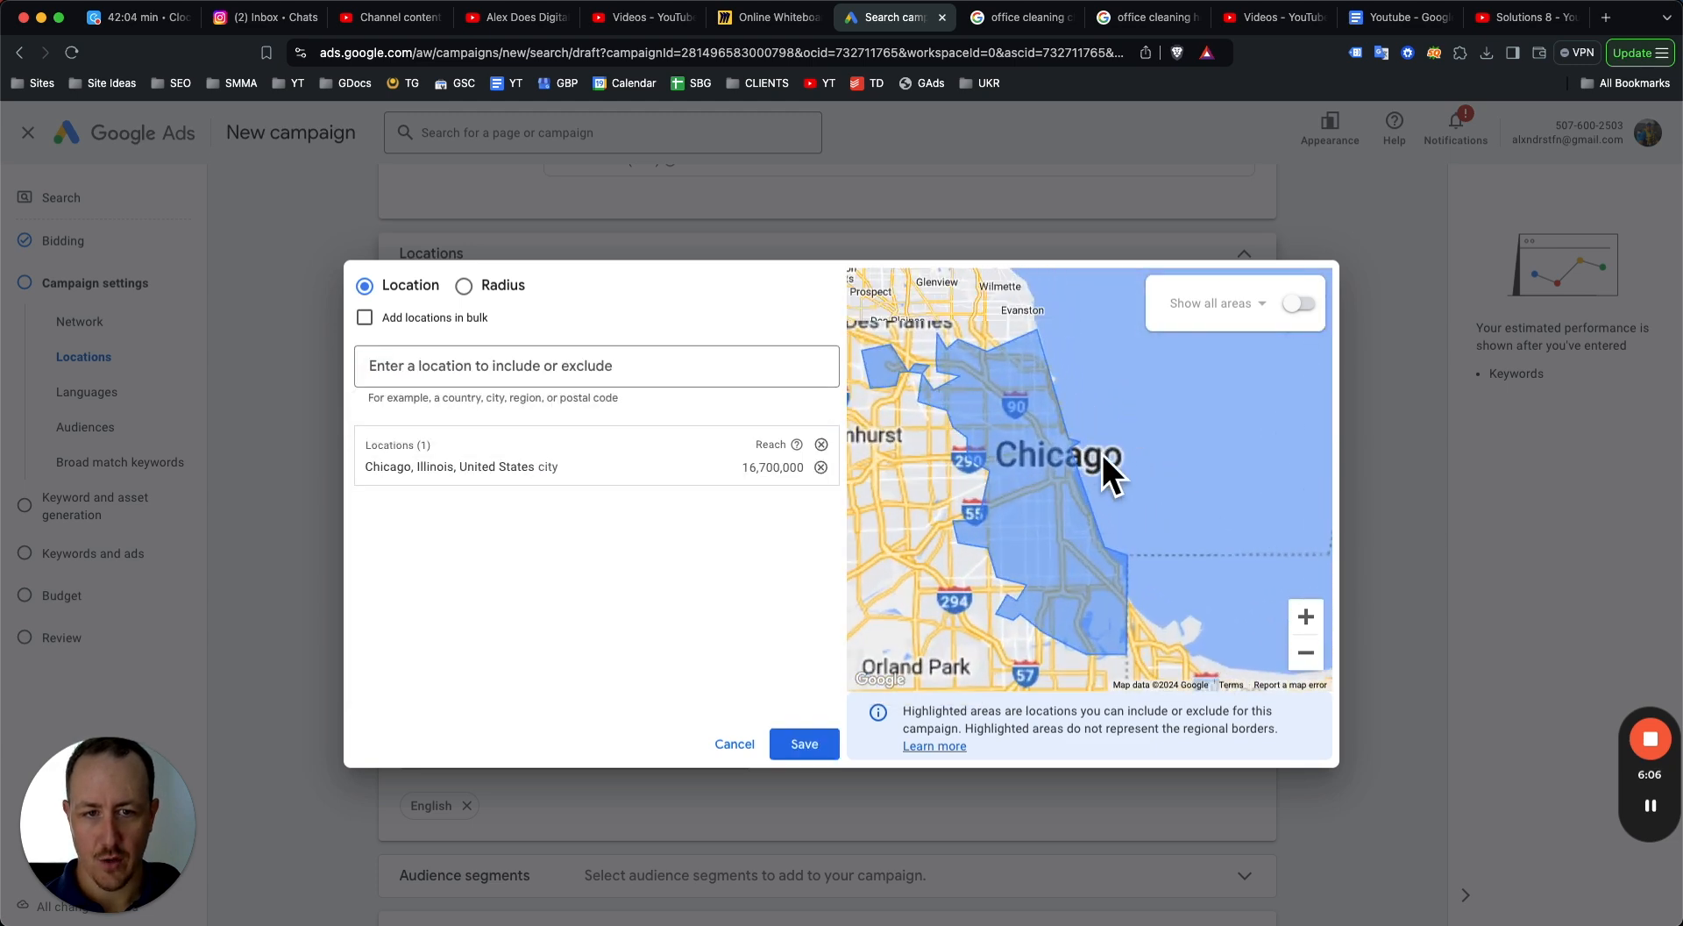
left_click(1052, 524)
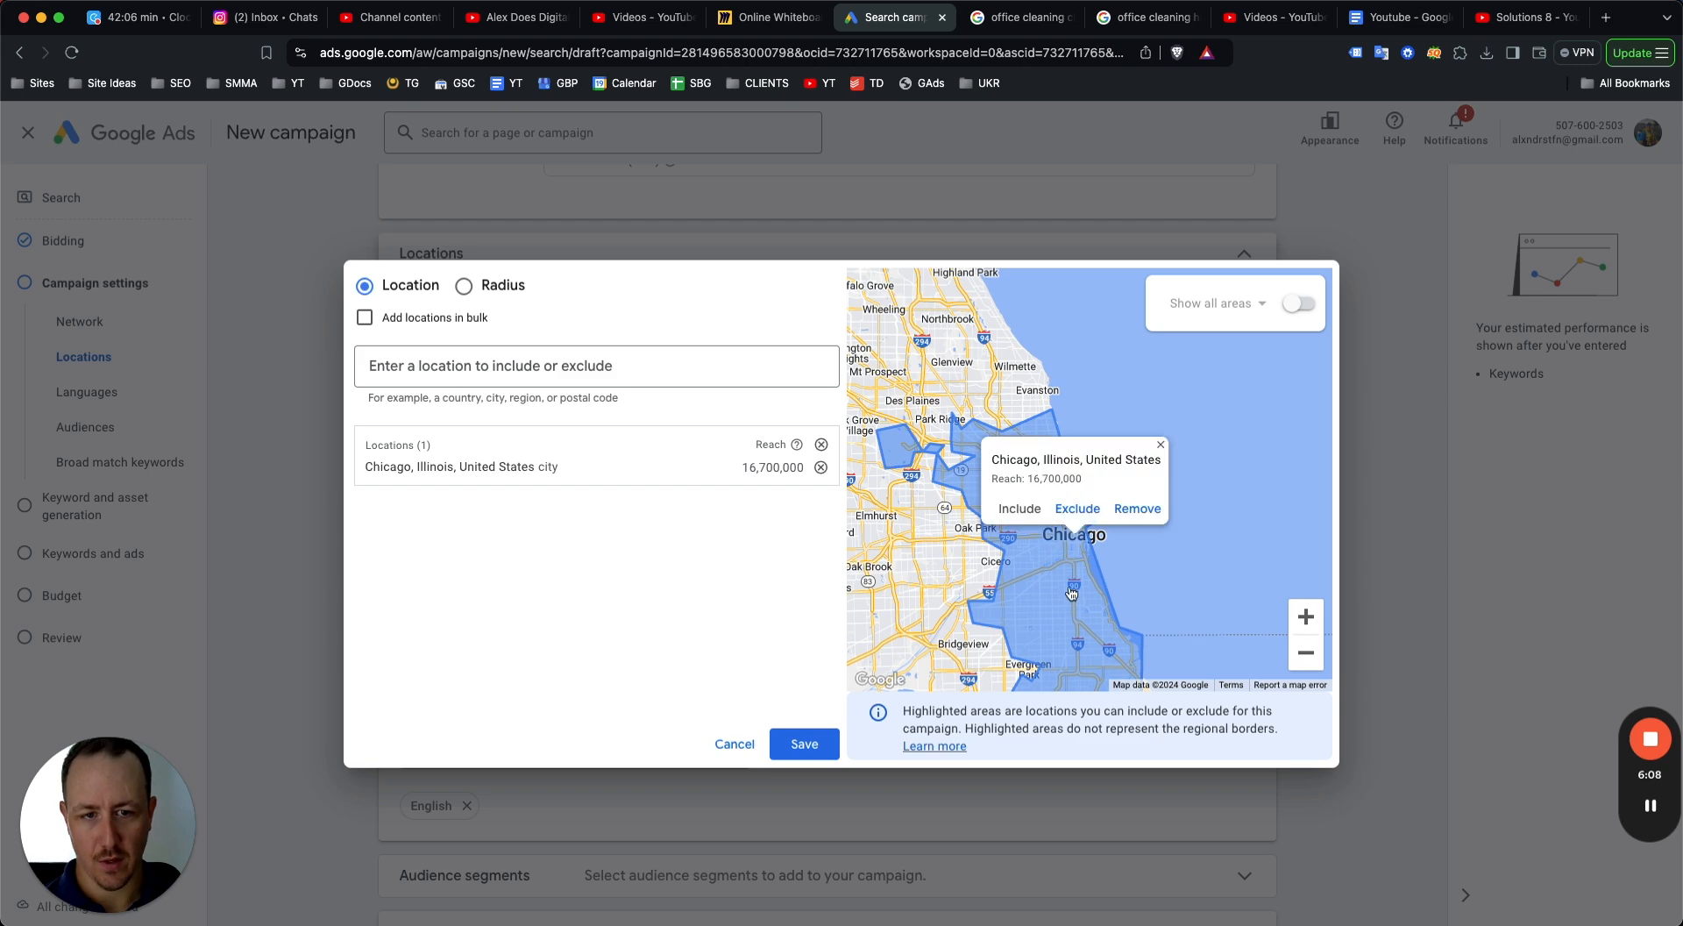
left_click(820, 467)
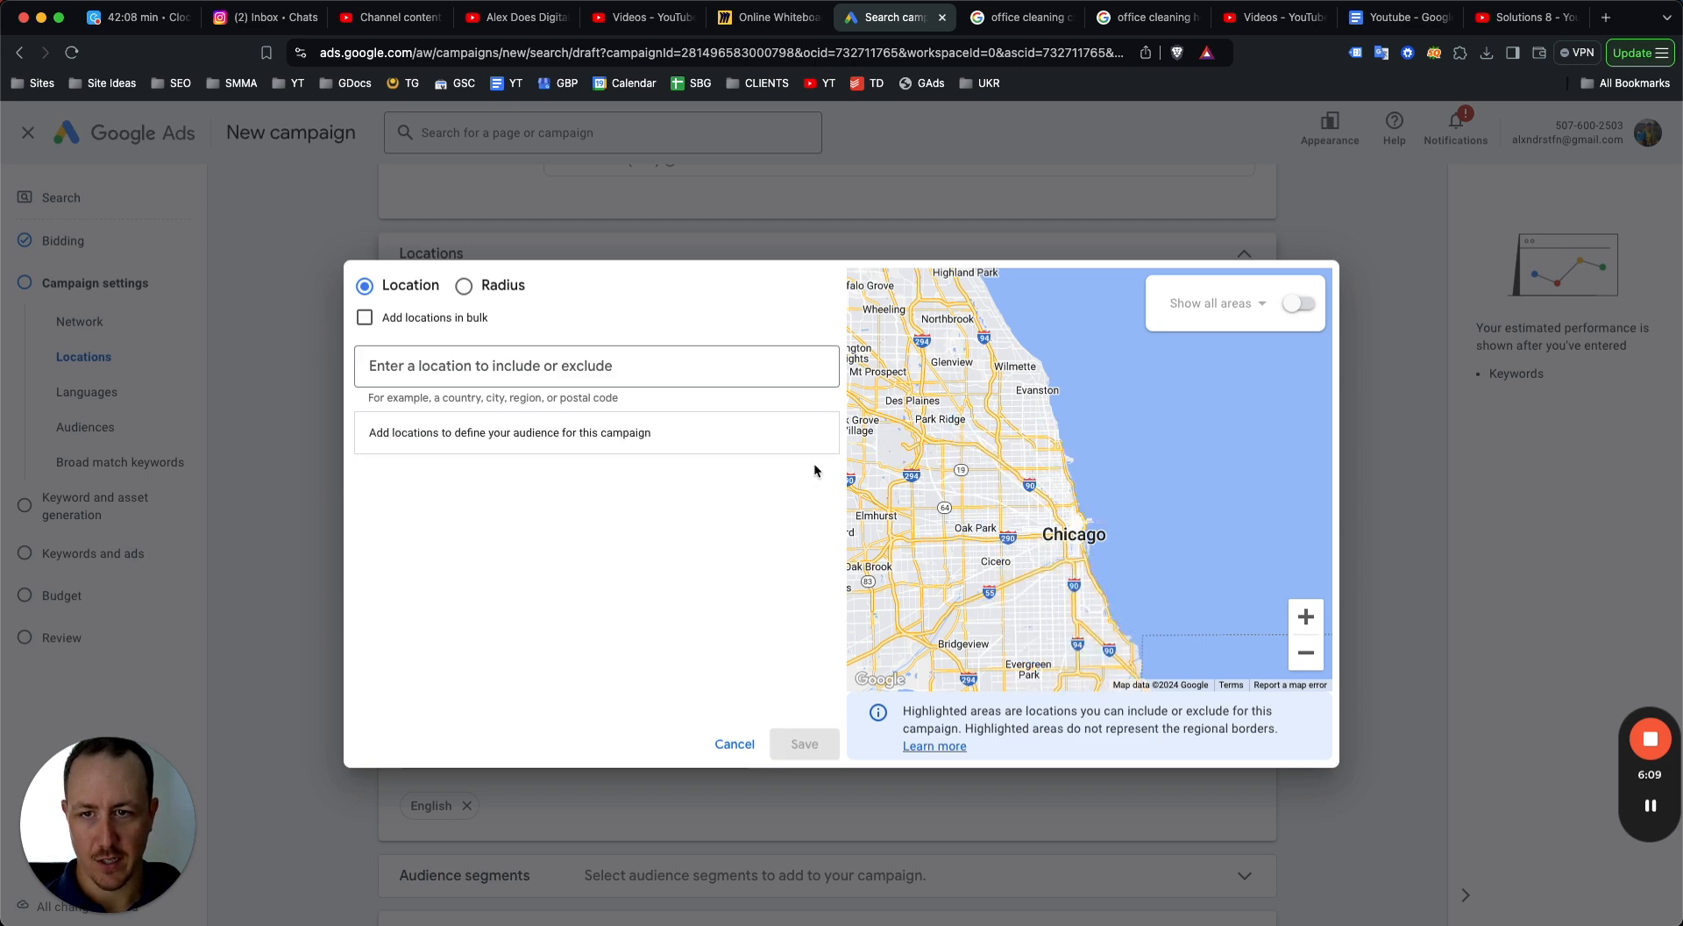
Pin a 5 mi radius around central Chicago on the map, include it, and save the locations.
left_click(464, 286)
left_click(900, 298)
left_click(1070, 538)
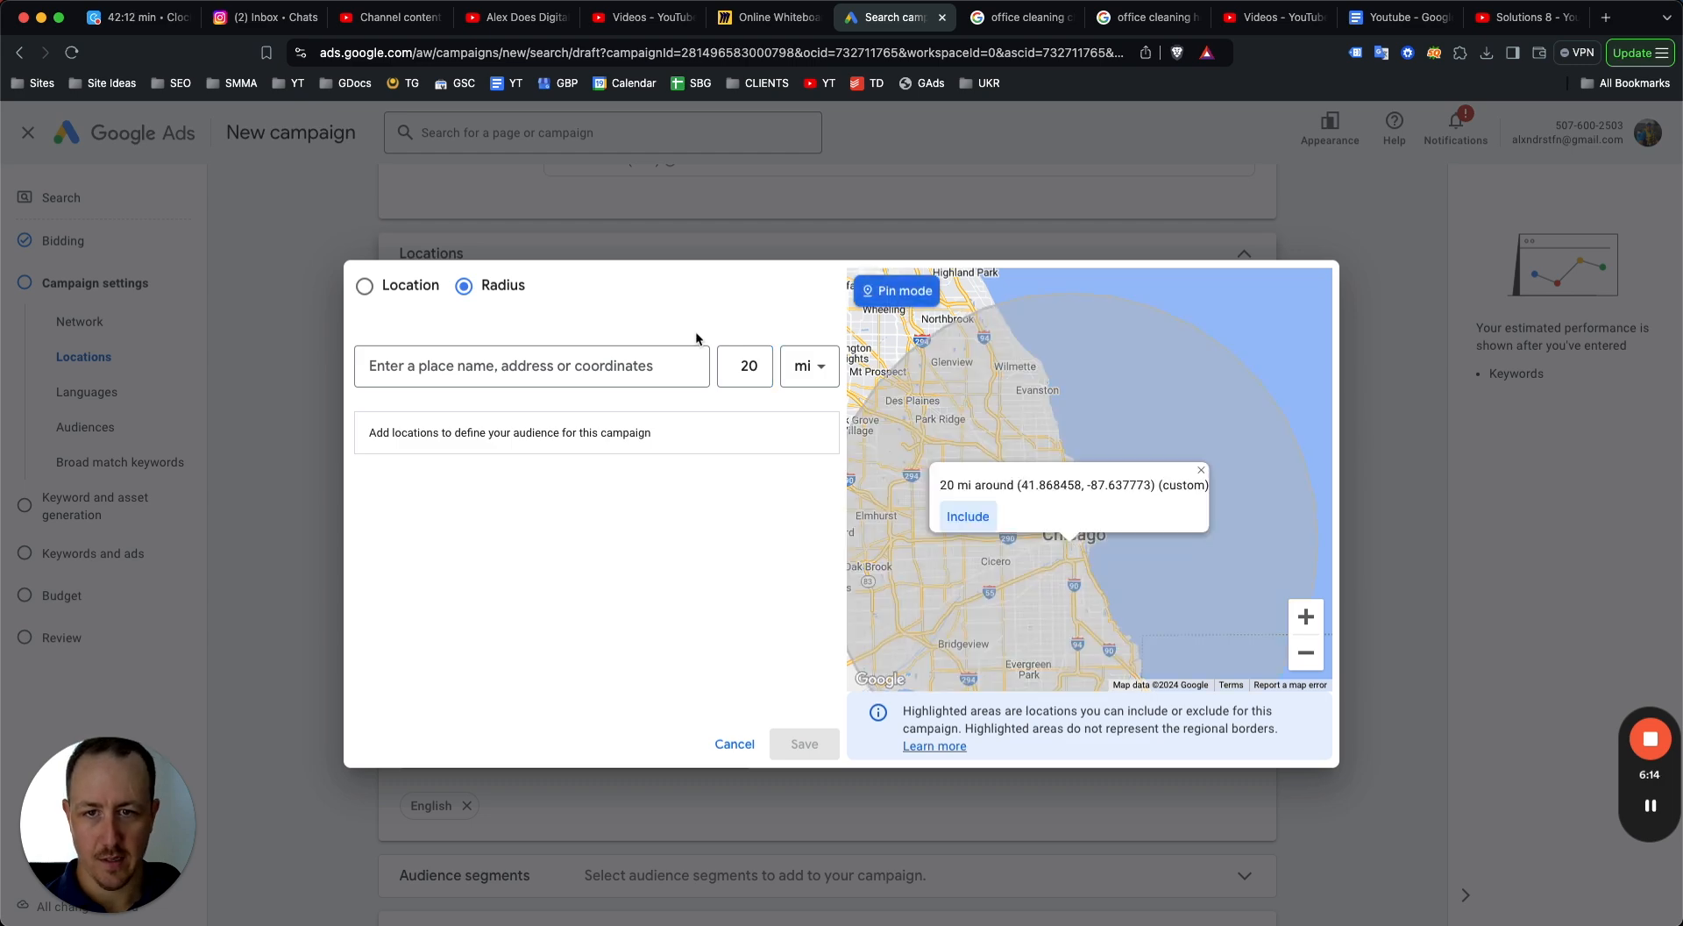
double_click(745, 366)
type("5")
left_click(896, 296)
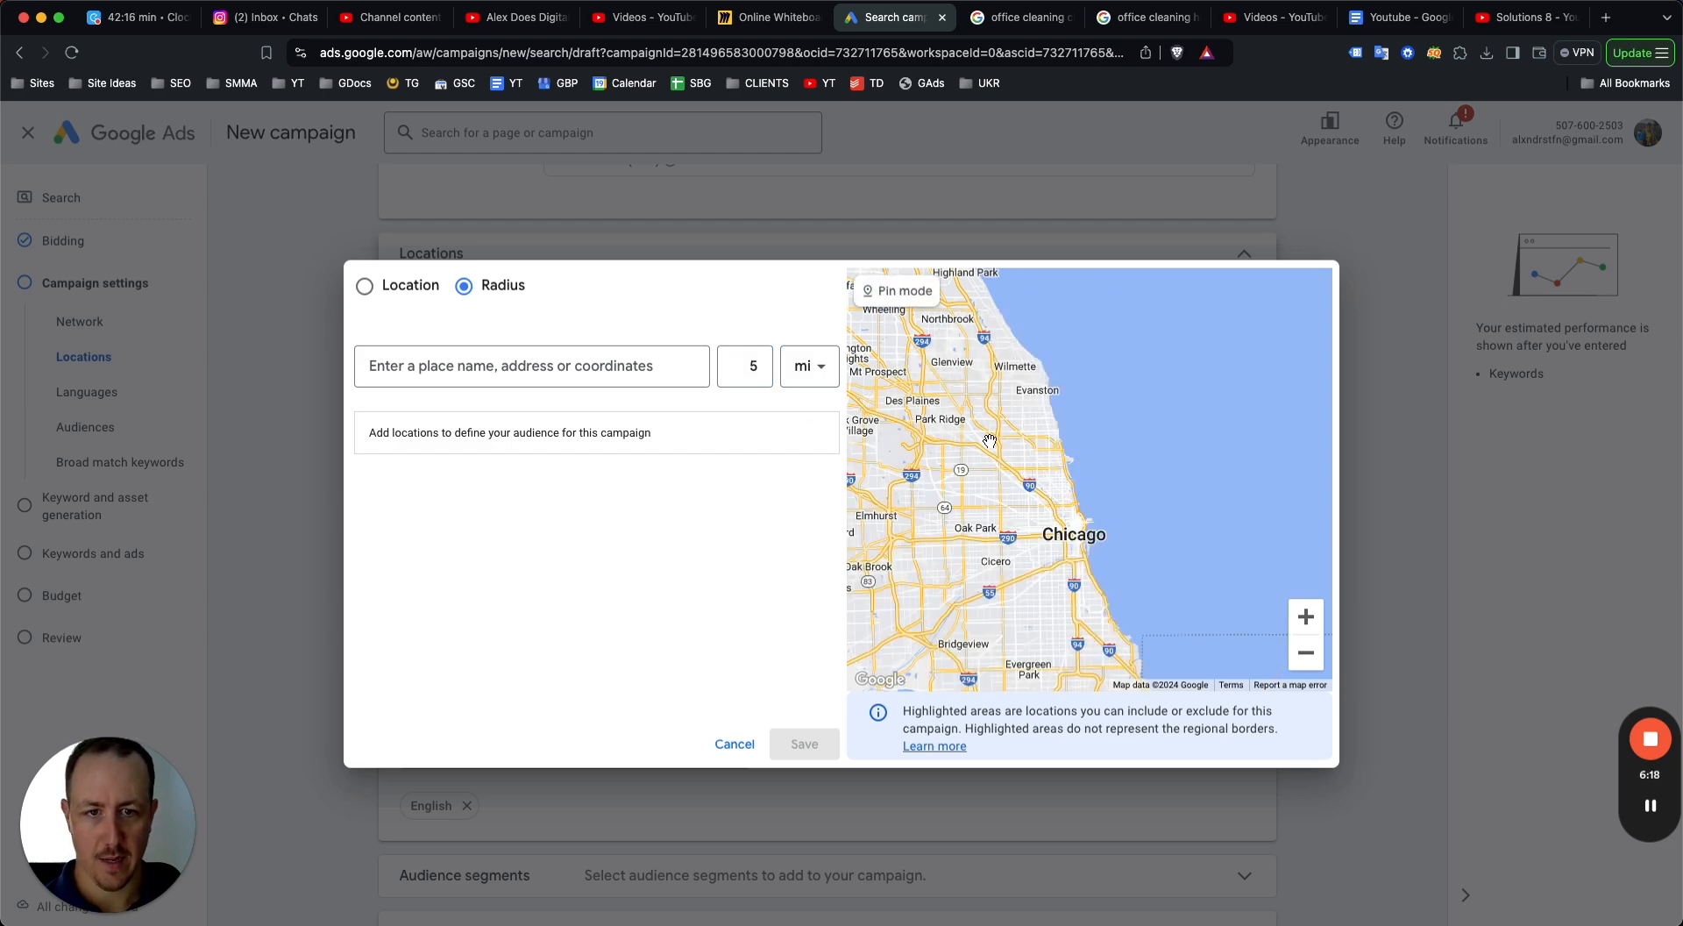
left_click(890, 294)
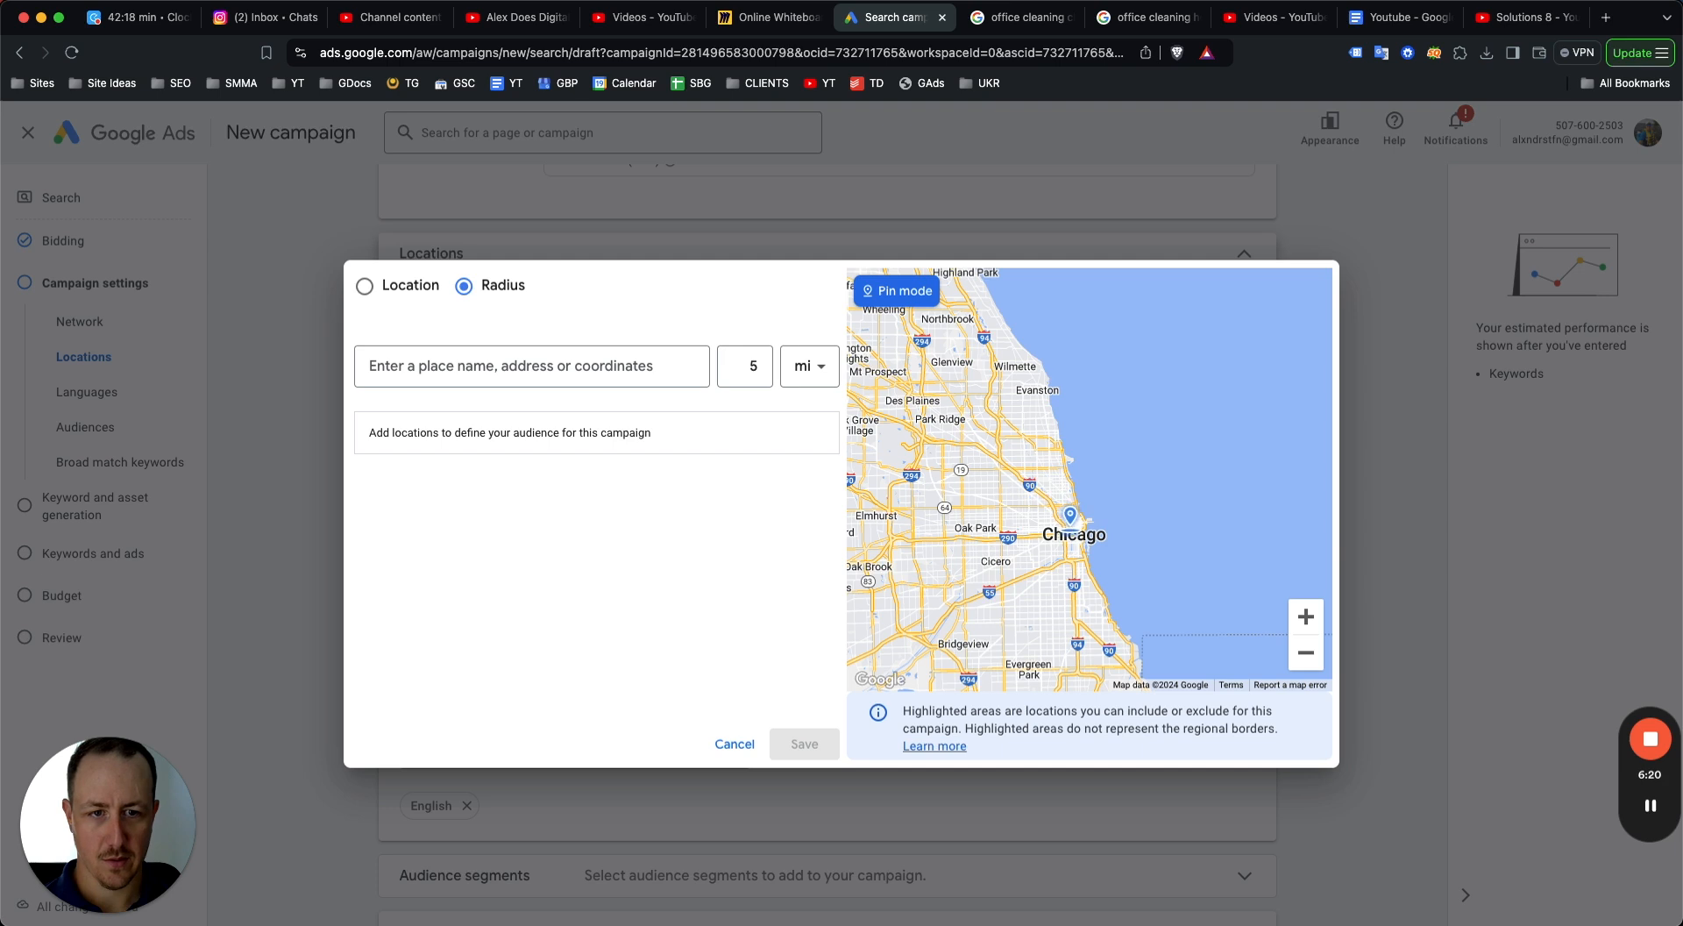
left_click(1071, 552)
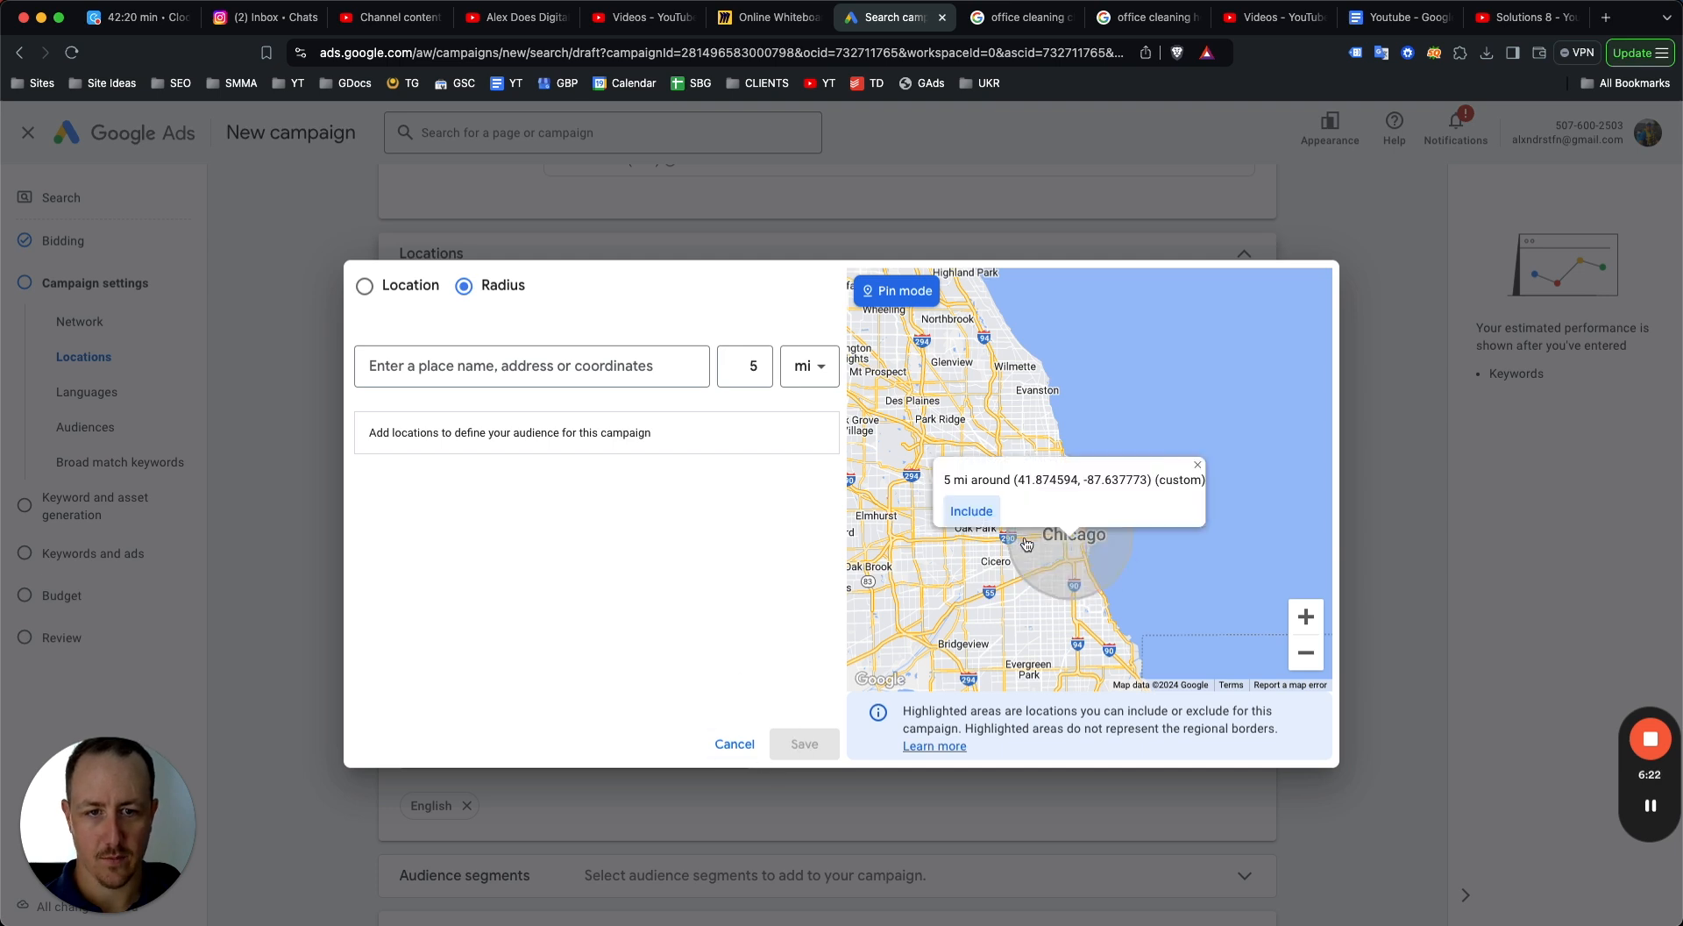
left_click(959, 513)
left_click(798, 745)
Open more settings and set ad rotation to Do not optimize: Rotate ads indefinitely.
scroll(616, 454, "down", 5)
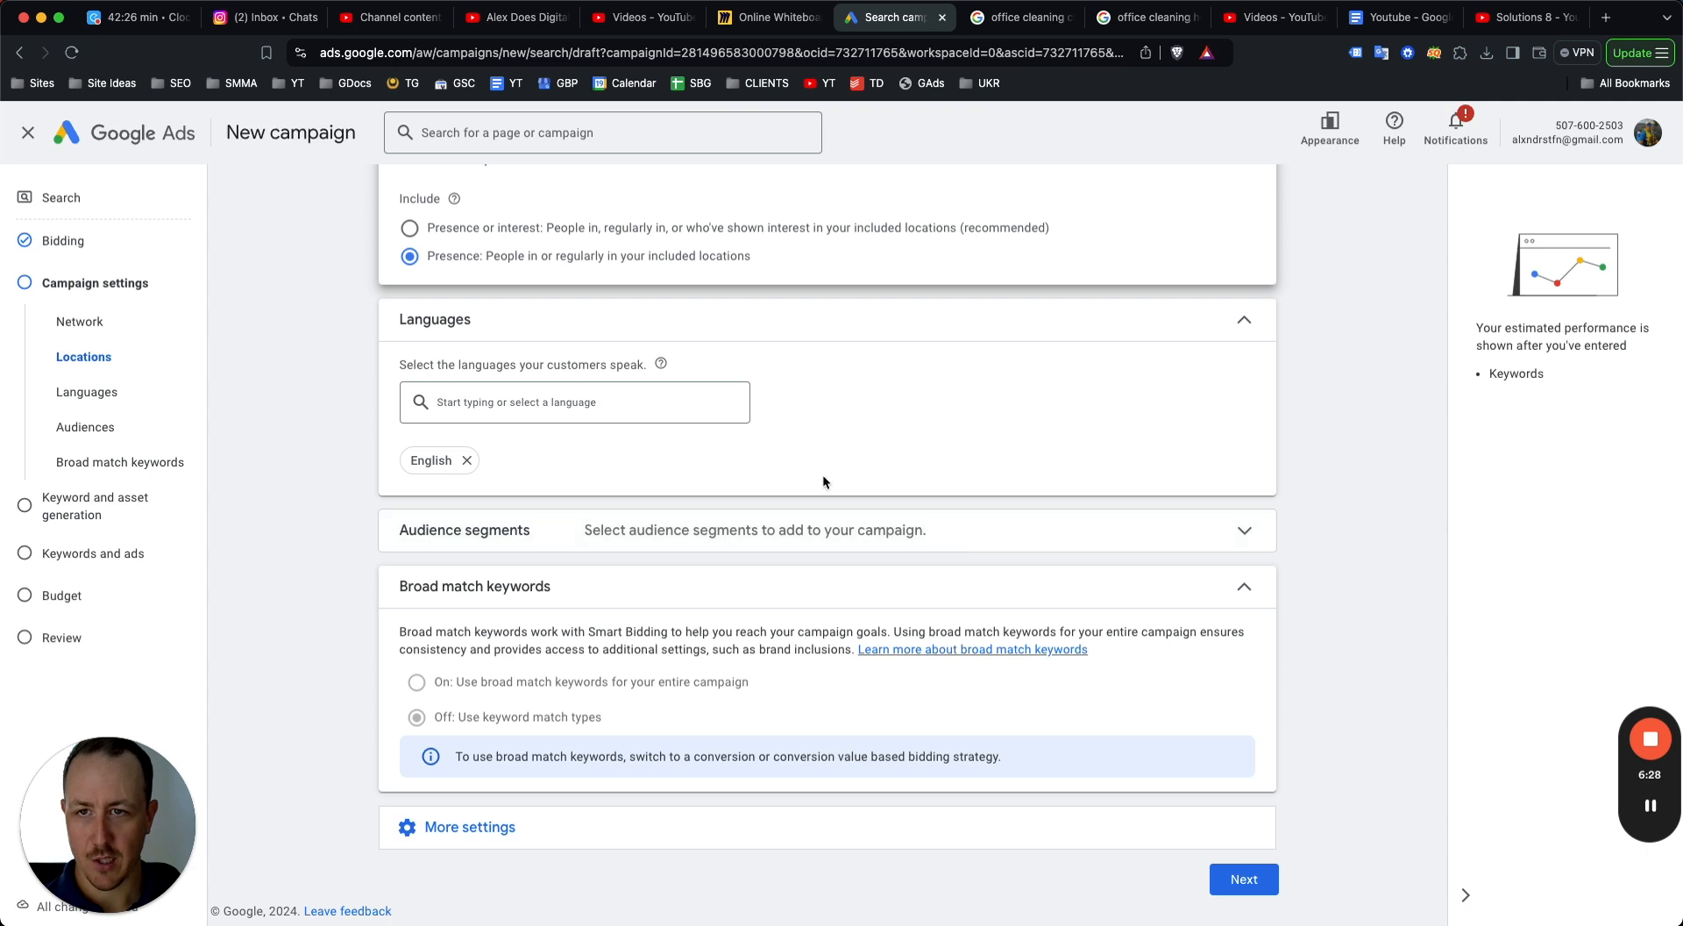
left_click(508, 829)
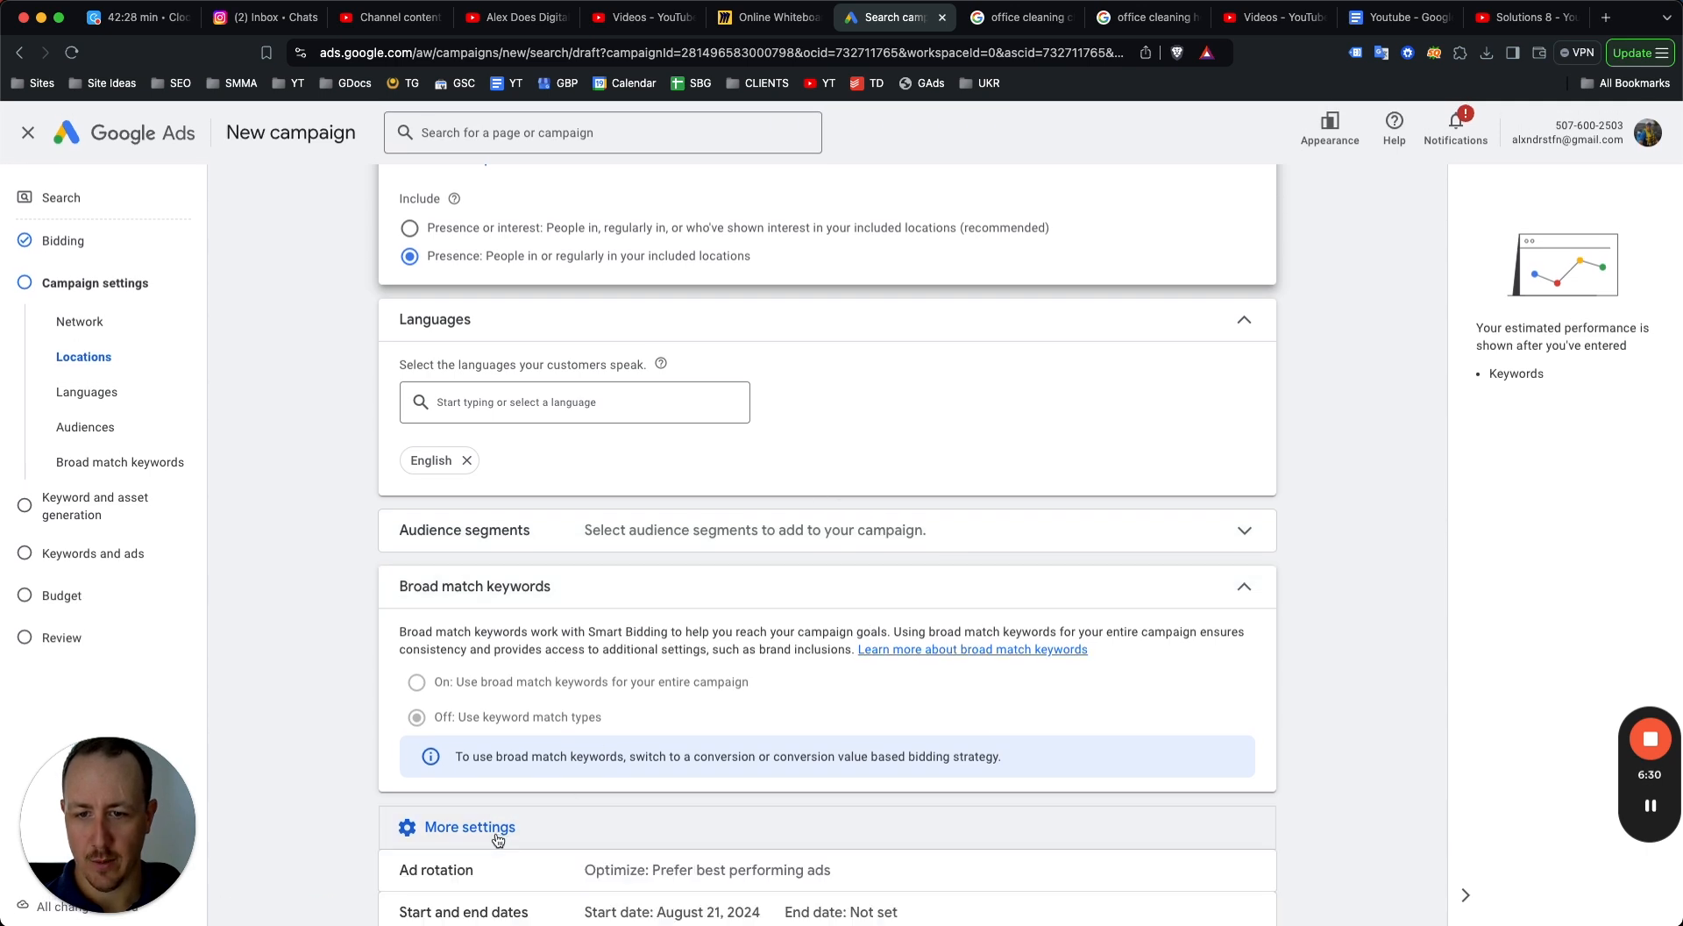
scroll(587, 655, "down", 3)
left_click(631, 656)
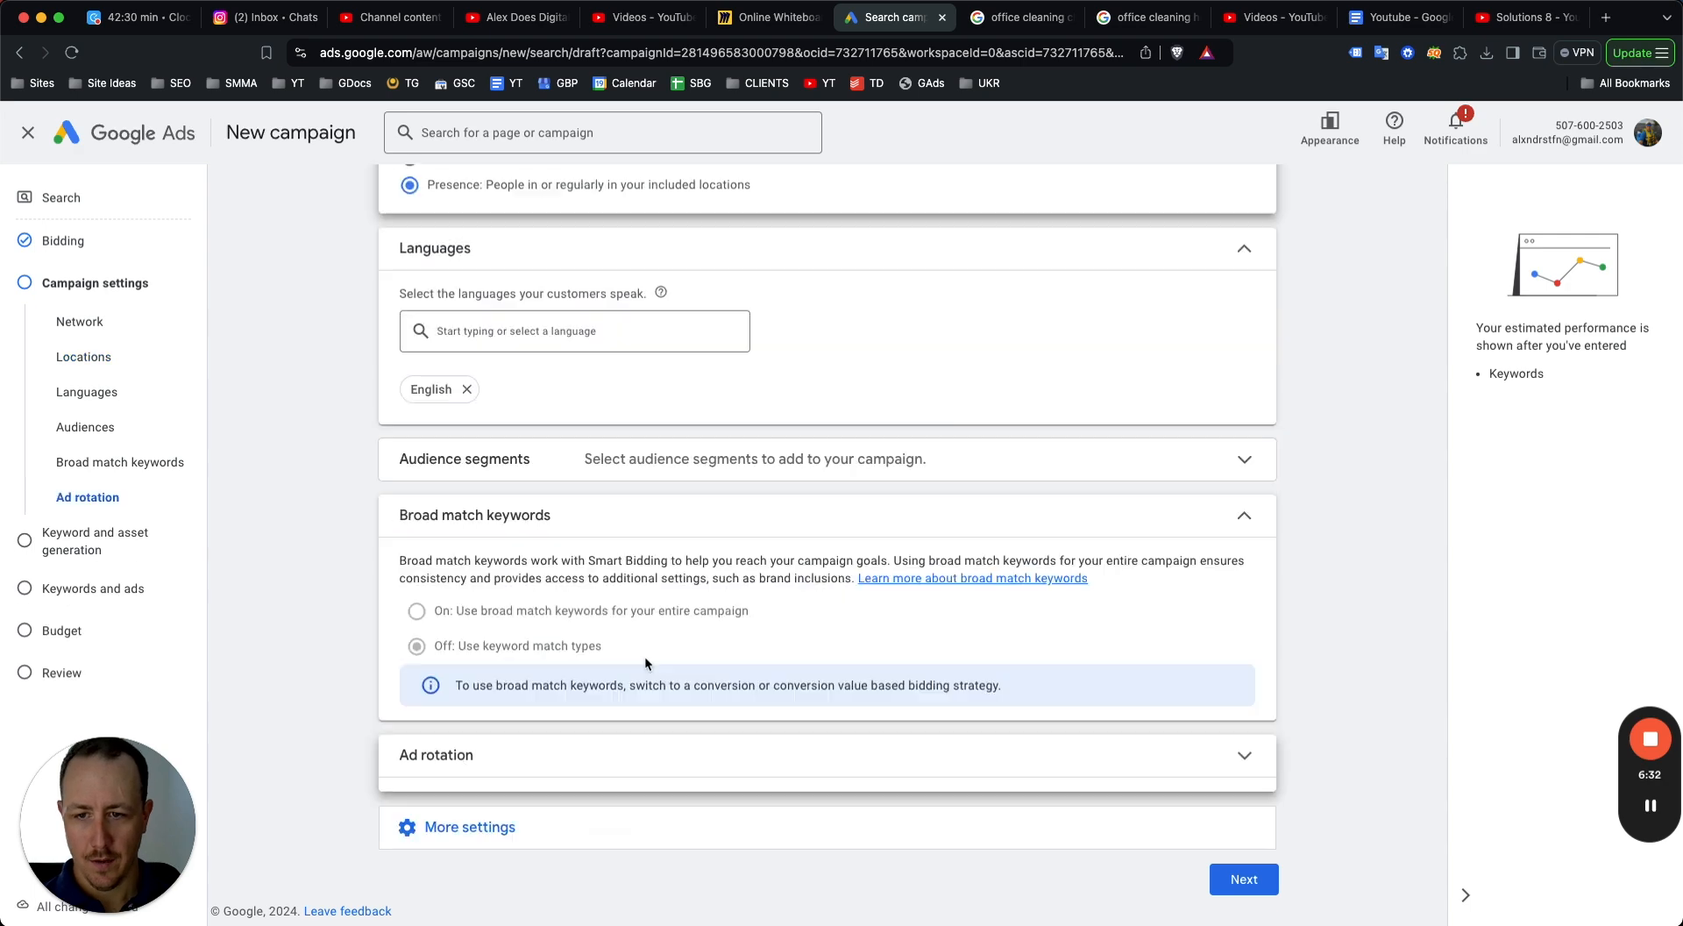
left_click(408, 731)
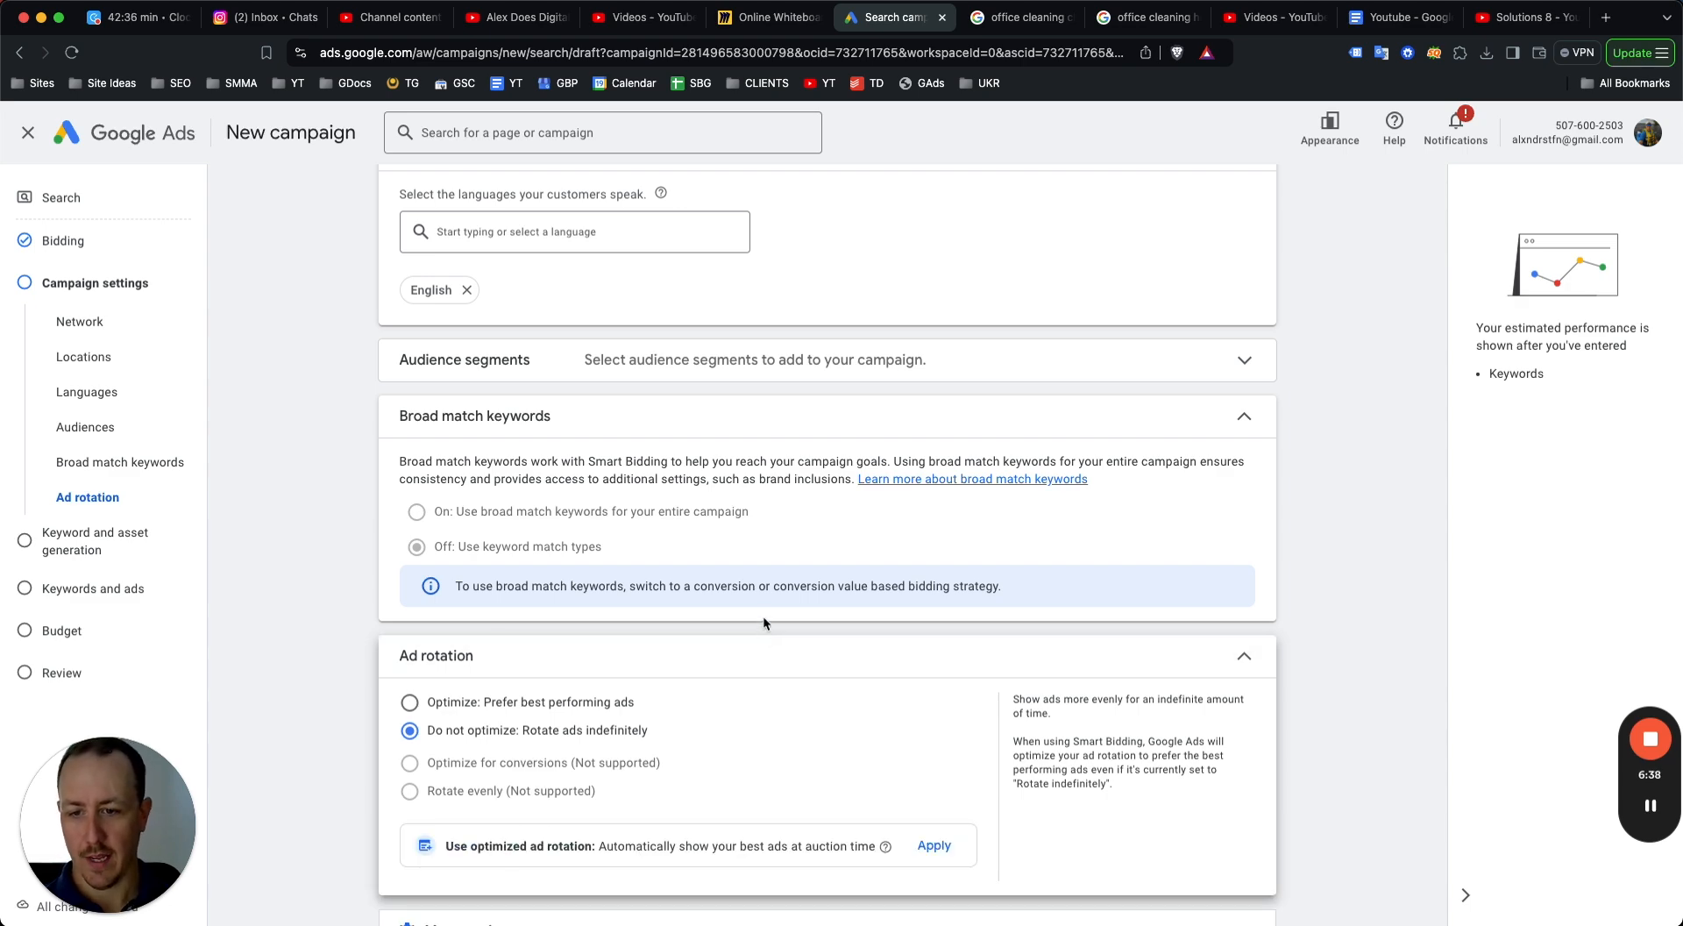
Review the remaining campaign settings and continue to keyword and asset generation.
scroll(763, 617, "down", 2)
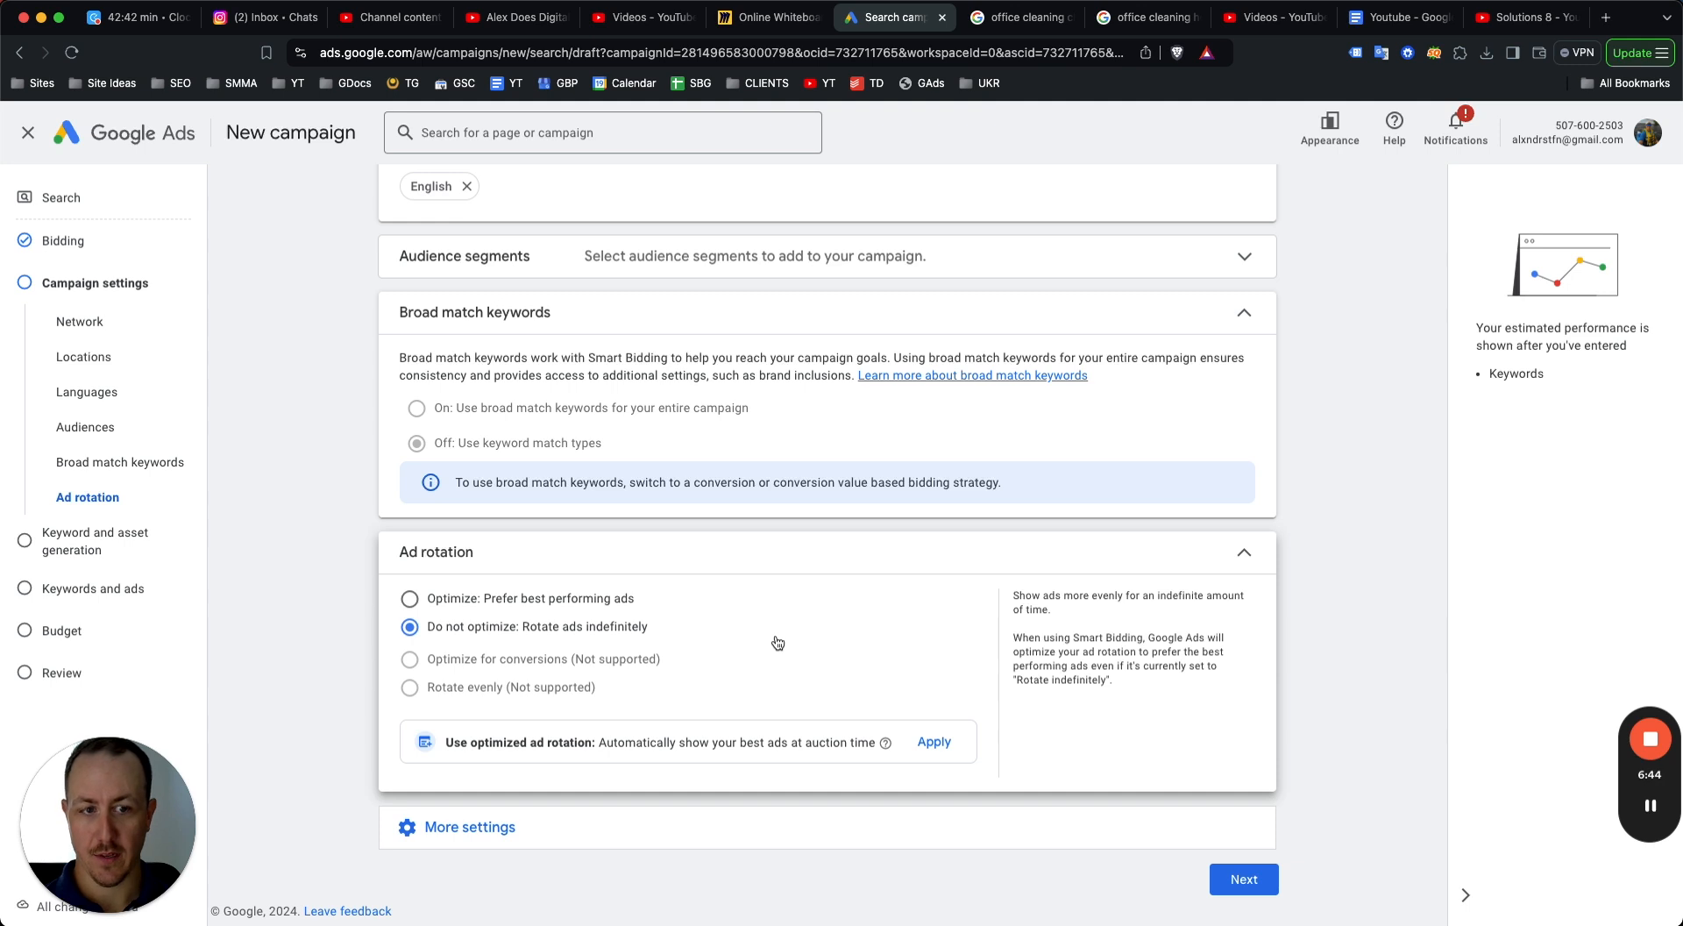
left_click(745, 826)
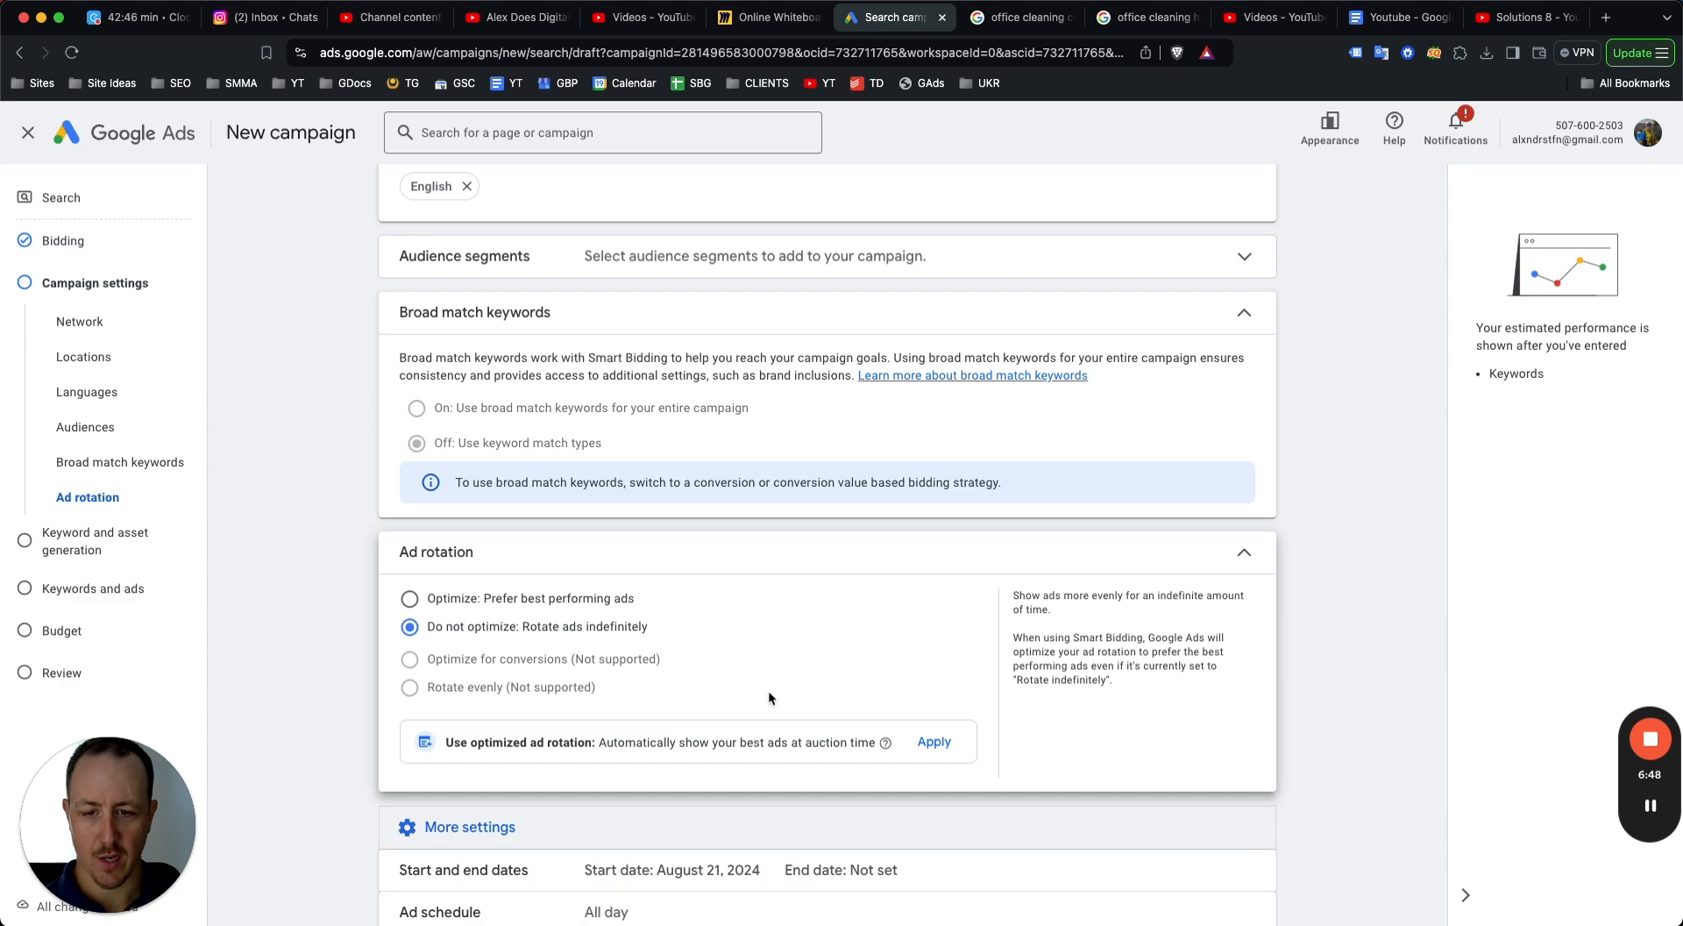
scroll(750, 720, "down", 2)
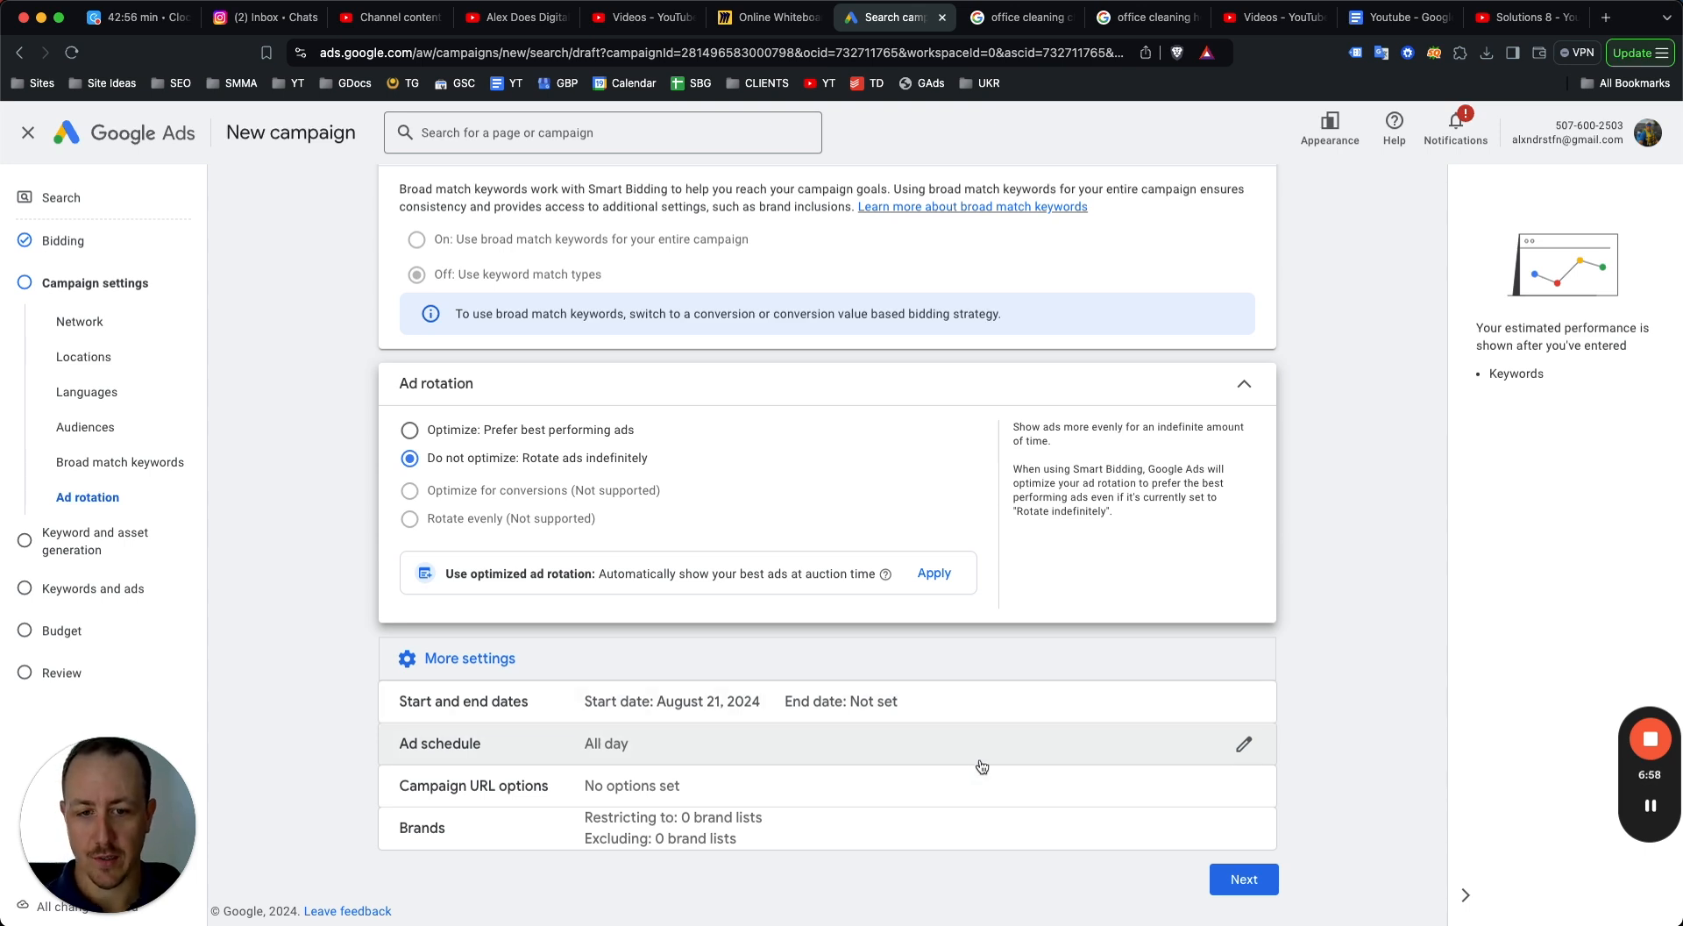
left_click(1242, 880)
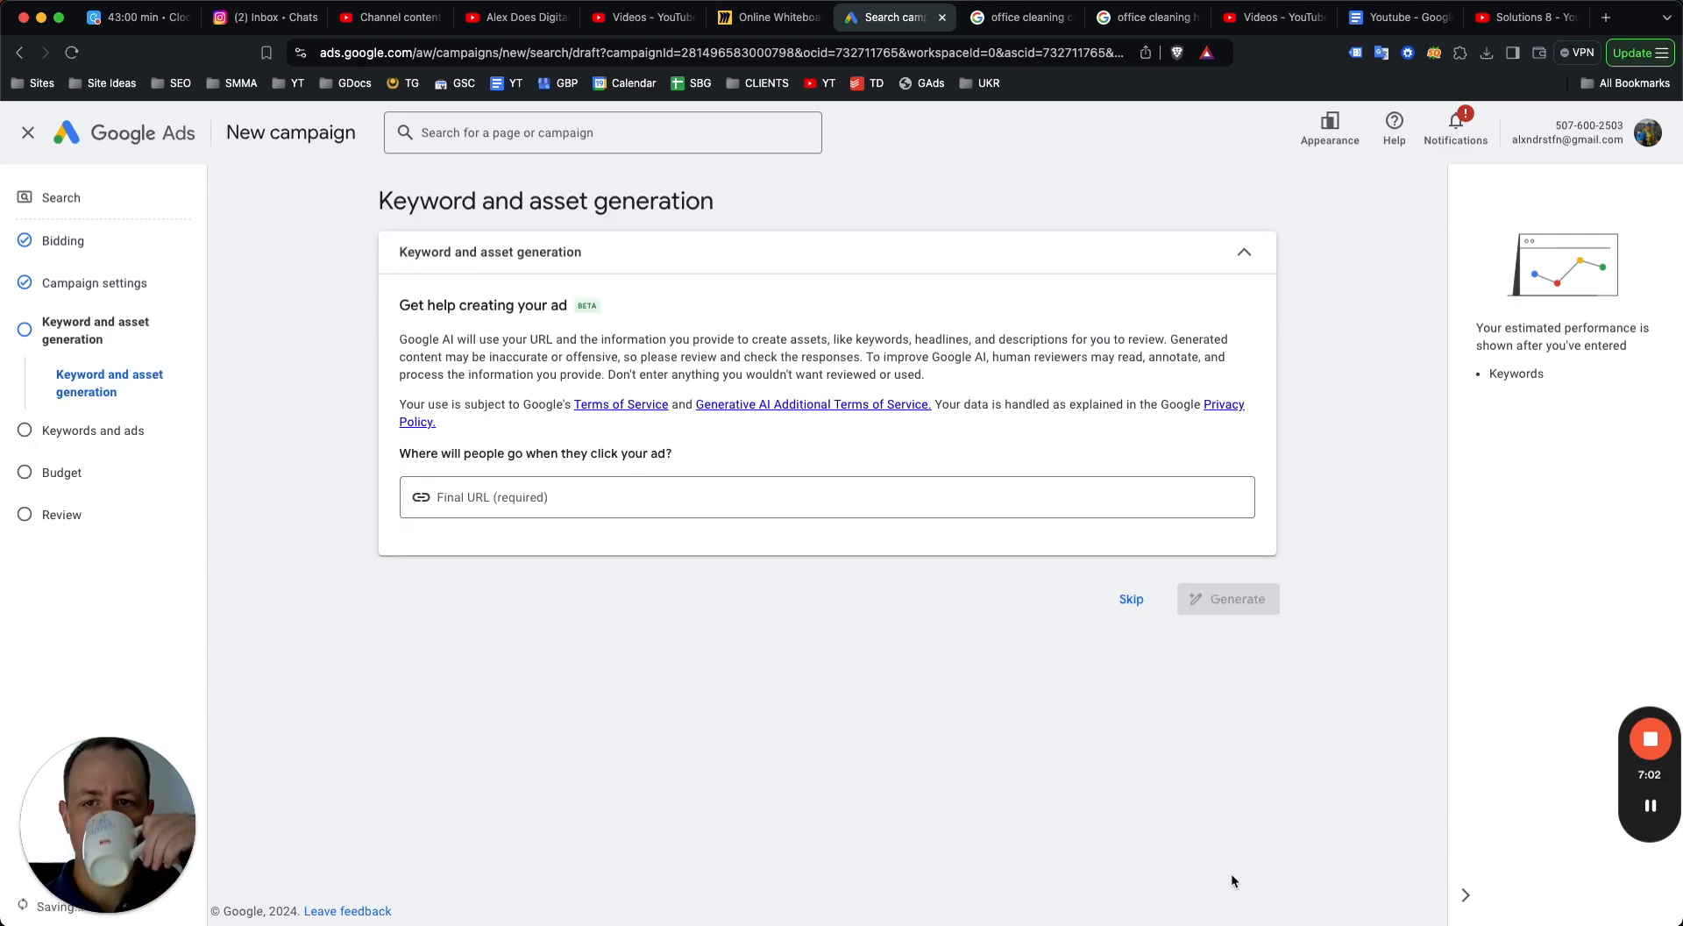
Skip asset generation and rename the ad group to Office Cleaning.
left_click(1114, 585)
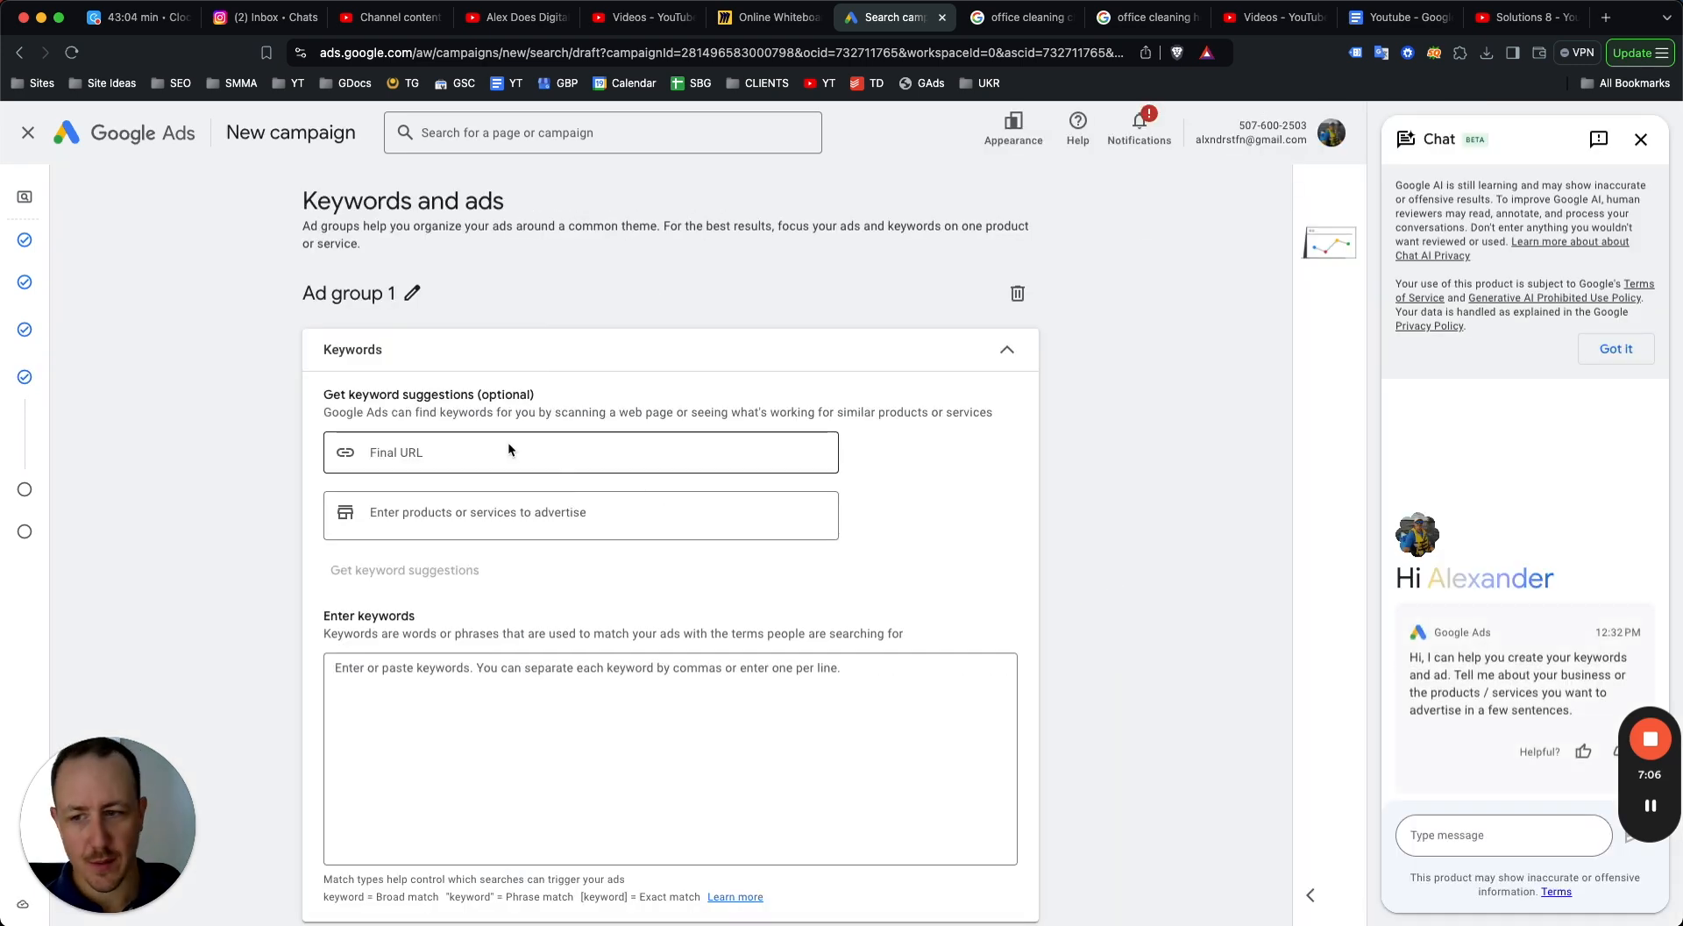
left_click(411, 293)
key("super+a")
type("Office Cleaning")
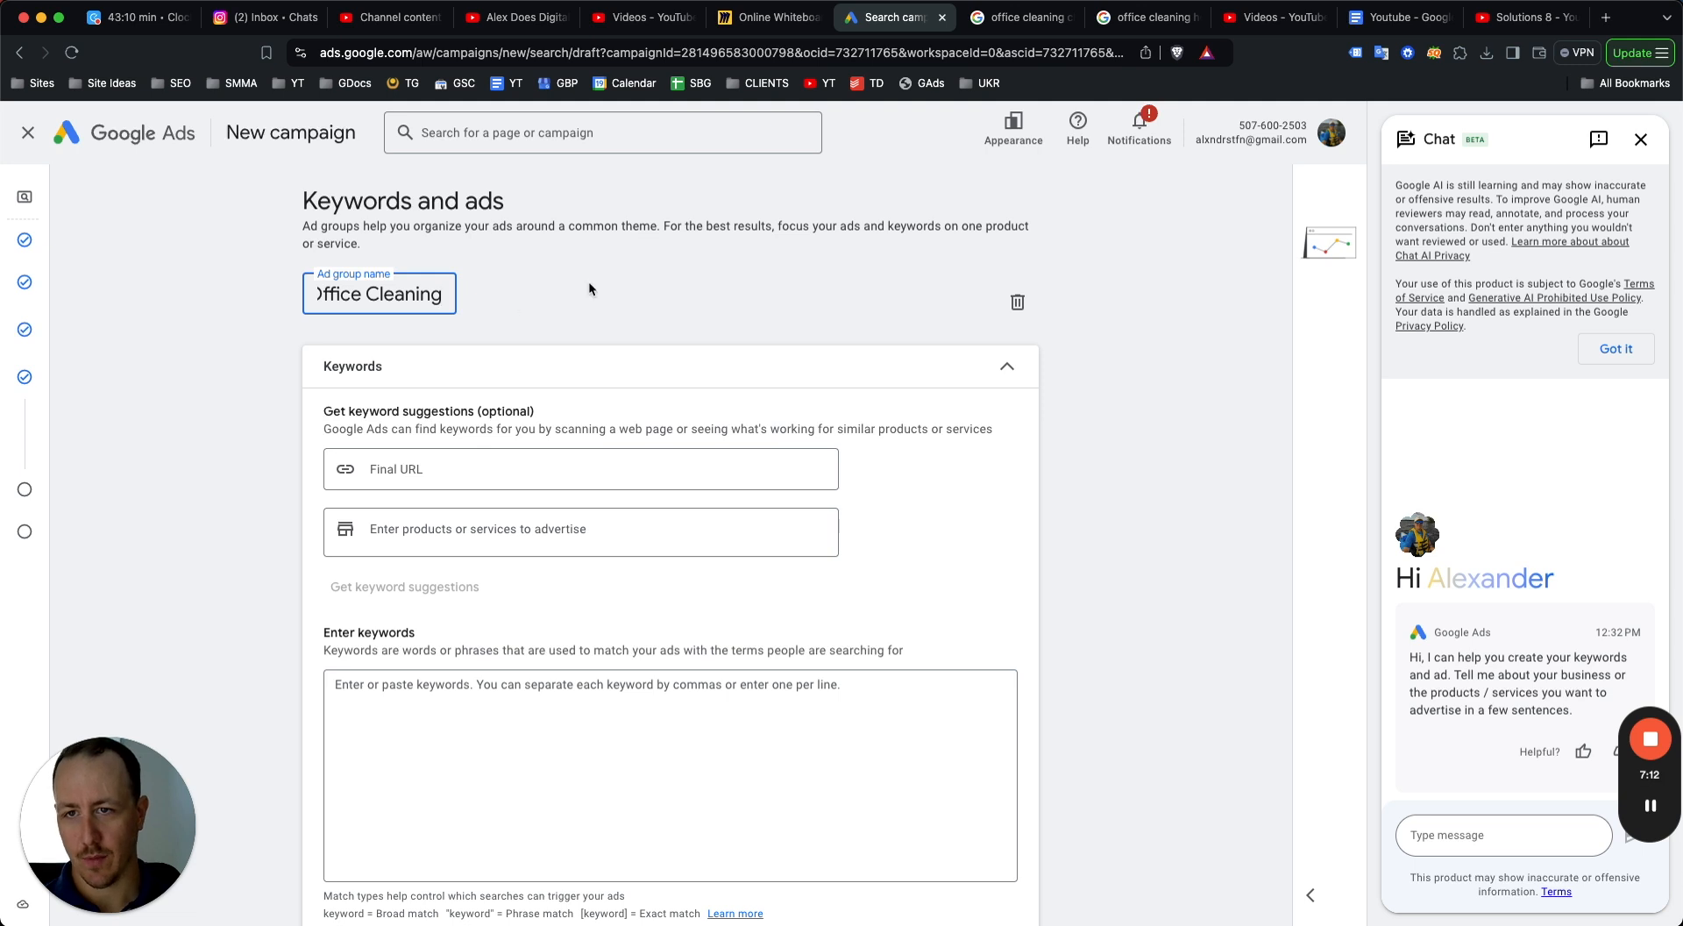
key("Return")
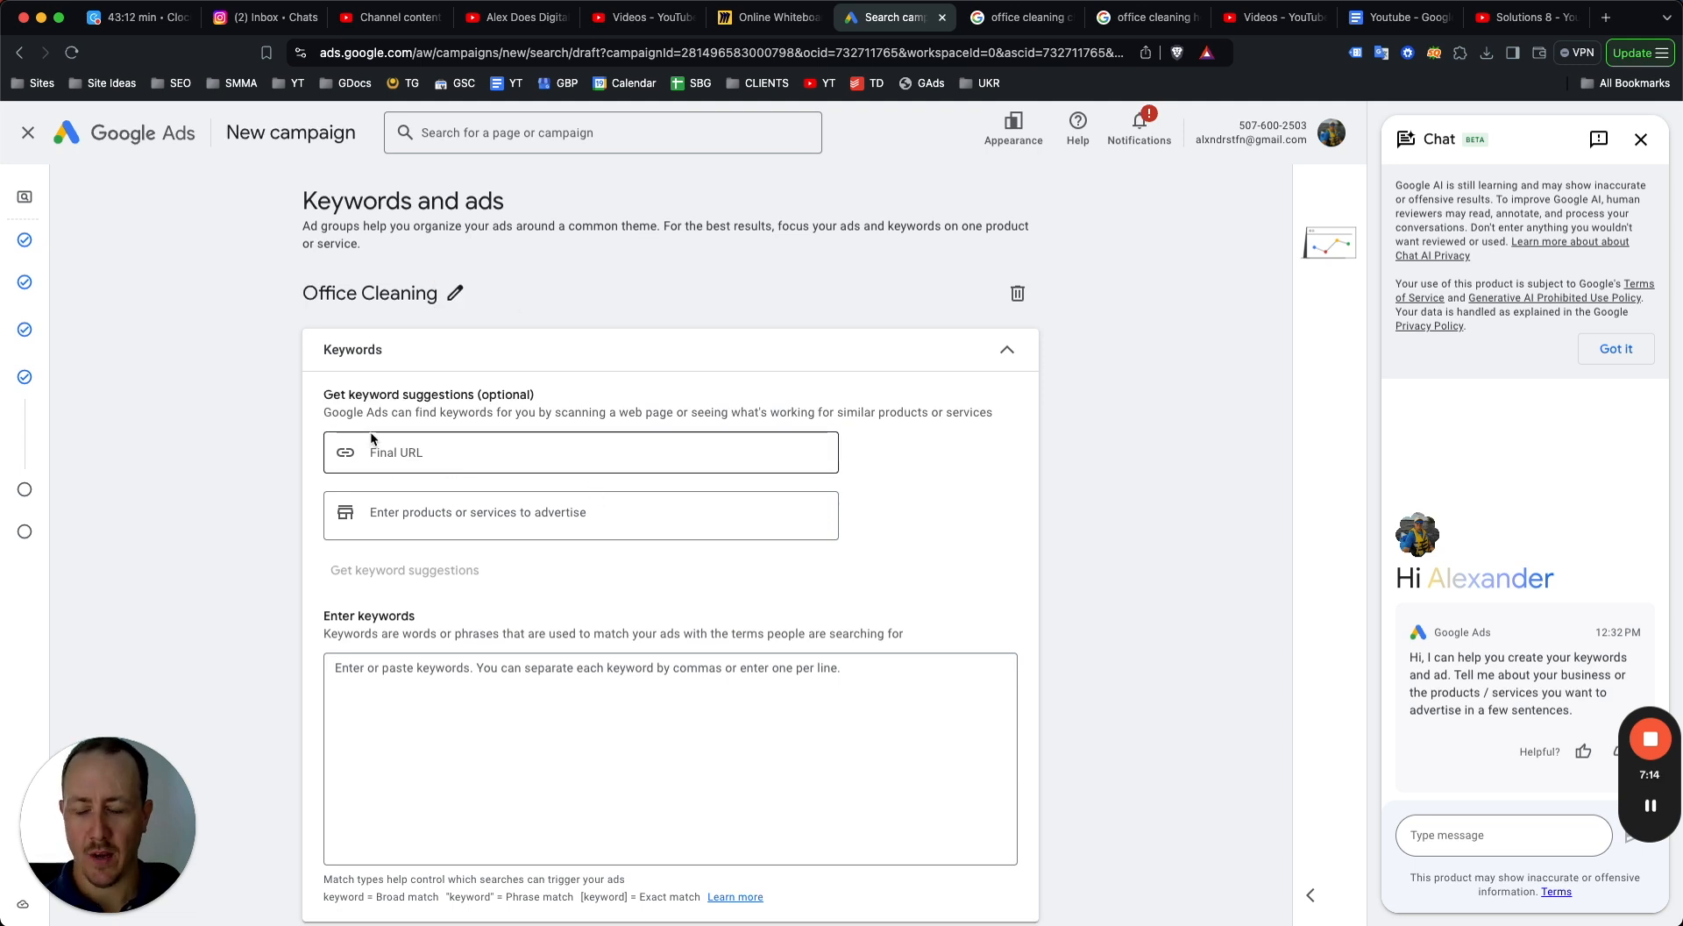
Enter the keywords office cleaning, office cleaning near me, and office cleaning services.
scroll(407, 434, "down", 2)
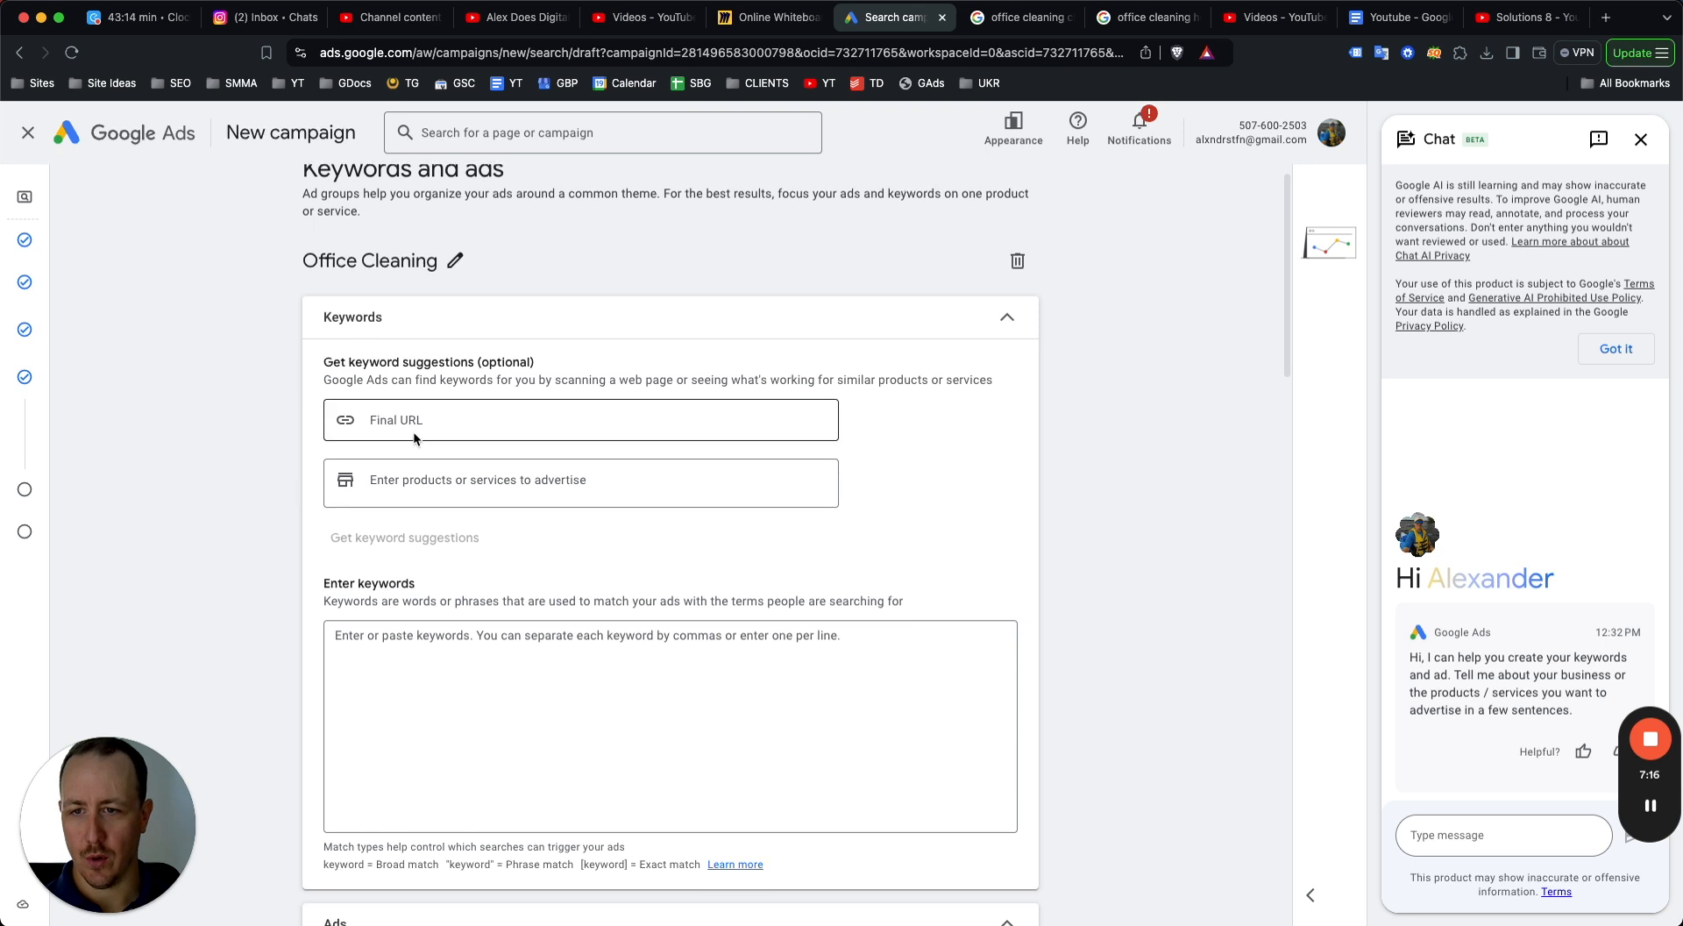
left_click(425, 569)
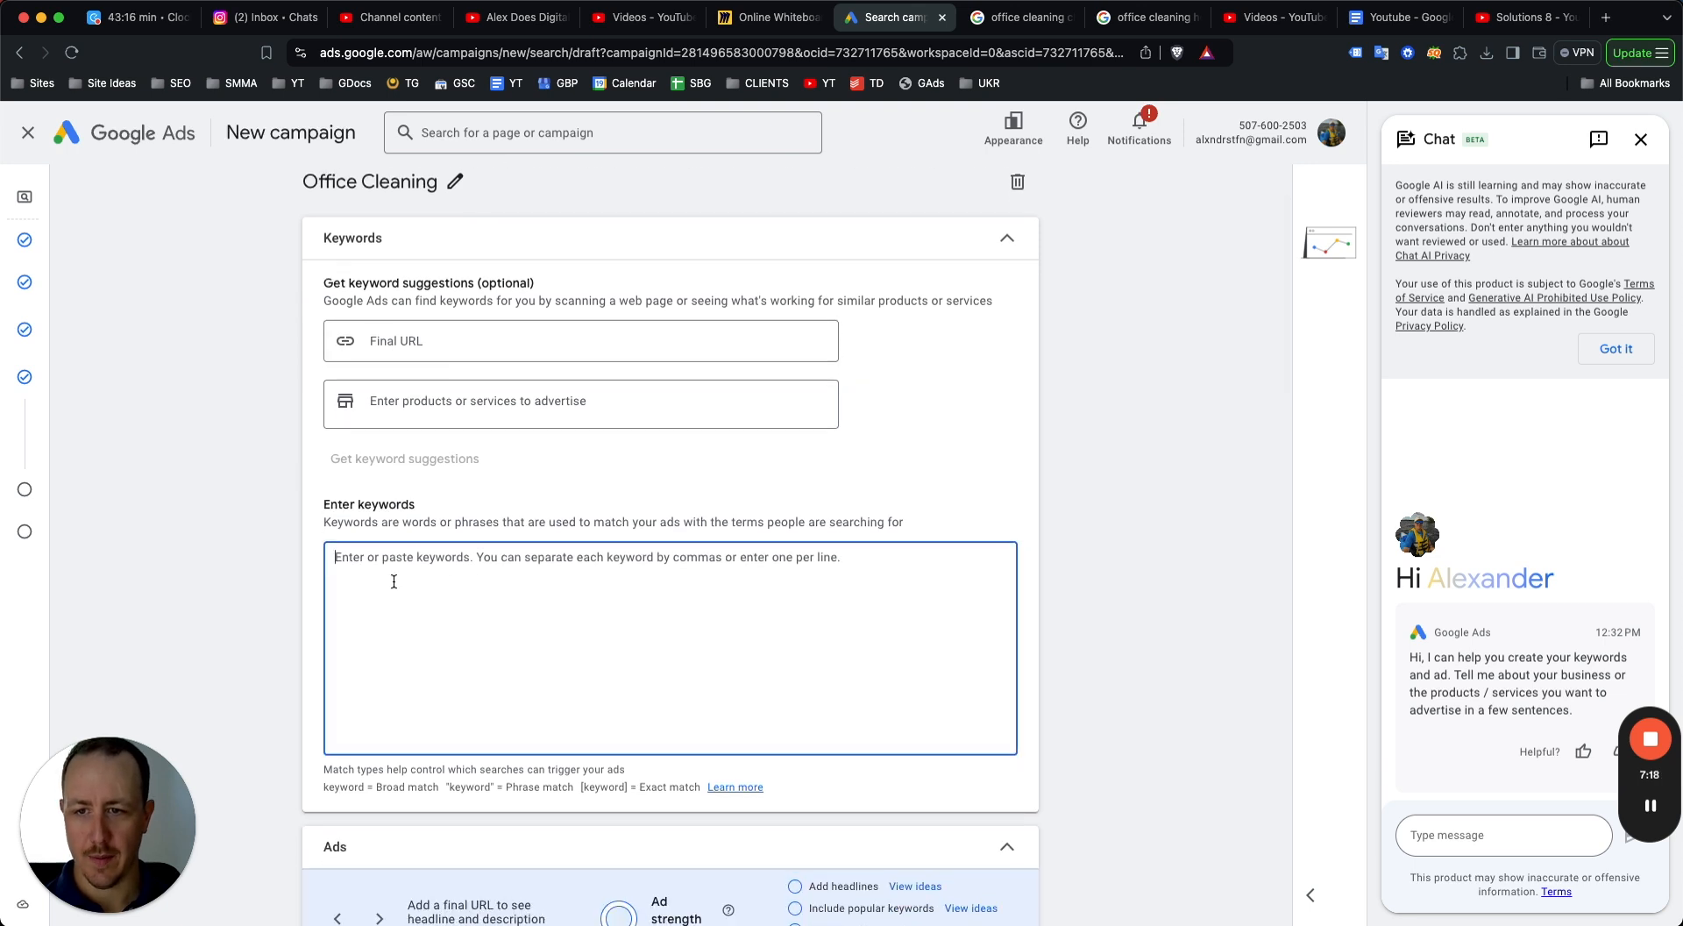
type("office")
type(" cleaning,")
type("office cleaning ")
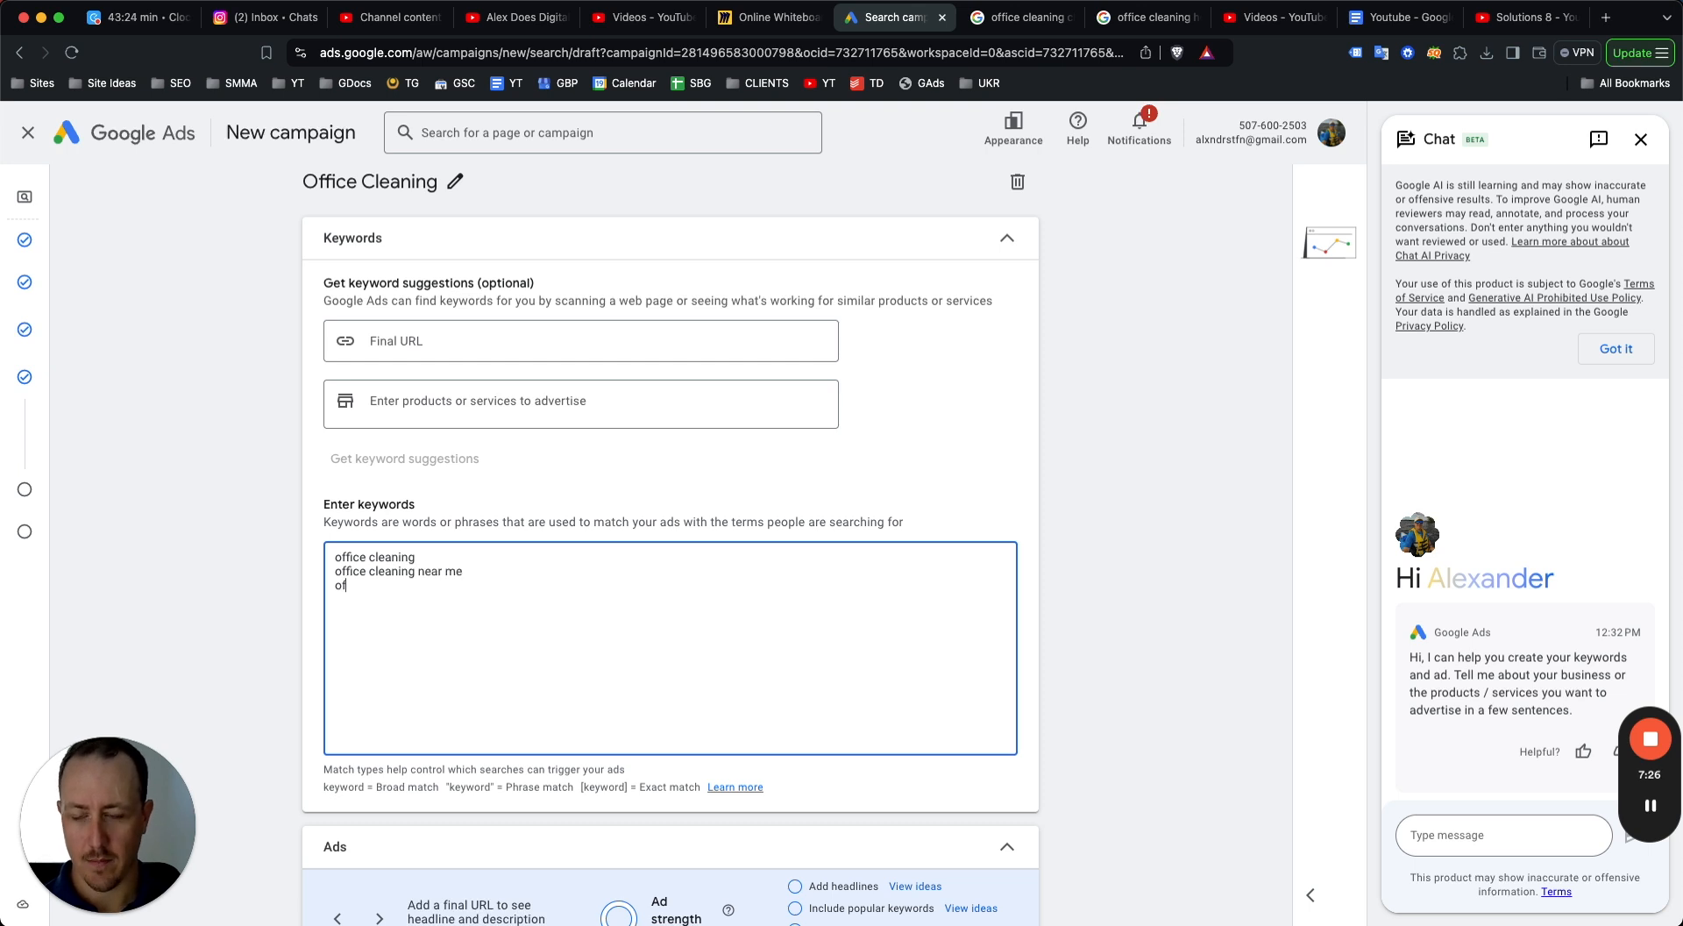
type("leaning services")
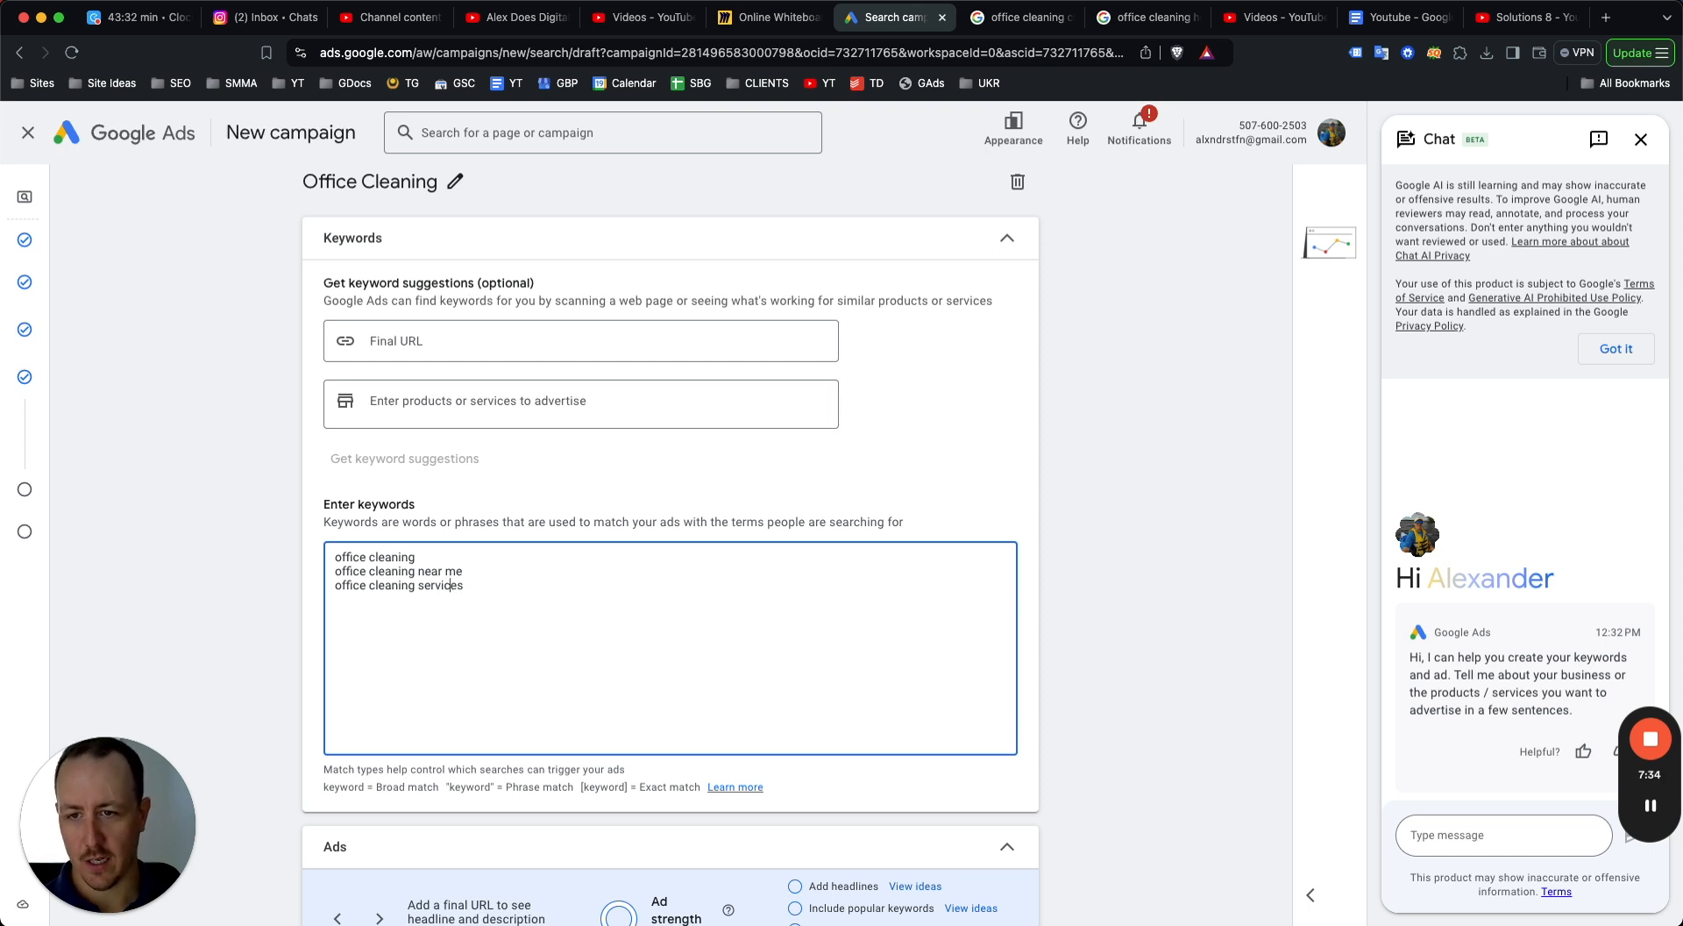
Try appending chicago to the first keyword, then delete it again.
left_click(418, 557)
type("chicago")
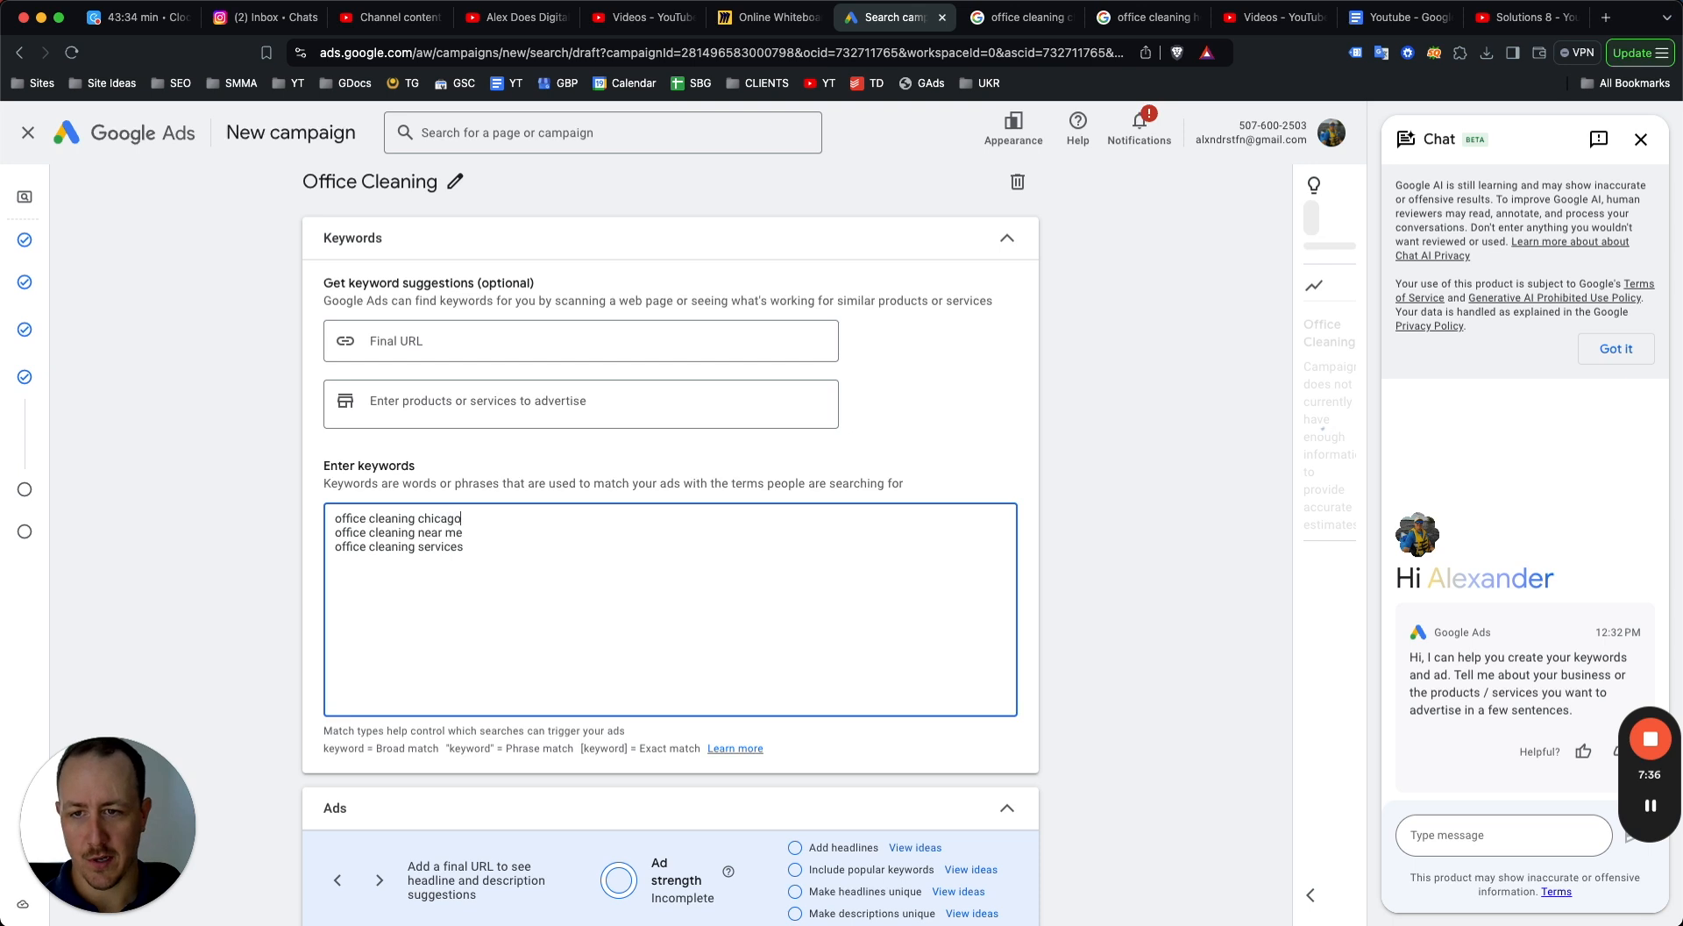
left_click_drag(415, 517, 289, 506)
double_click(435, 517)
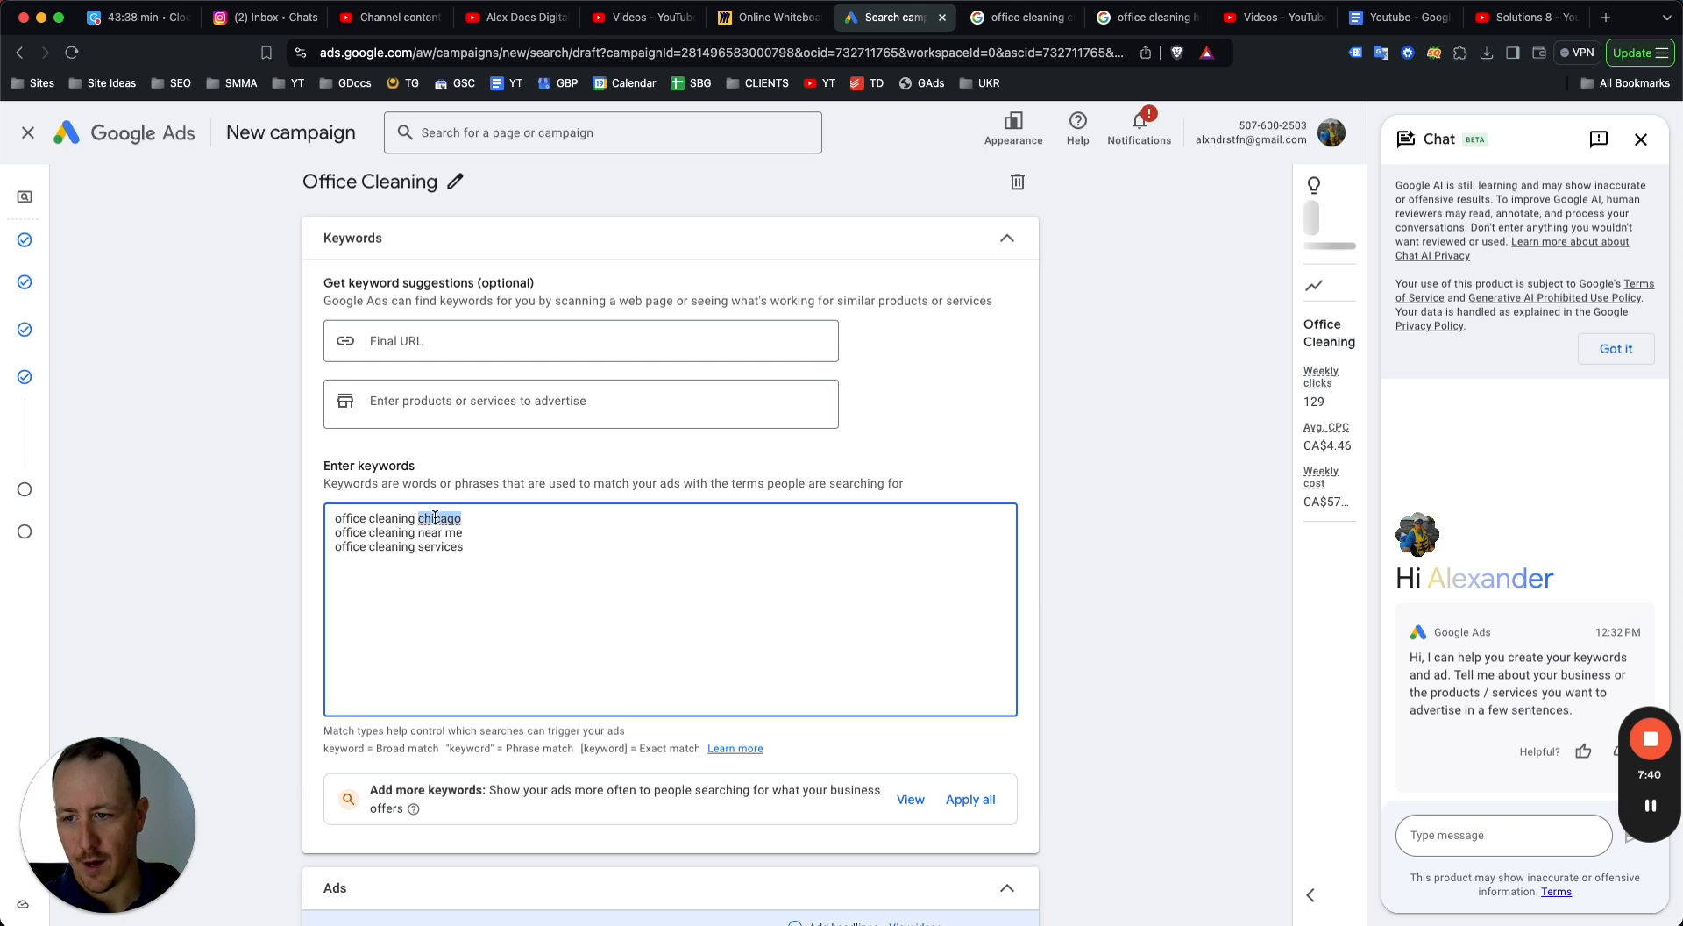
key("BackSpace")
key("BackSpace")
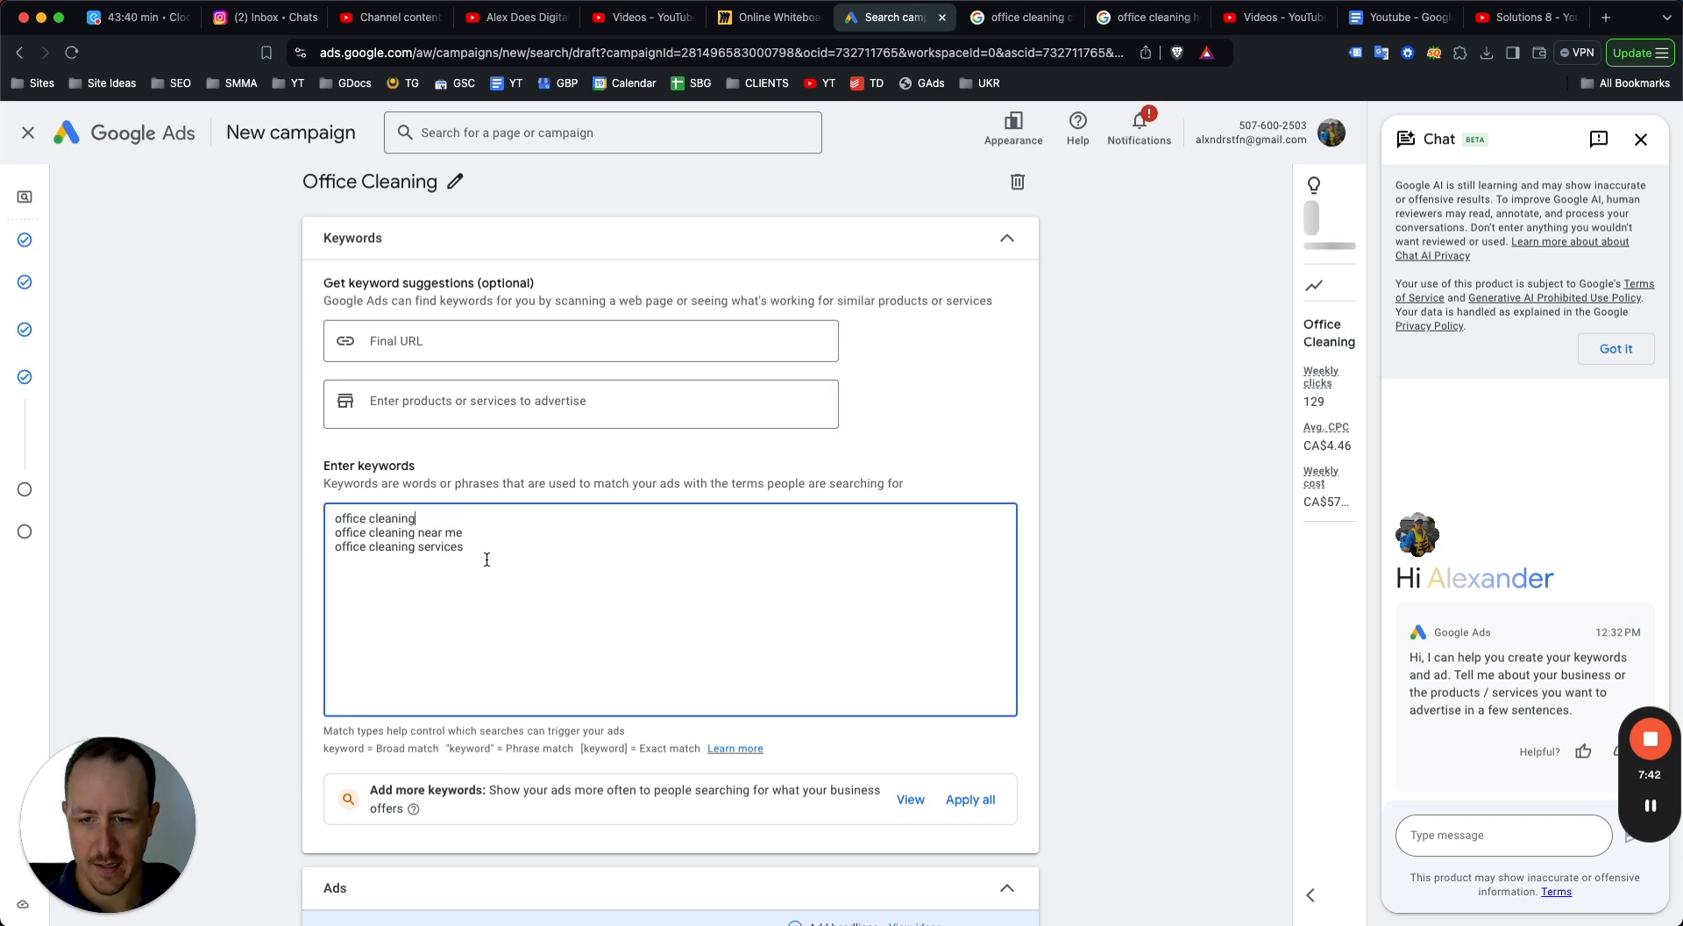
Wrap the first keyword in quotes to make "office cleaning" a phrase match, and close the chat panel.
key("super+Left")
type("\"")
key("super+a")
key("Right")
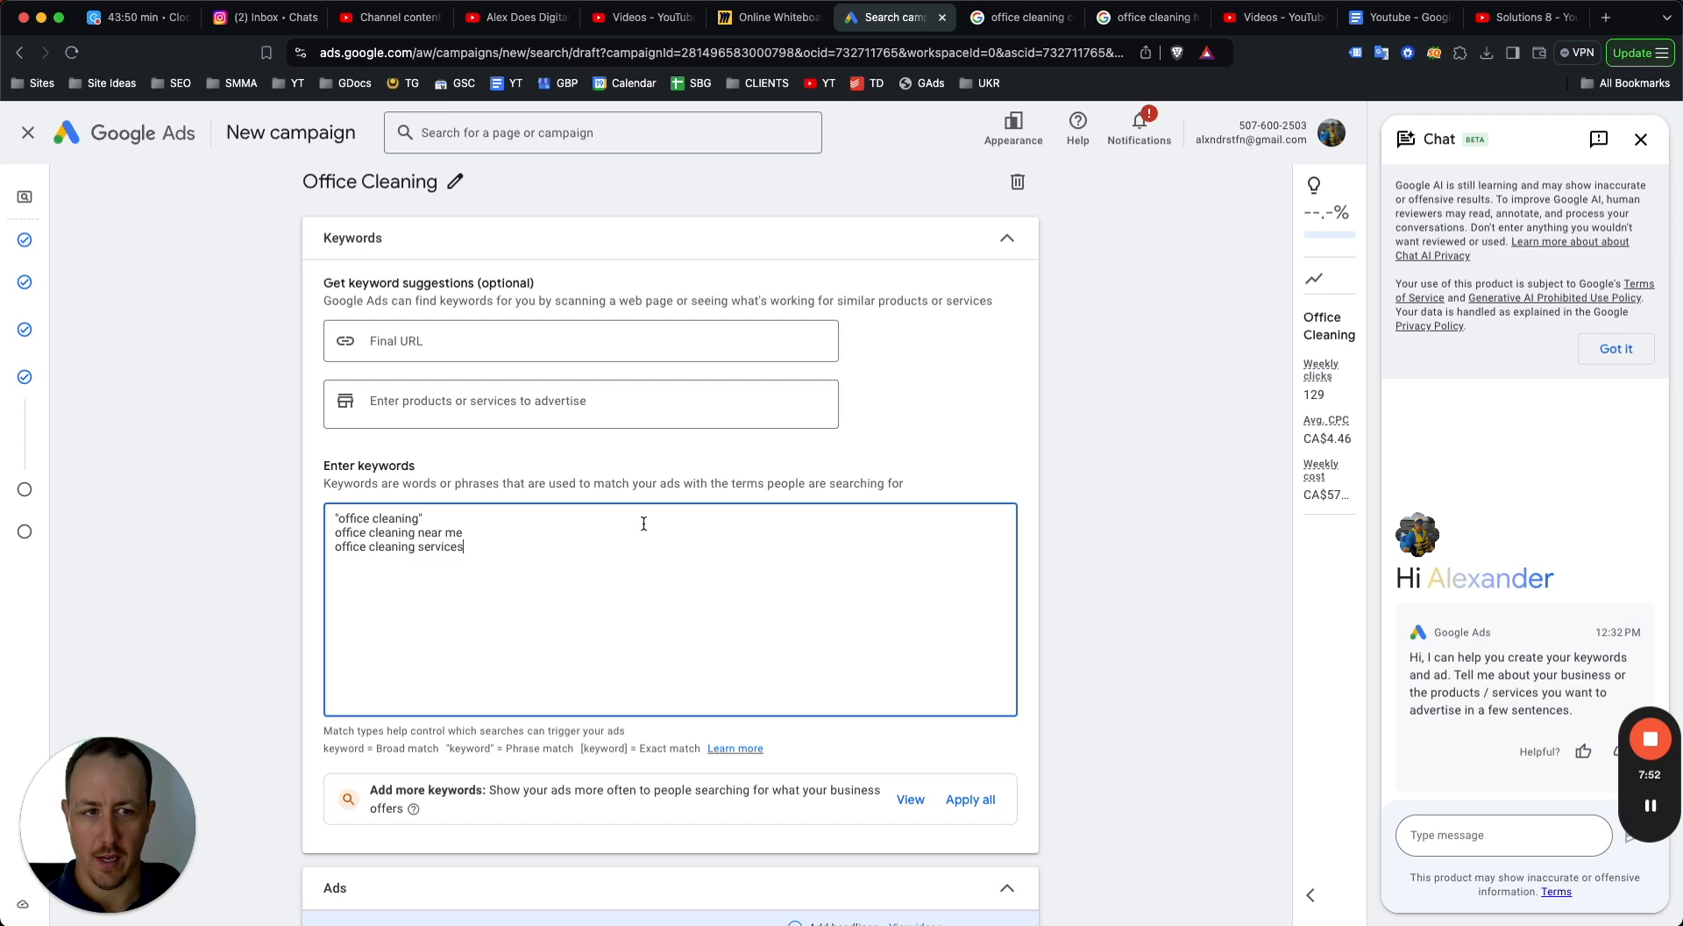
left_click(1640, 138)
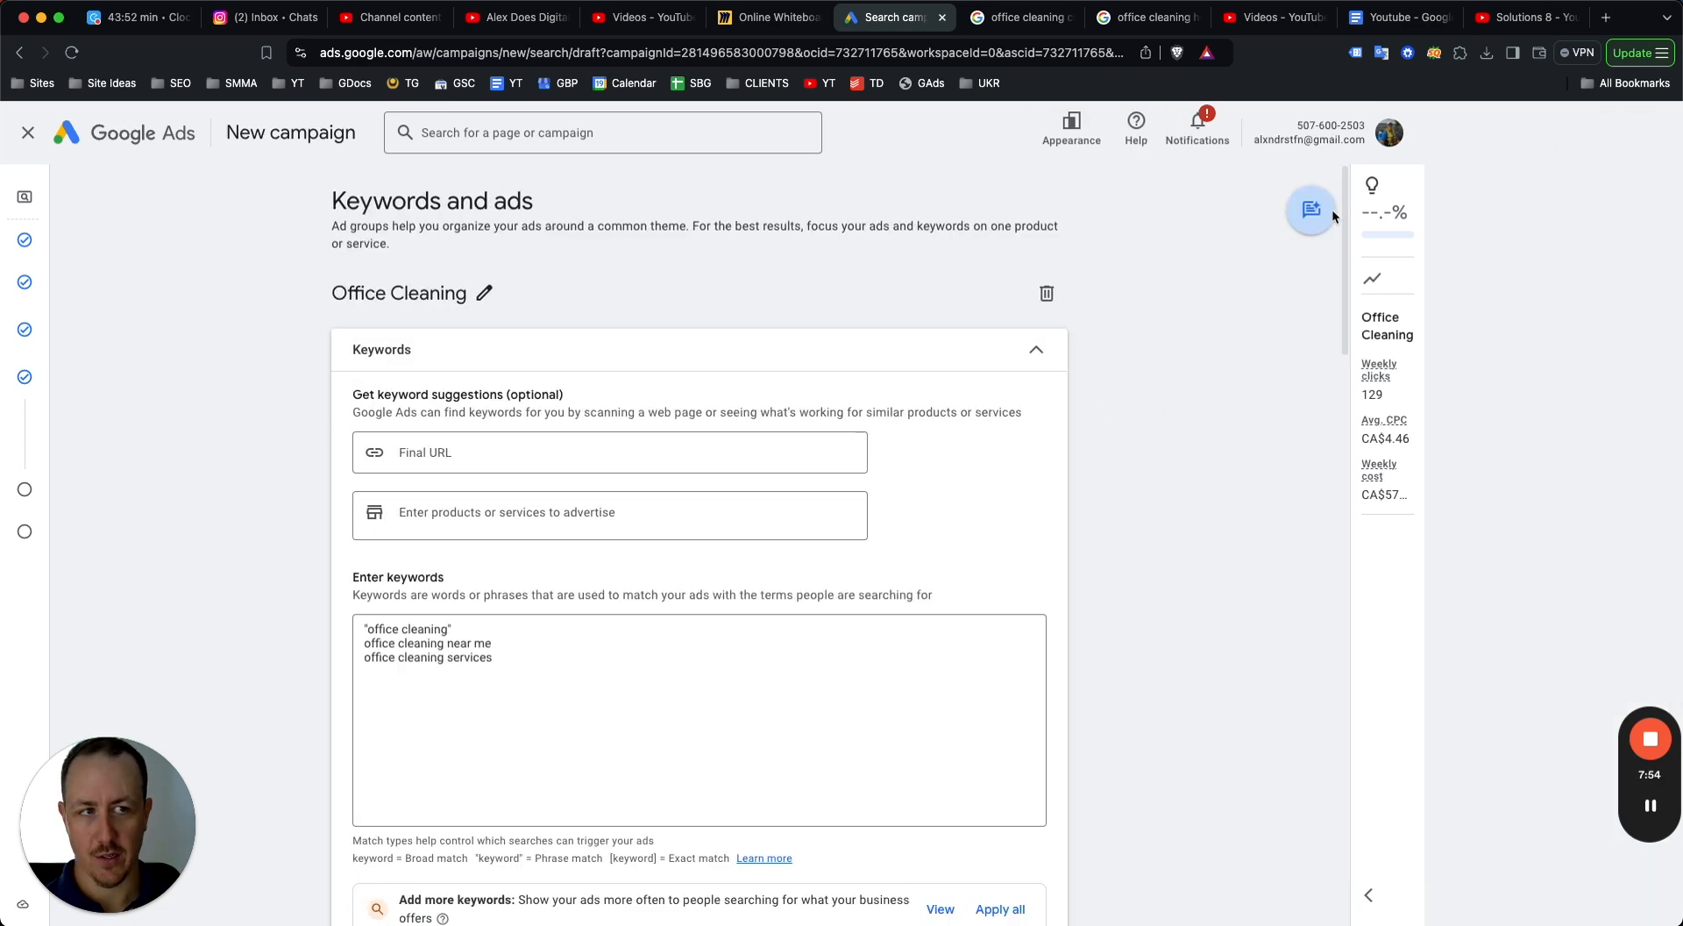
scroll(712, 513, "down", 3)
scroll(712, 513, "down", 6)
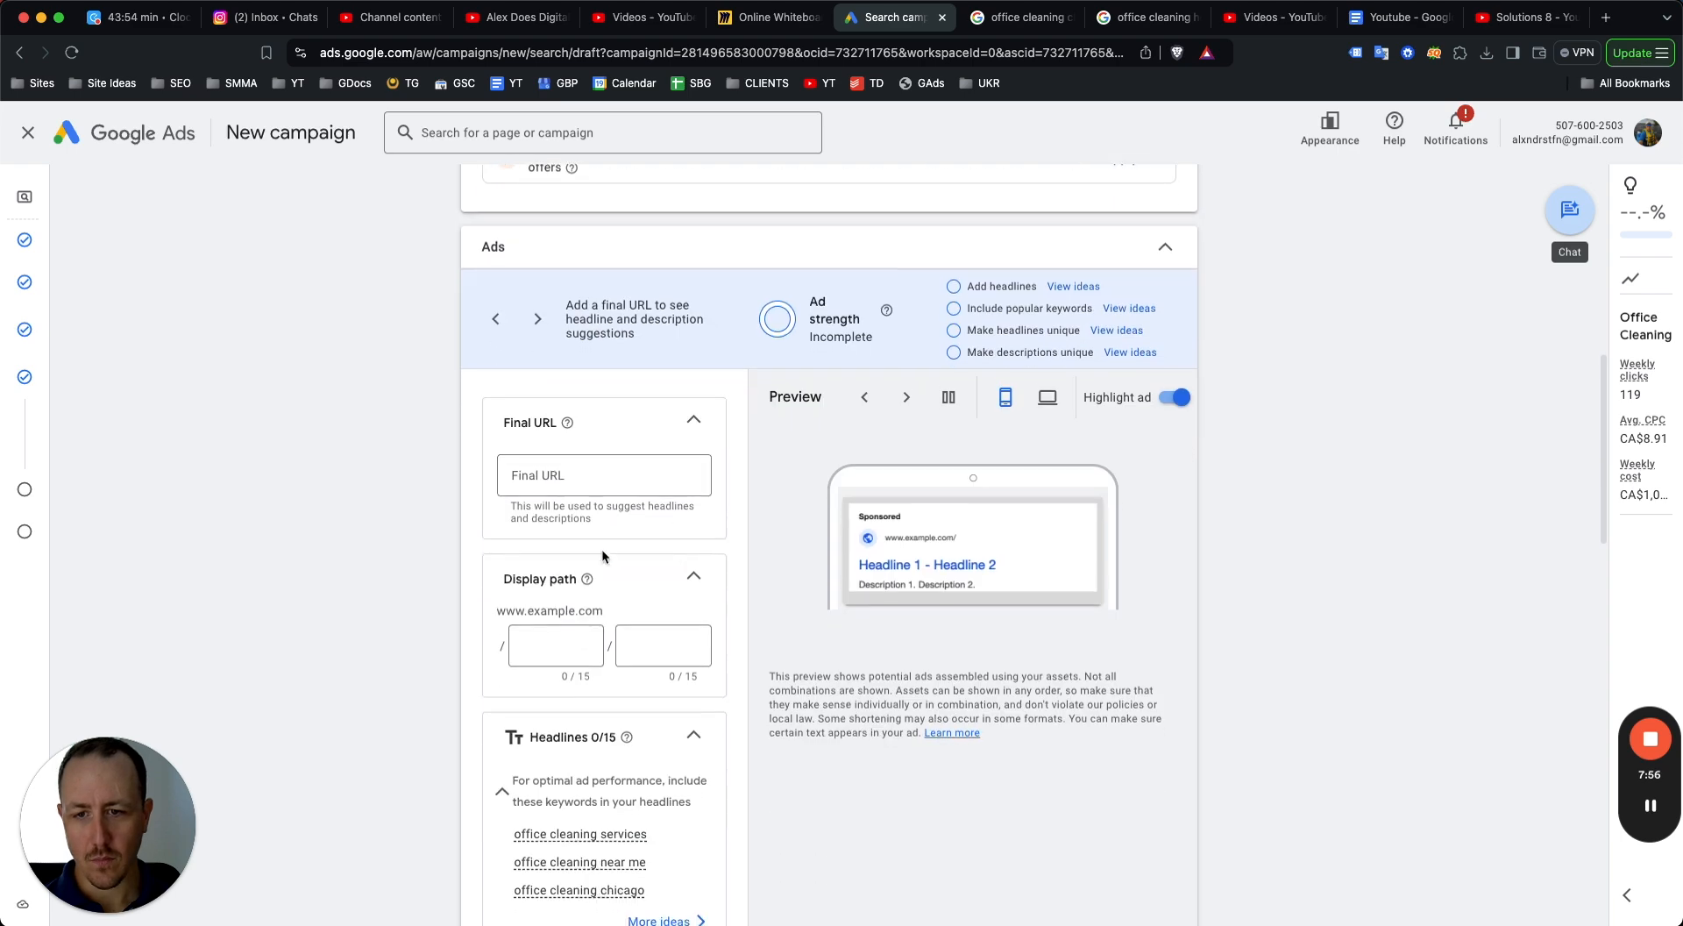
left_click(571, 462)
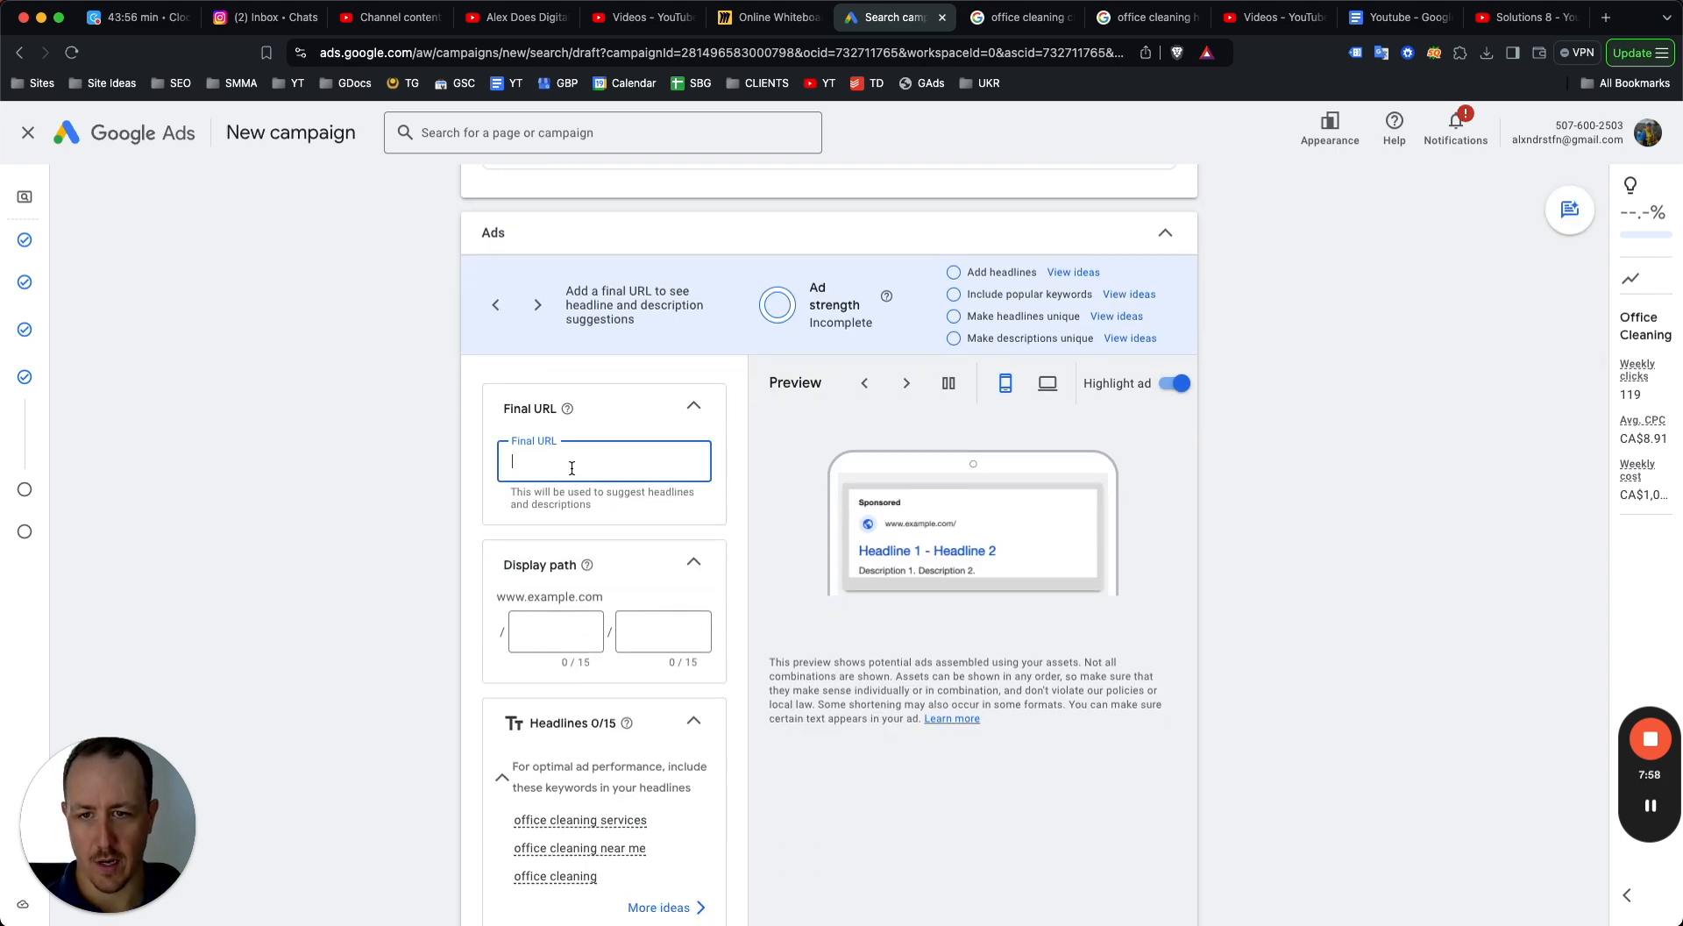
type("yoursite.co")
type("m/c")
type("offic")
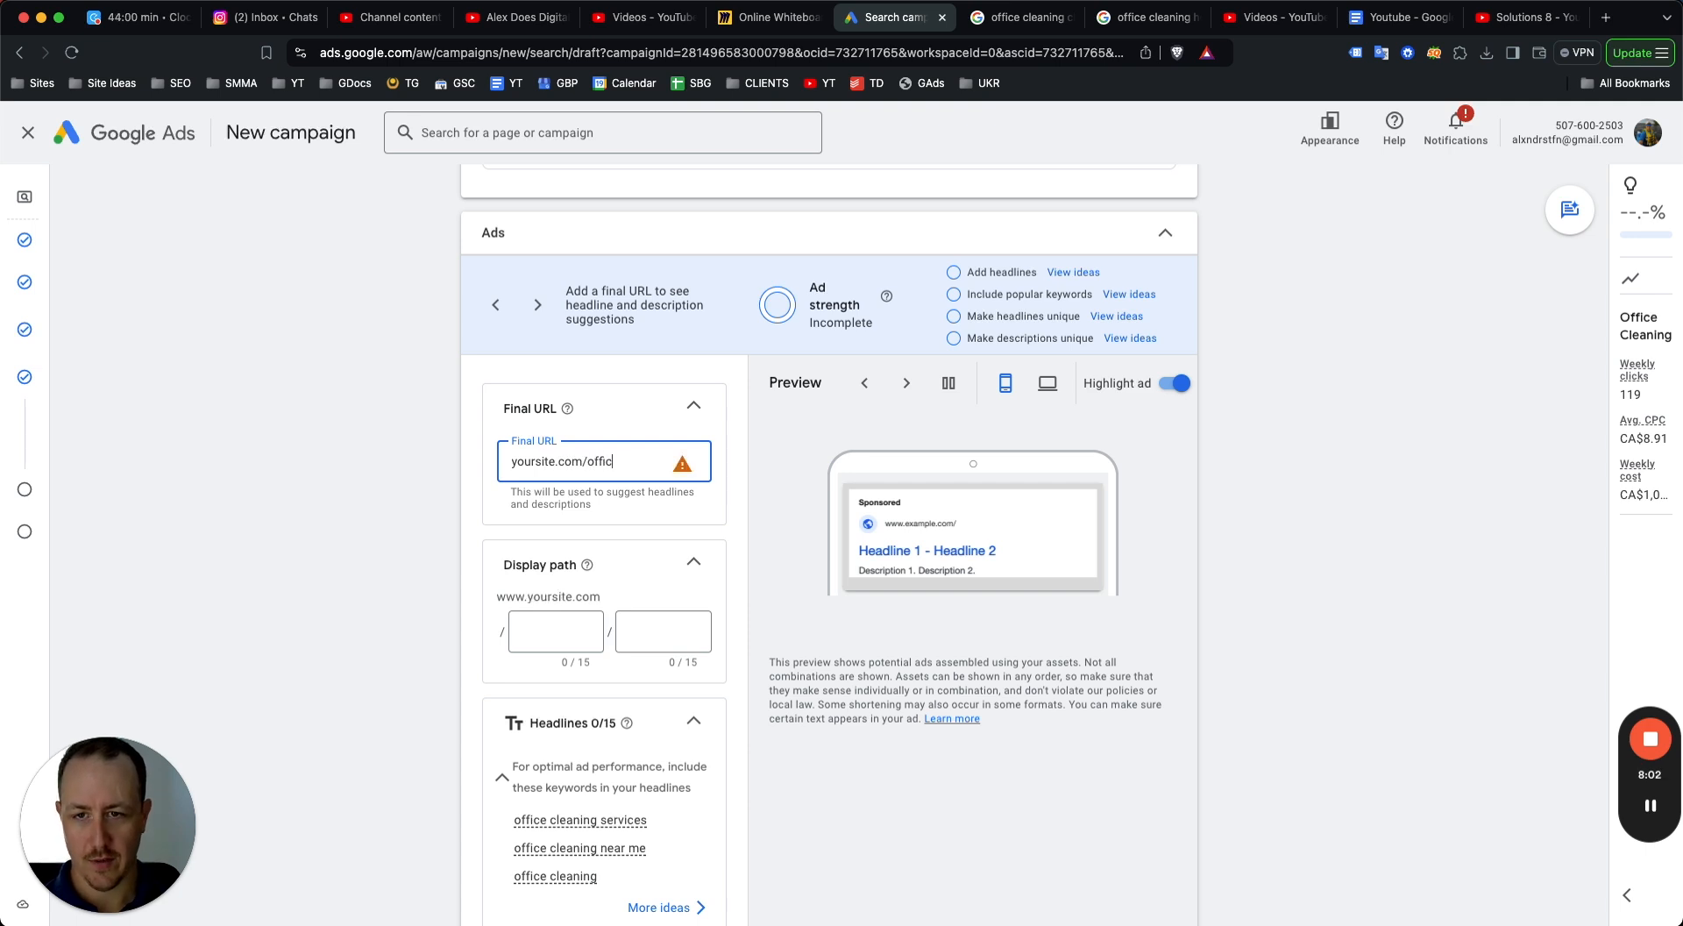
type("e-cleaninghttps:/")
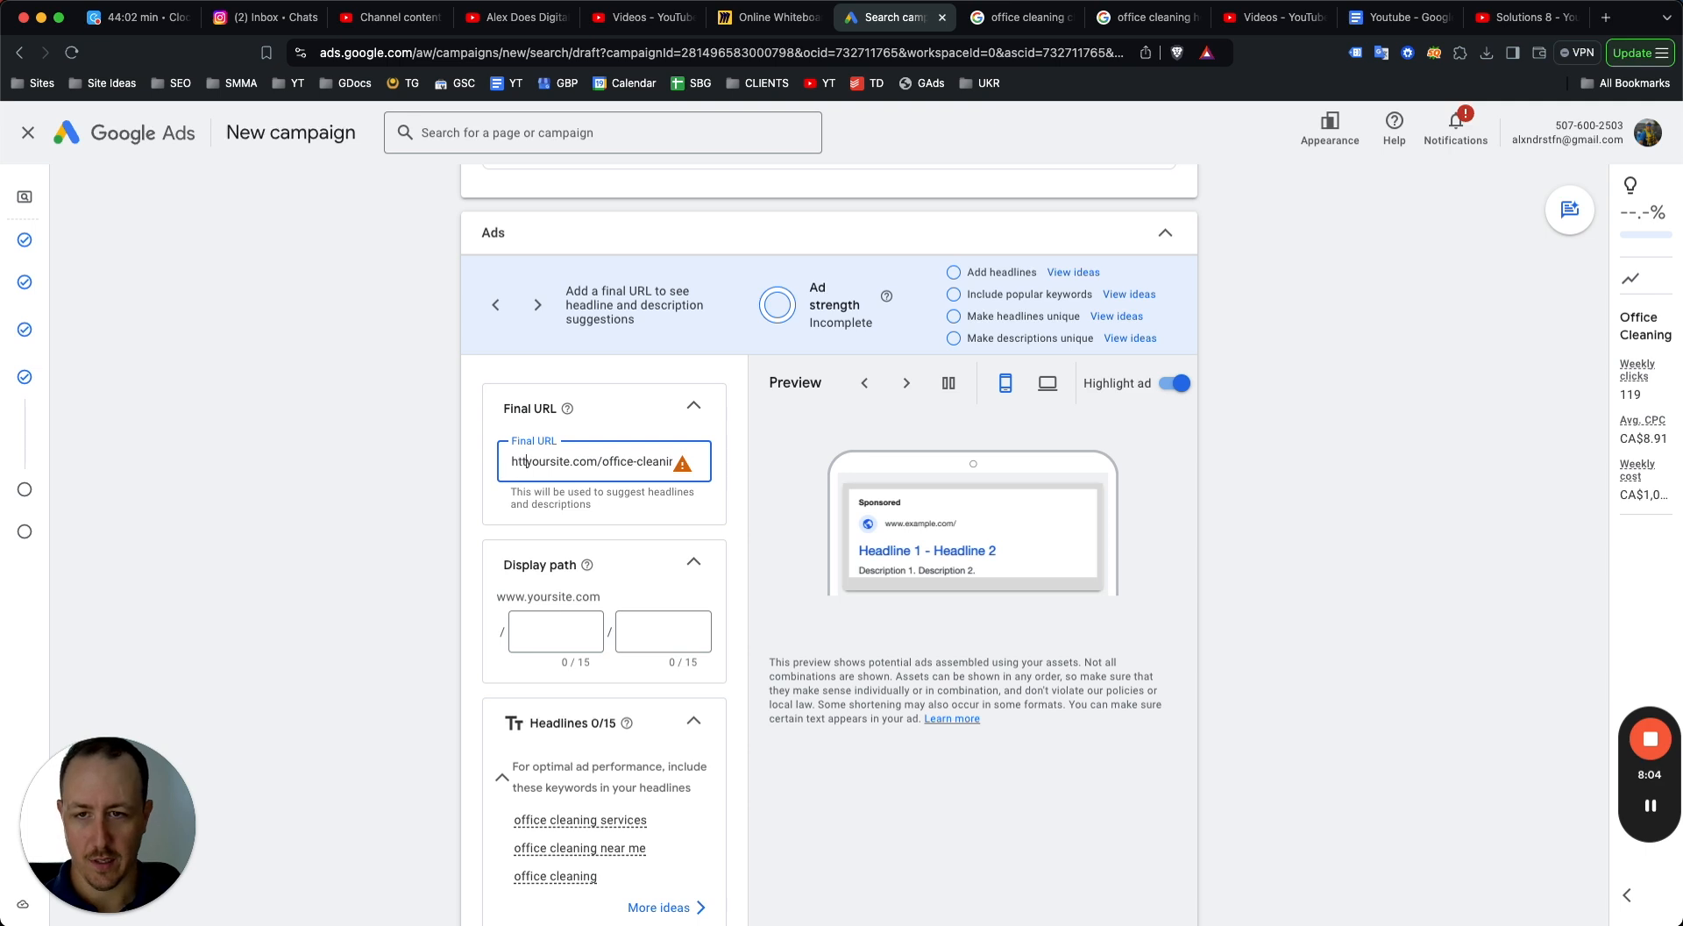
type("/")
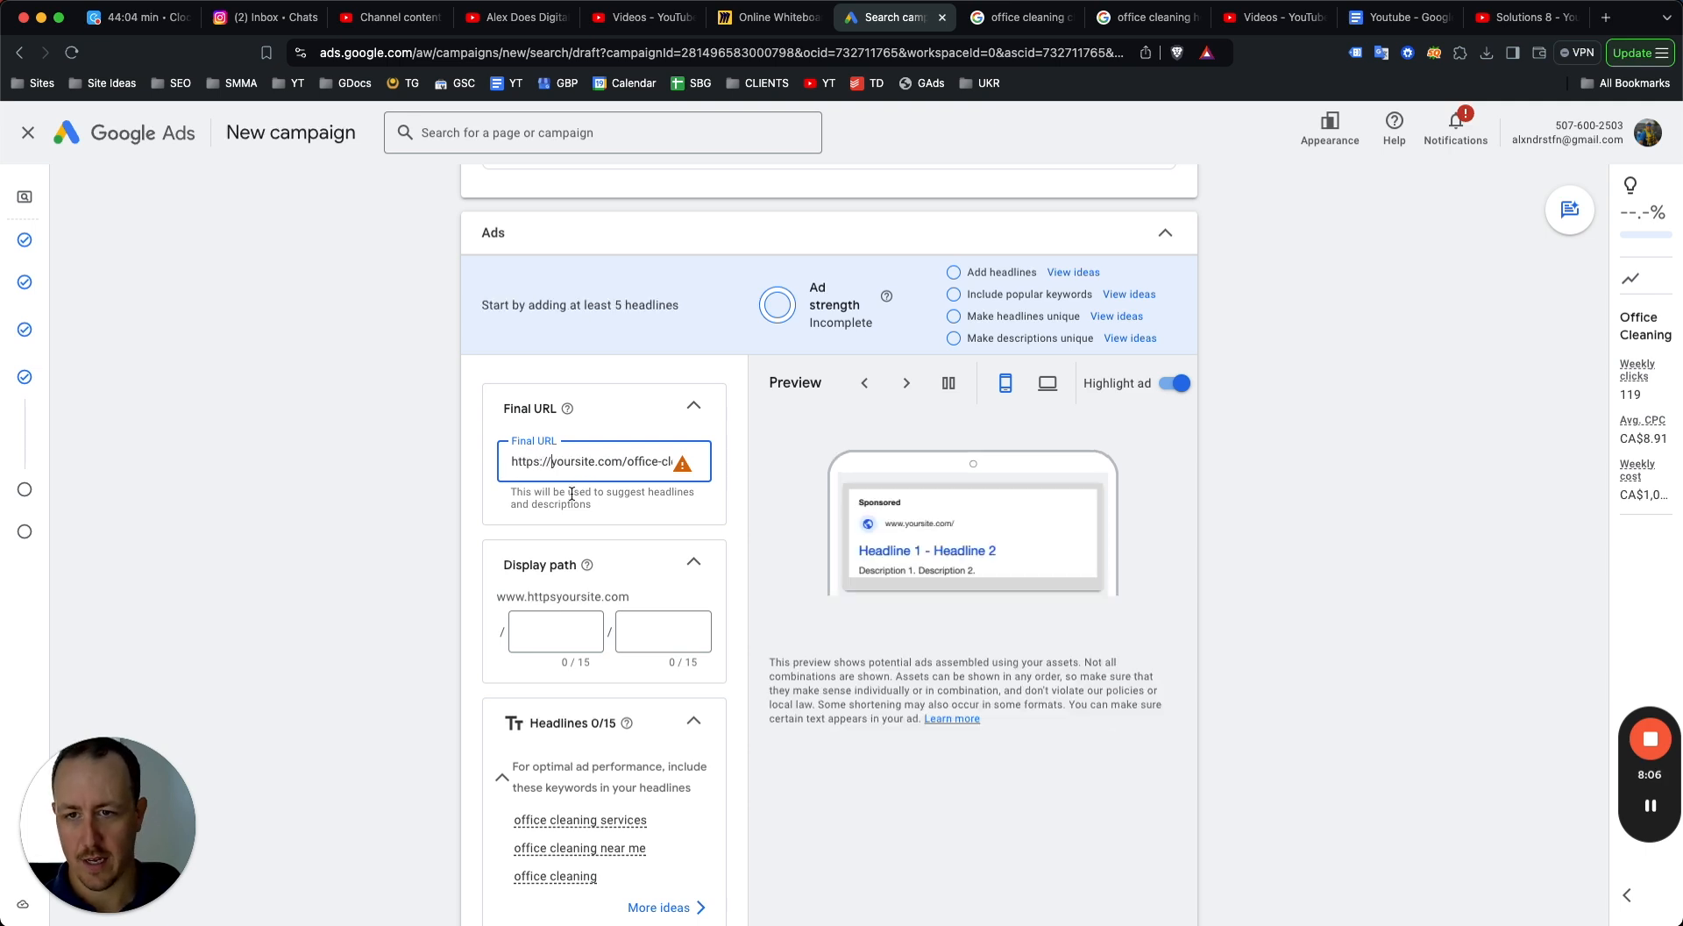
Set the display path to chicago / office-cleaning.
left_click(564, 635)
type("offic")
key("BackSpace")
key("BackSpace")
key("BackSpace")
key("BackSpace")
key("BackSpace")
type("chicago")
key("Tab")
type("office-clea")
key("BackSpace")
key("BackSpace")
type("leaning")
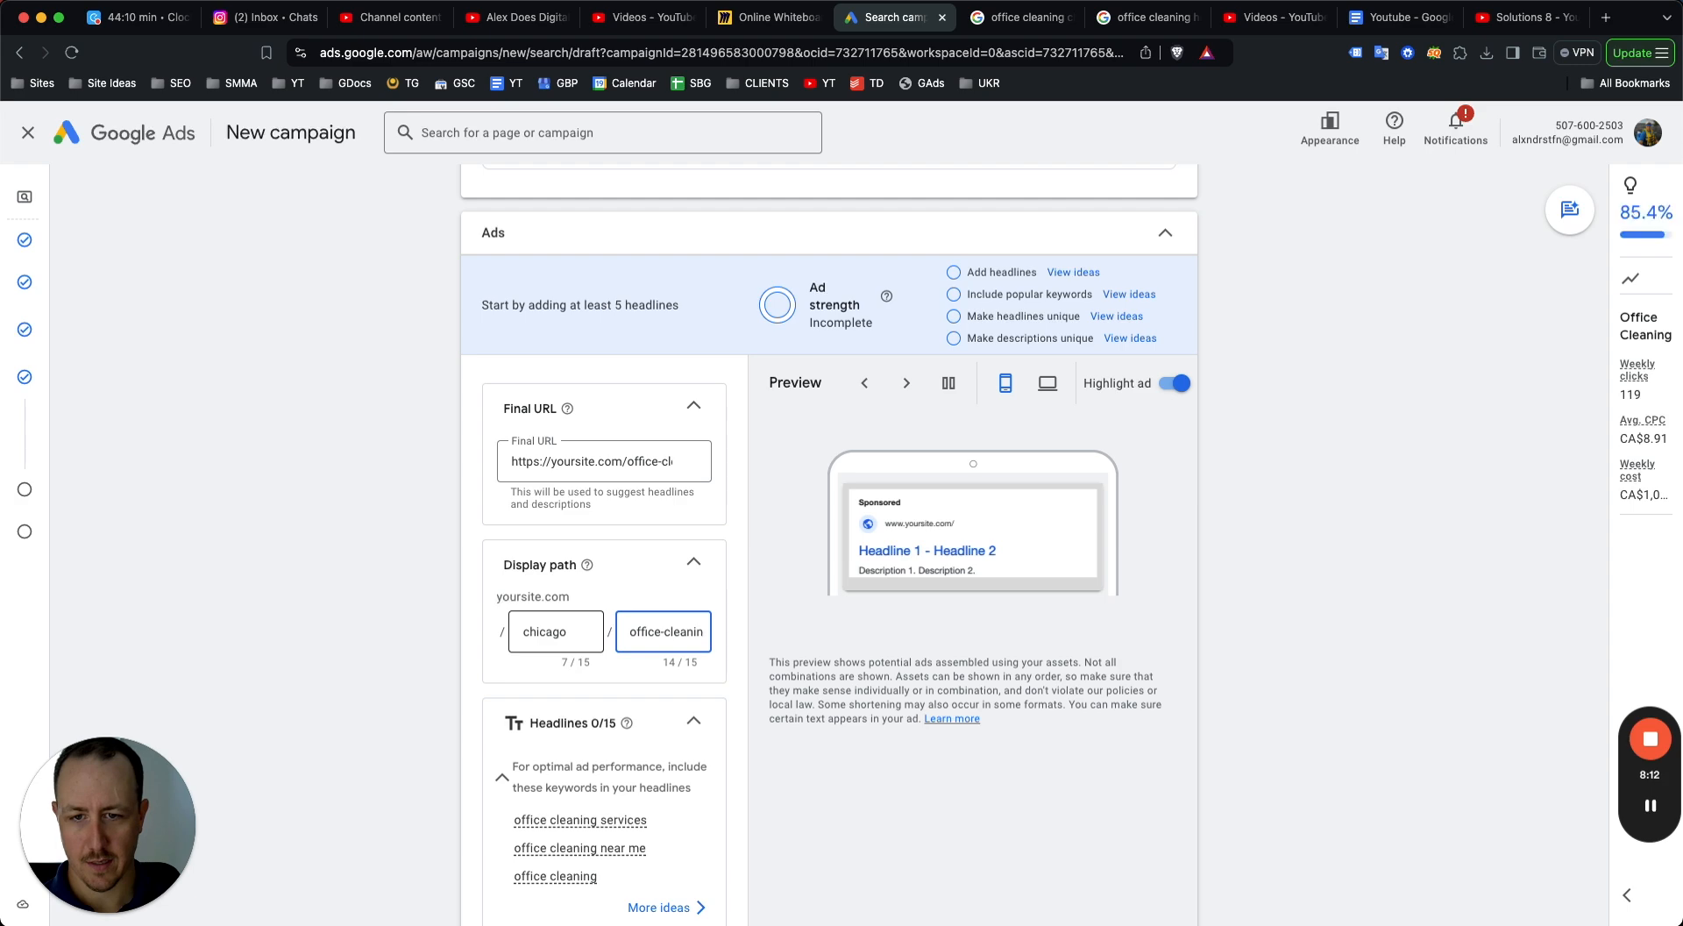
left_click(1274, 658)
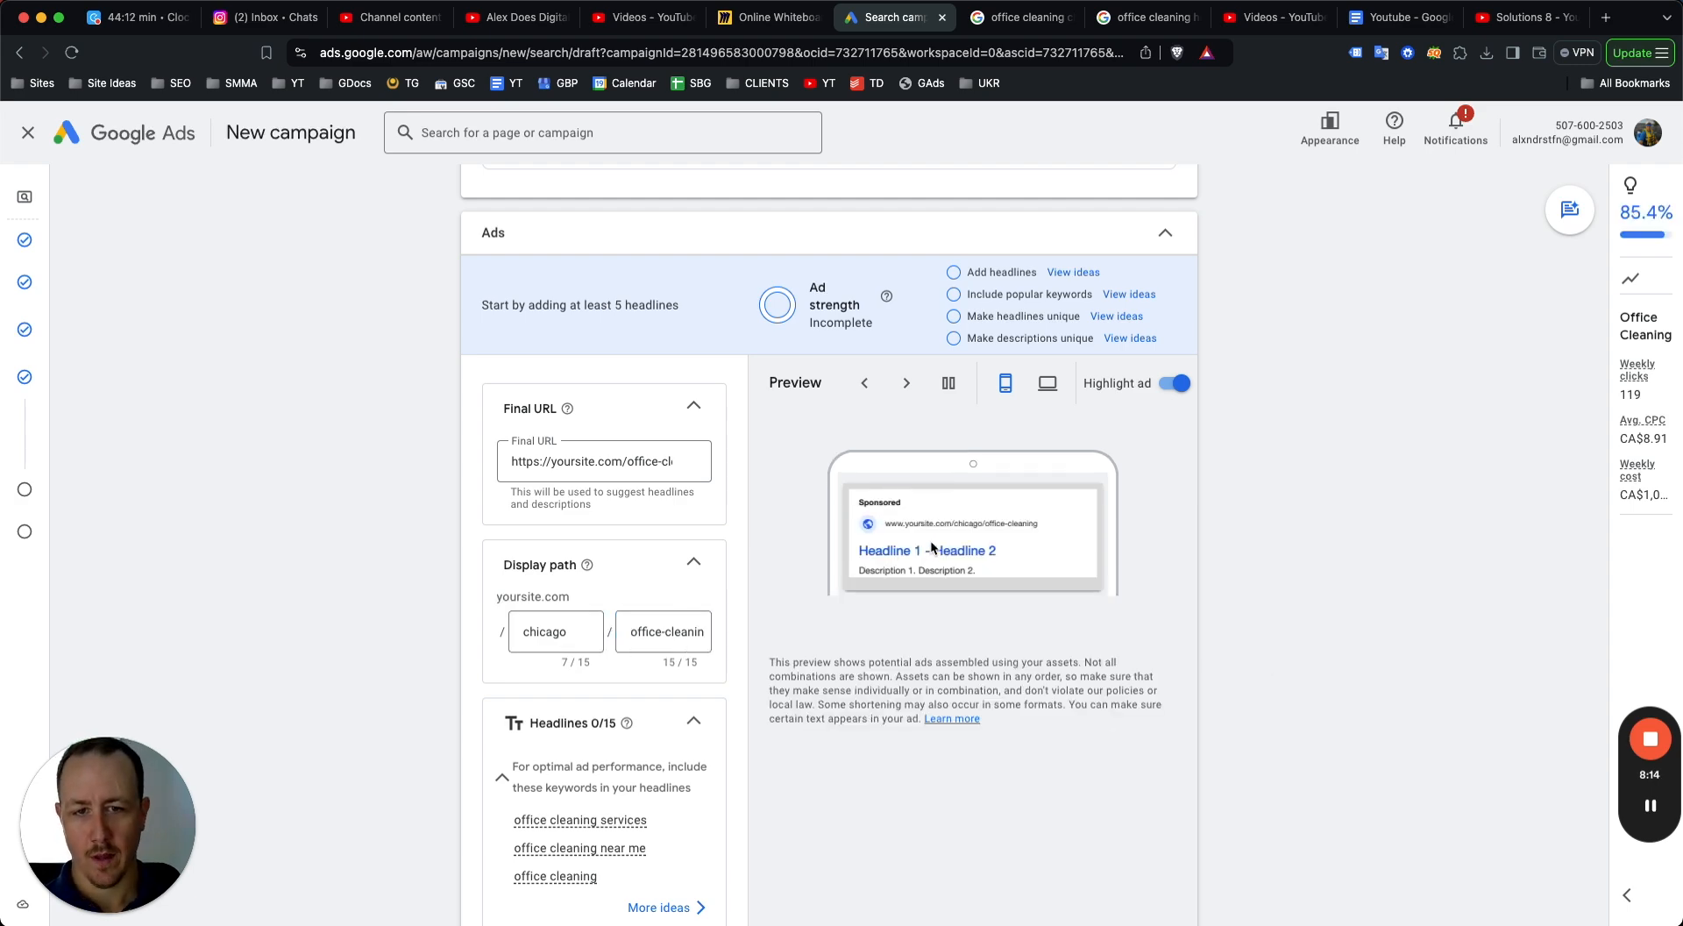
Add the headline "Office Cleaning in Chicago" and pin it to position 1.
scroll(954, 535, "up", 5)
scroll(957, 533, "up", 3)
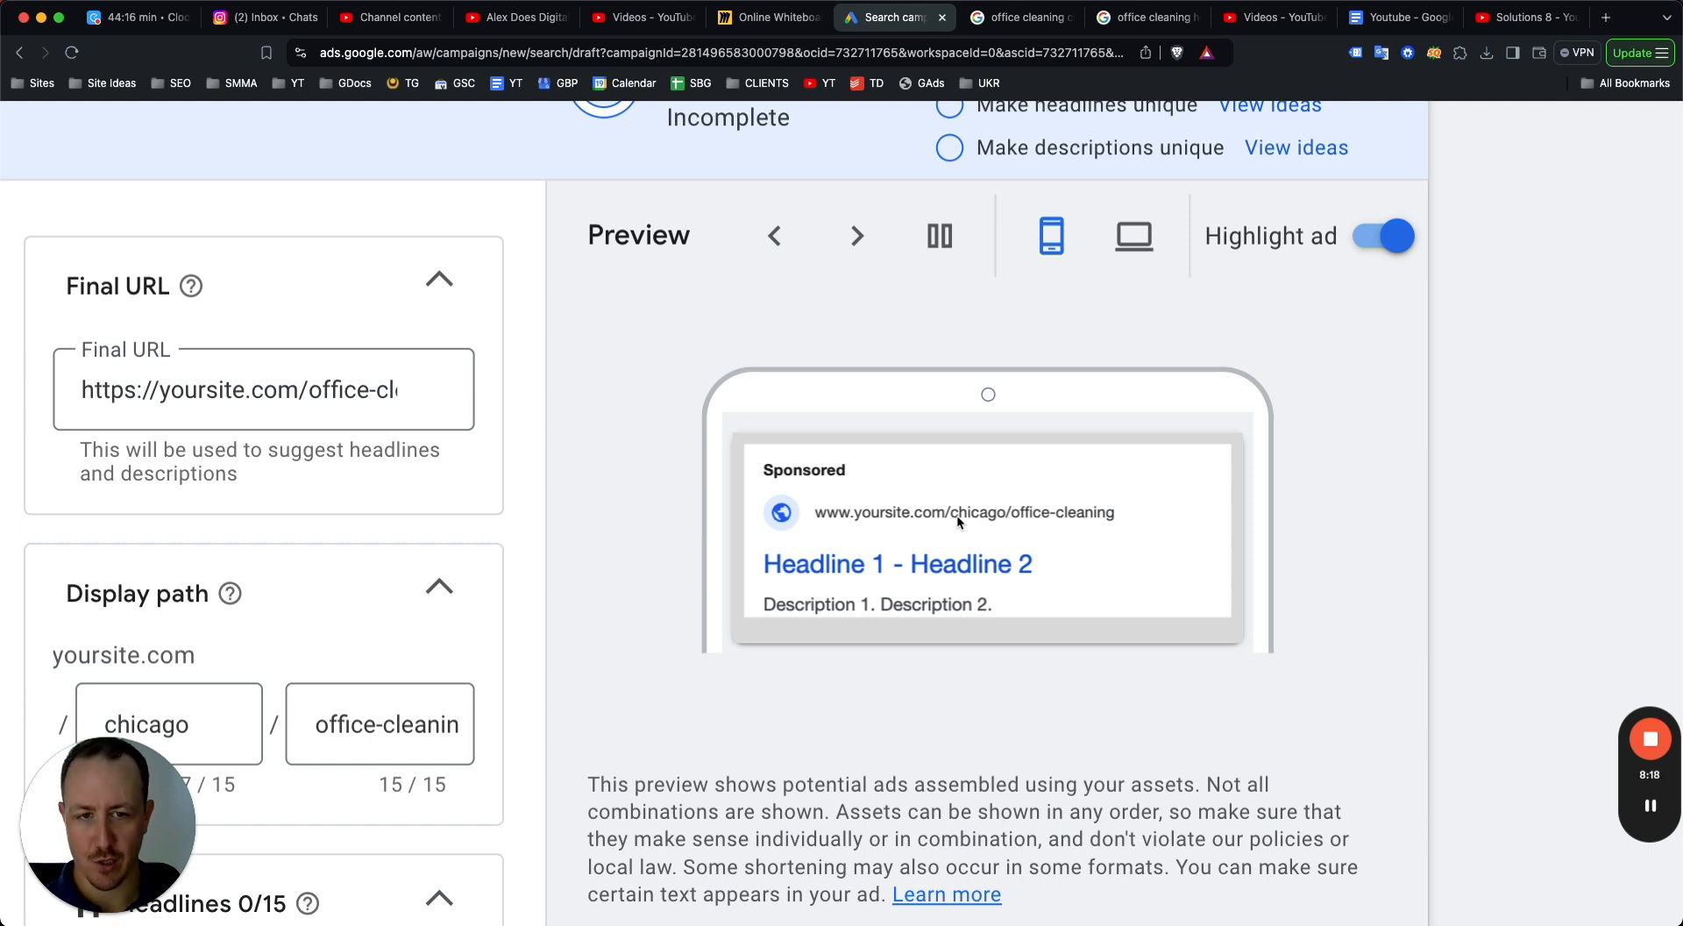
scroll(866, 528, "down", 8)
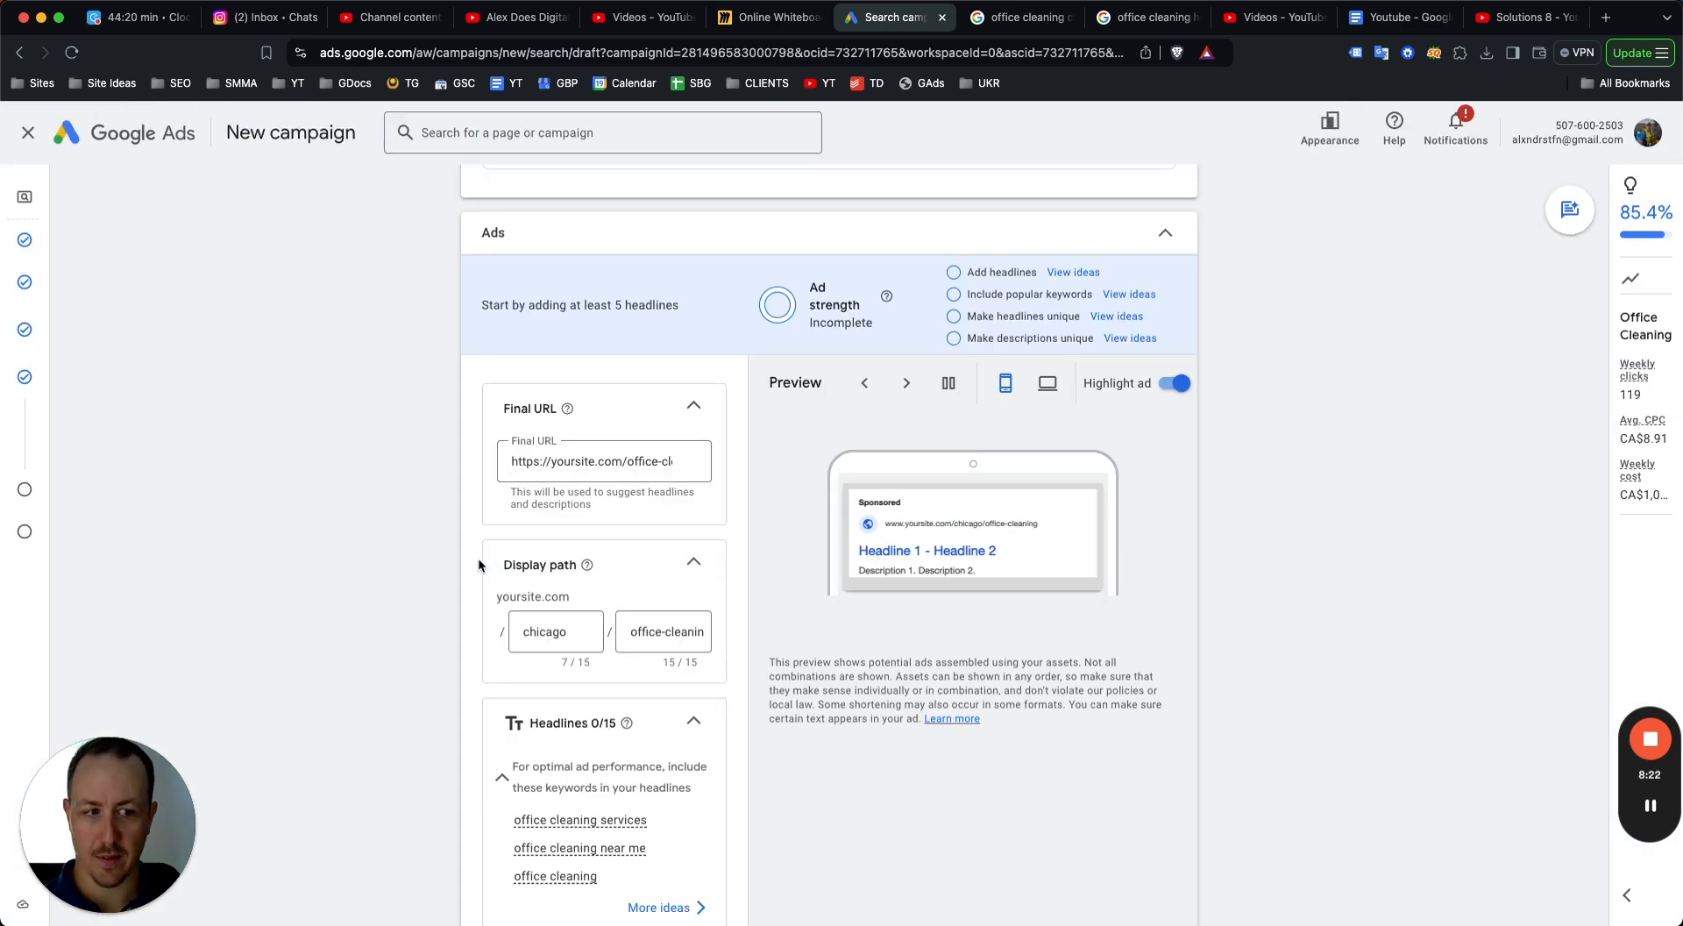
scroll(980, 524, "up", 3)
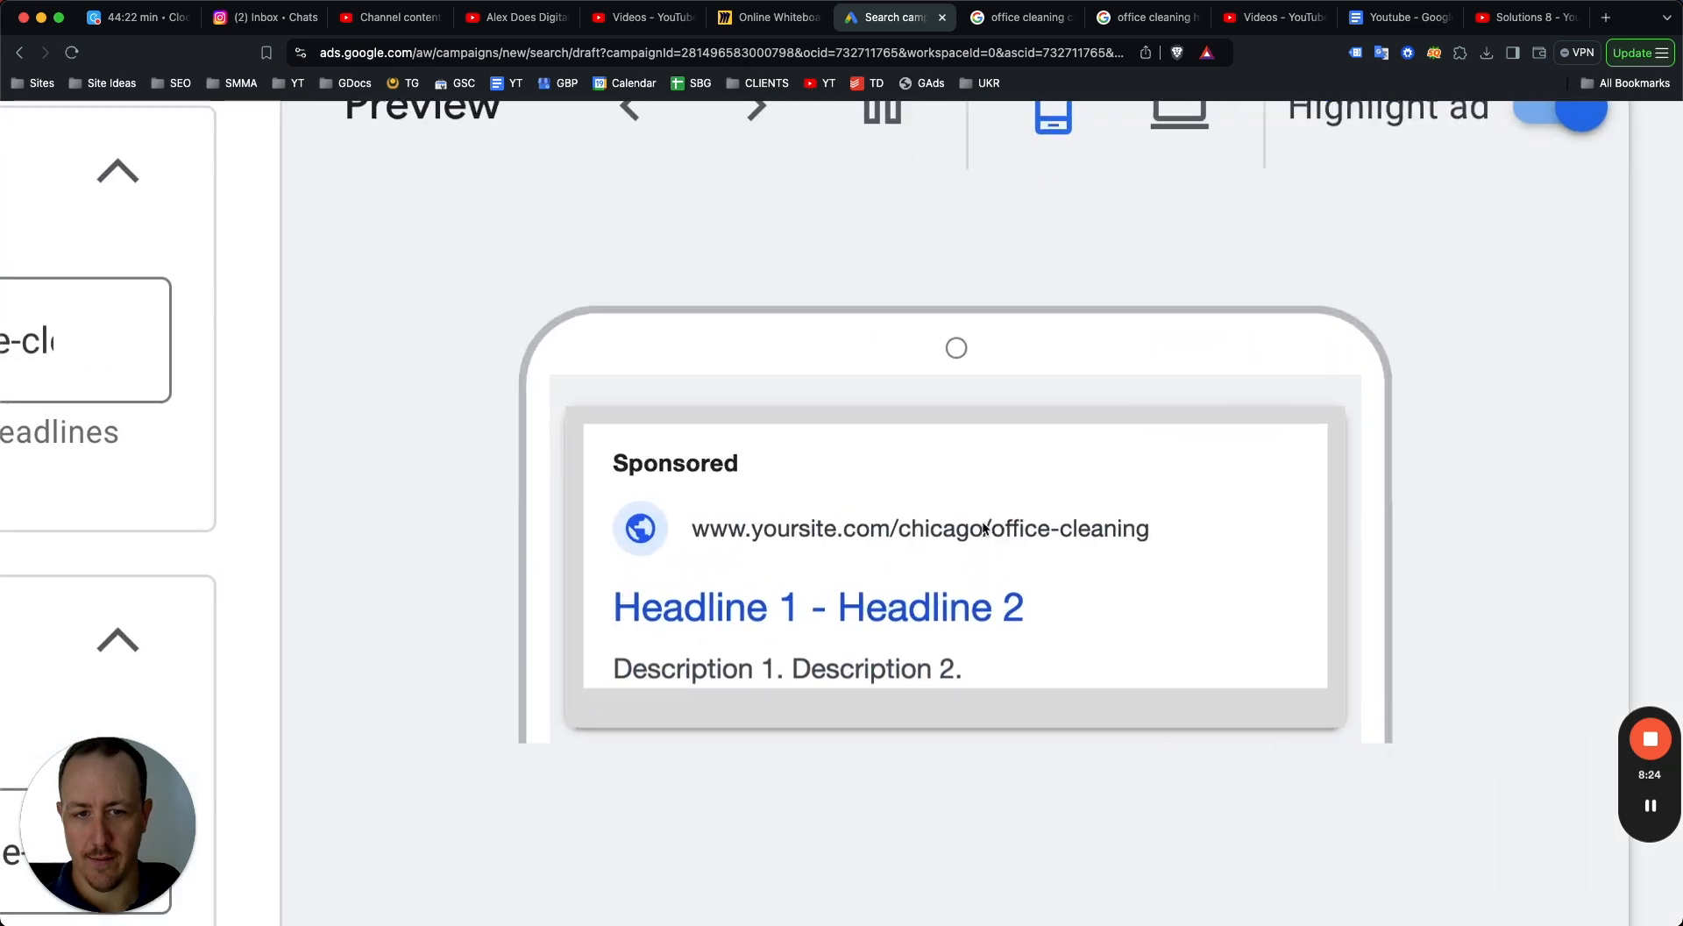
scroll(982, 534, "down", 3)
scroll(637, 545, "down", 5)
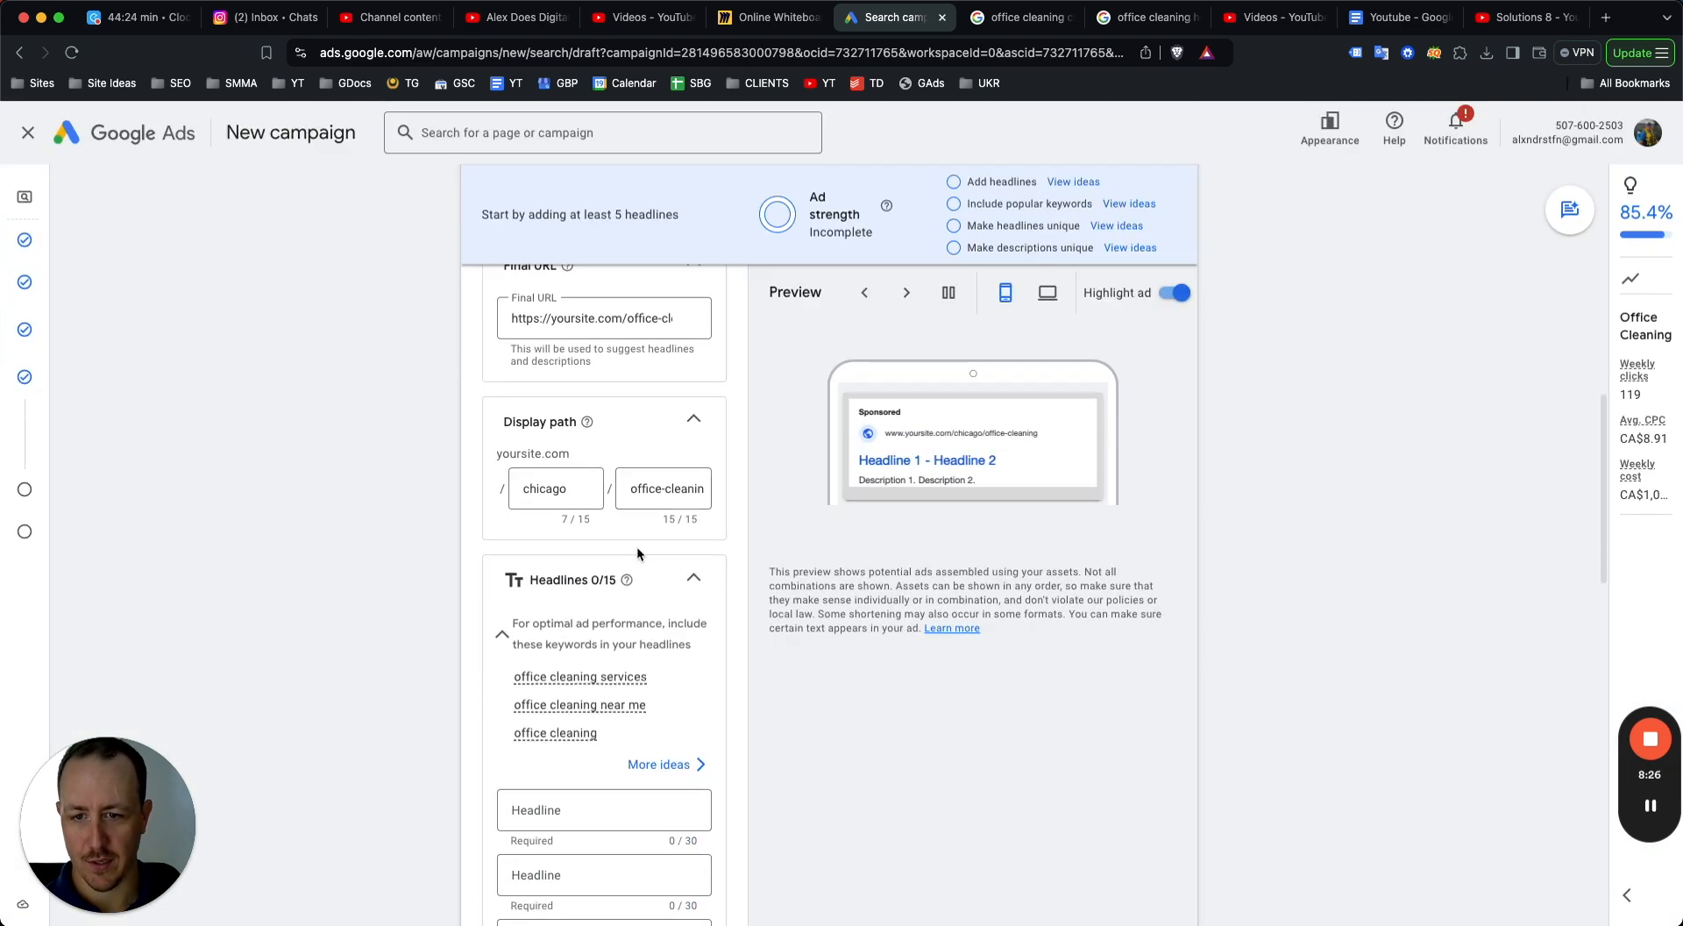
left_click(554, 541)
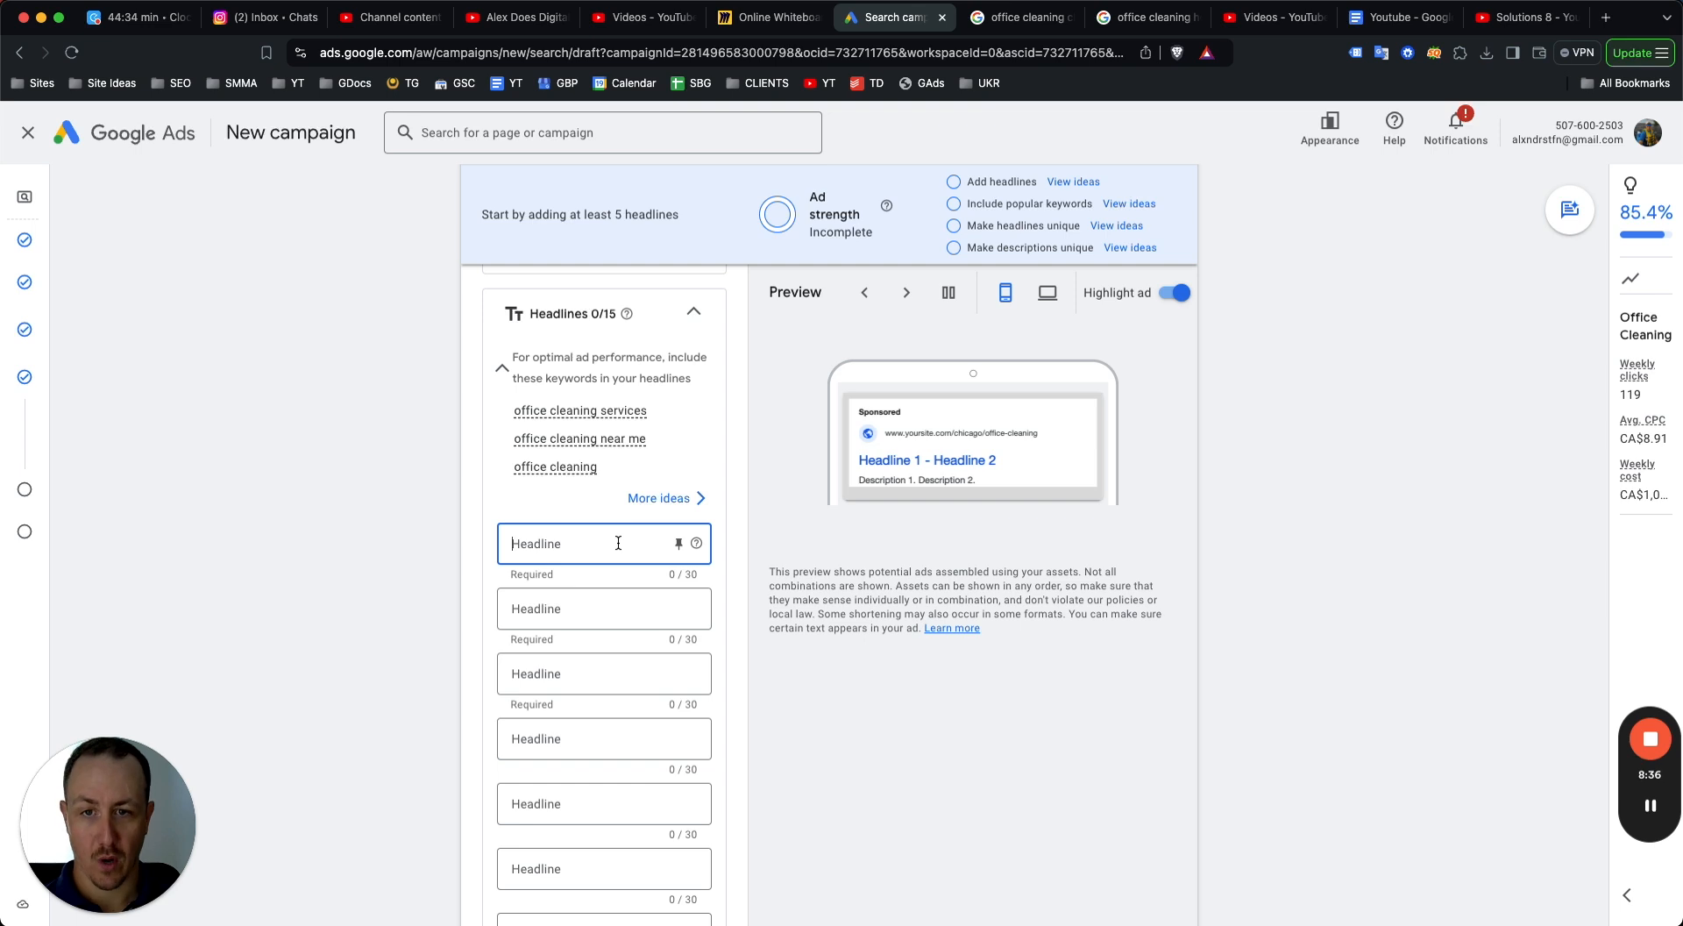
type("Of")
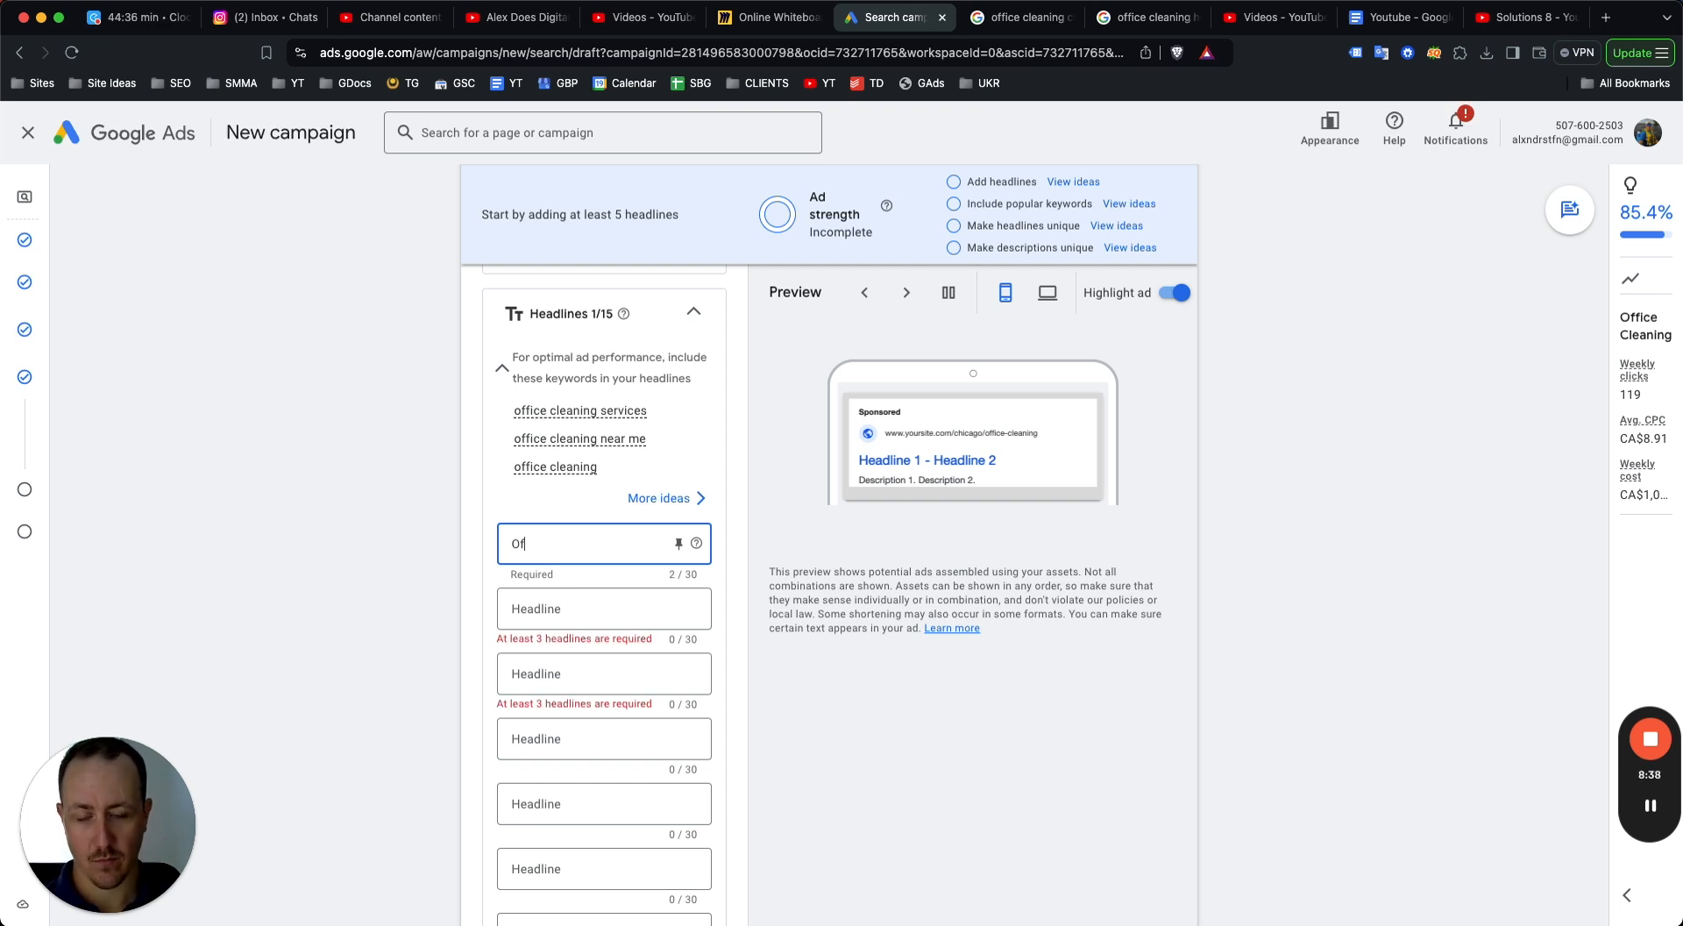
type("fice Cleaning in Chicago")
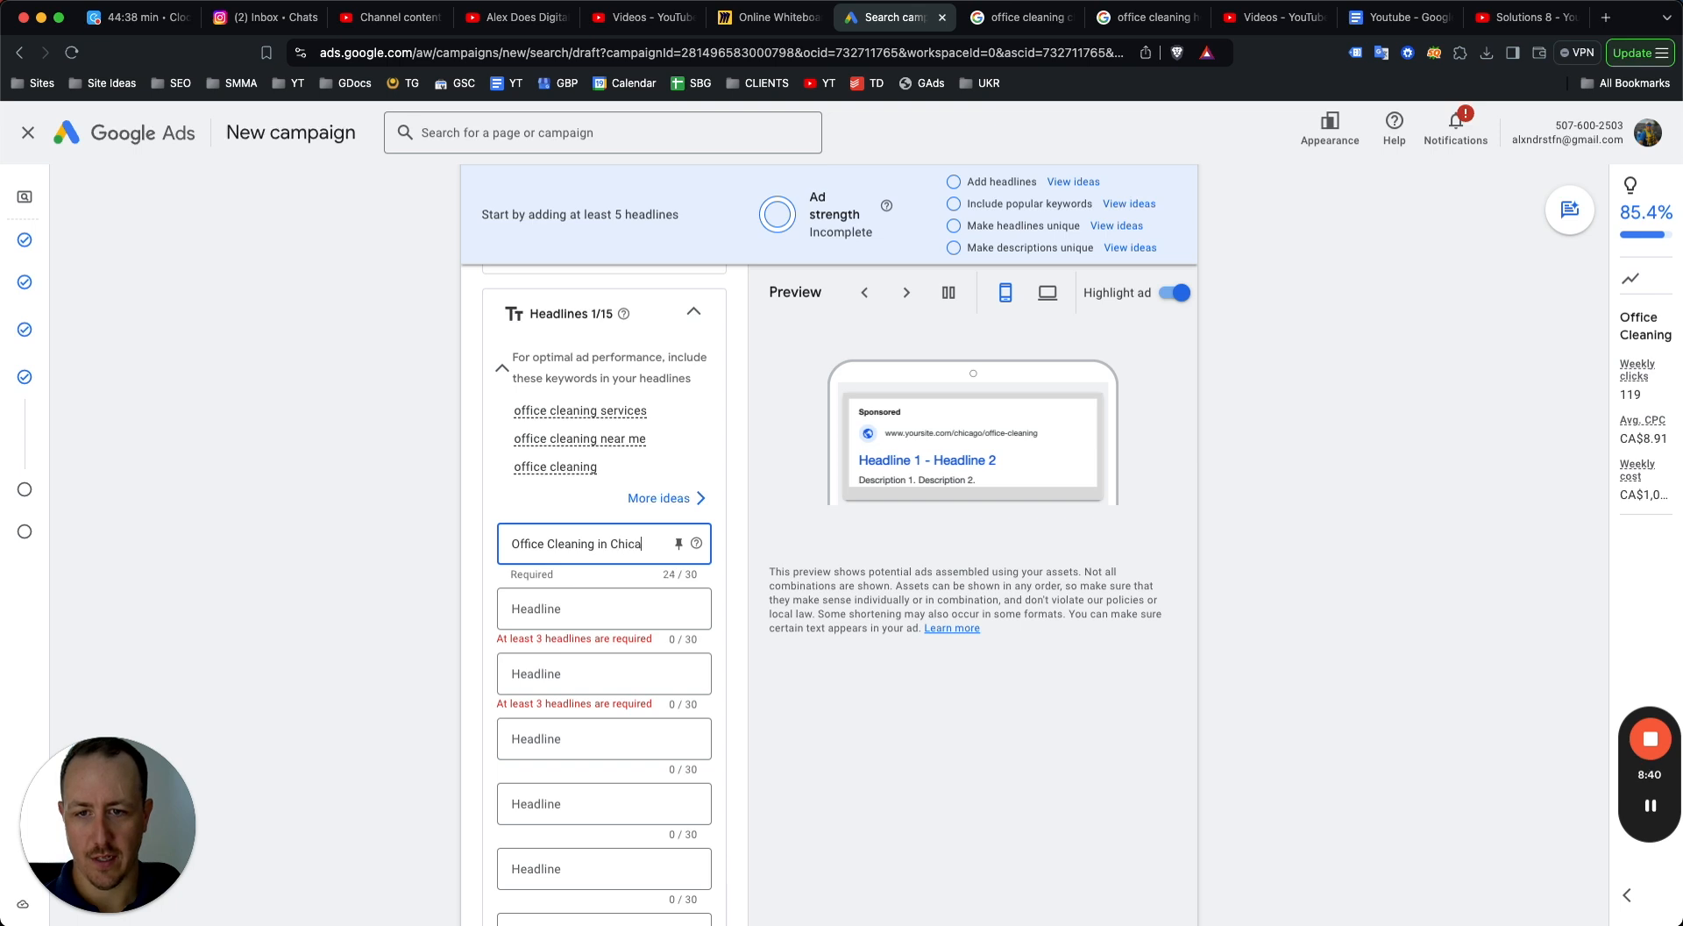
left_click(680, 543)
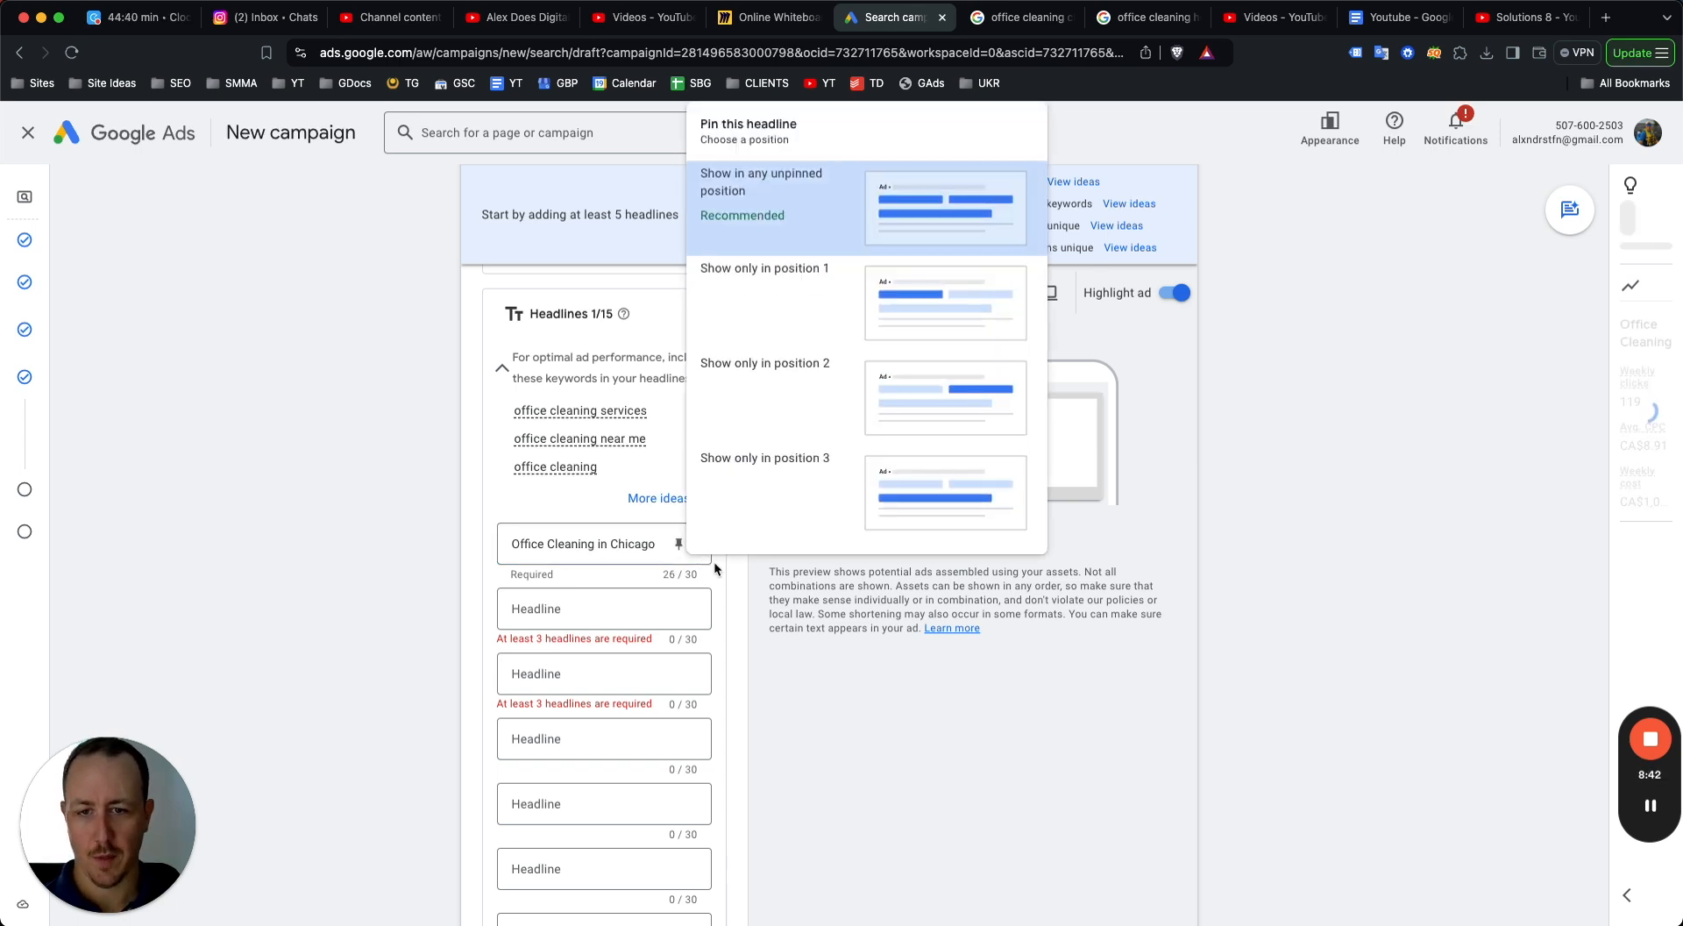
left_click(804, 337)
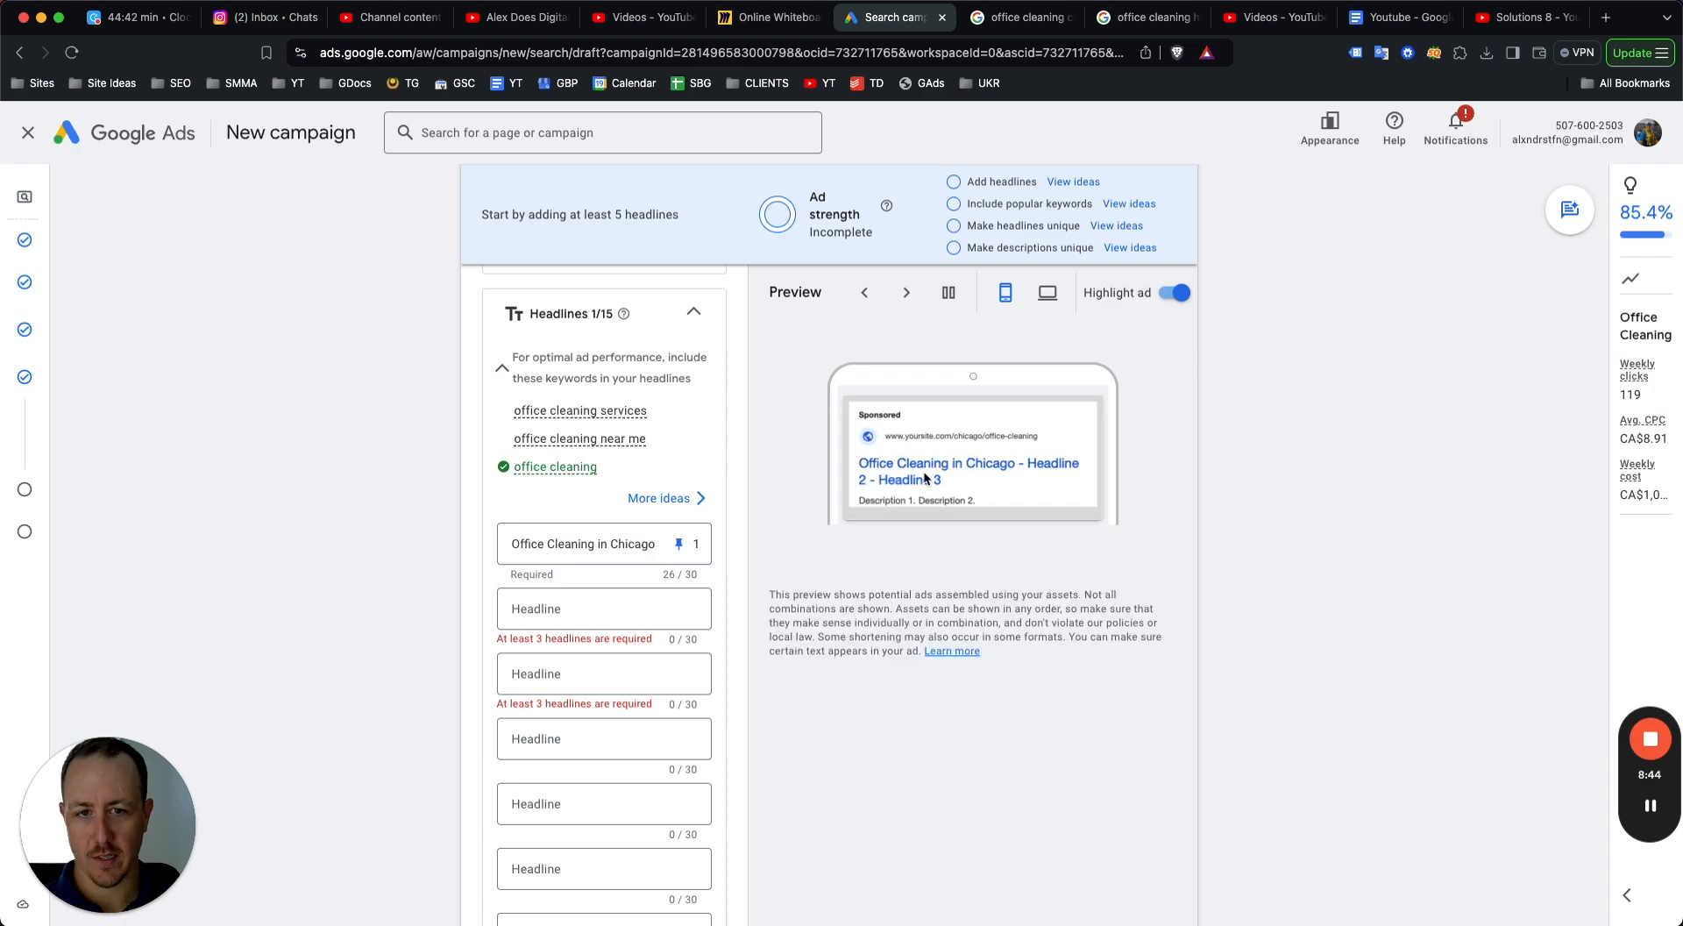
Review competitors' sponsored ads in the Chicago and Houston office cleaning search results, then return to the campaign.
scroll(930, 468, "down", 5)
scroll(930, 468, "up", 4)
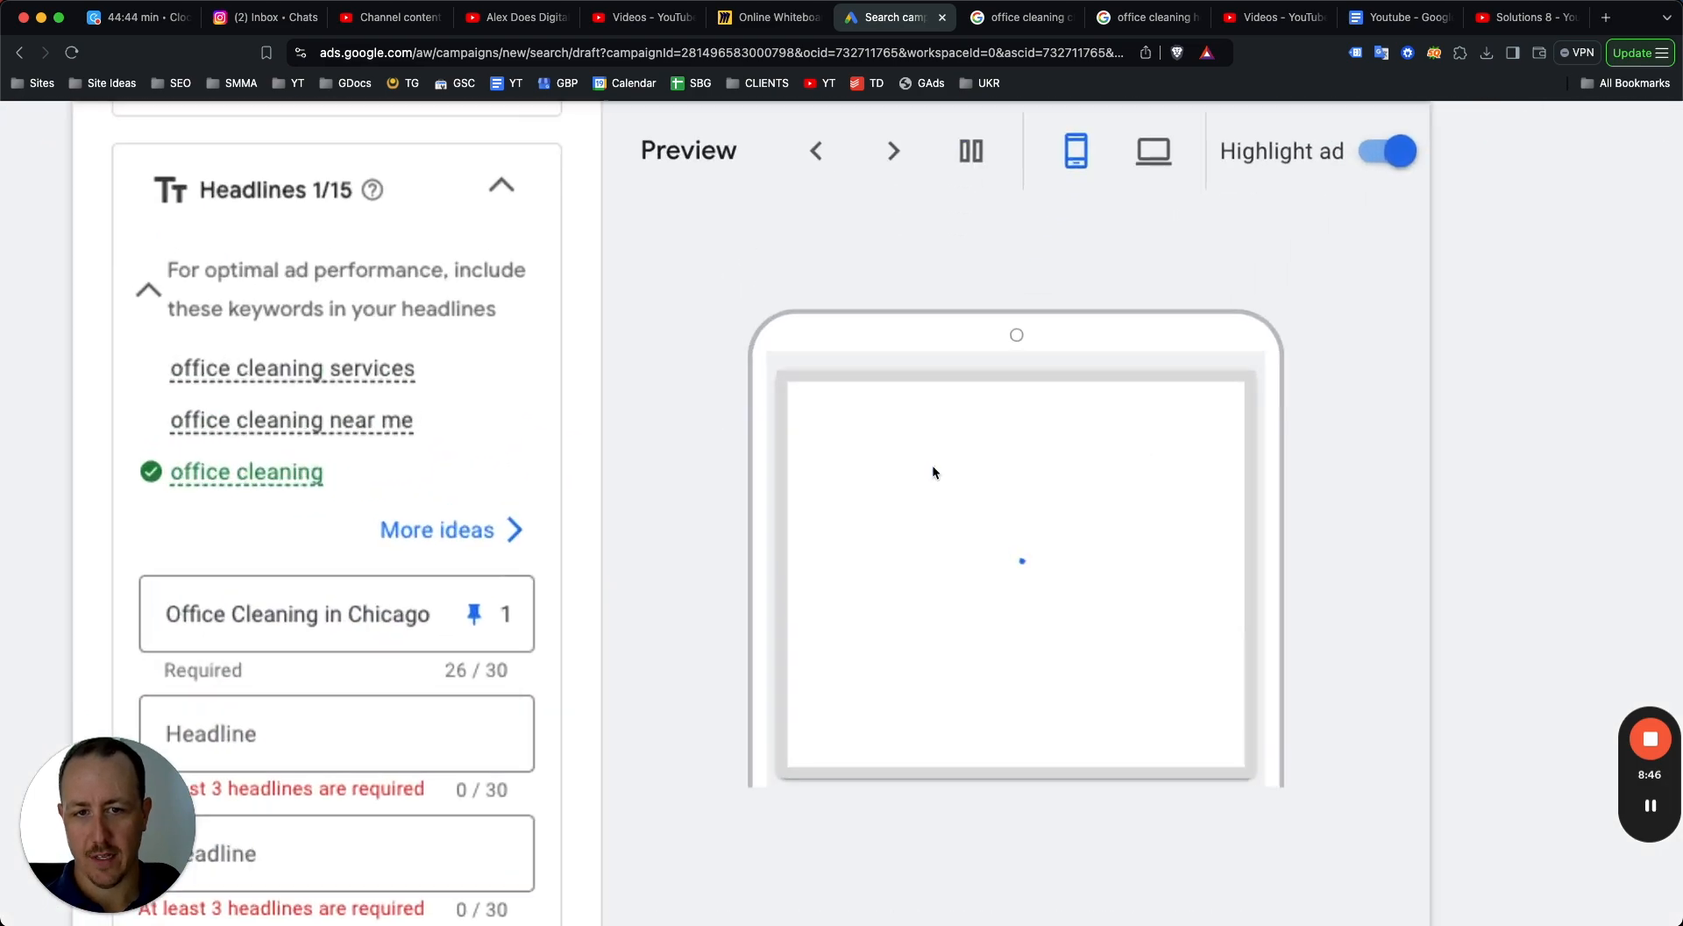
scroll(887, 482, "down", 5)
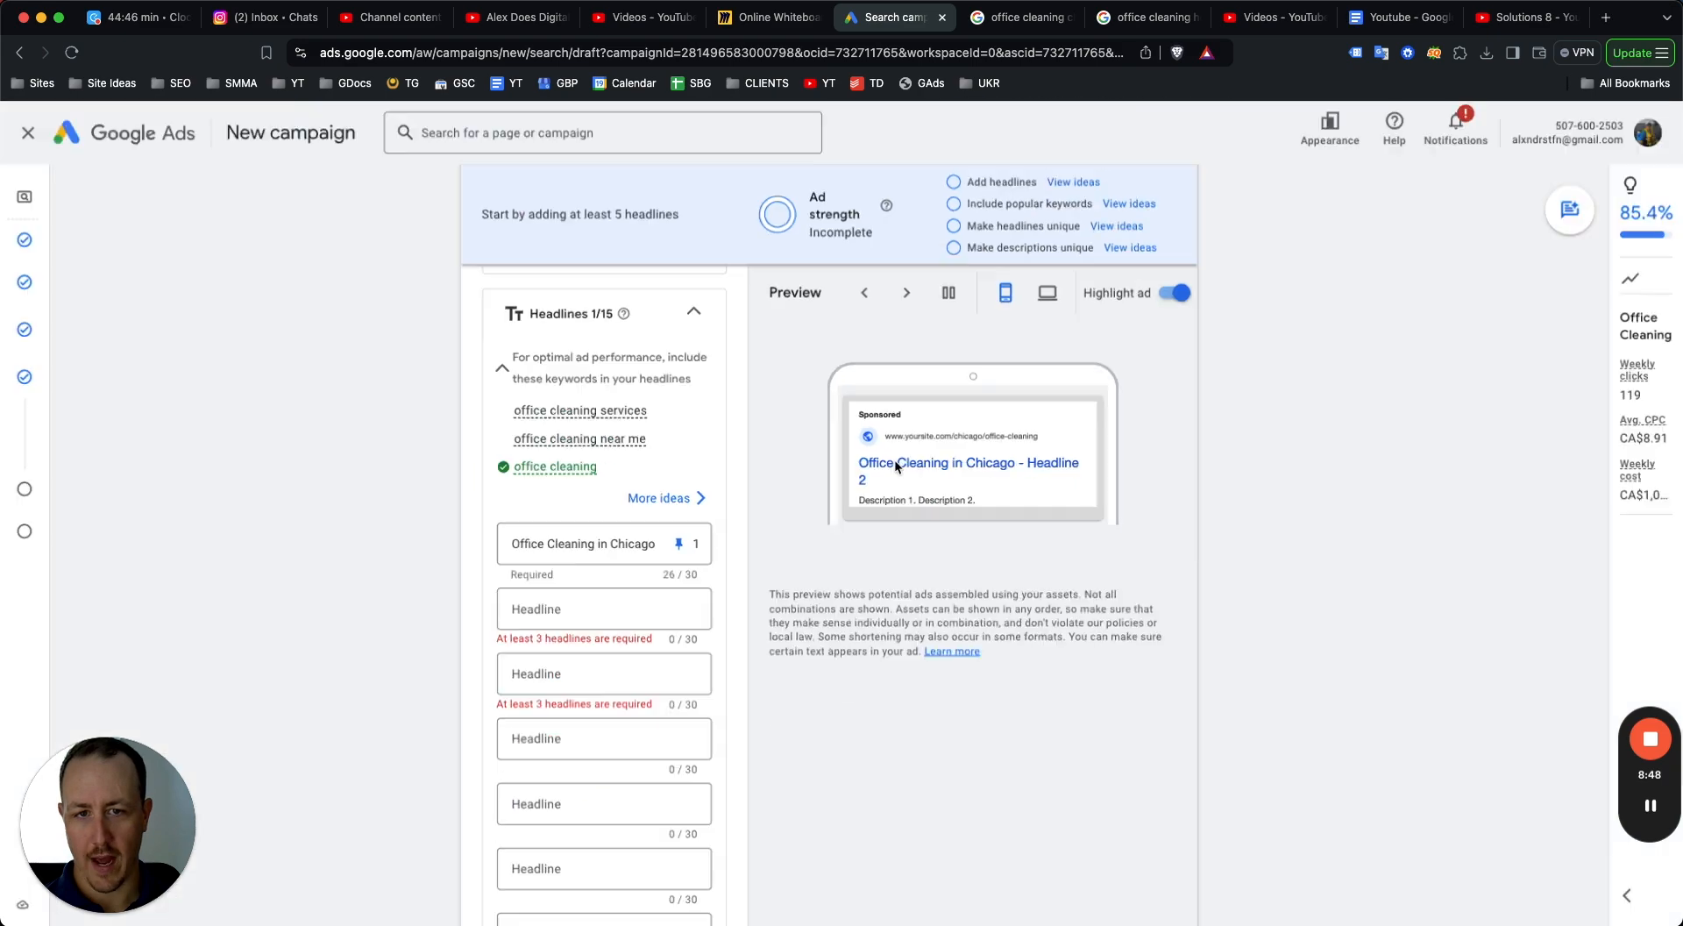
left_click(1014, 20)
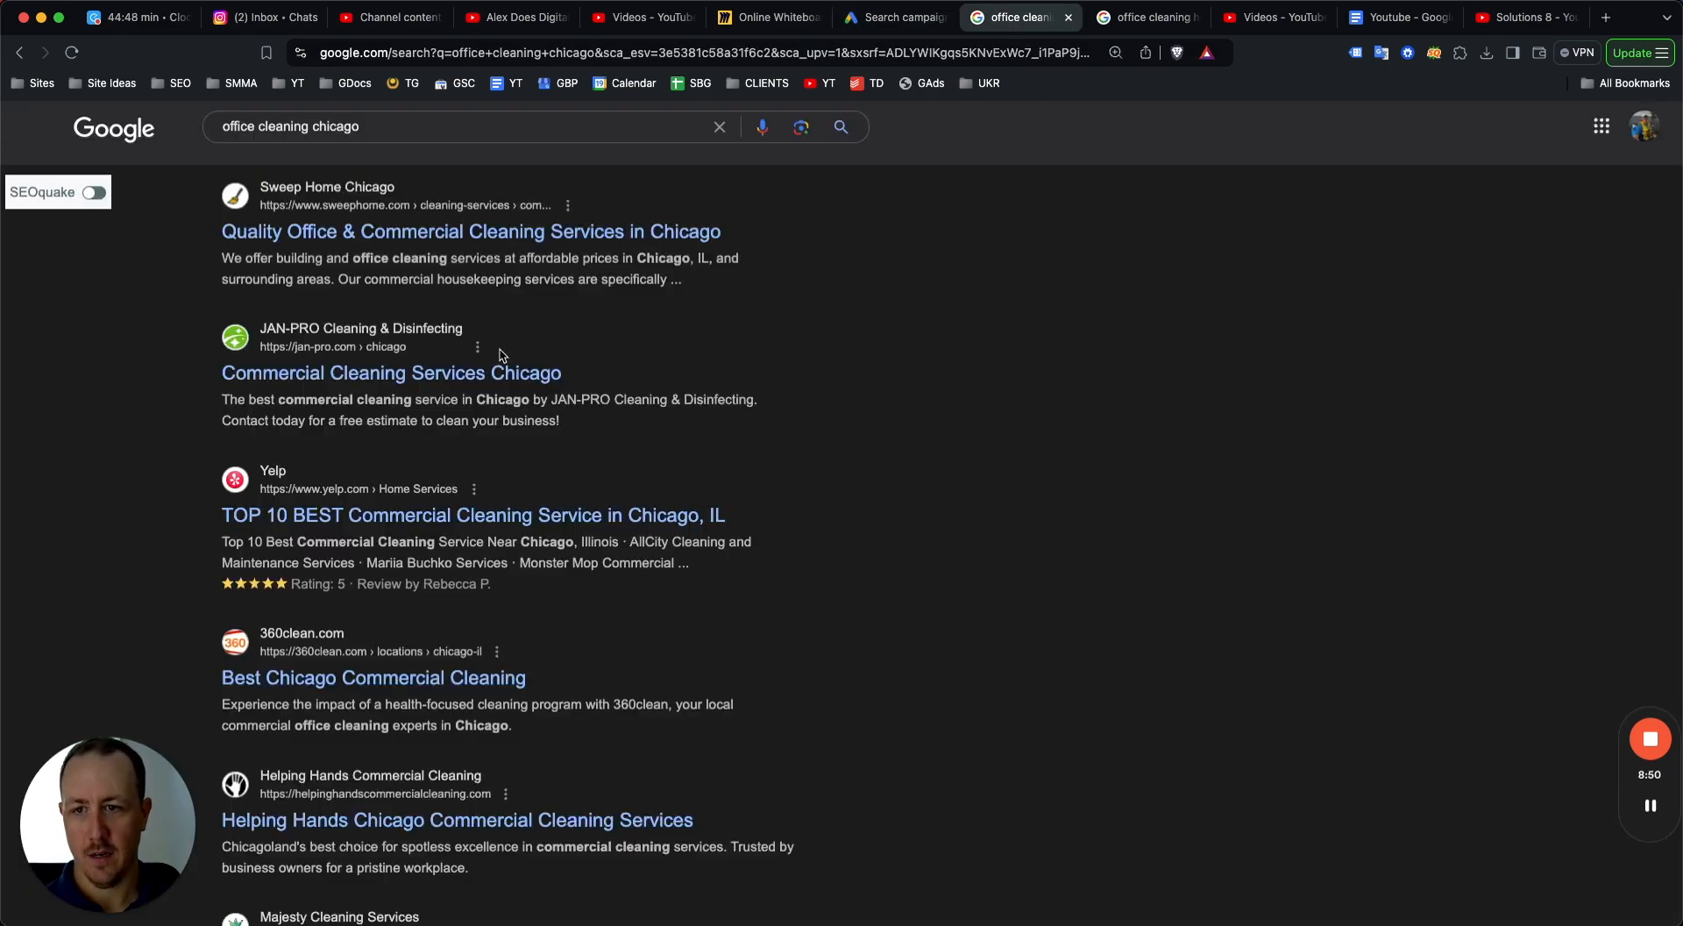
scroll(381, 432, "down", 1)
scroll(381, 431, "down", 2)
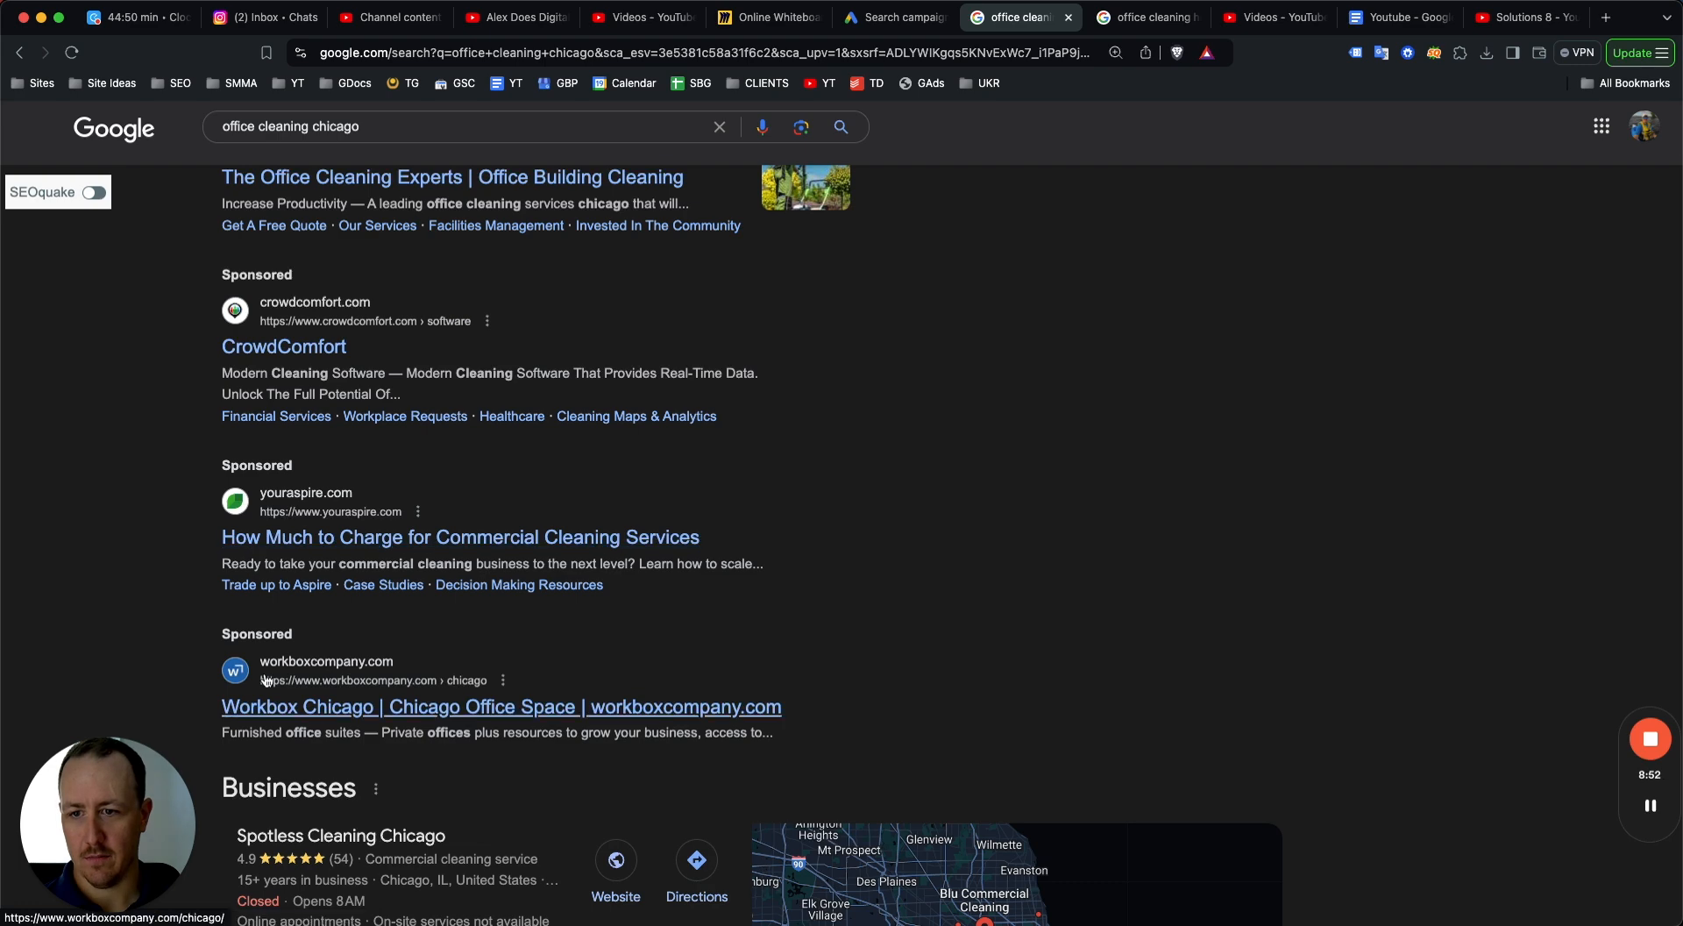
scroll(269, 713, "up", 2)
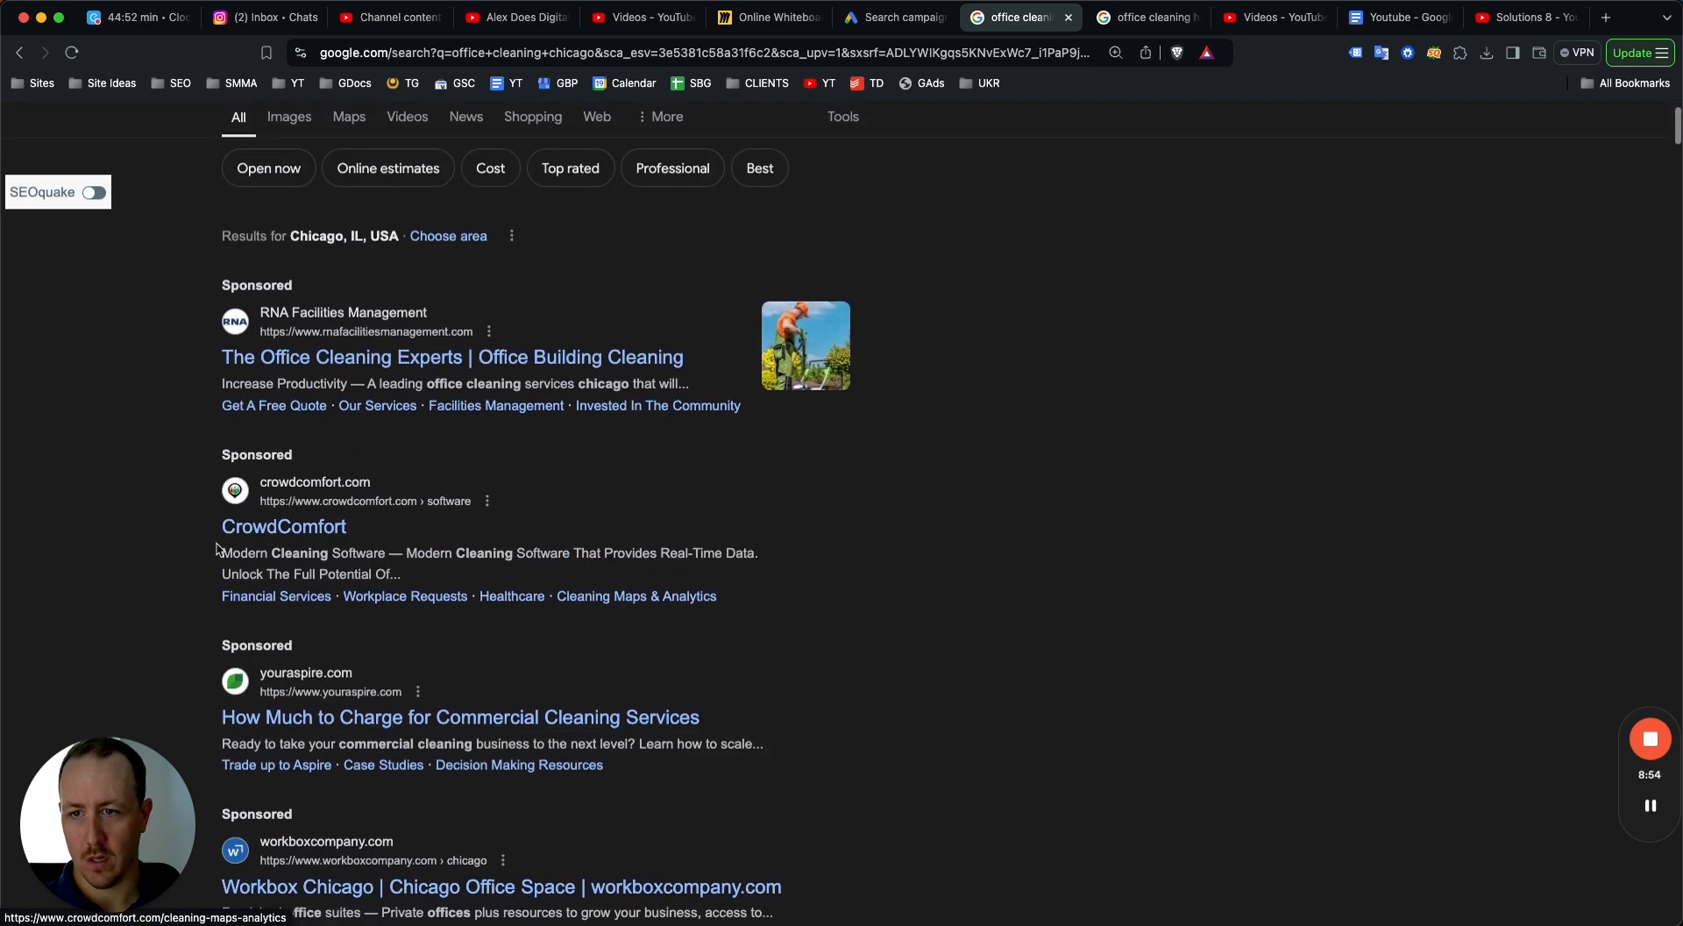
left_click(1139, 18)
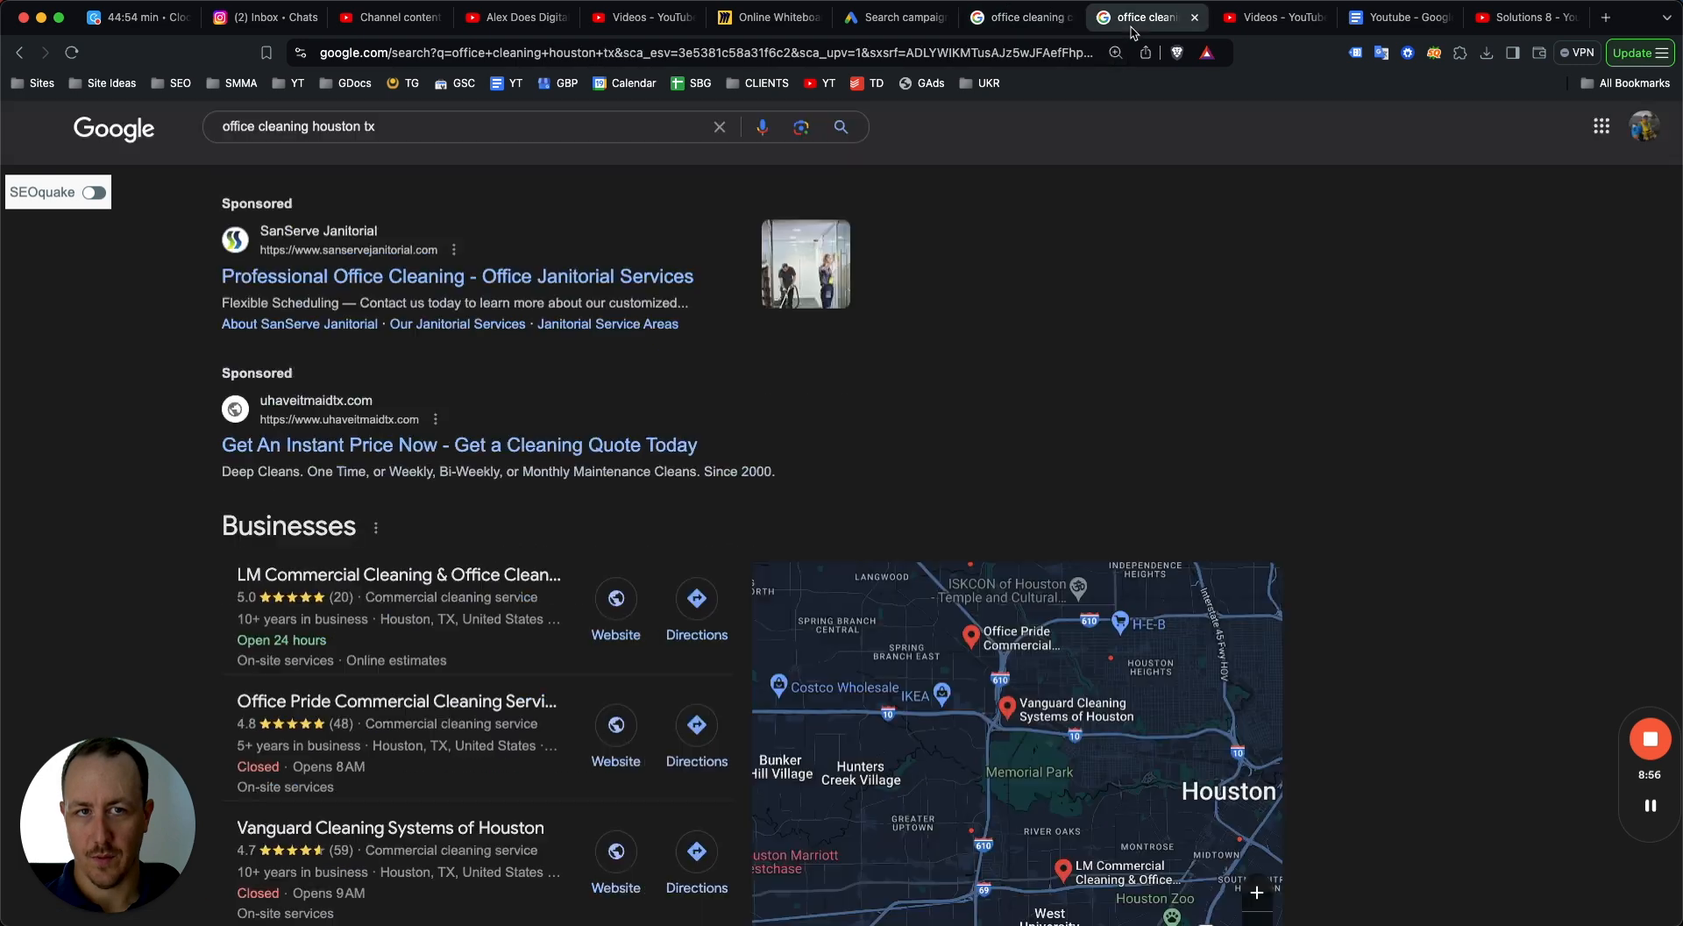
scroll(315, 410, "up", 2)
scroll(316, 410, "down", 2)
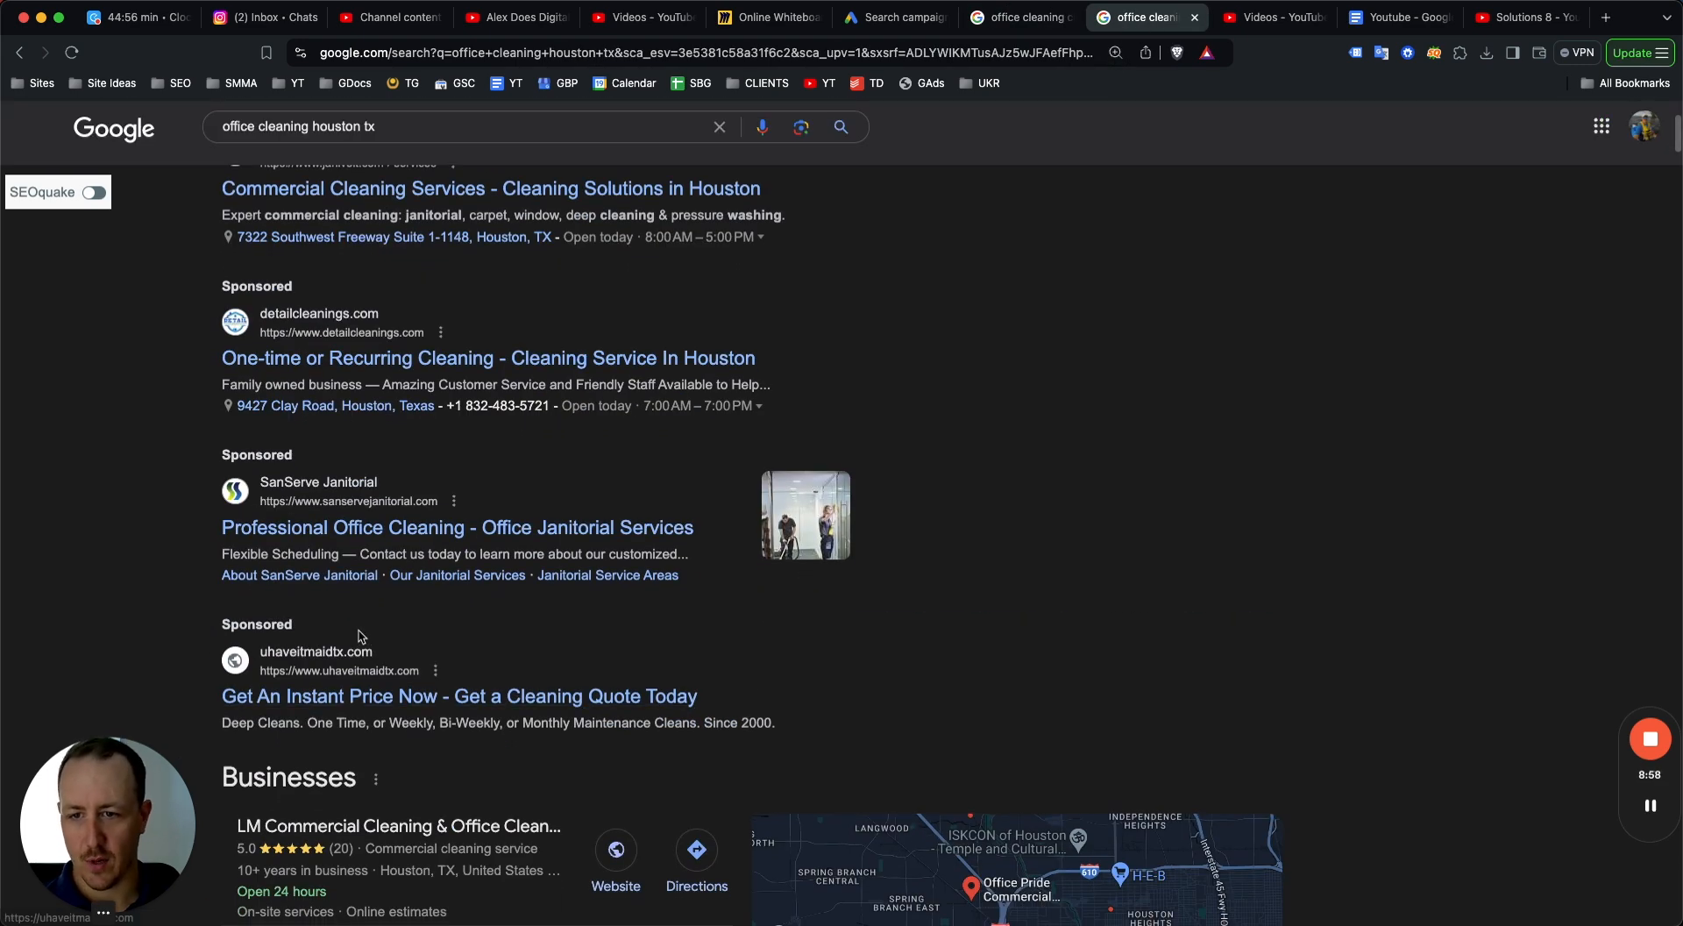
scroll(435, 453, "up", 1)
scroll(435, 454, "up", 1)
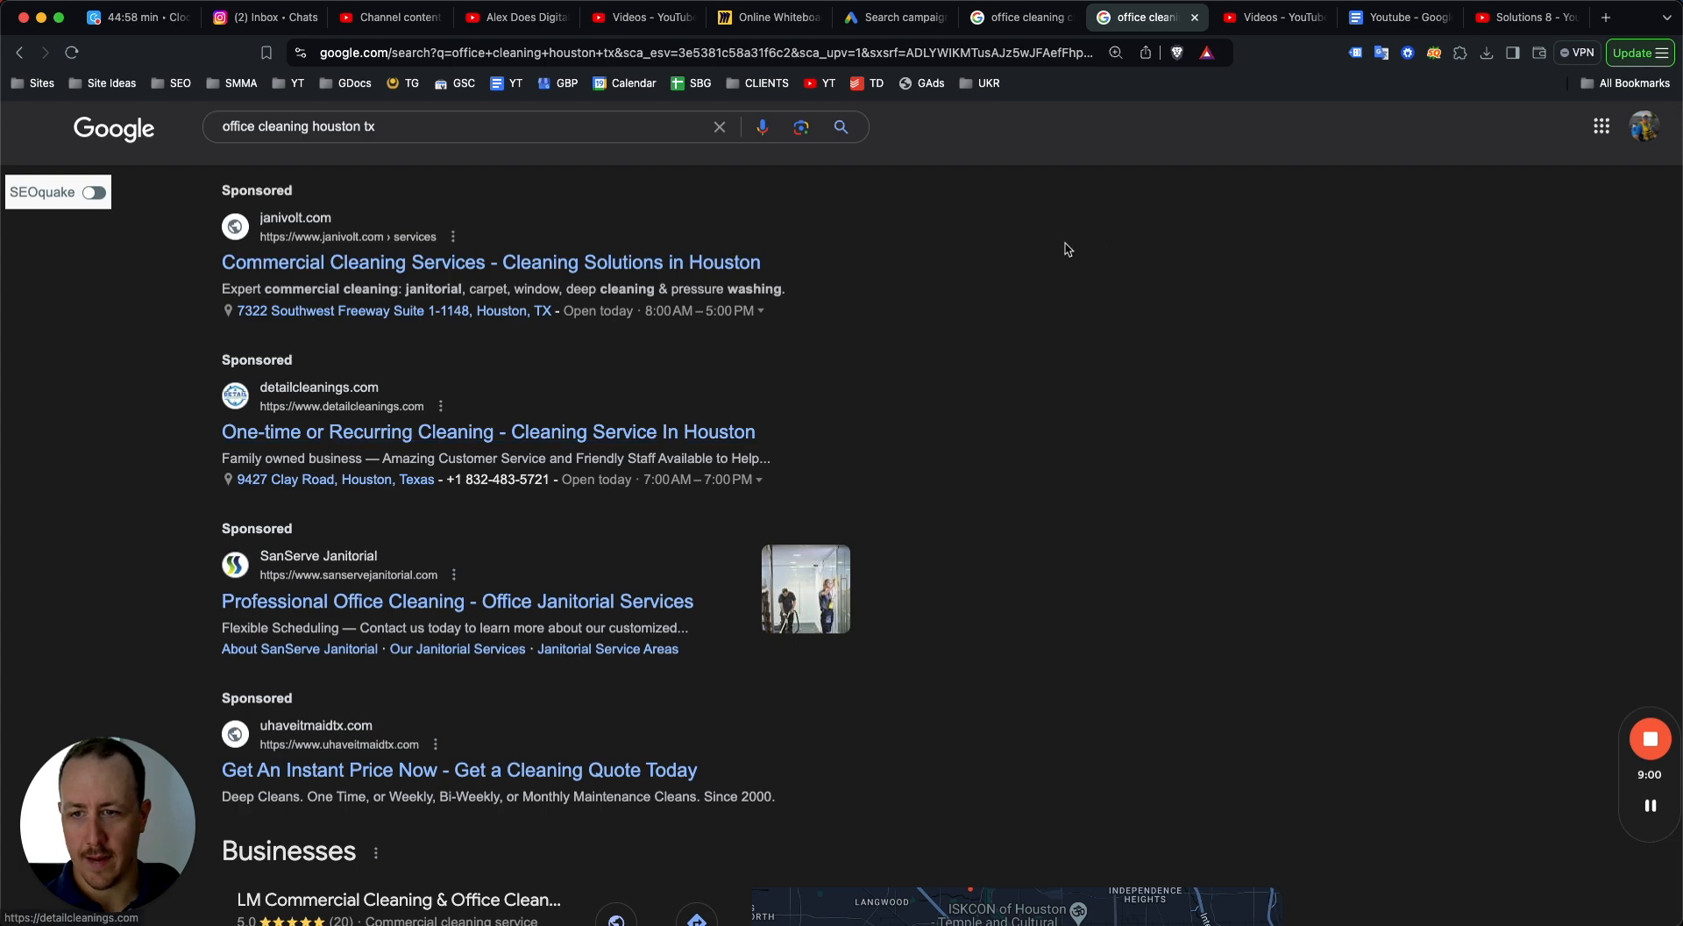
left_click(913, 27)
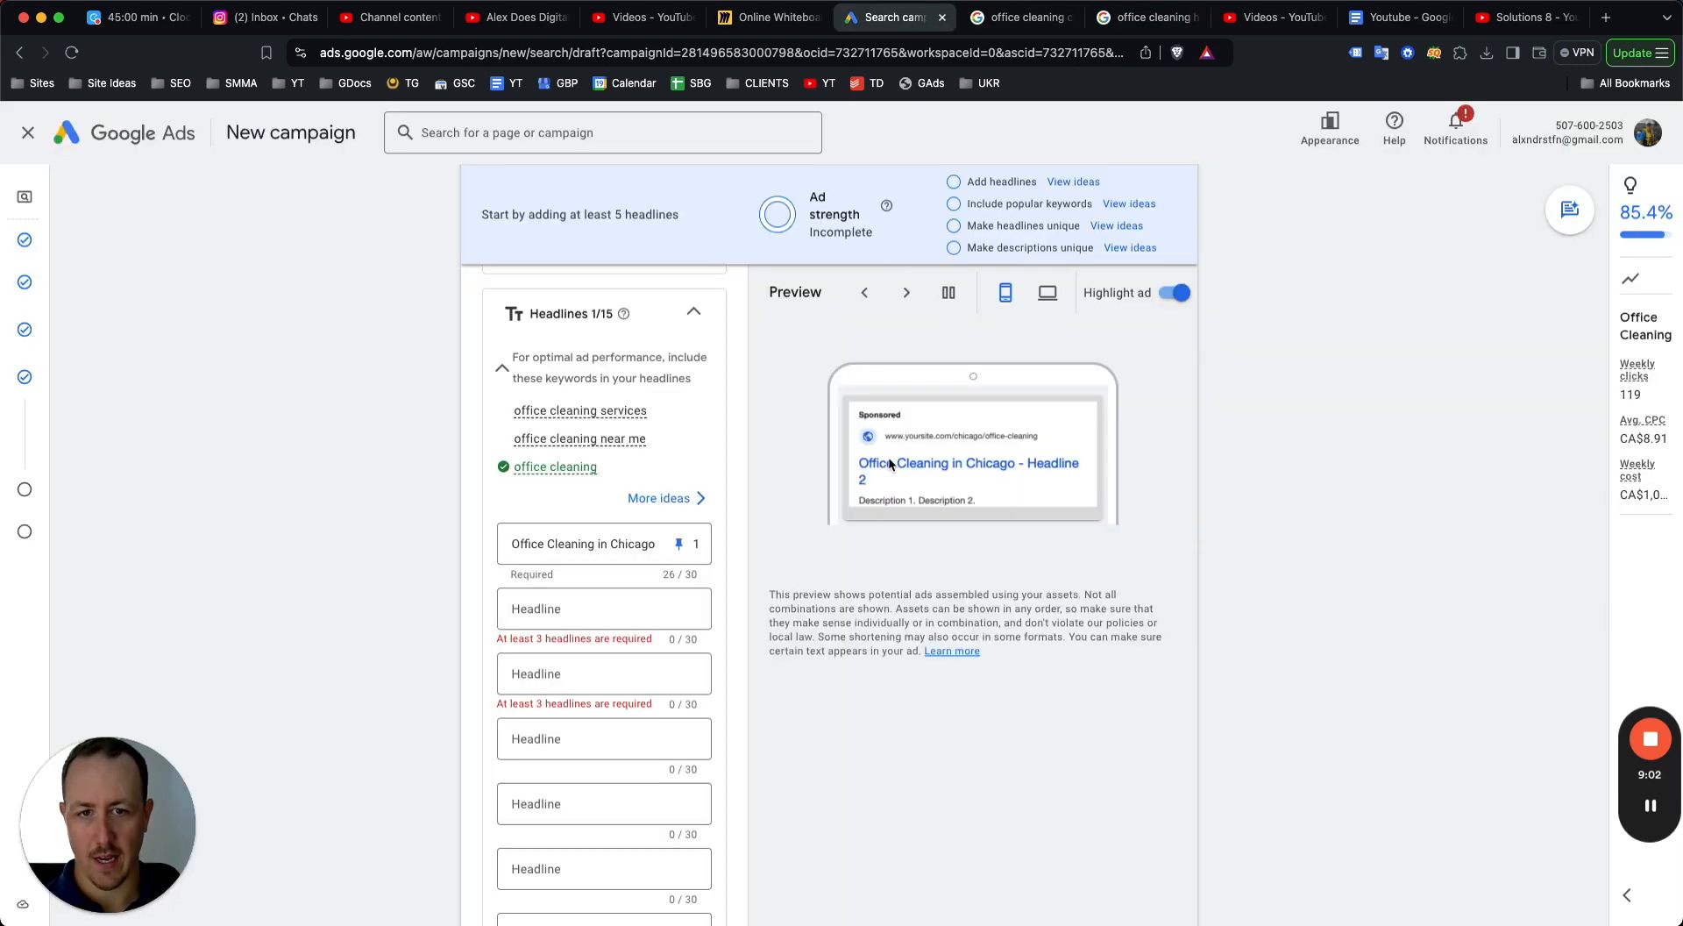
Add a second headline "Chicago Office Cleaning" and pin it to position 1.
scroll(631, 526, "down", 2)
left_click(555, 513)
type("ch")
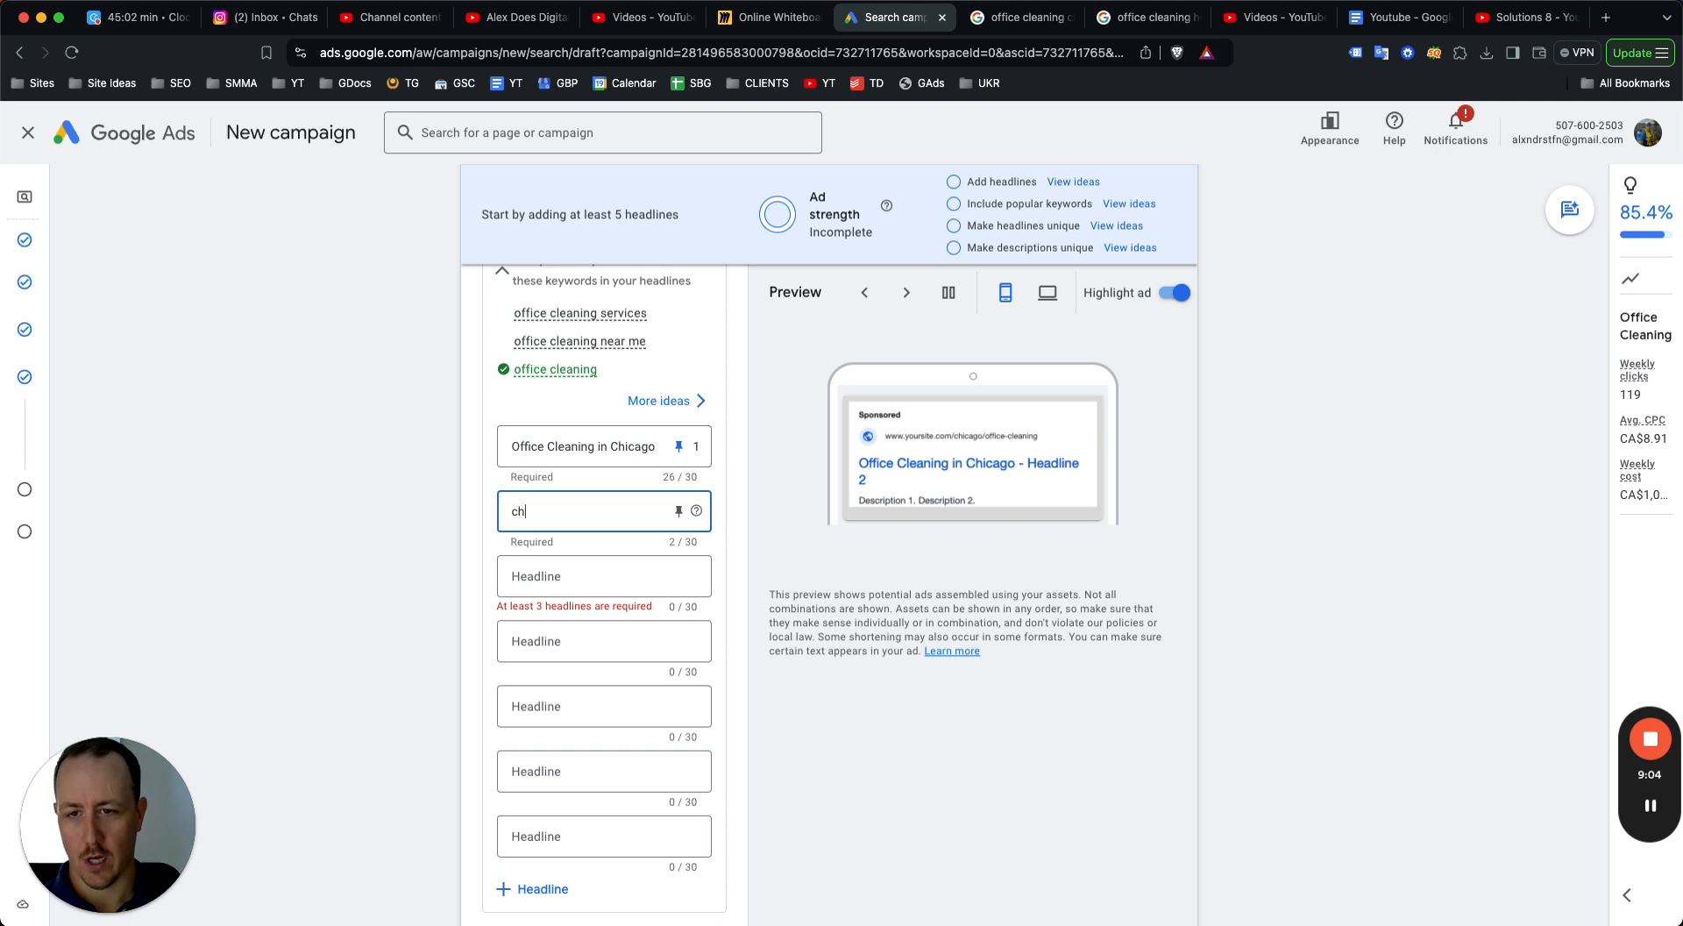
type("i")
key("BackSpace")
key("BackSpace")
key("BackSpace")
type("Chicago Office CLe")
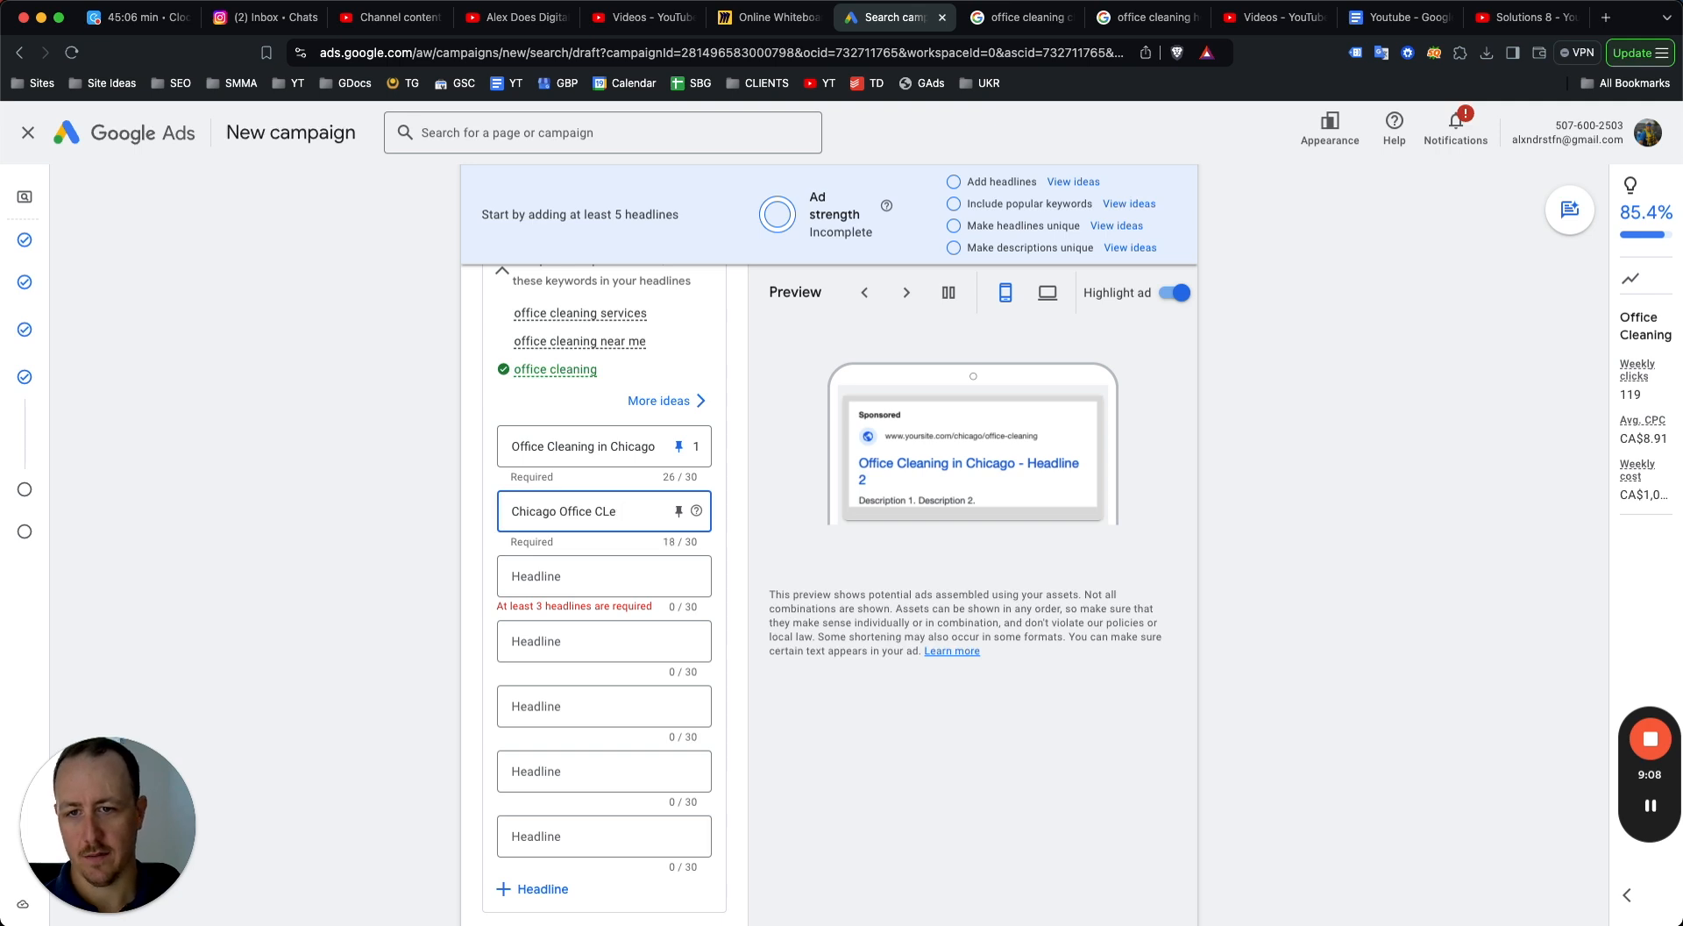
type("ninleaning")
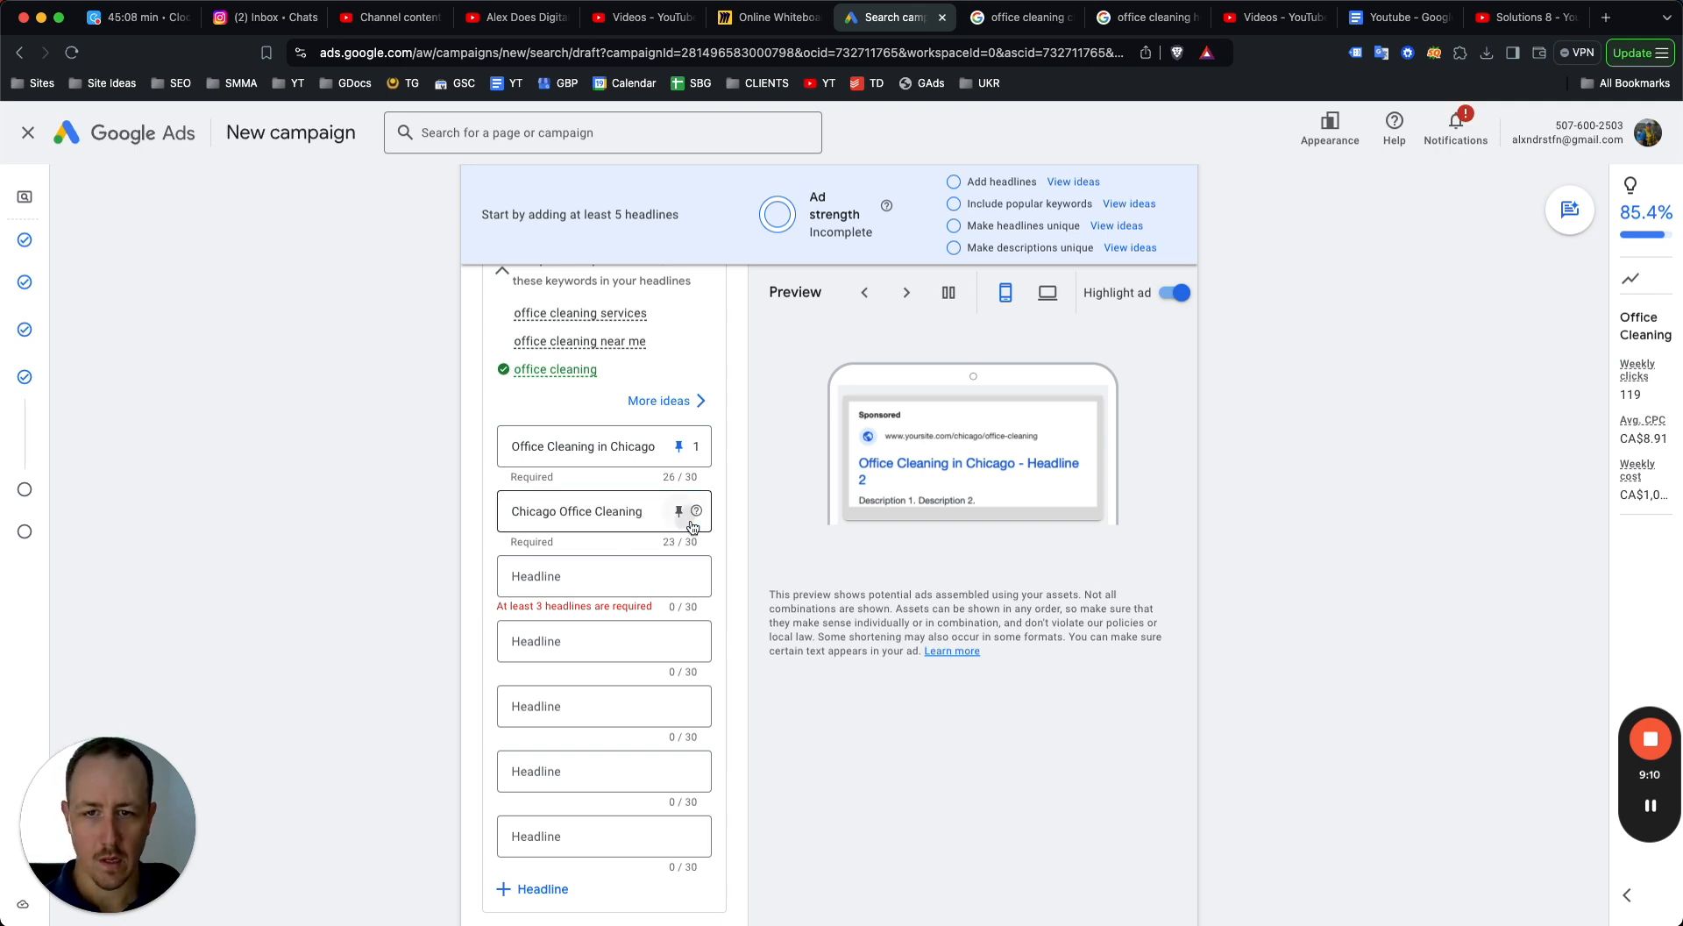
left_click(680, 515)
left_click(761, 675)
Add the third headline "Same-Day Cleaning Available".
left_click(609, 571)
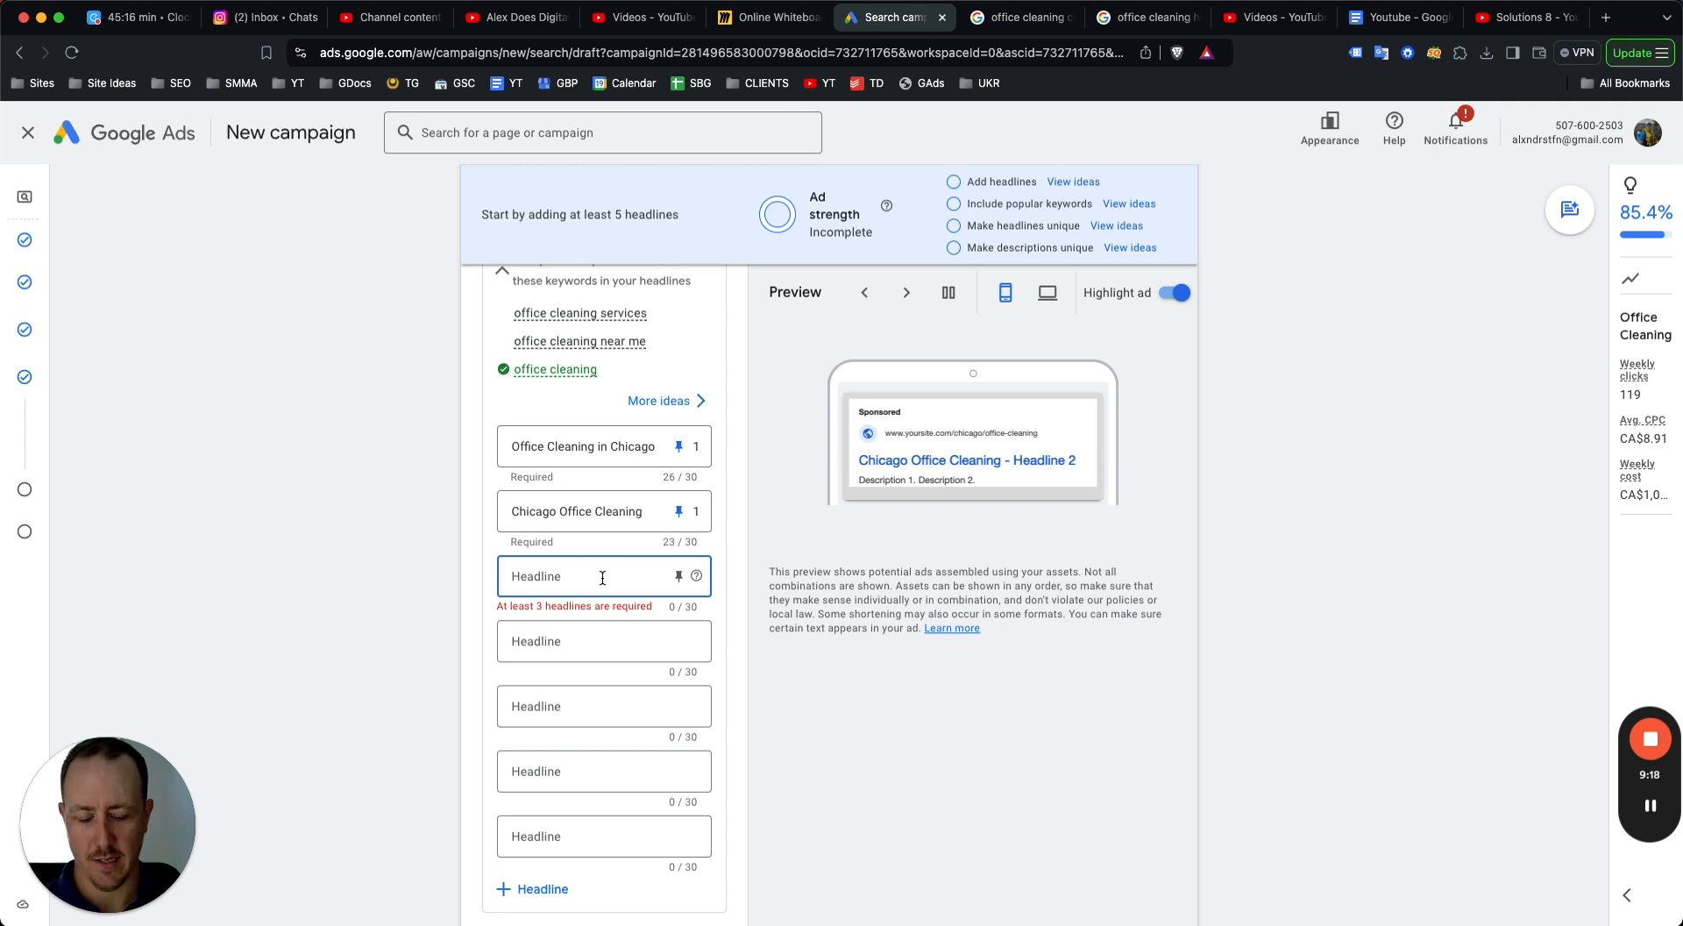
type("Saem")
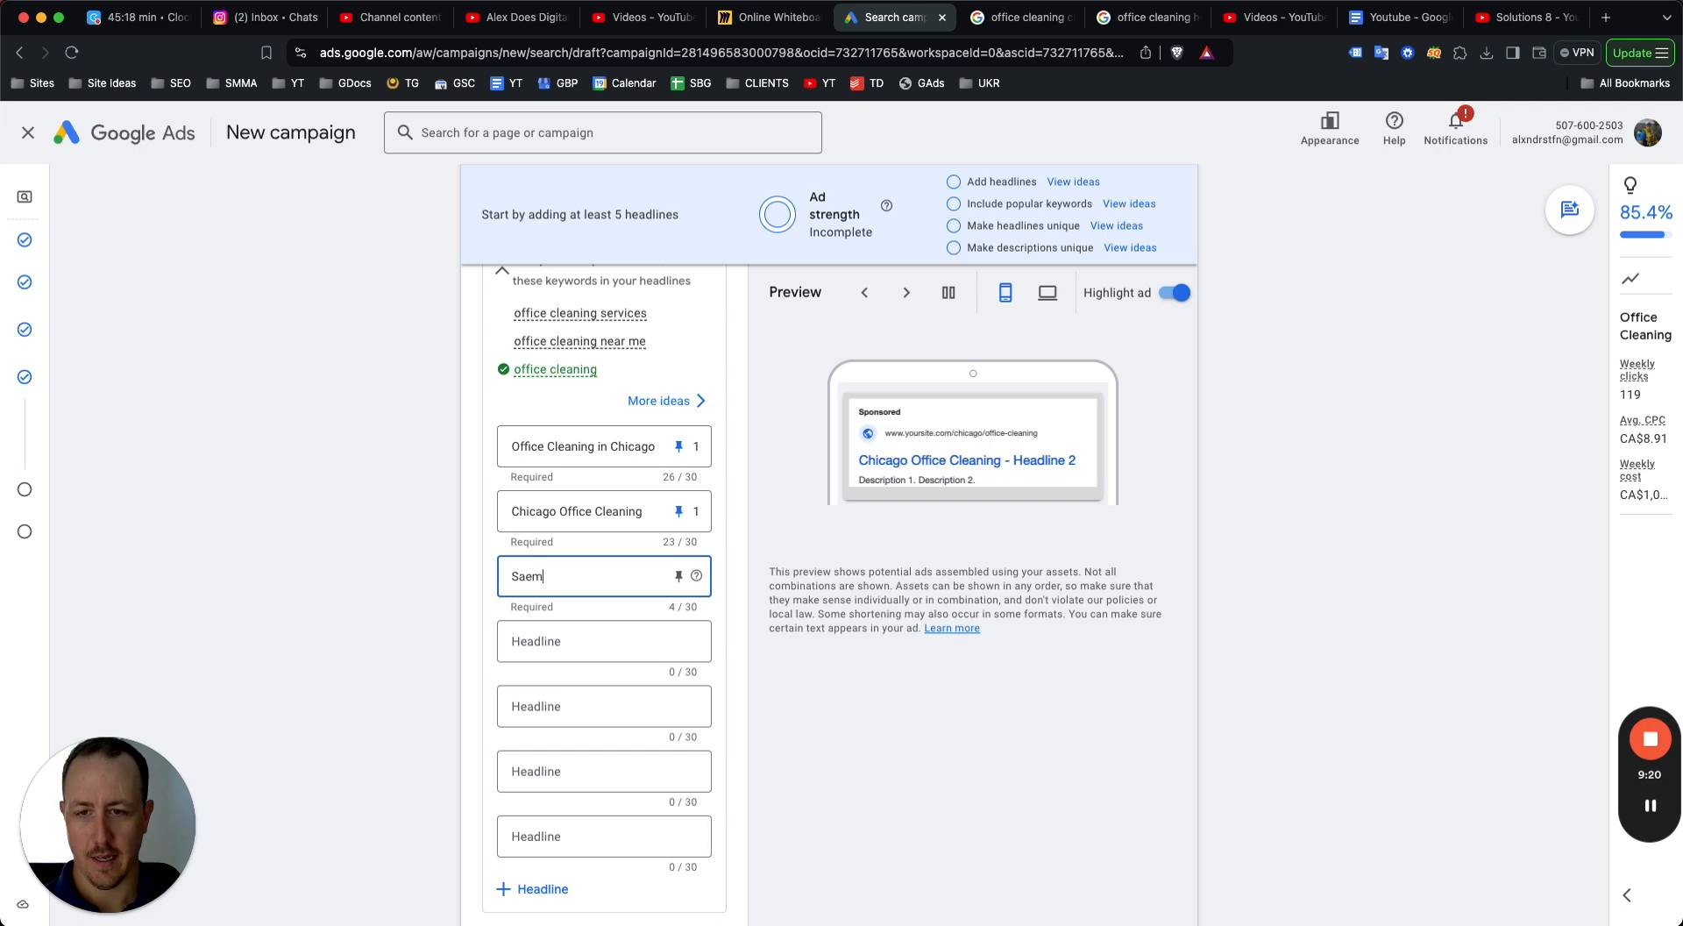
type("e-Day Cleaning")
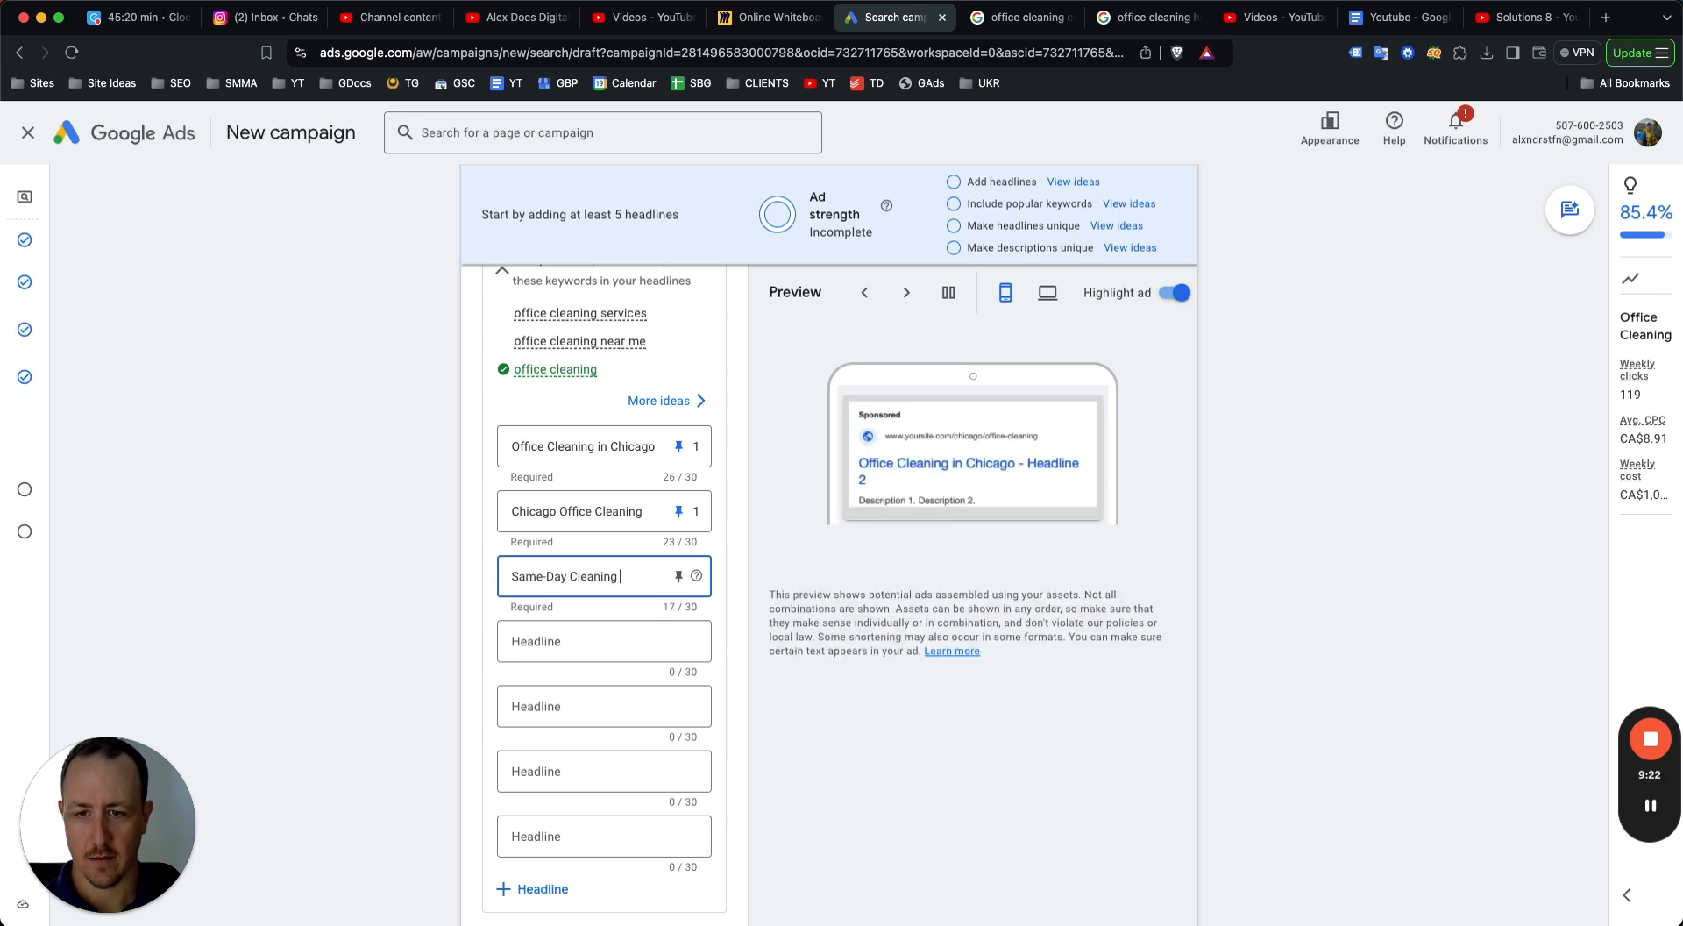
type(" Available")
key("Tab")
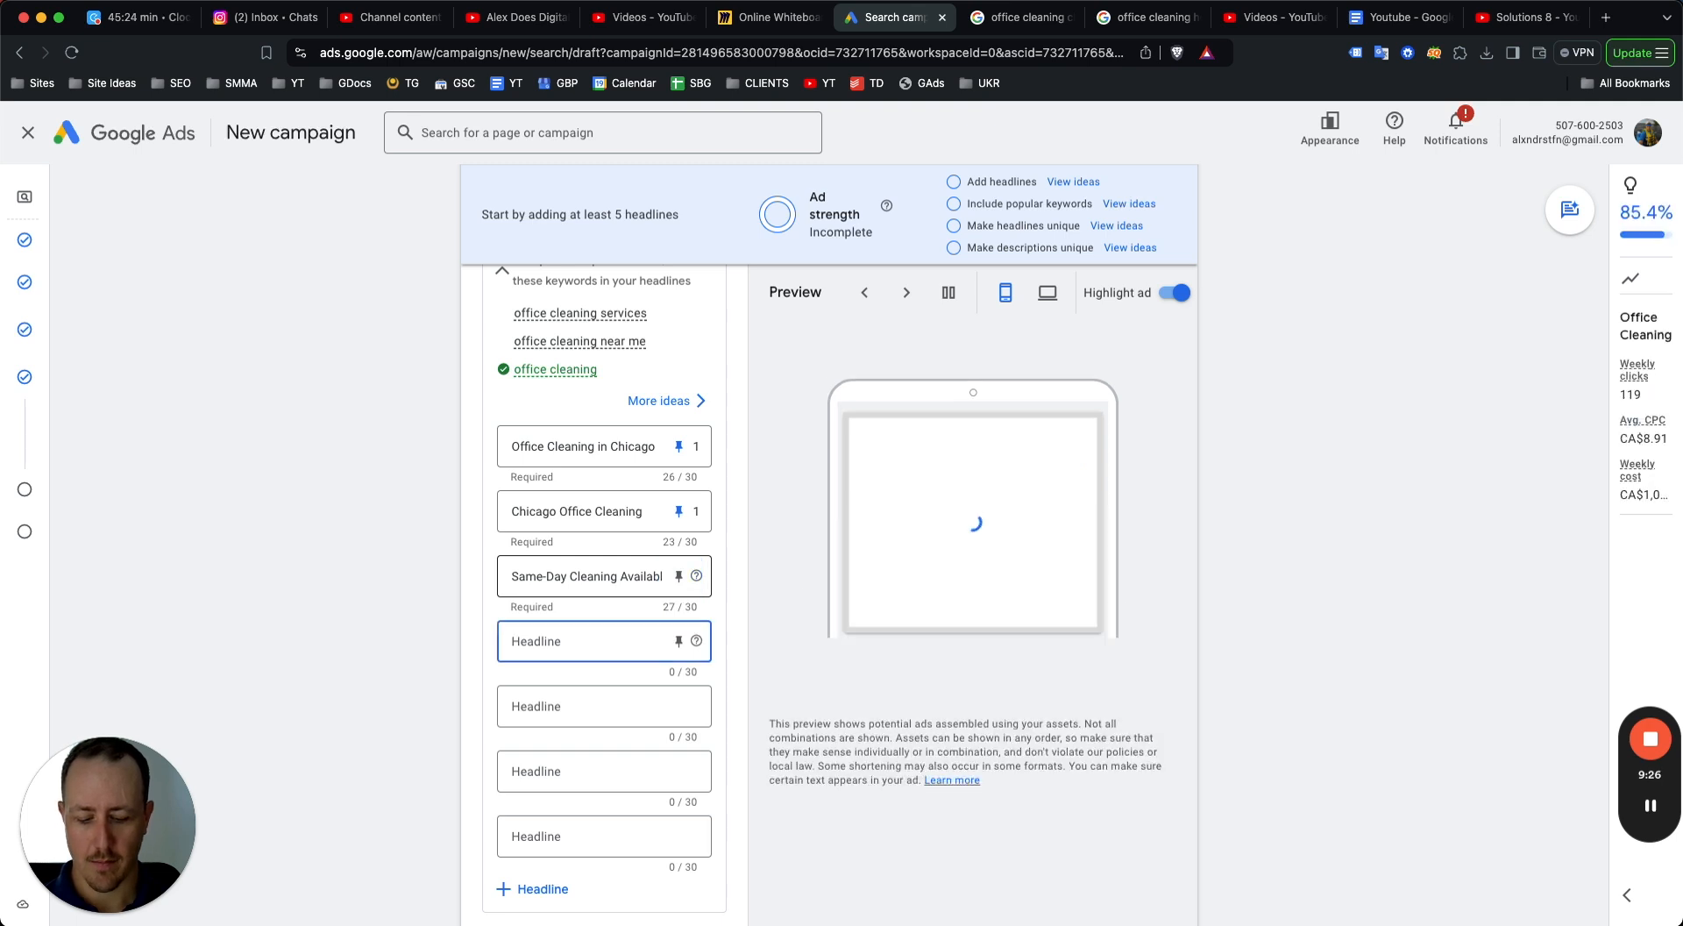
Add the headlines "Weekly Office Cleaning" and "Chicago Cleaning Experts".
type("Weekly Offi")
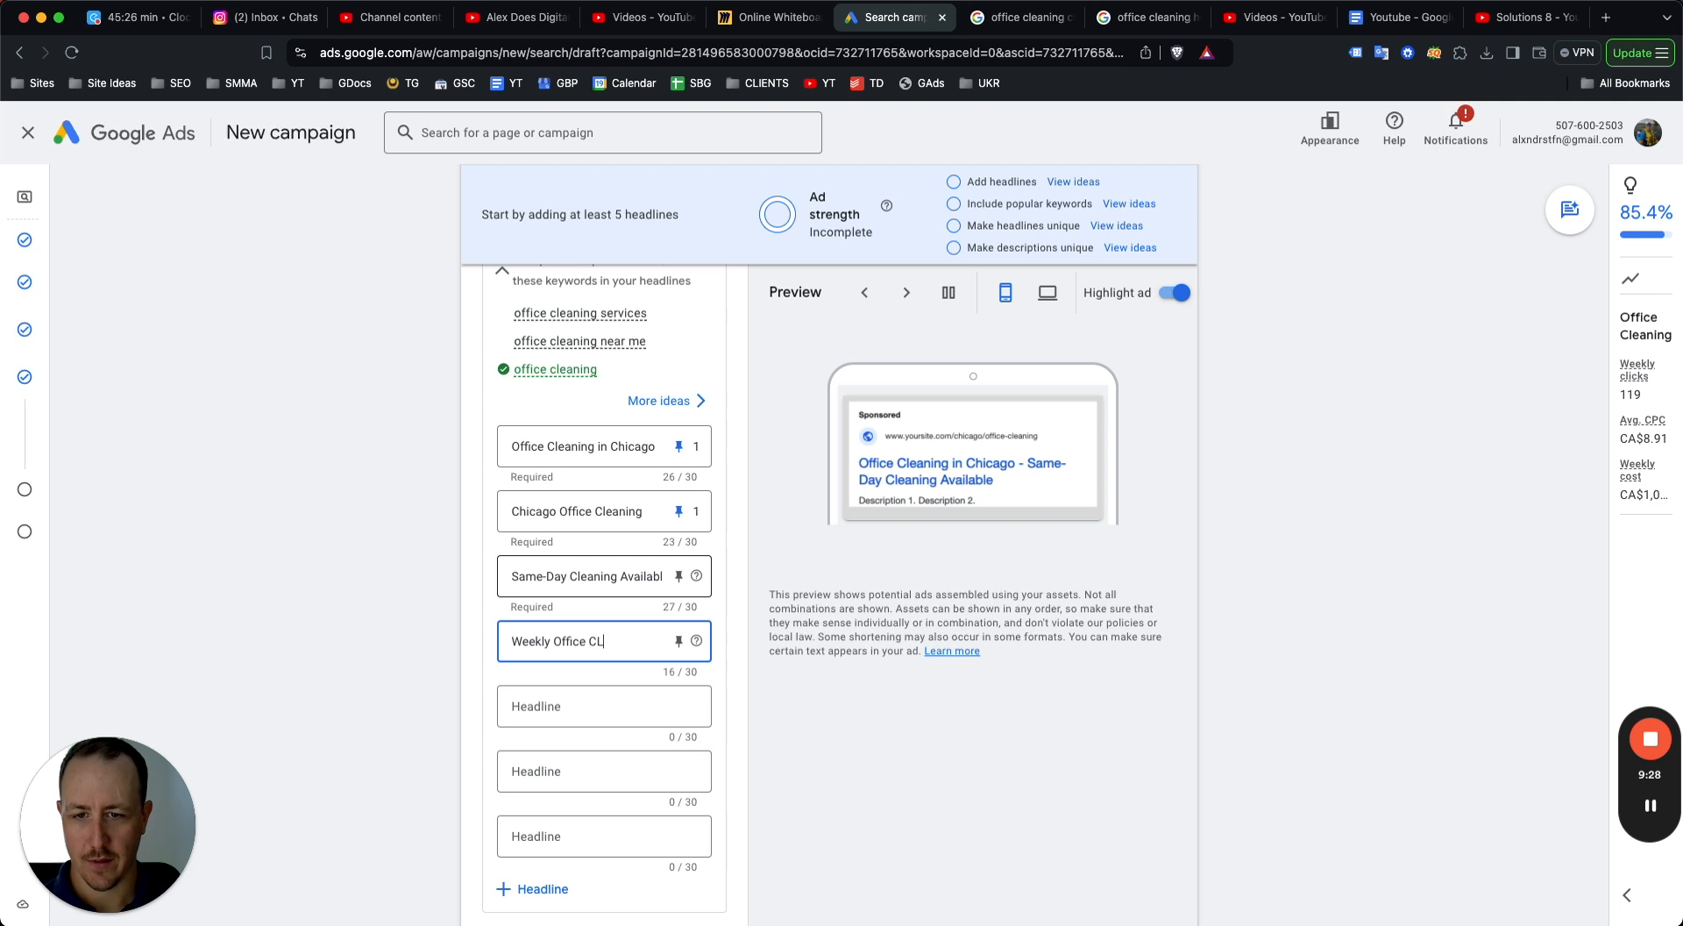
type("ce Cleaning")
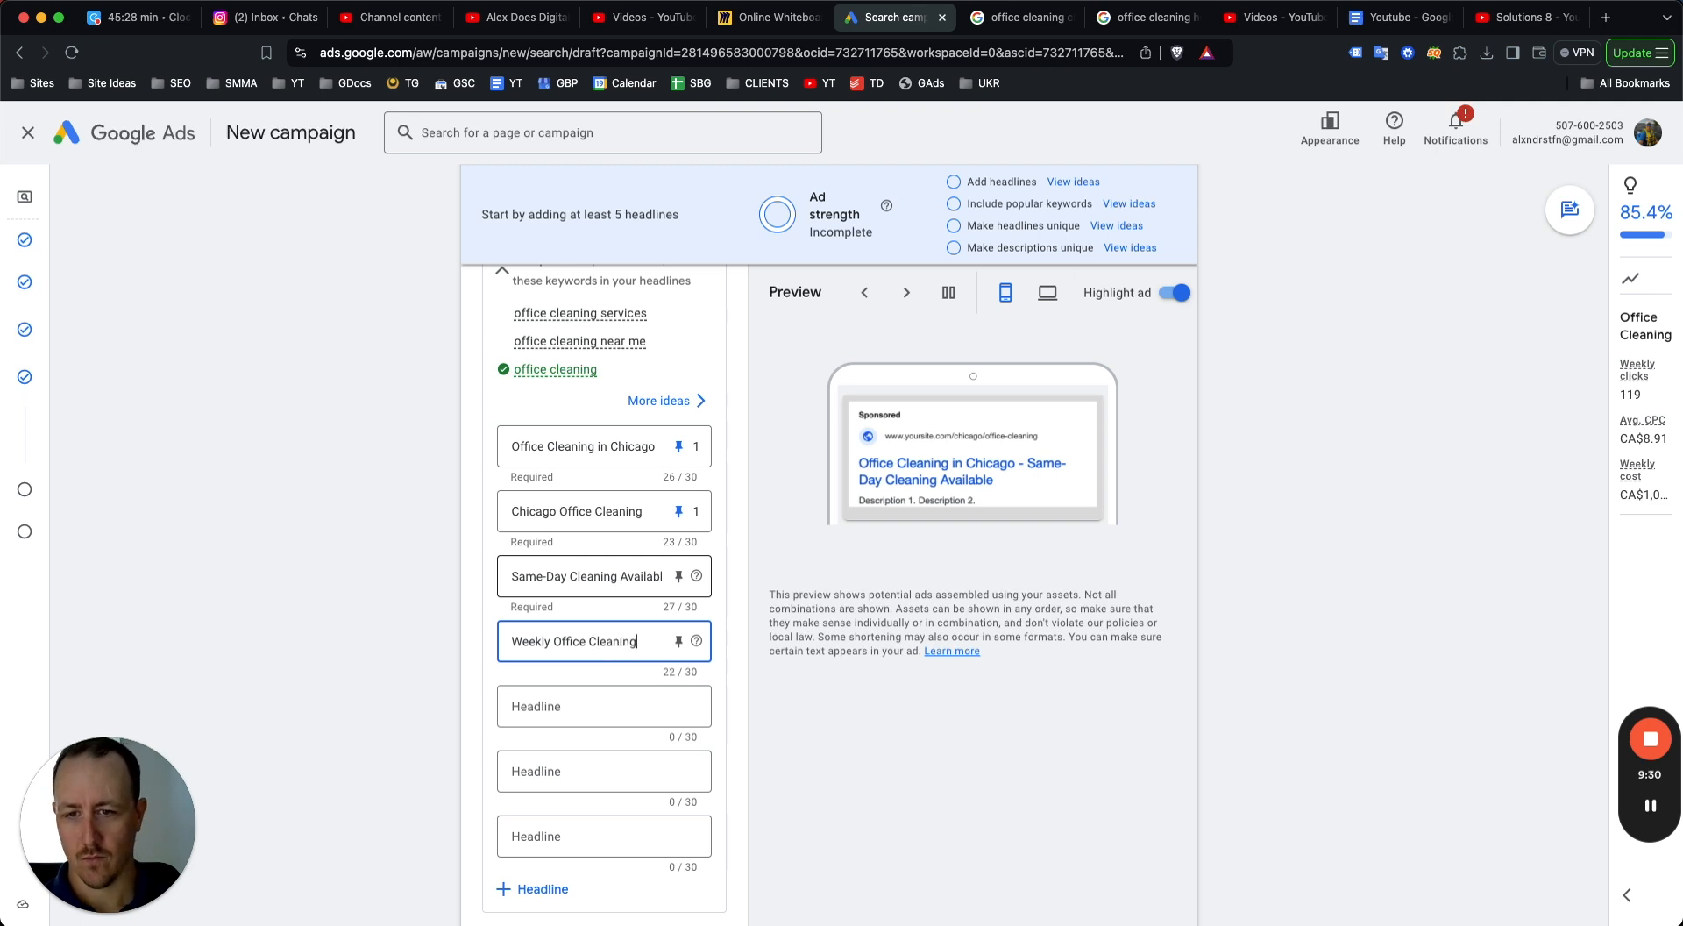
left_click(580, 712)
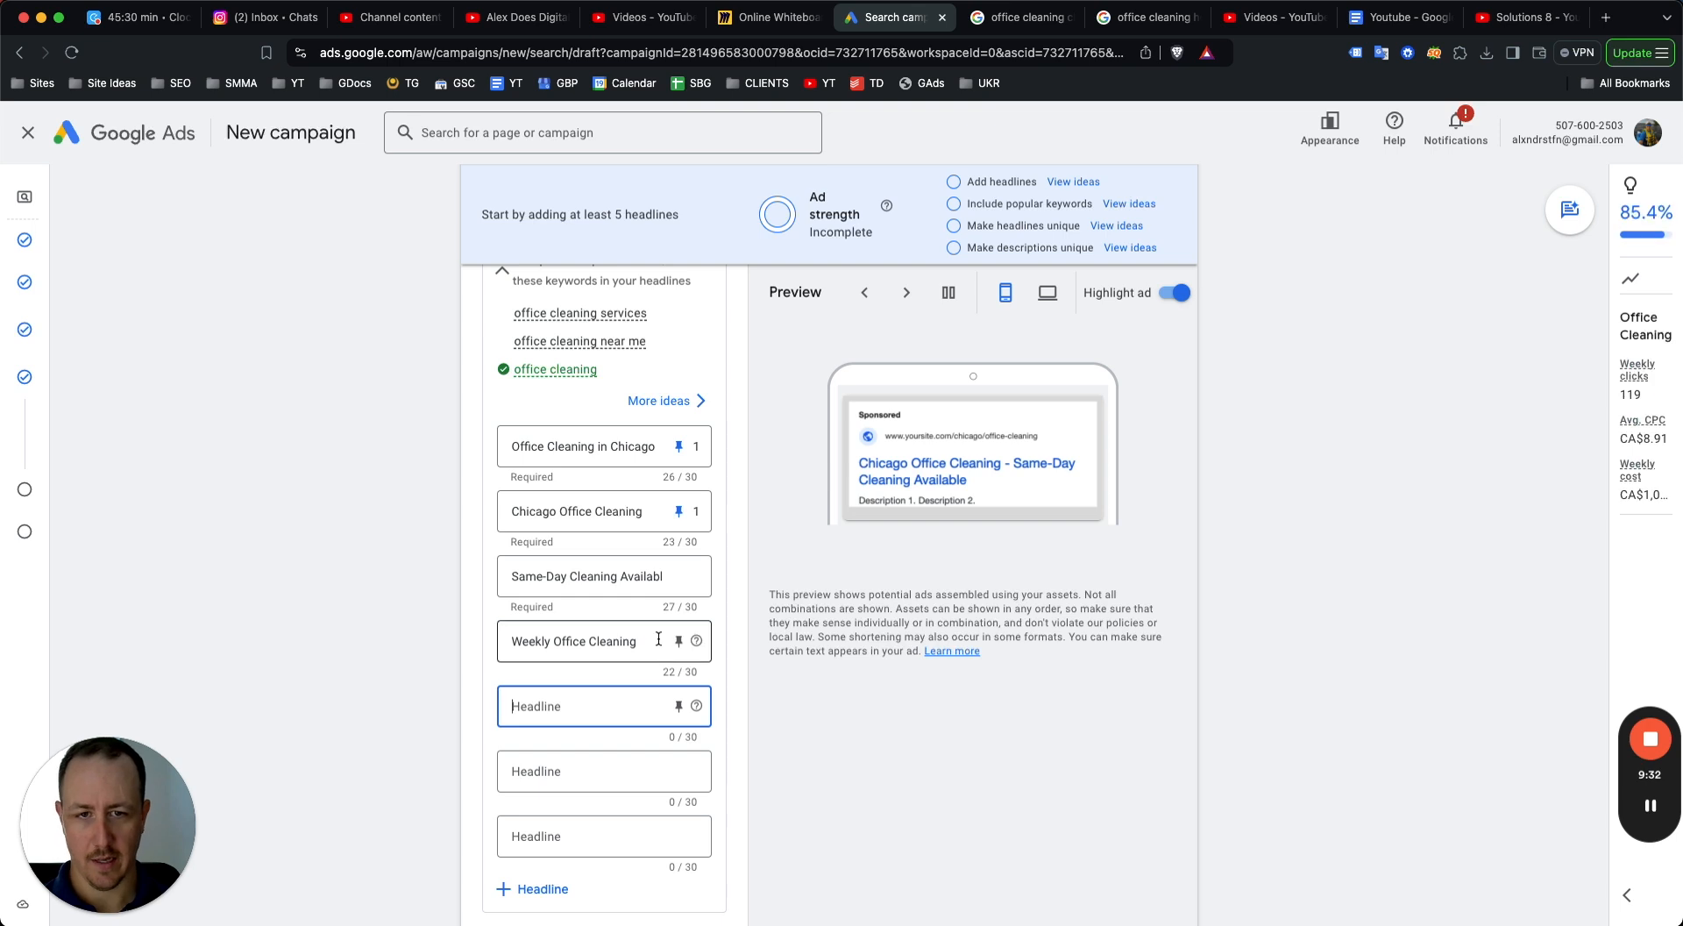
type("Chicago Cleain")
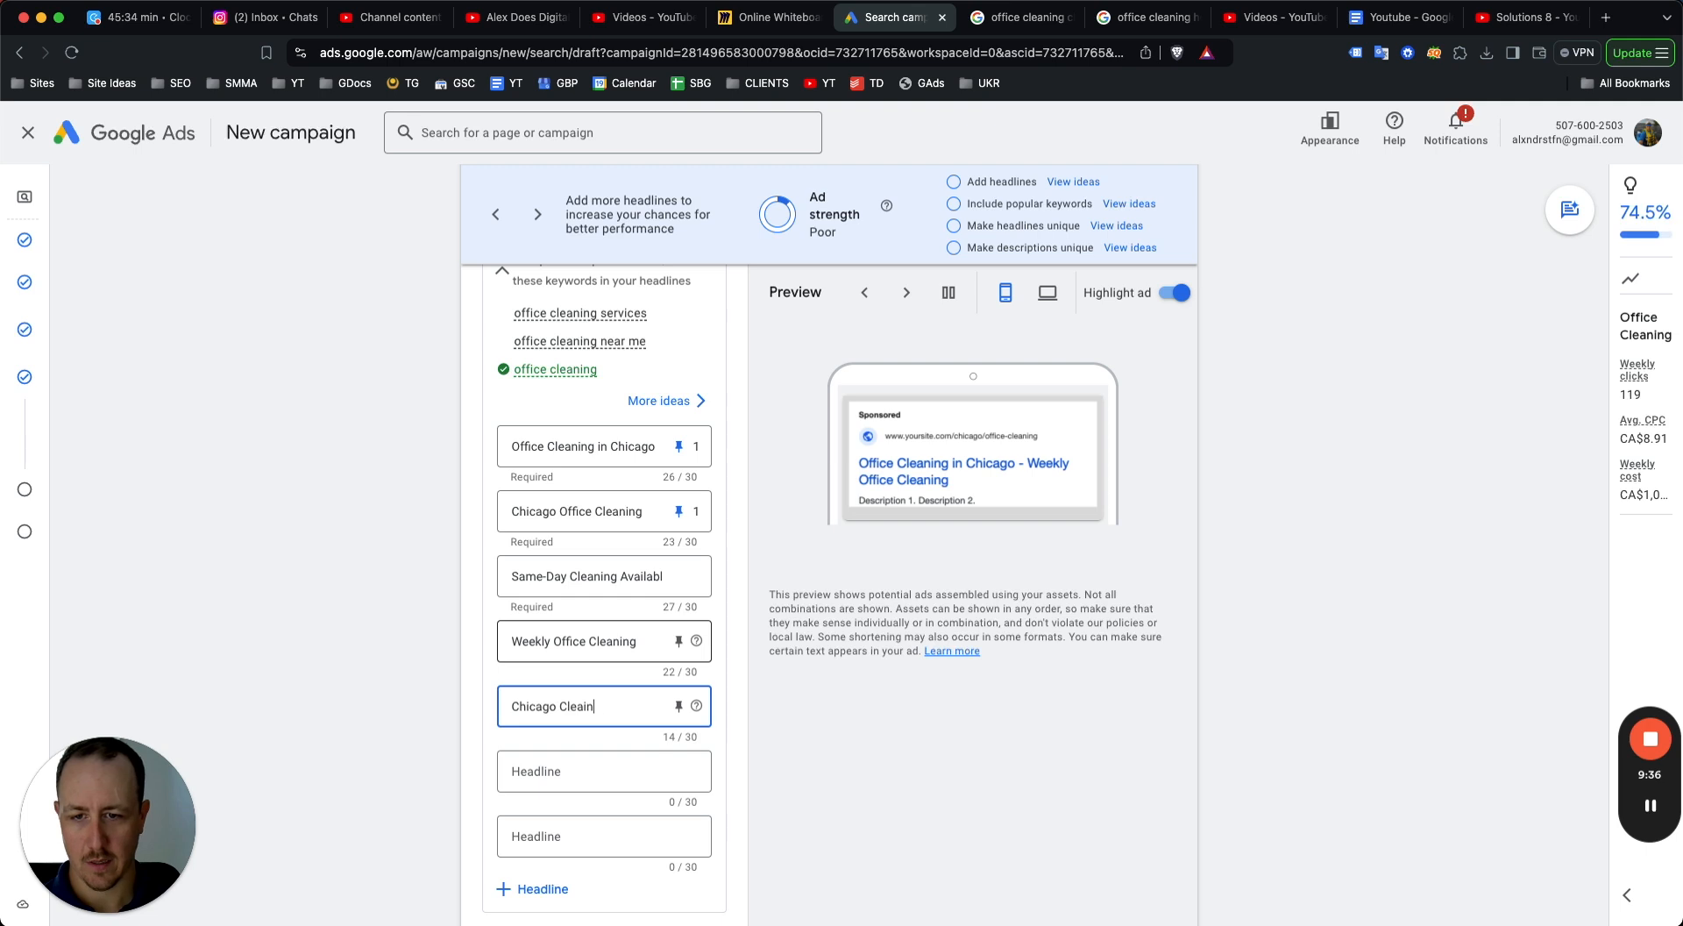
key("BackSpace")
key("BackSpace")
type("ning Experts")
key("Tab")
key("Tab")
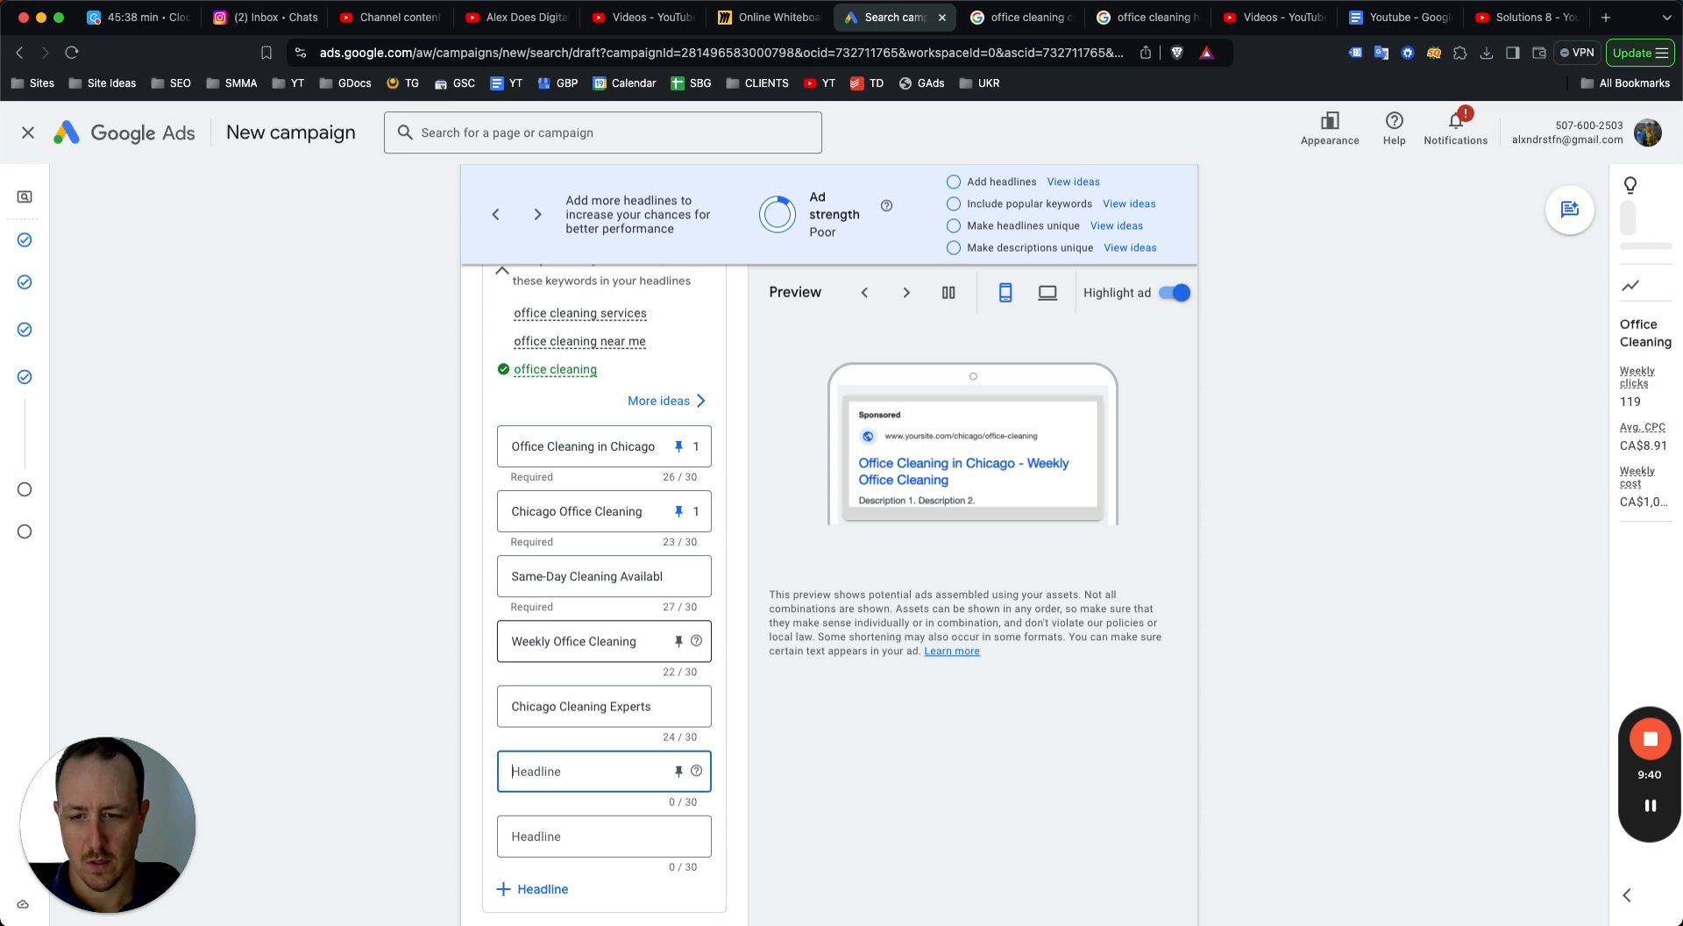
Add the headline "Get an Instant Quote Online", consulting the Houston competitor ads for its wording.
type("Instant")
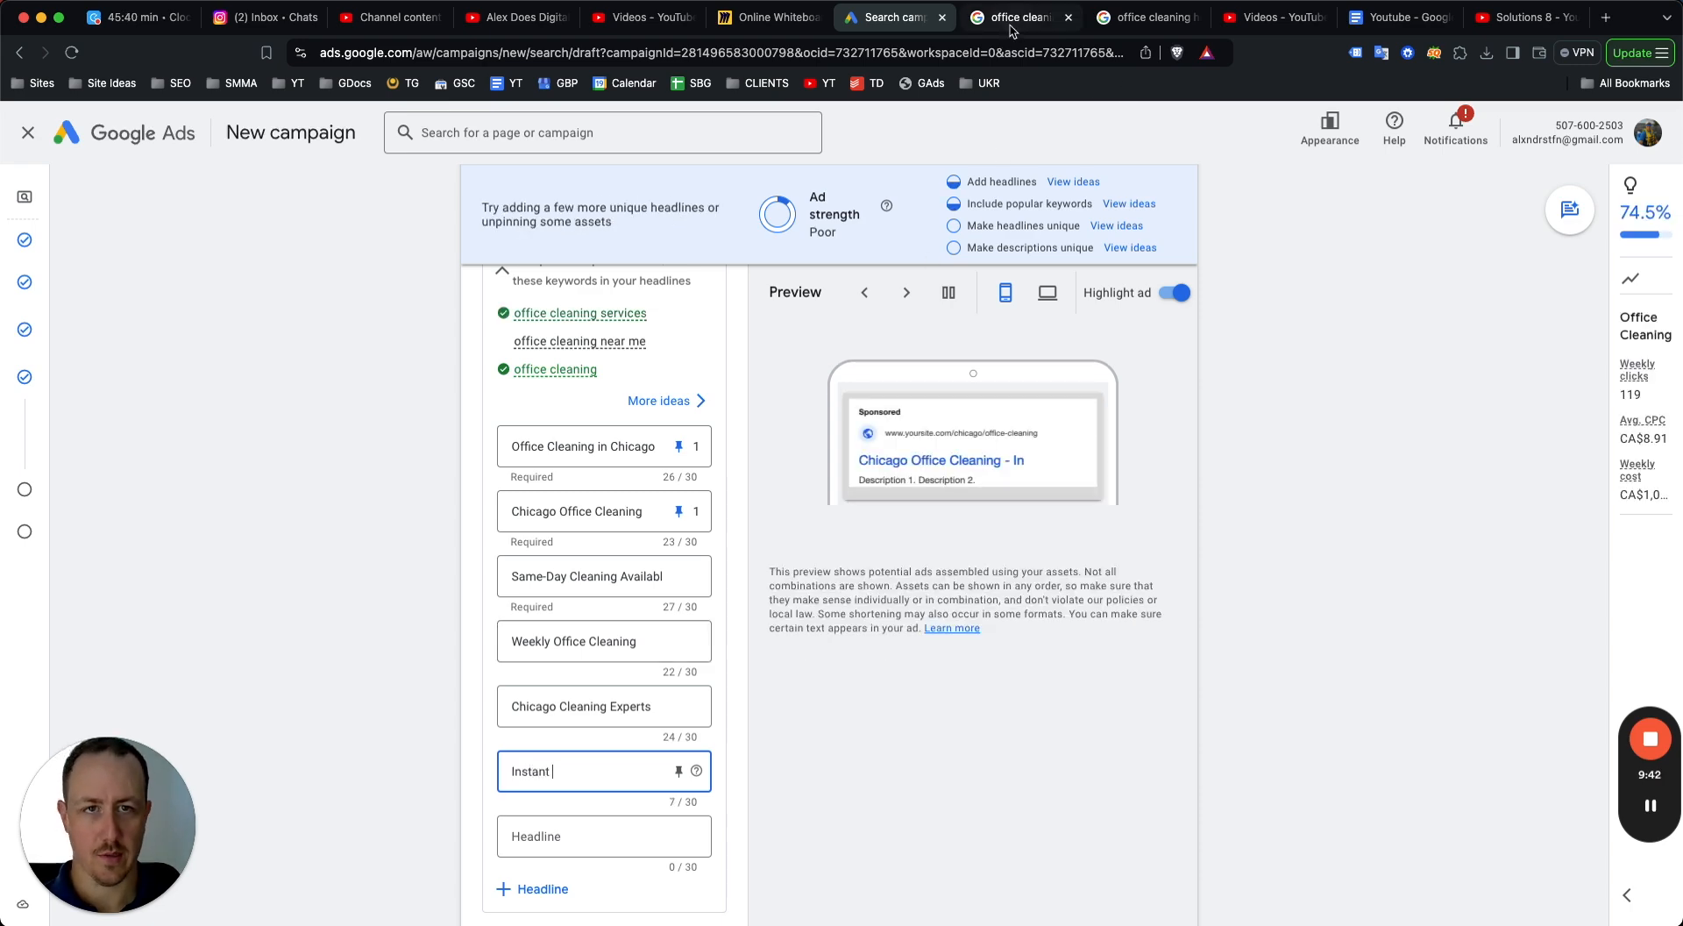
left_click(1012, 19)
left_click(1144, 17)
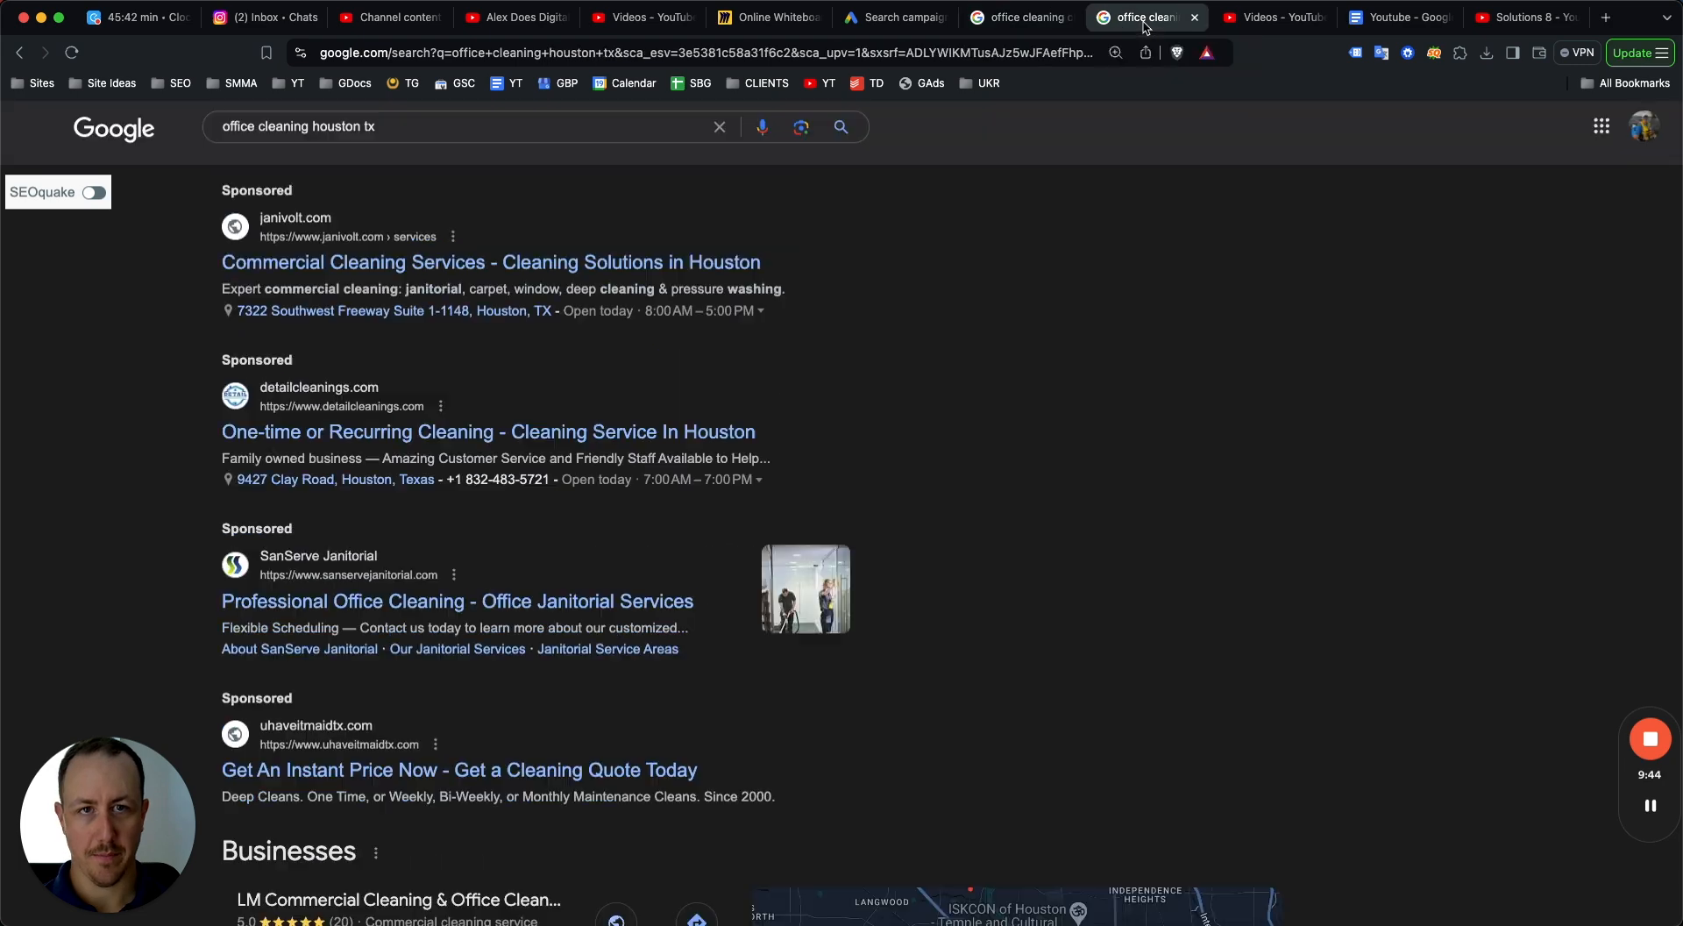
left_click(893, 26)
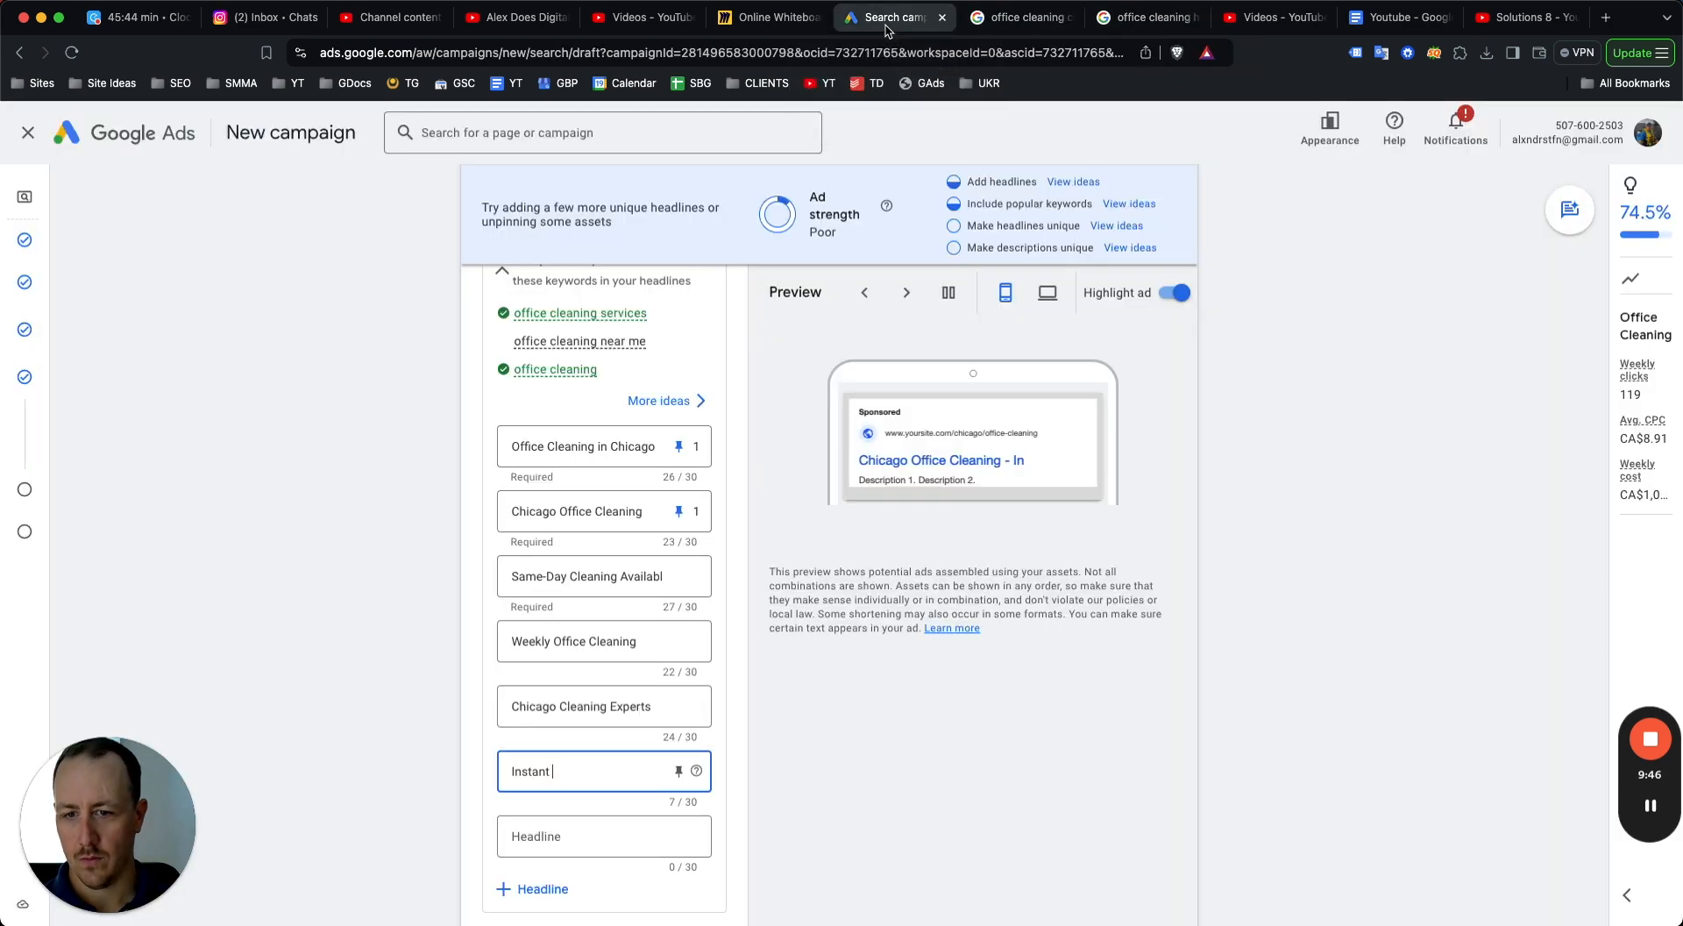
double_click(523, 768)
type("Get an Instant")
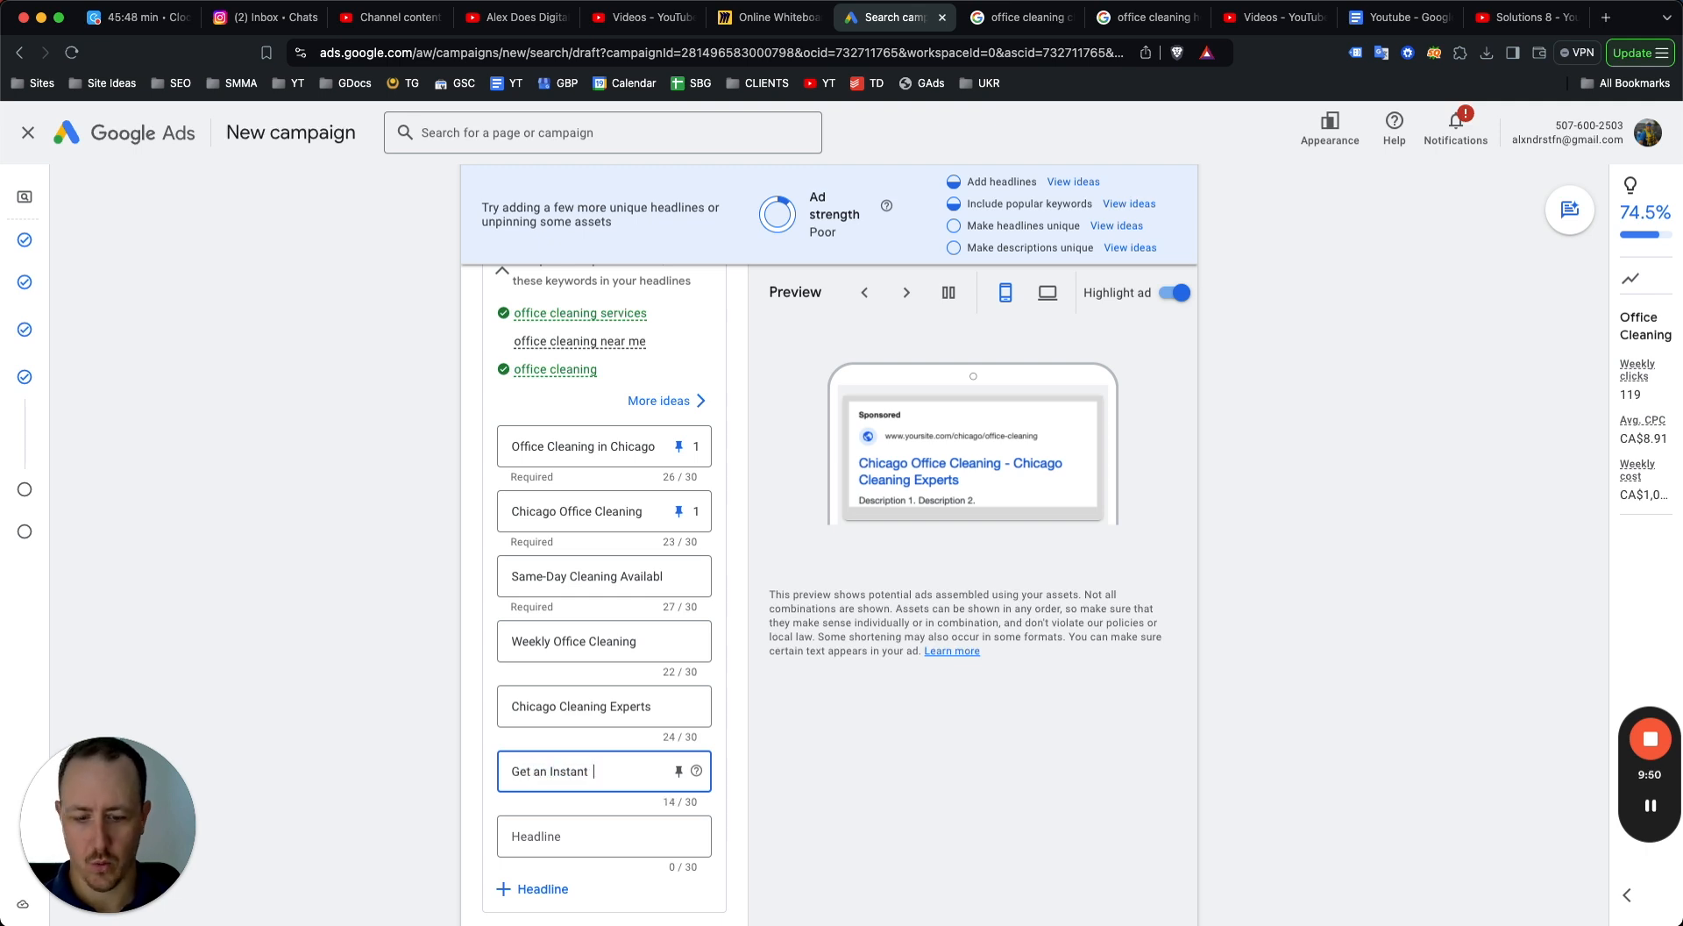
type(" Quote Online")
Add the headline "Book Your Office Cleaning".
key("Tab")
key("Tab")
type("Book")
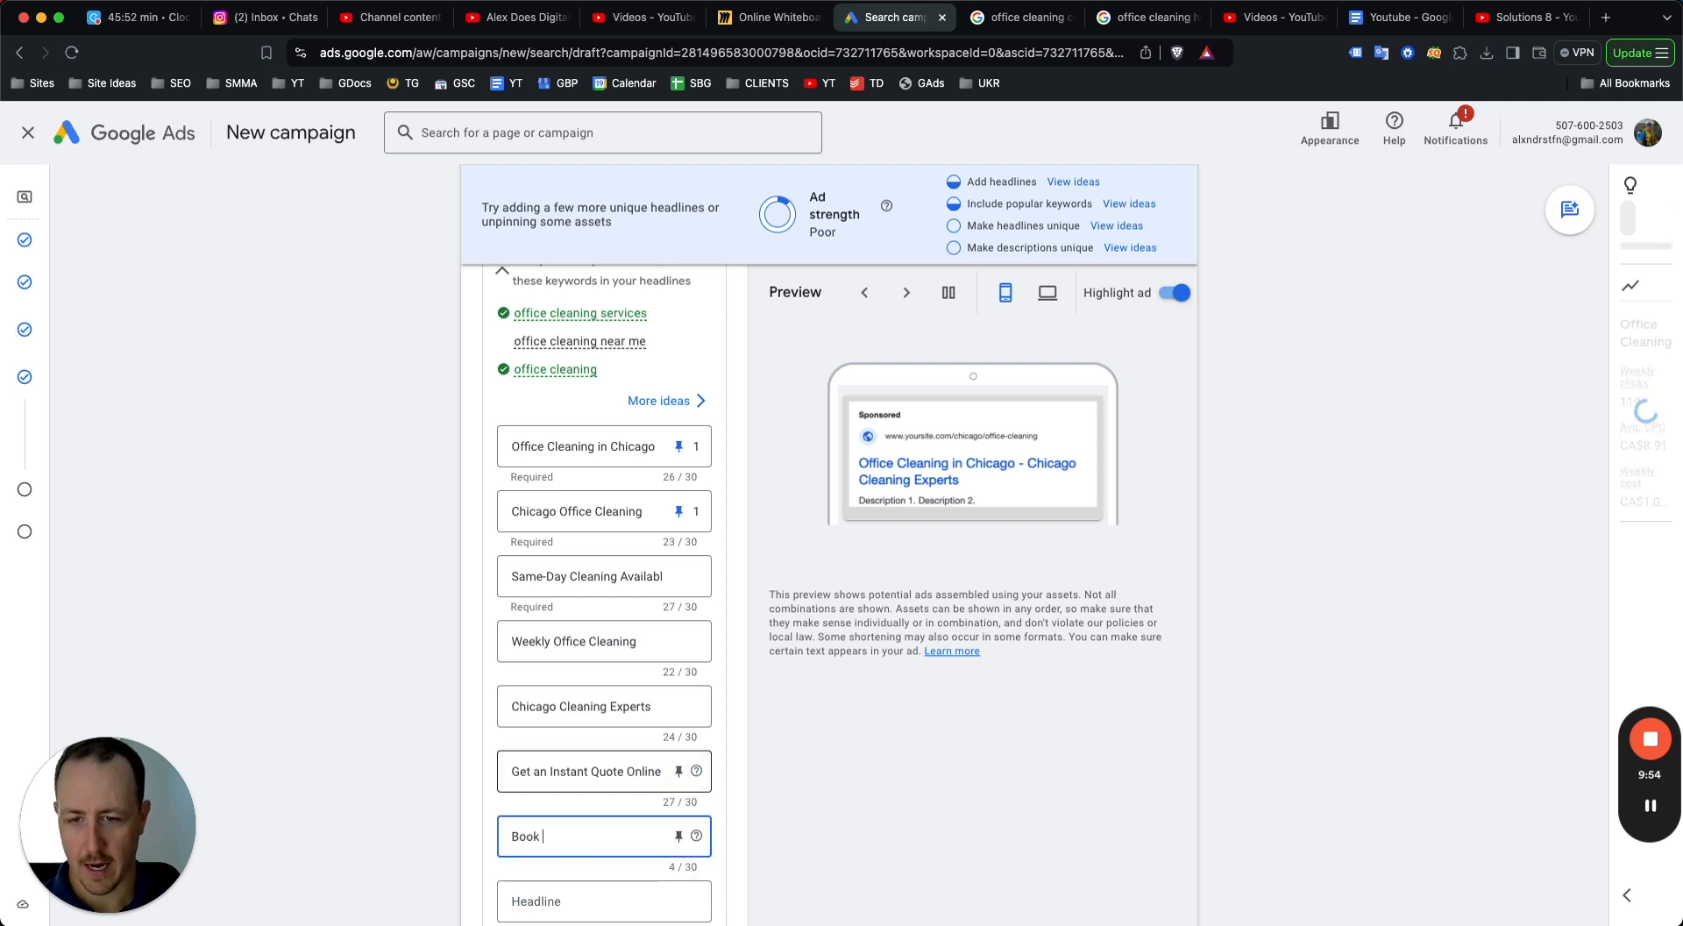
type(" Your Office Cleaning")
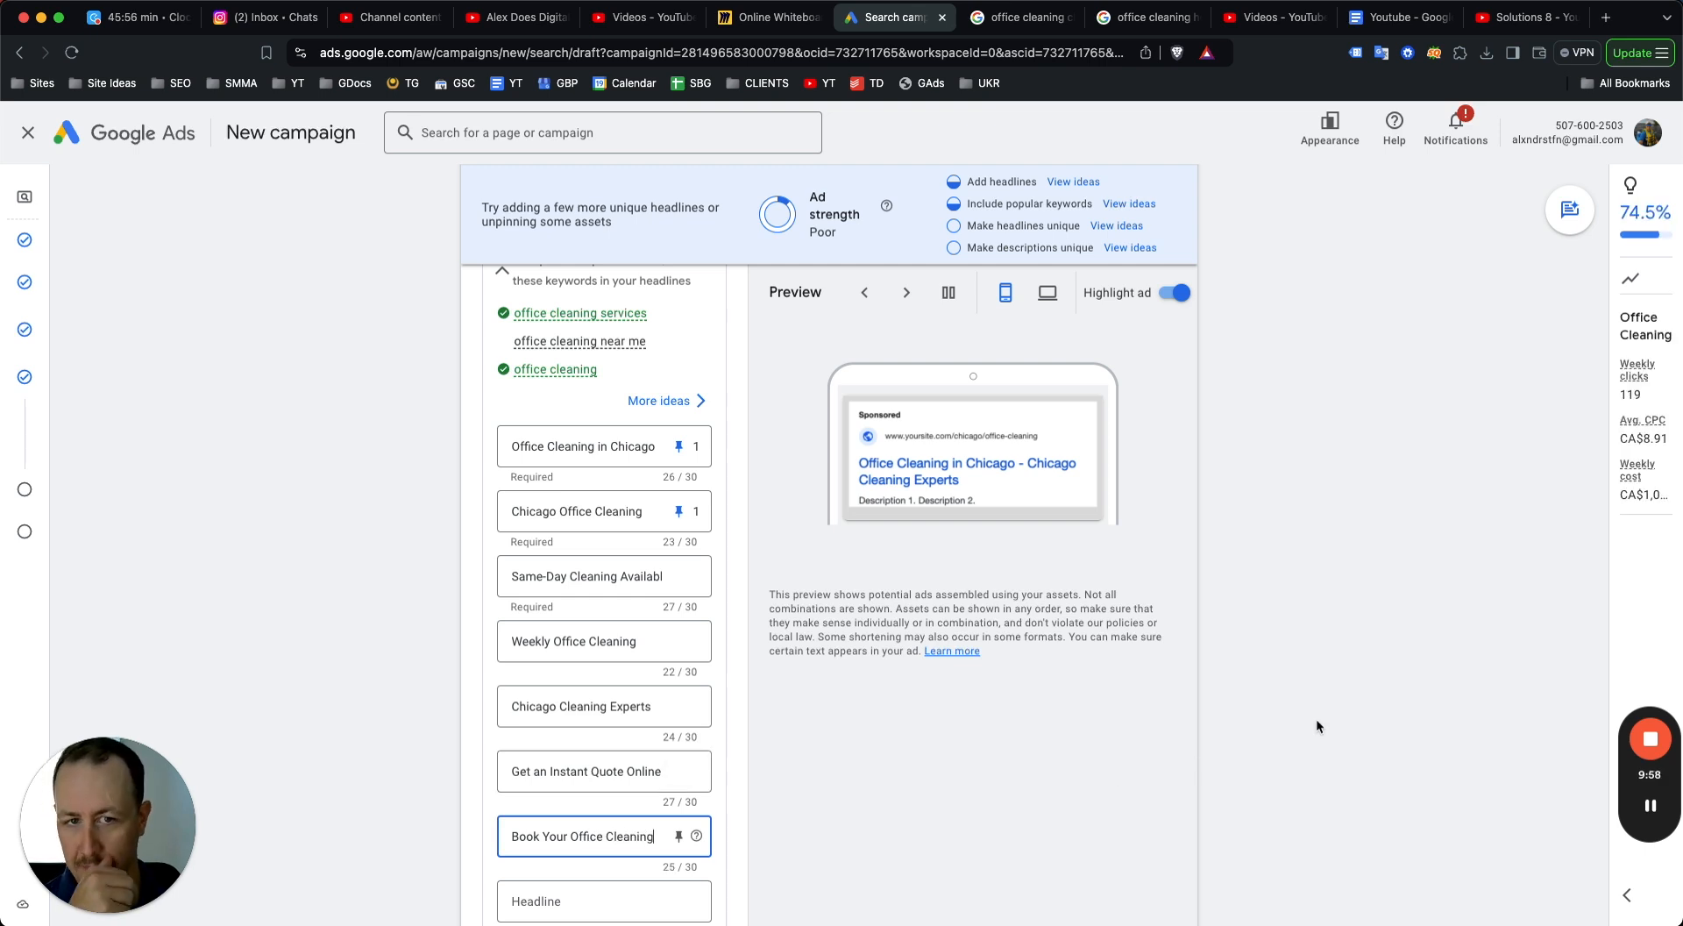
left_click(1317, 722)
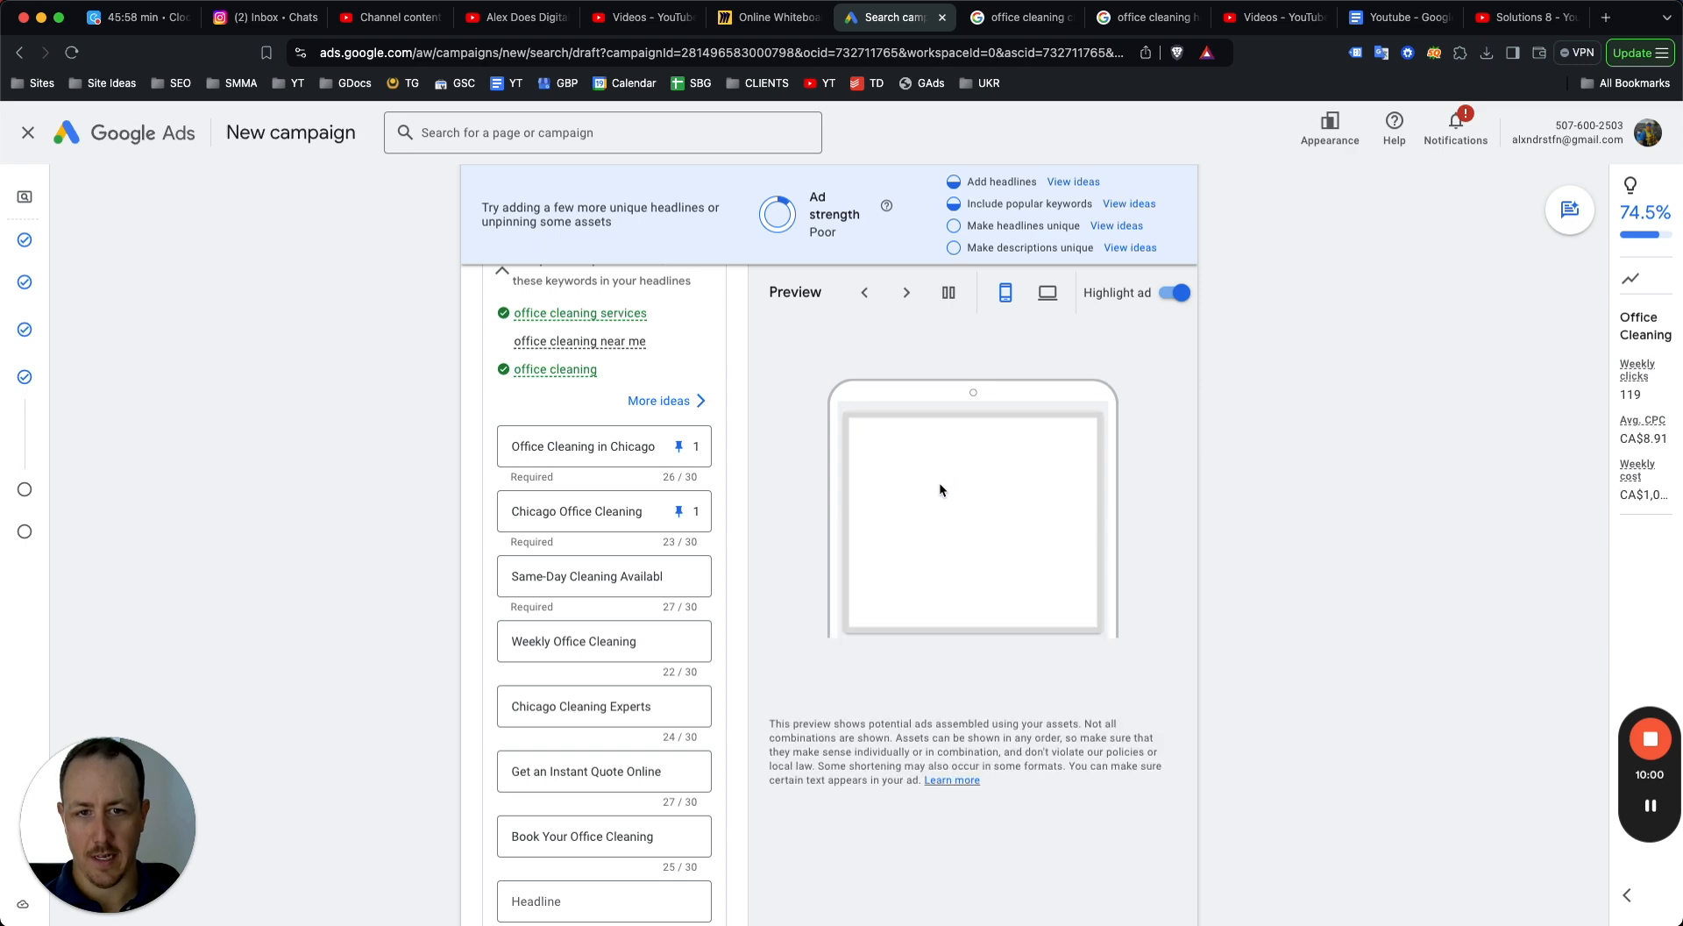
Add the headline "Voted Chicago's Best Cleaners".
scroll(953, 472, "down", 1)
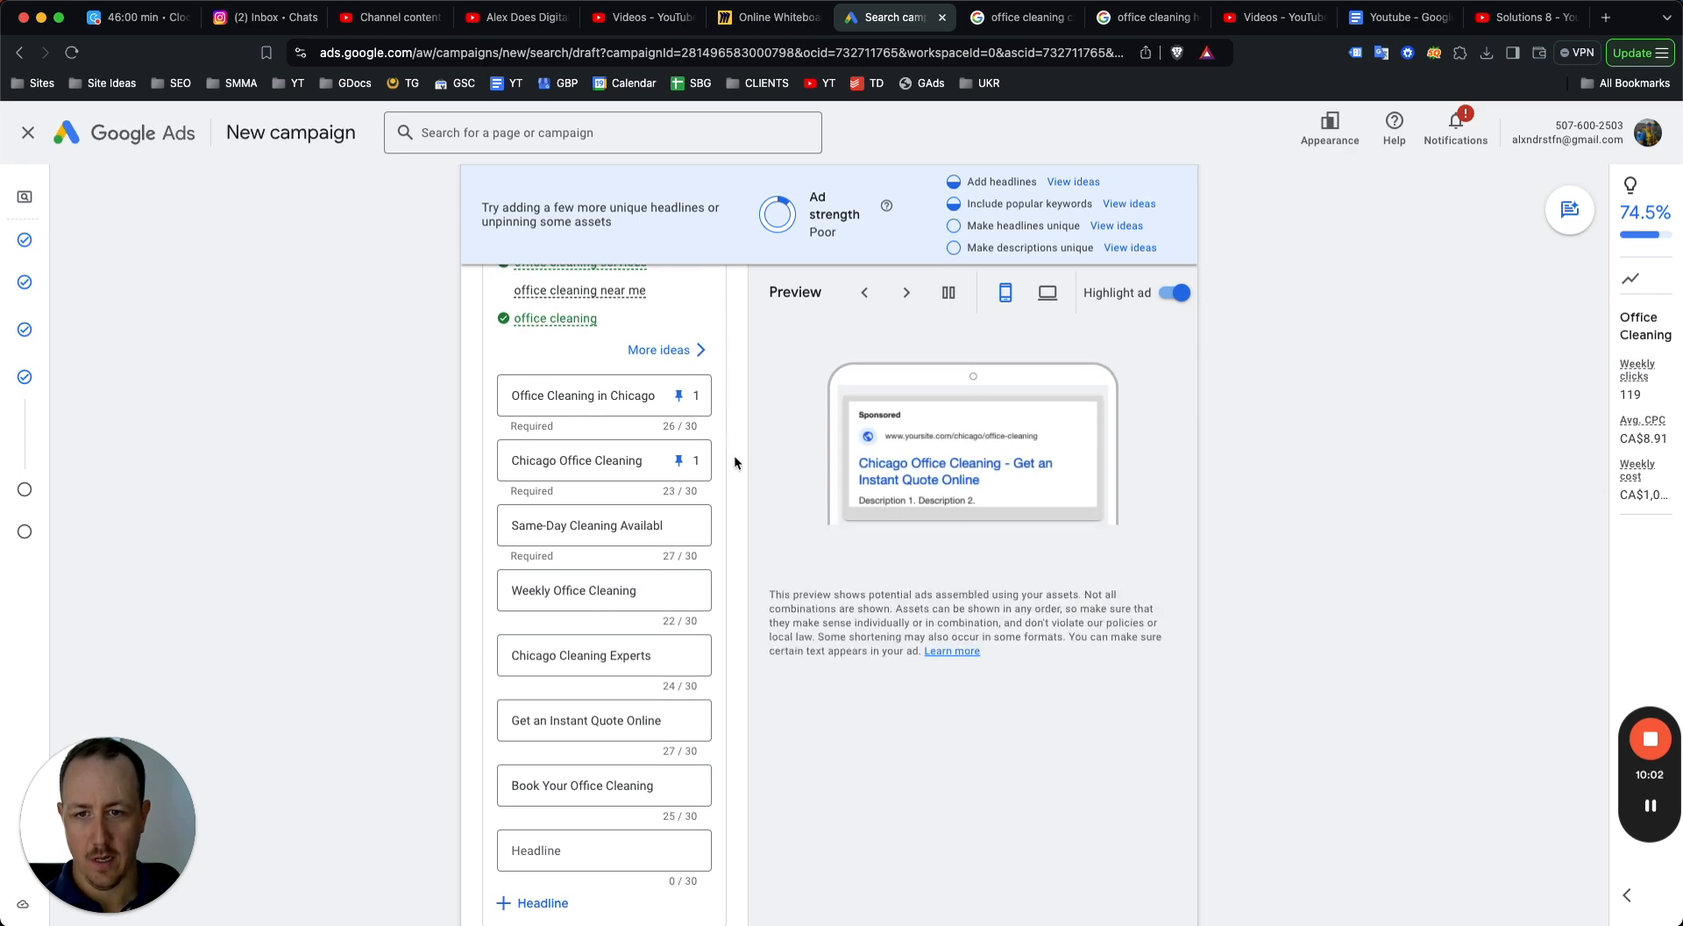
scroll(690, 494, "down", 1)
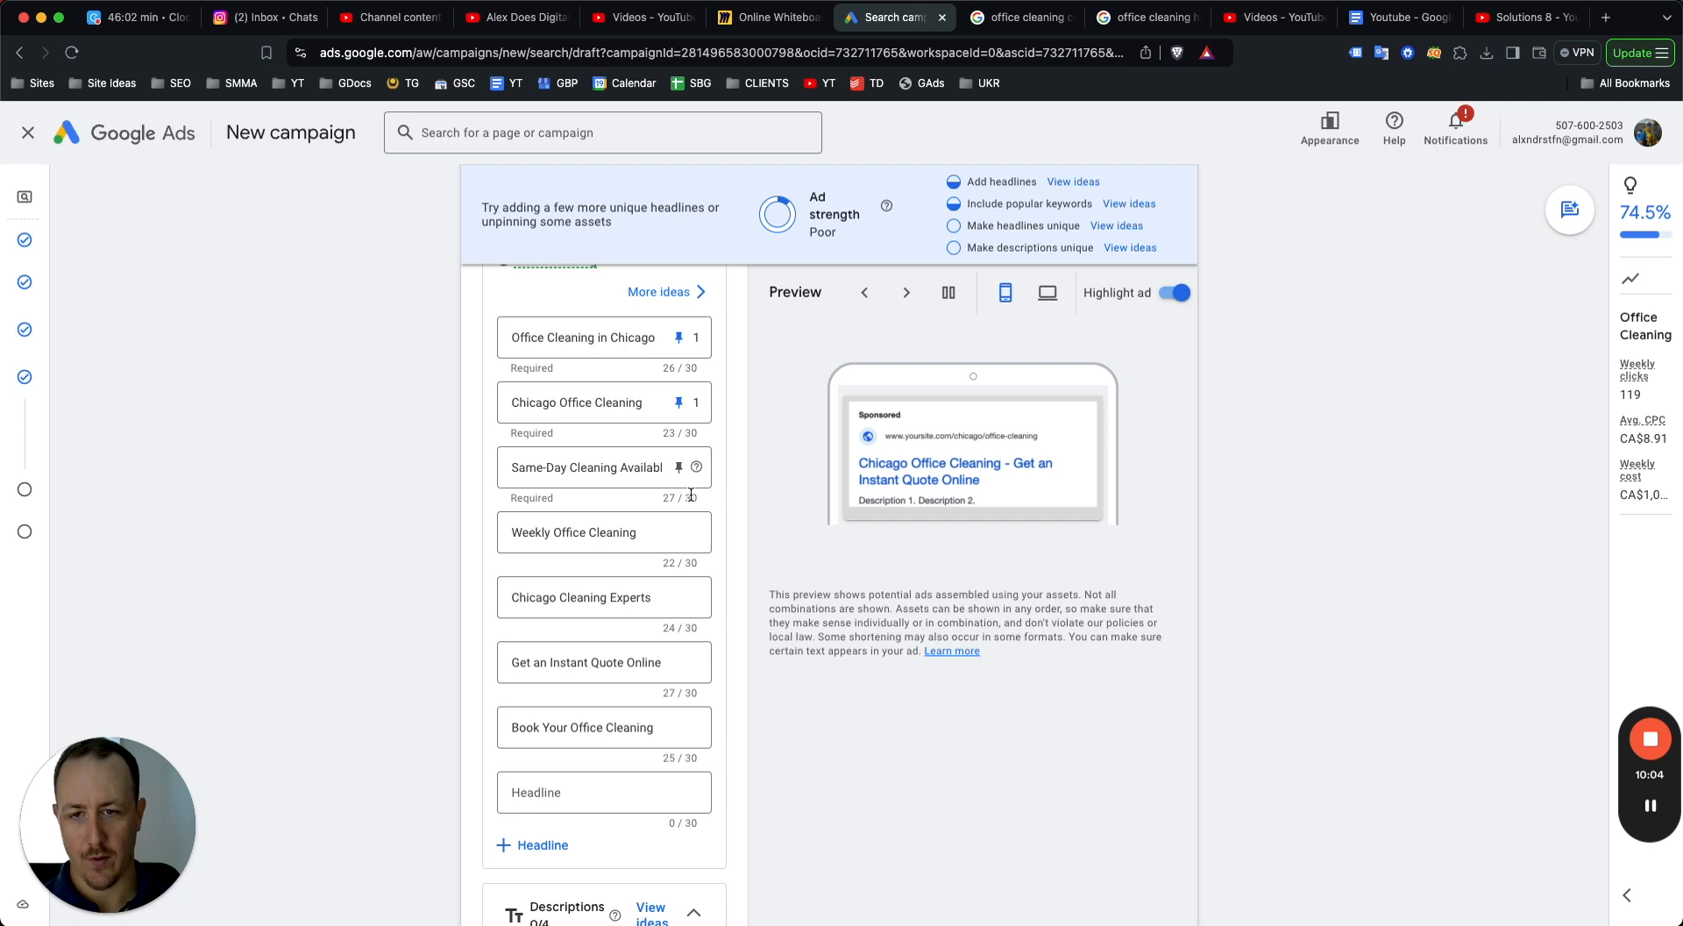
left_click(584, 795)
type("Bo")
key("BackSpace")
key("BackSpace")
type("o")
key("BackSpace")
type("Voted Chic")
type("ago's Be")
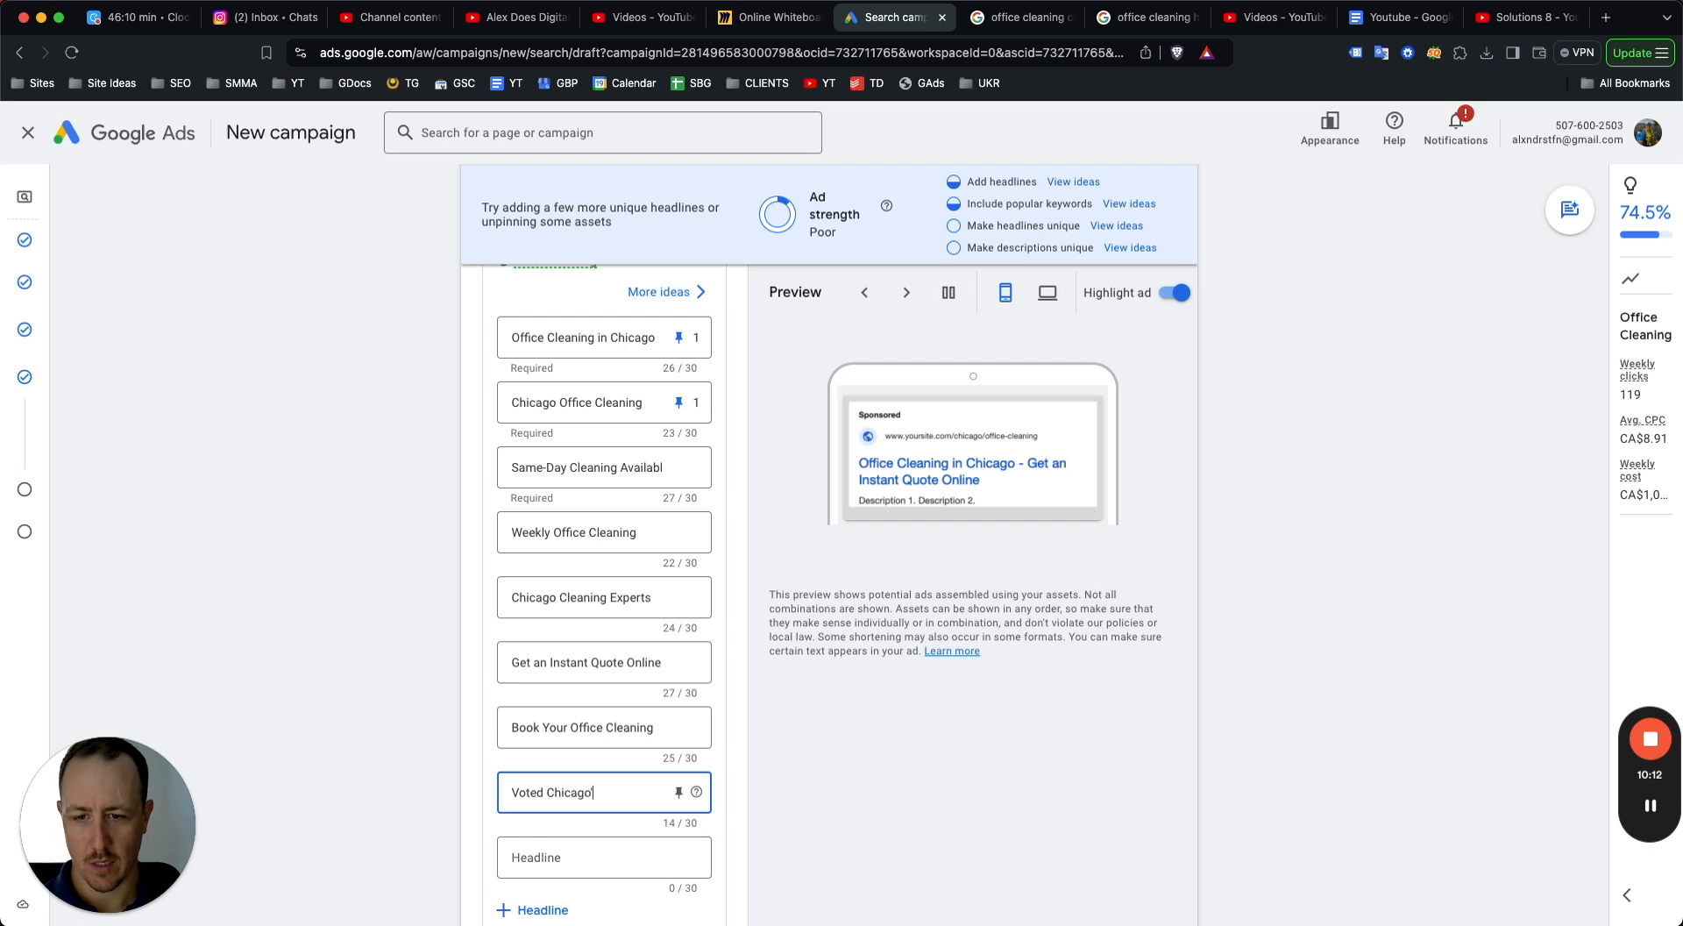
type("st Cleaners")
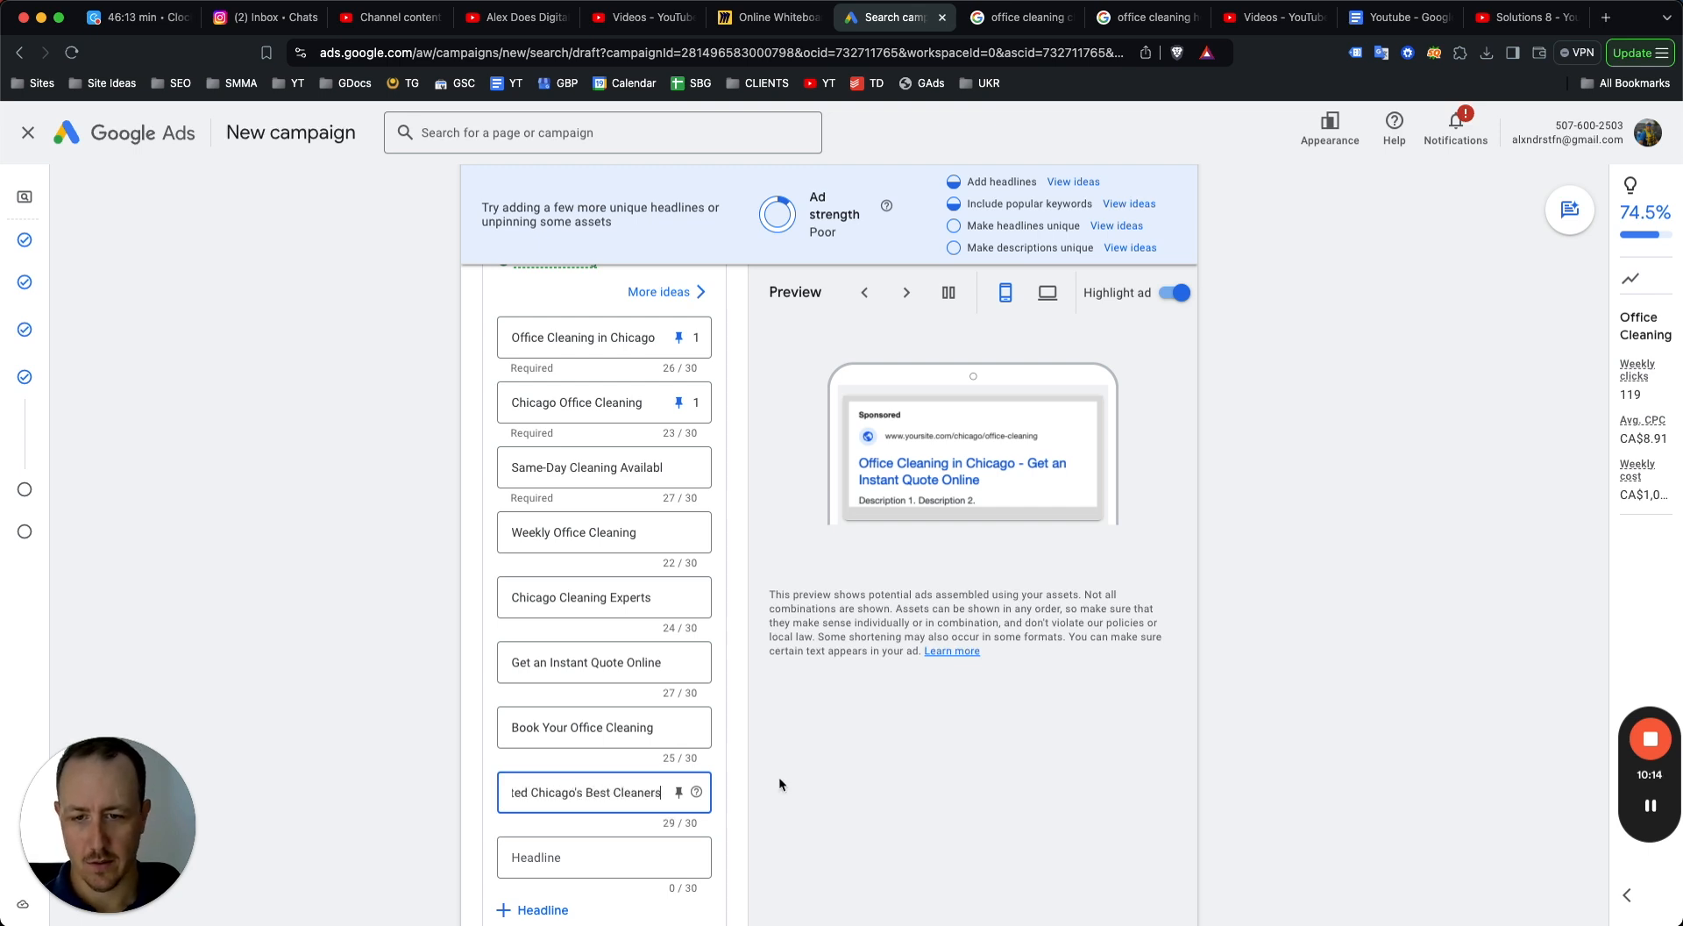
left_click(1247, 580)
Add two more description fields to the ad's descriptions section.
scroll(614, 456, "down", 7)
scroll(581, 538, "up", 7)
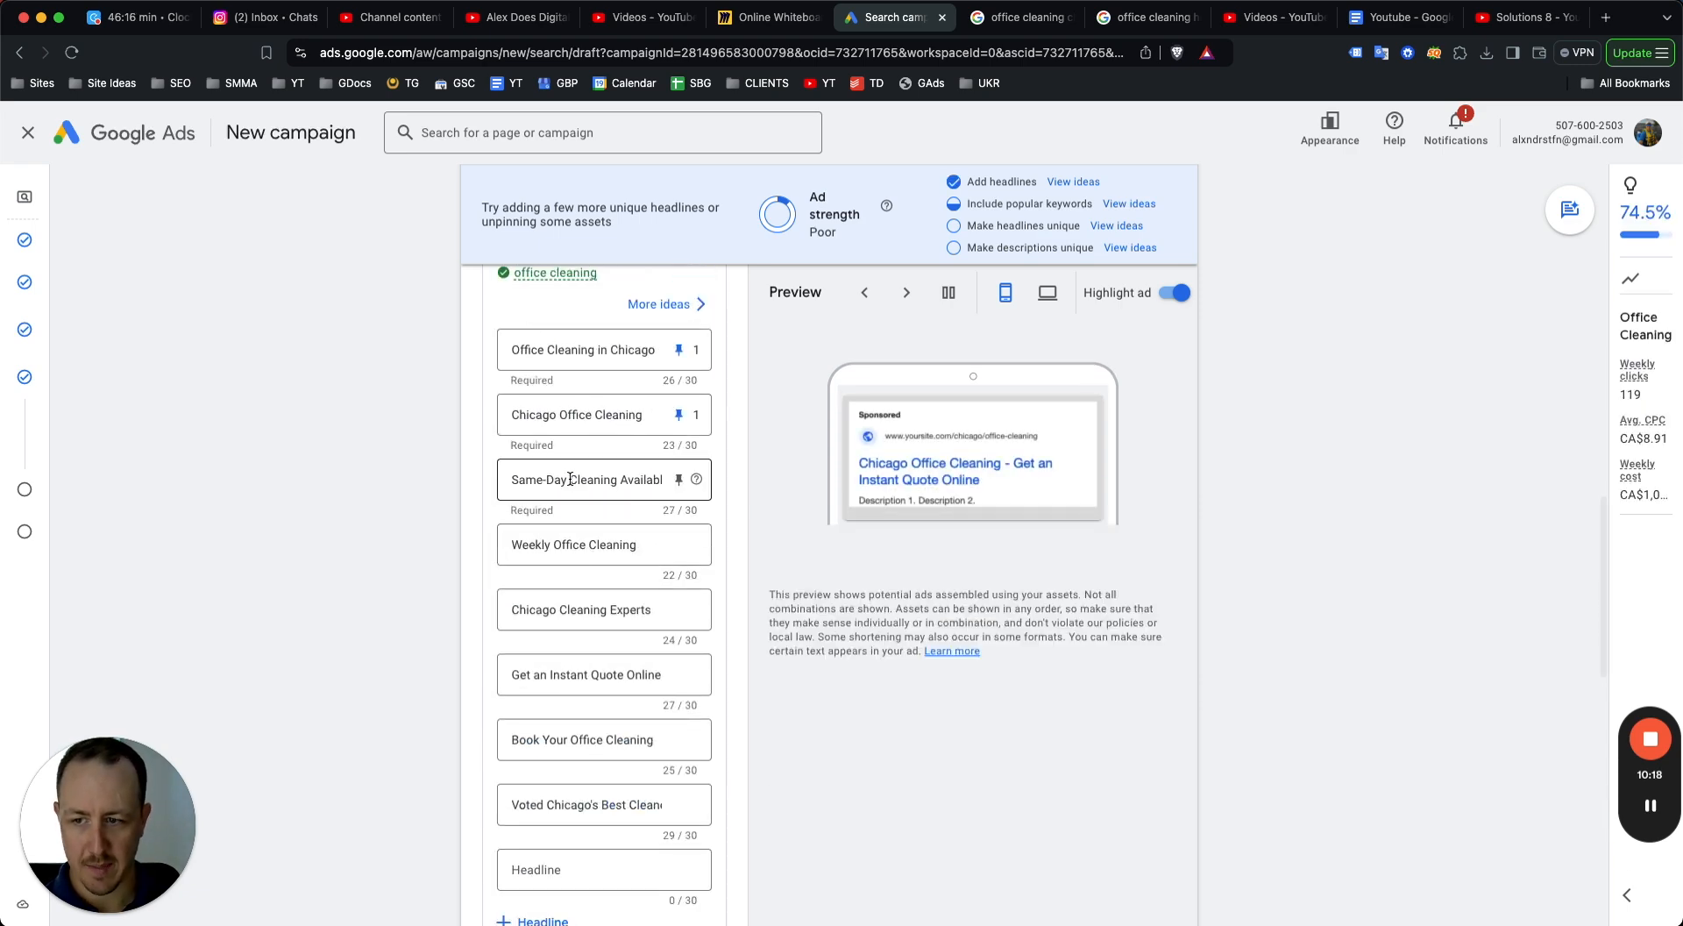
scroll(603, 556, "down", 2)
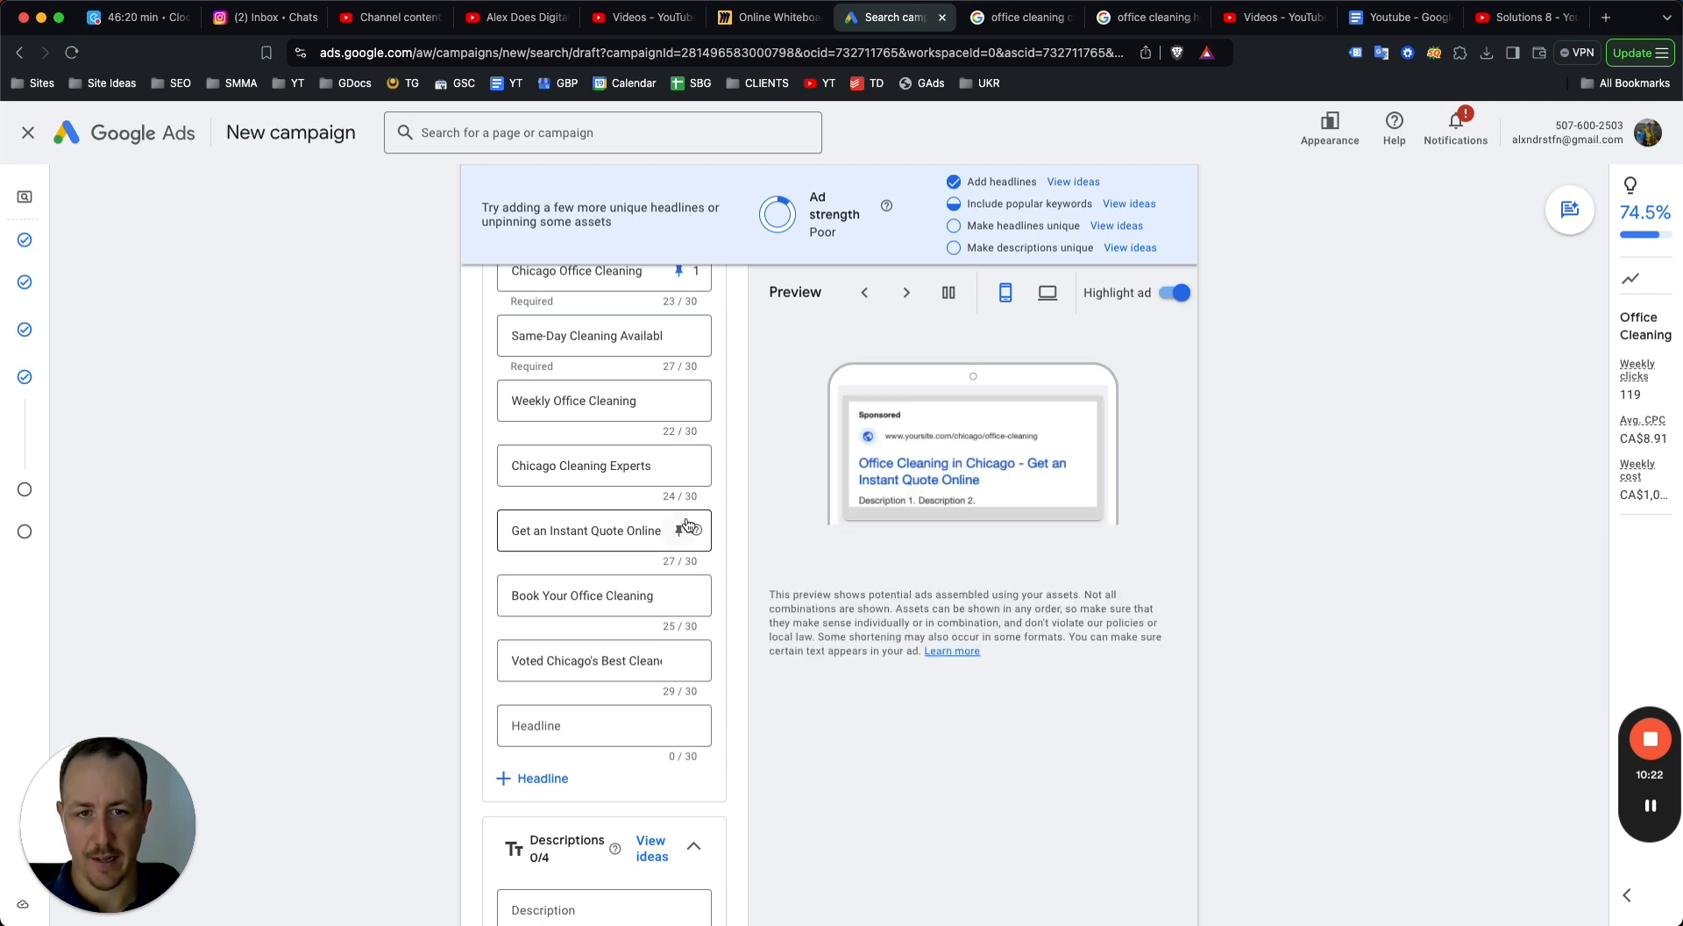
scroll(613, 569, "down", 4)
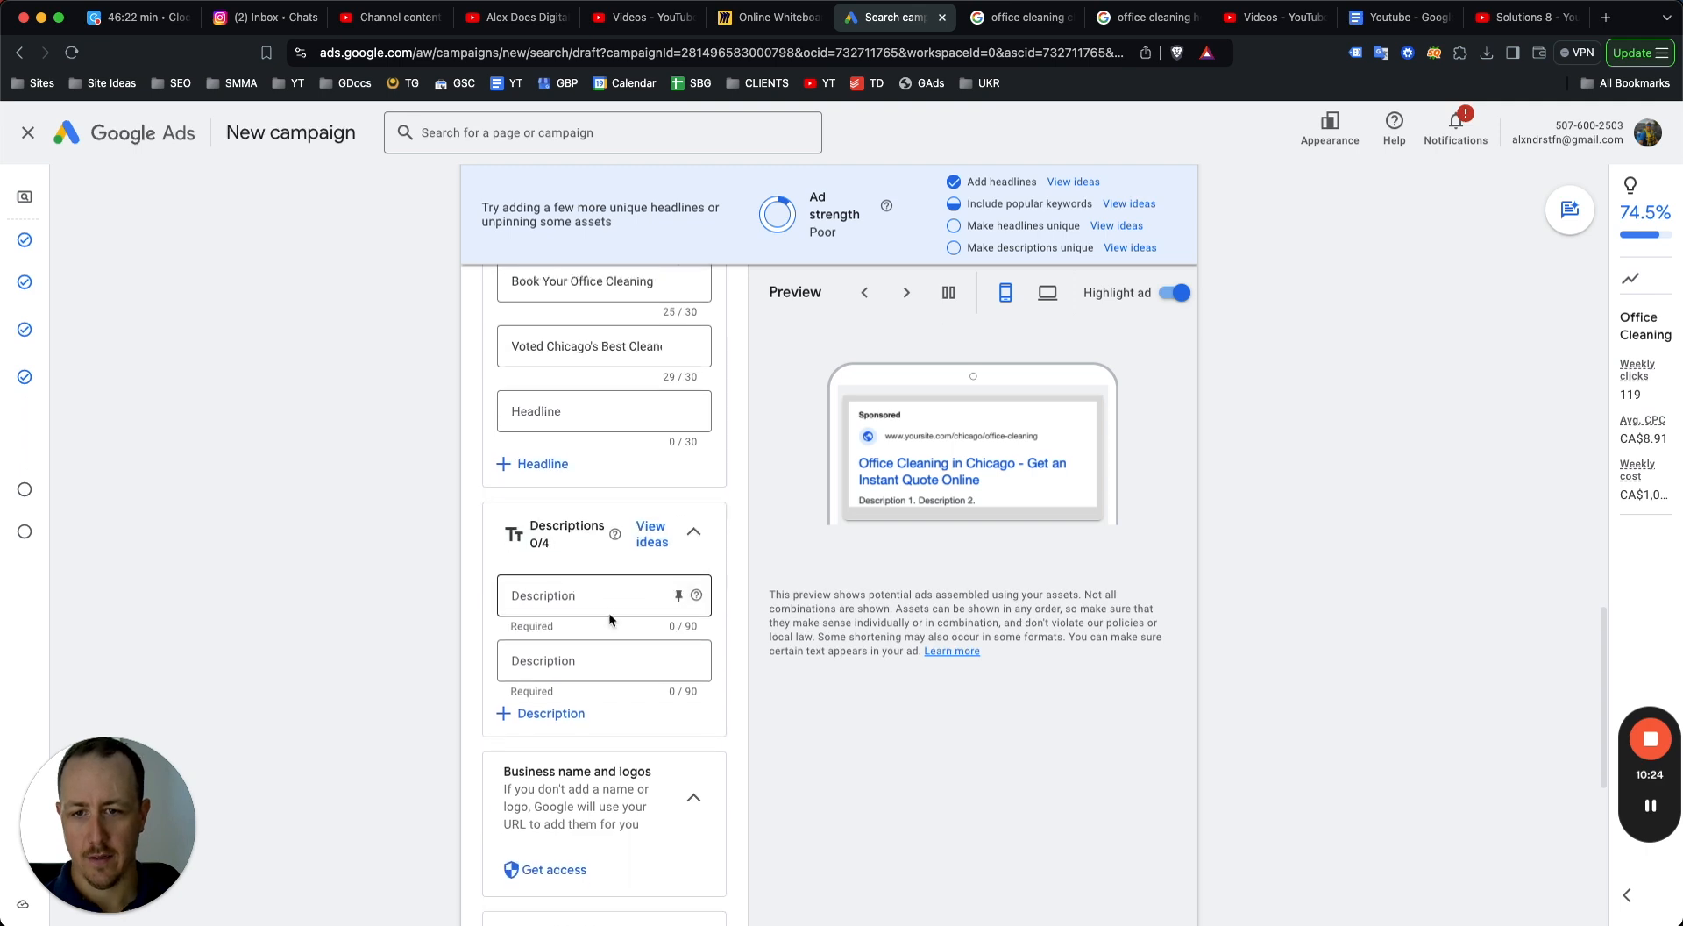
left_click(565, 709)
left_click(515, 758)
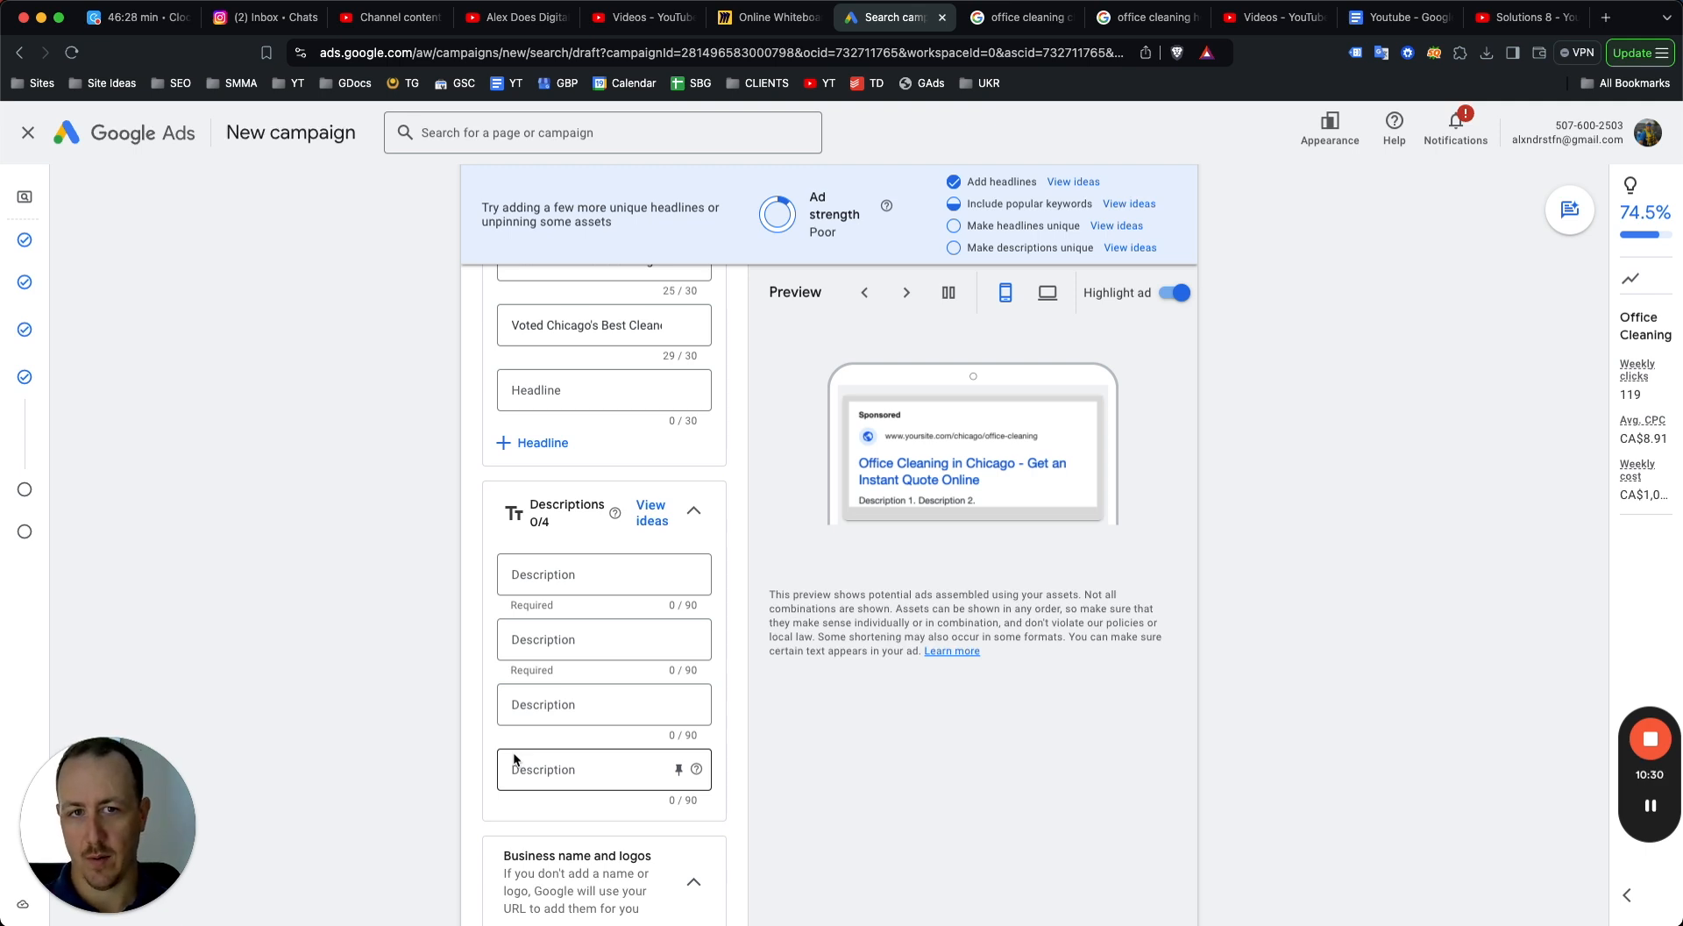
Enter the first description "Looking for office cleaning in Chicago? Daily cleaning from $129. Easily book online.".
left_click(572, 574)
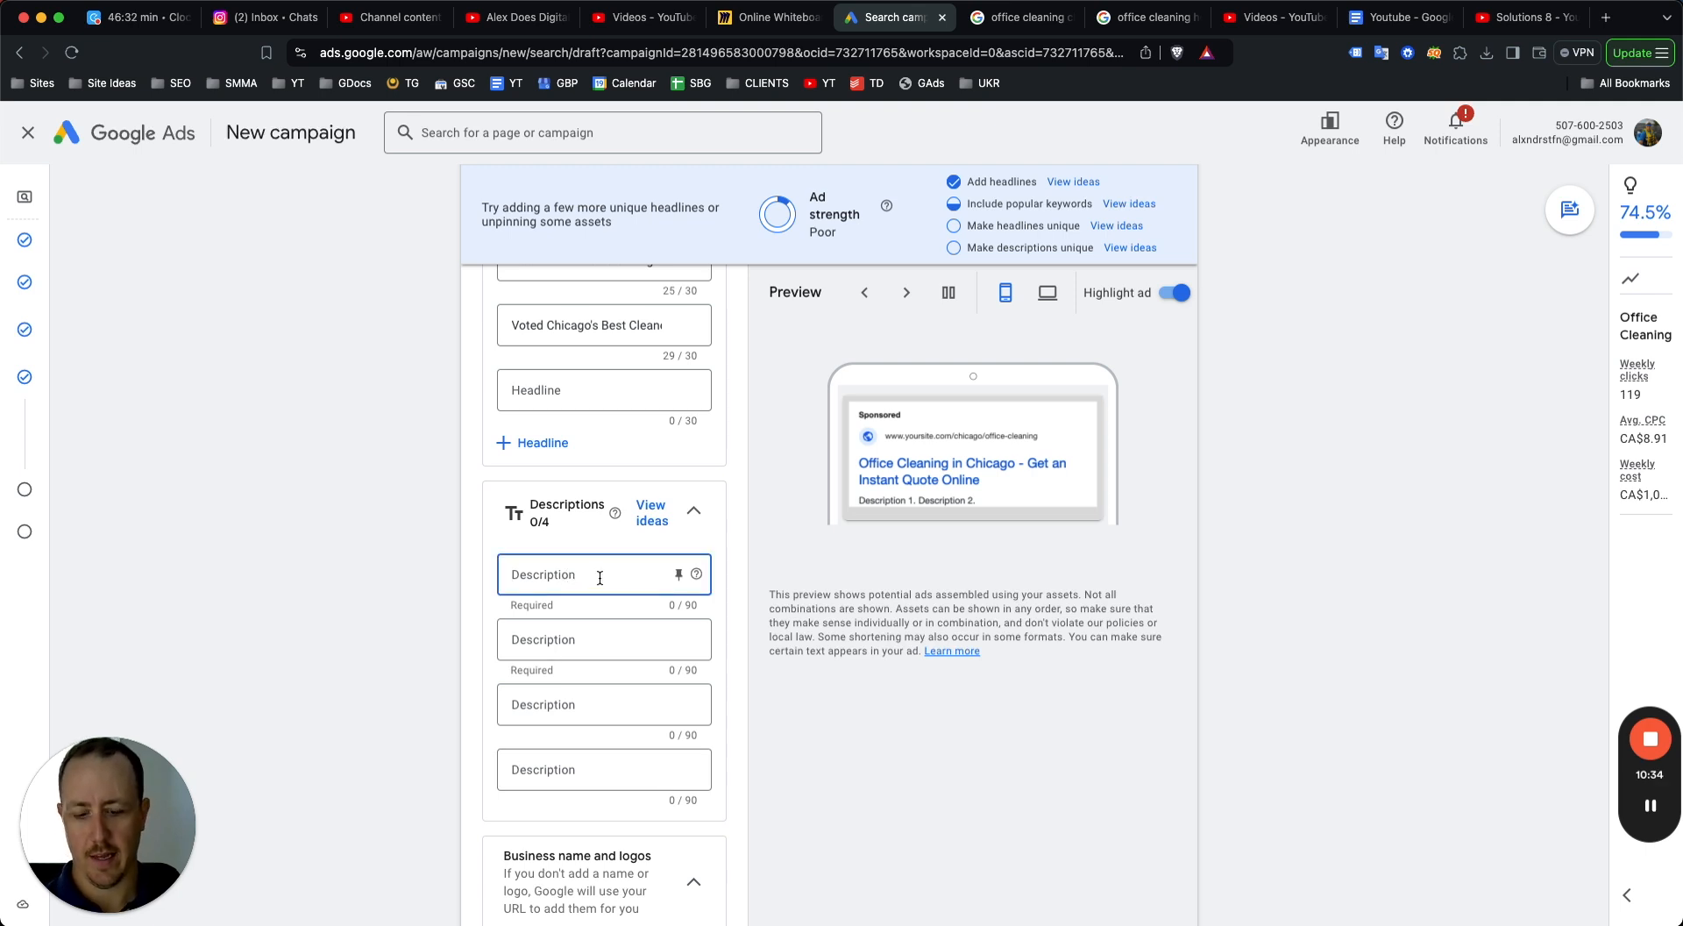
type("Loo")
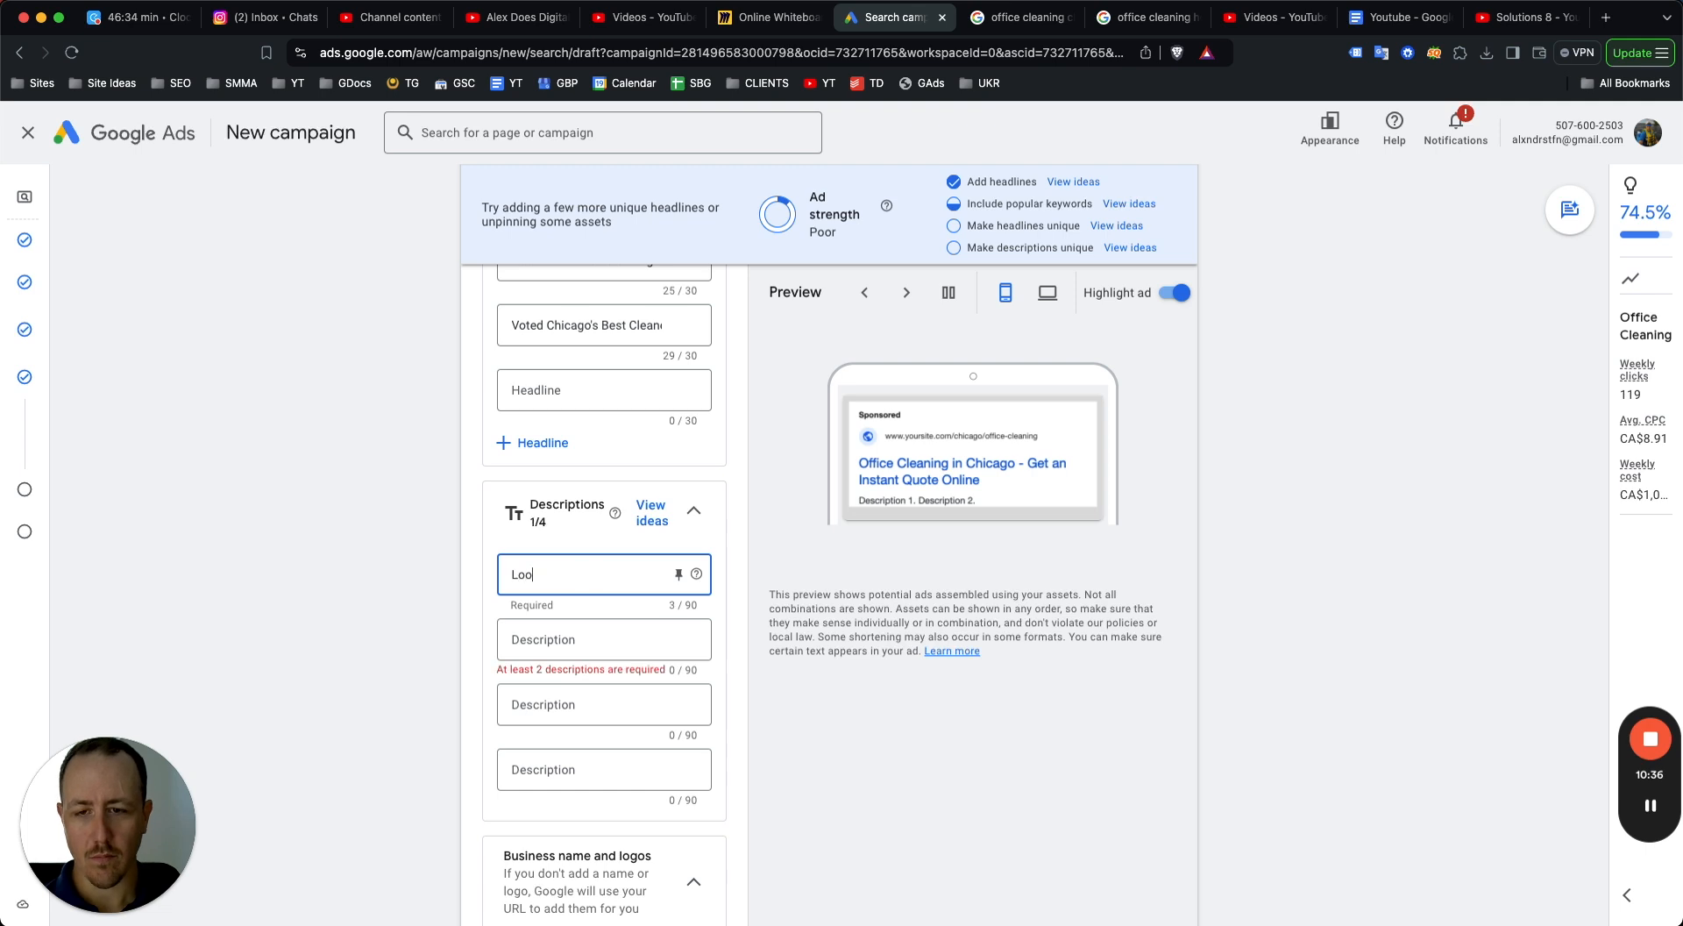
type("king for office clean")
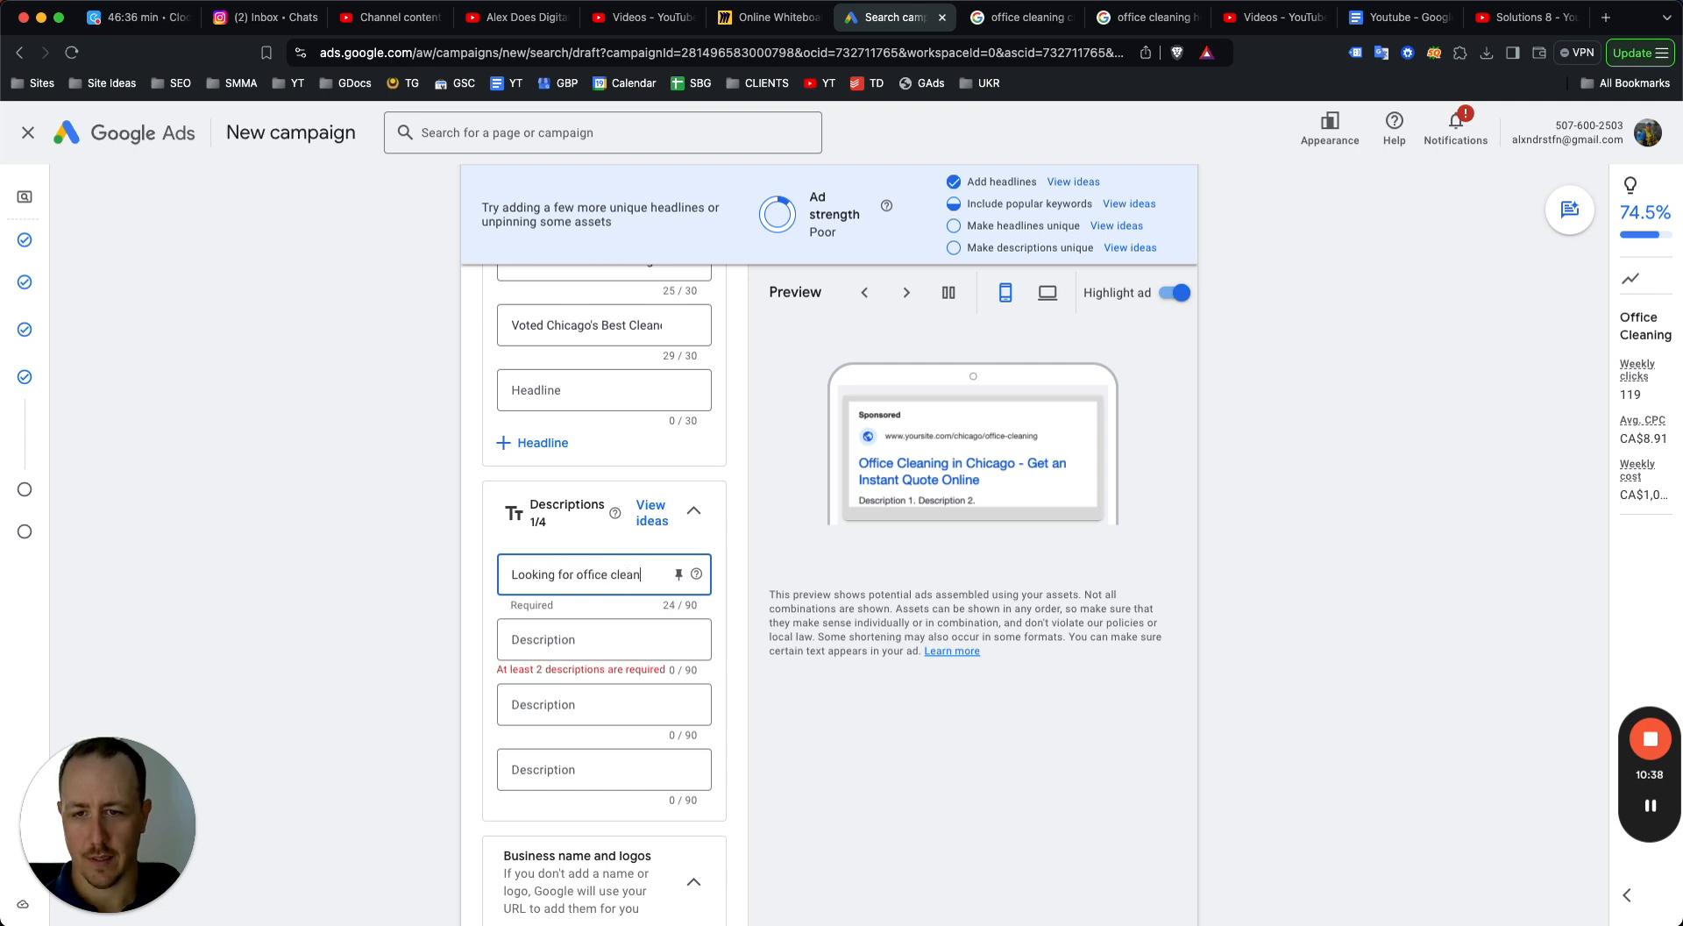
type("ing in Chicago? We")
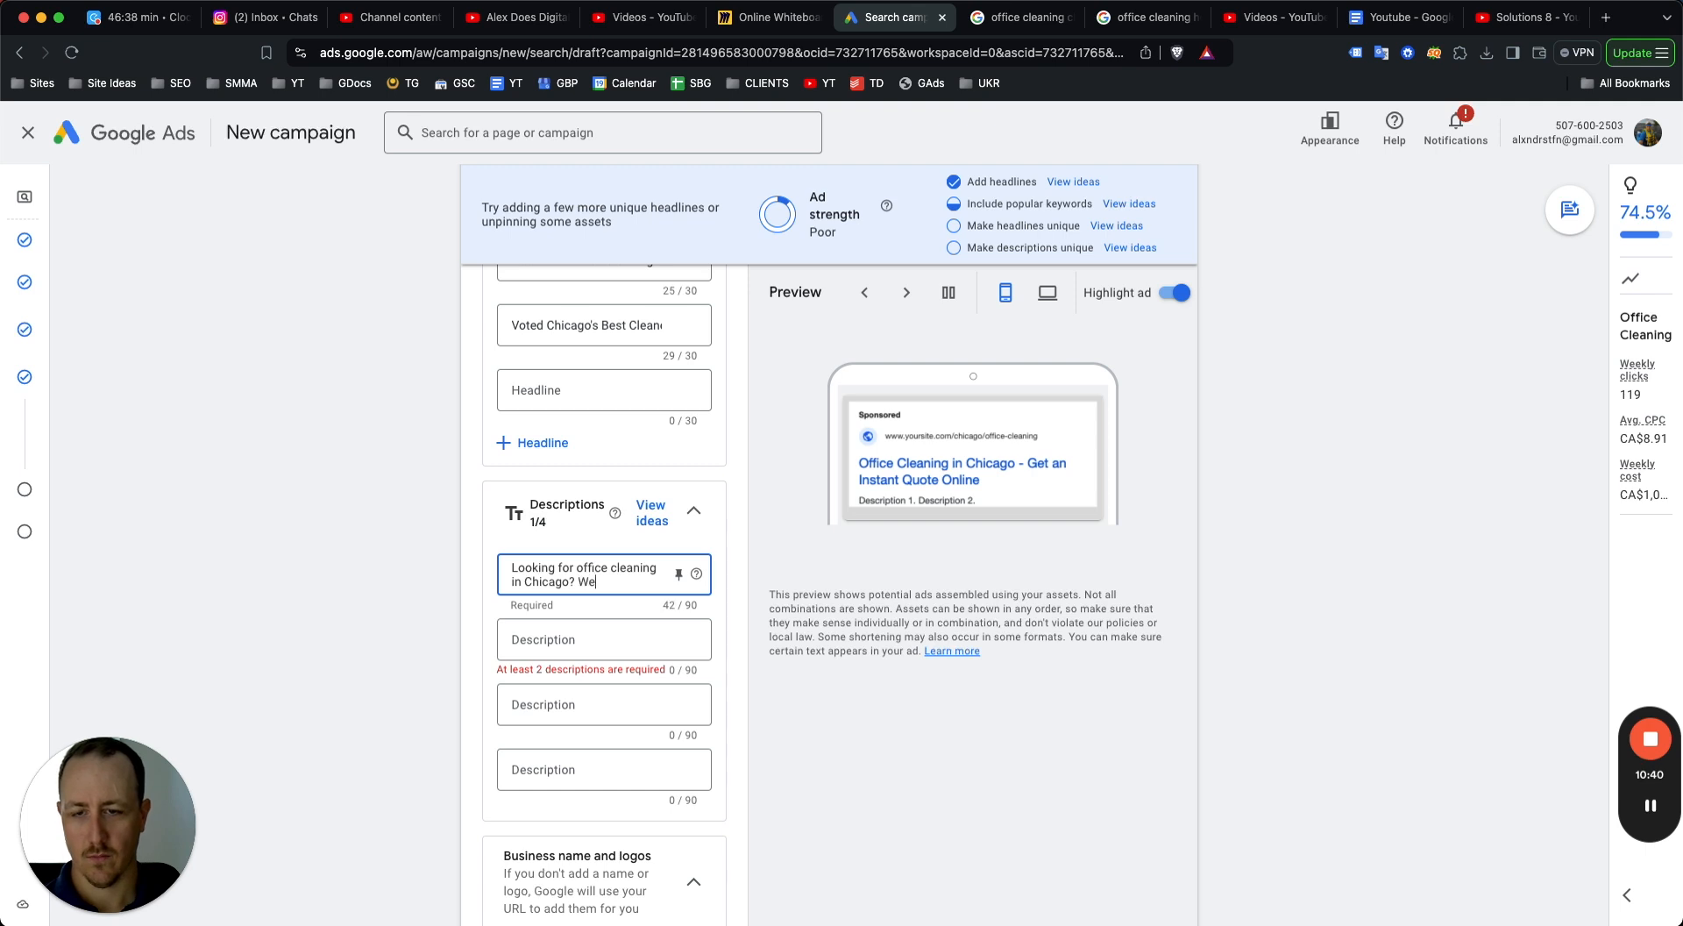
key("BackSpace")
key("BackSpace")
key("BackSpace")
key("BackSpace")
key("BackSpace")
key("BackSpace")
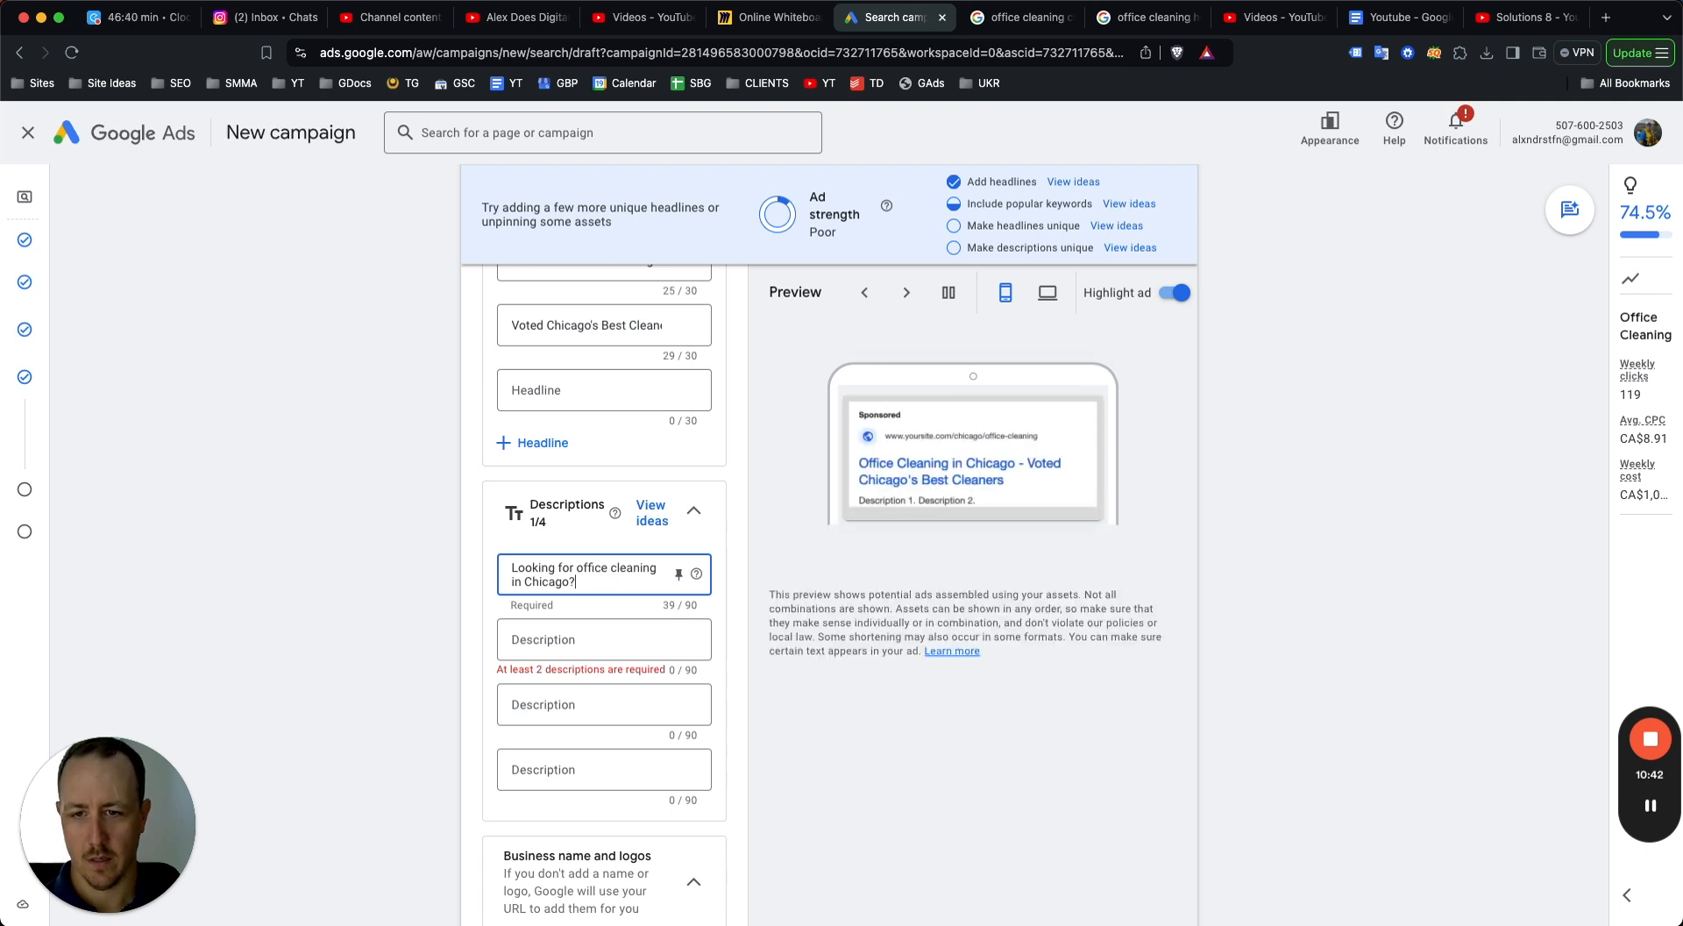
type("Q Wee")
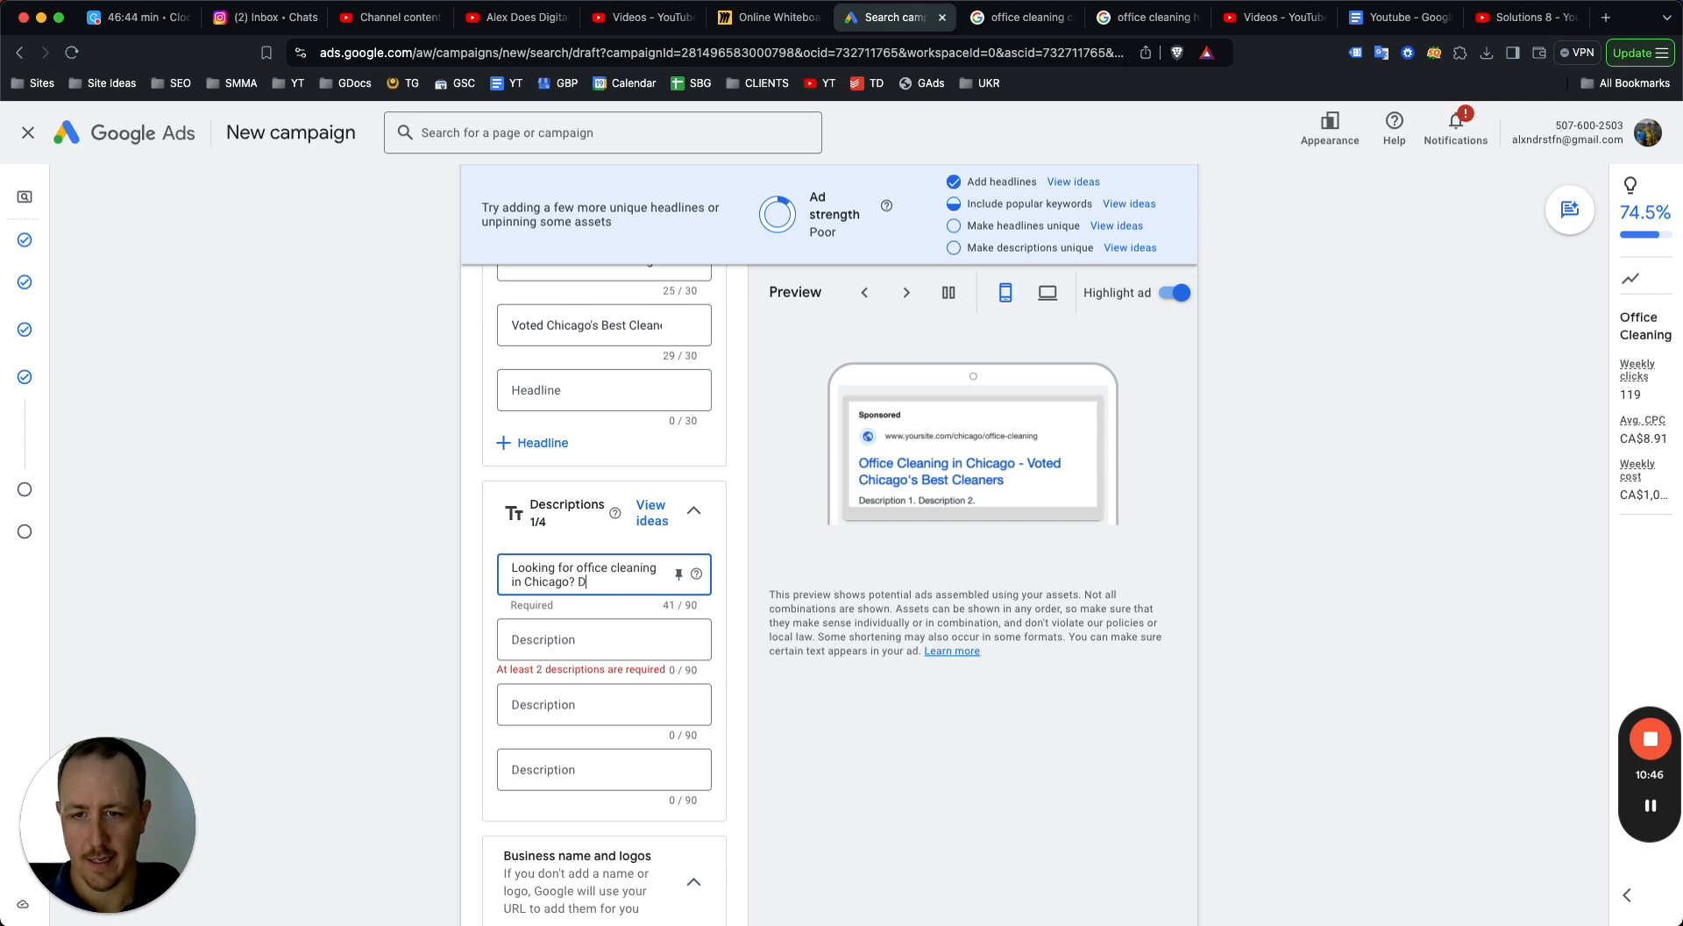
type("ly cleaning from $120")
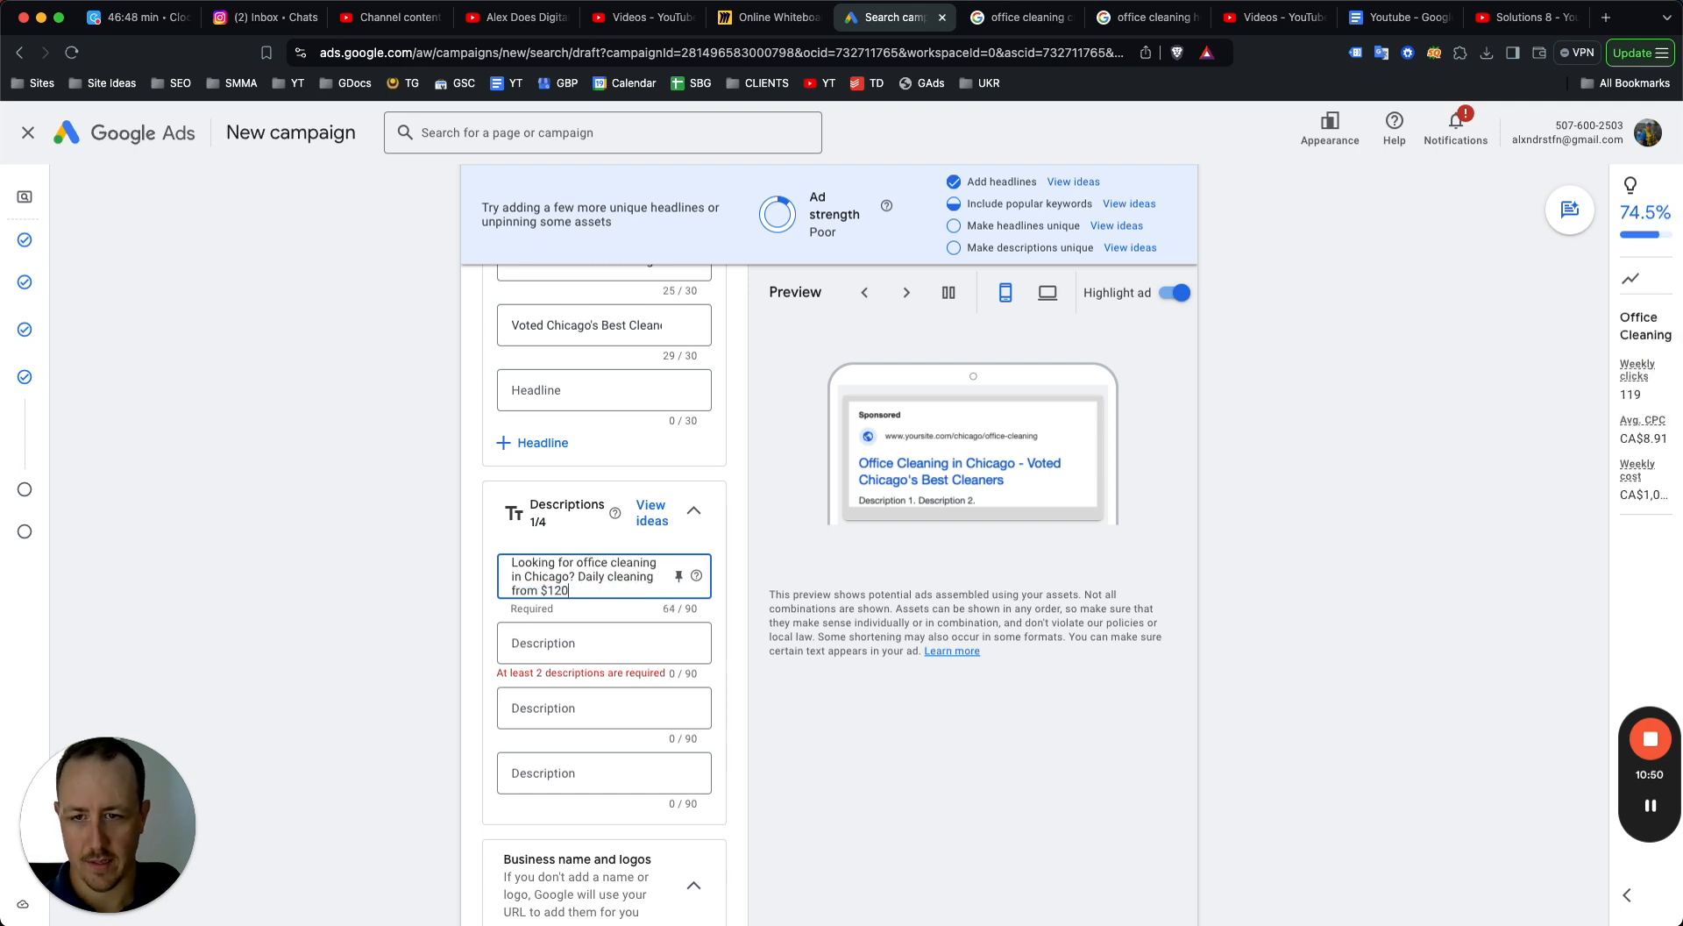
key("BackSpace")
type("9. Easily")
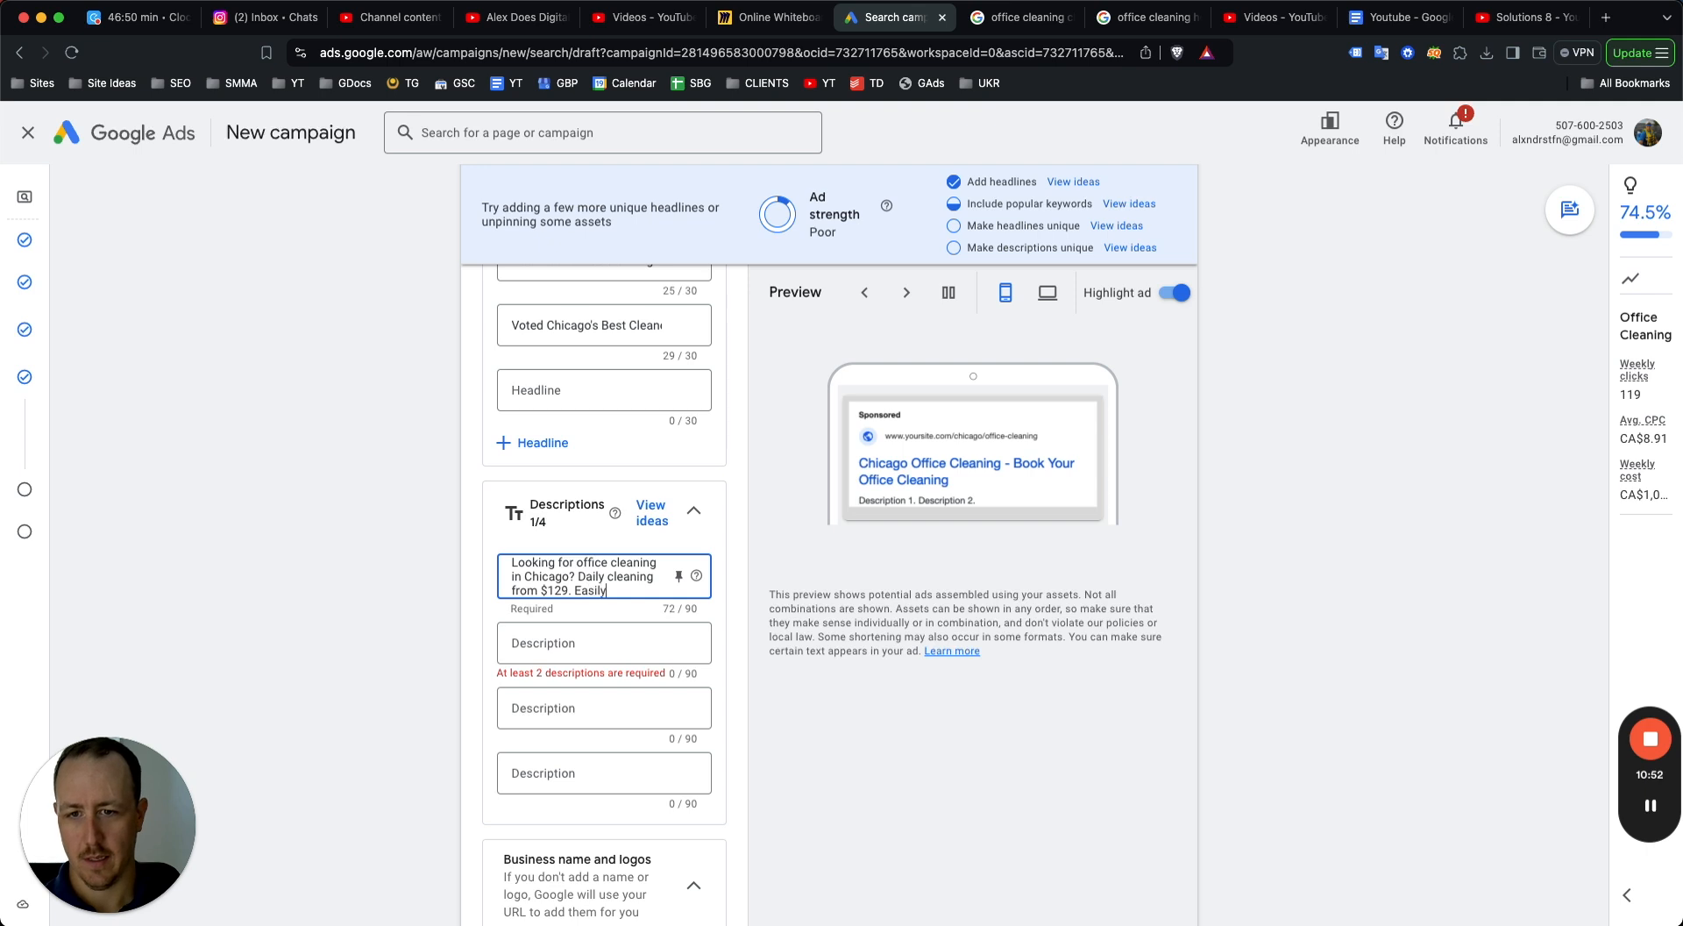
type(" book online.")
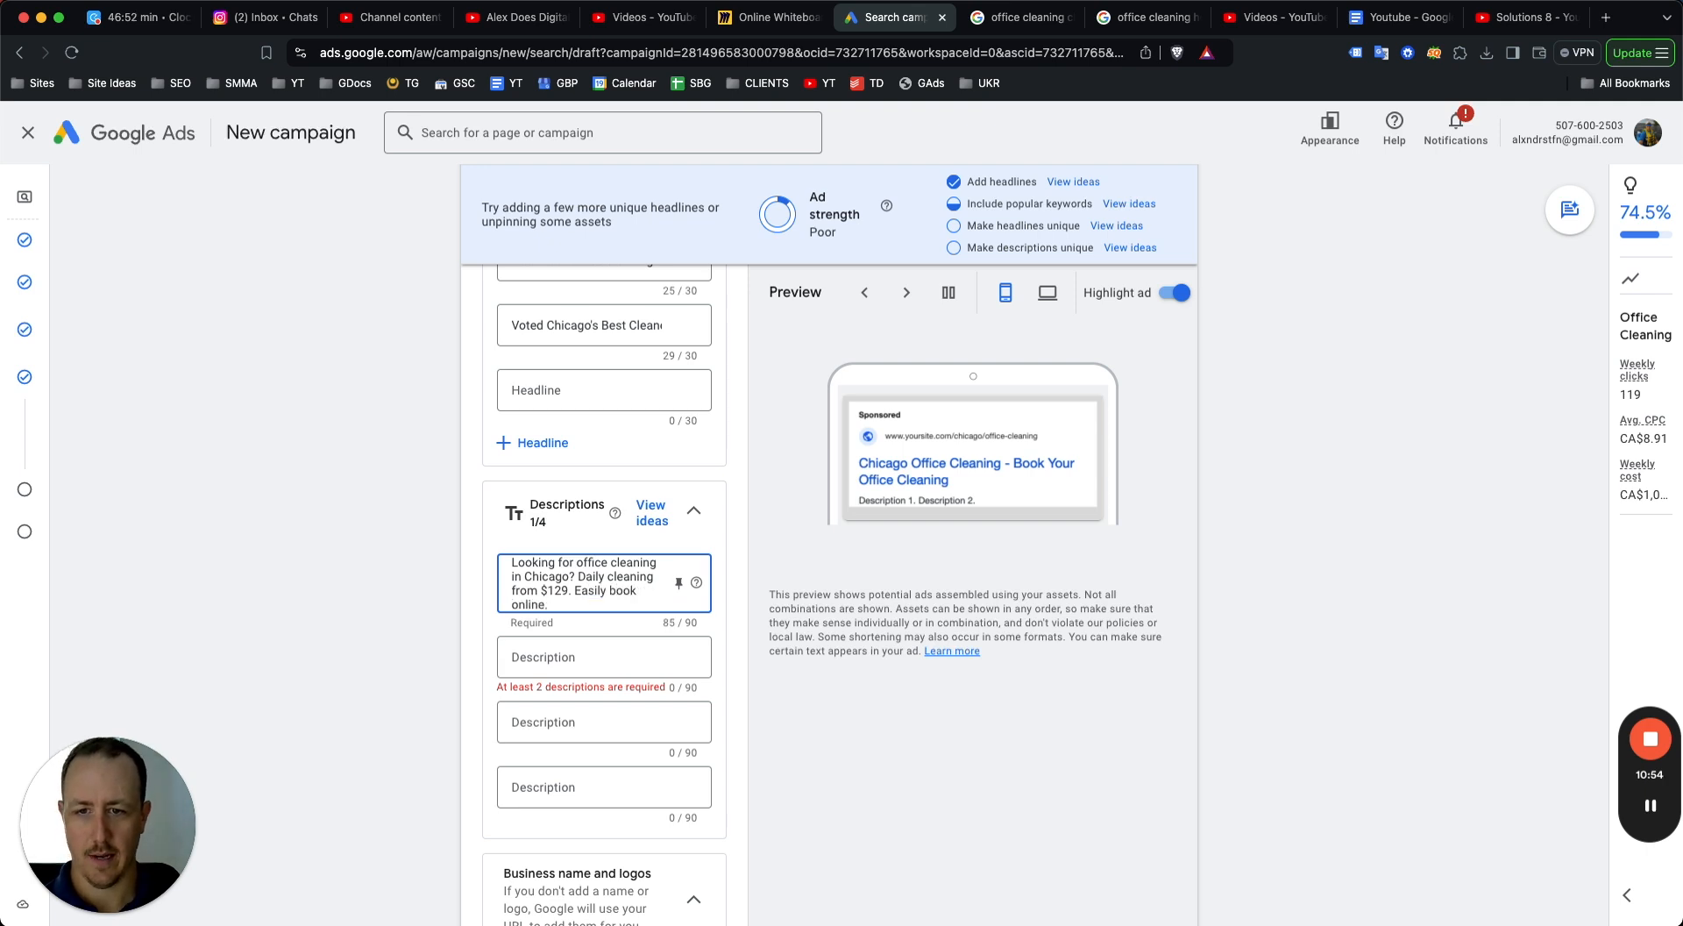
key("Tab")
Enter the second description "Chicago office cleaning for local businesses. Eco-friendly cleaning service. Get a quote.".
left_click(544, 655)
type("C")
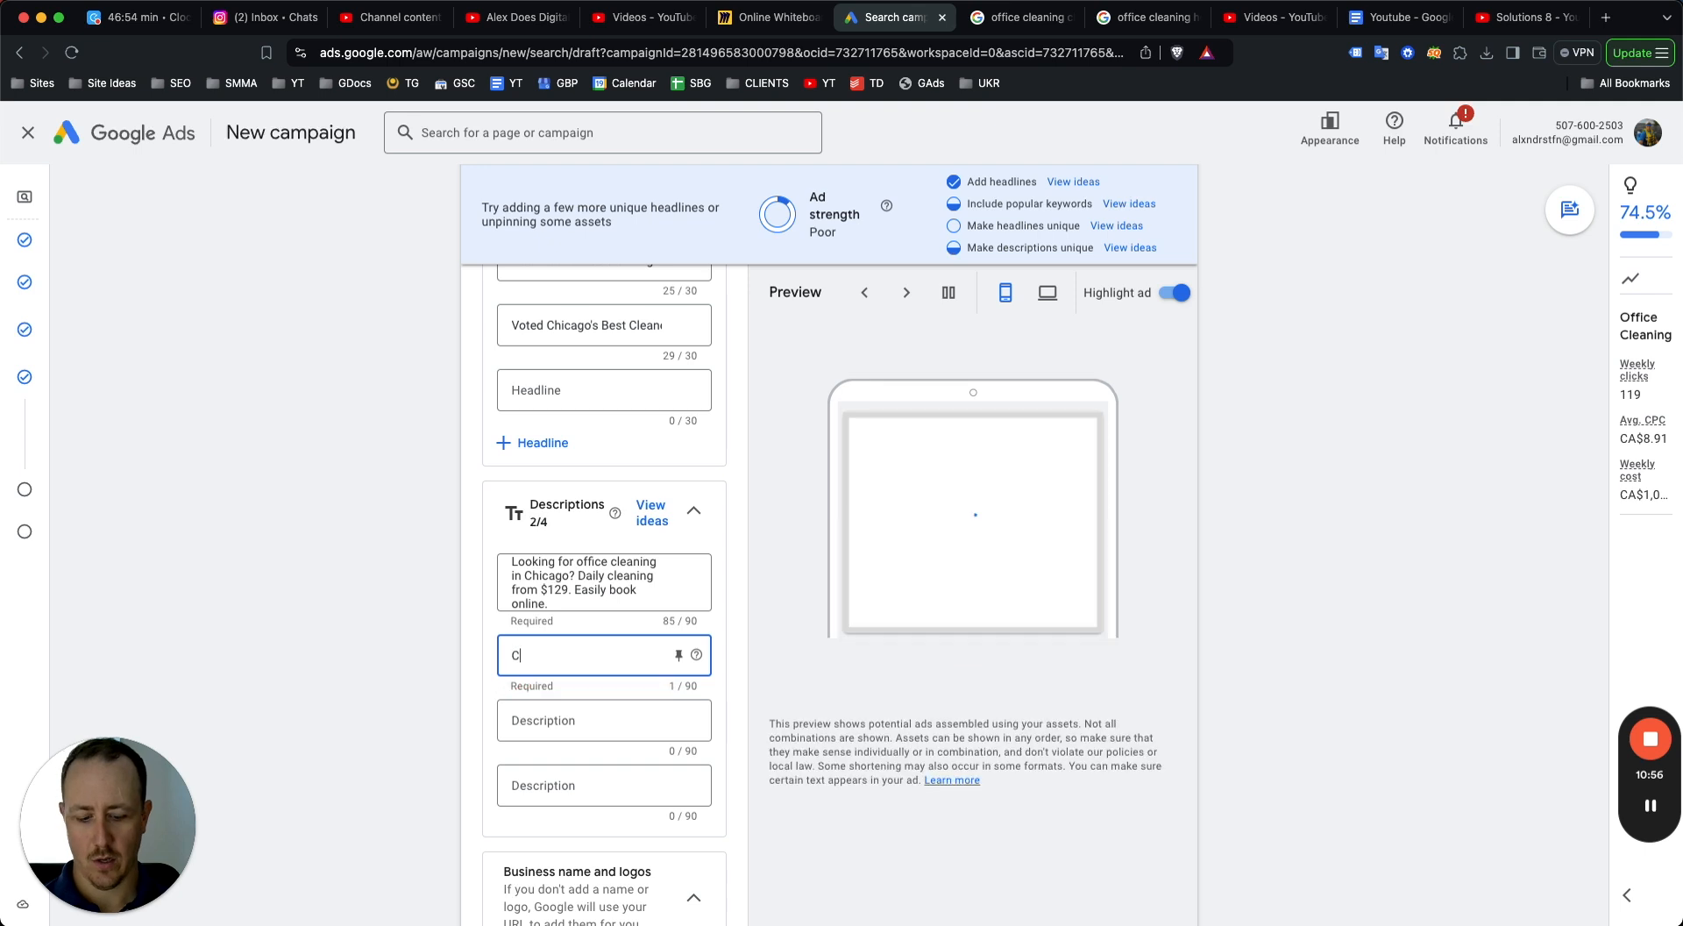
type("hicogo offic")
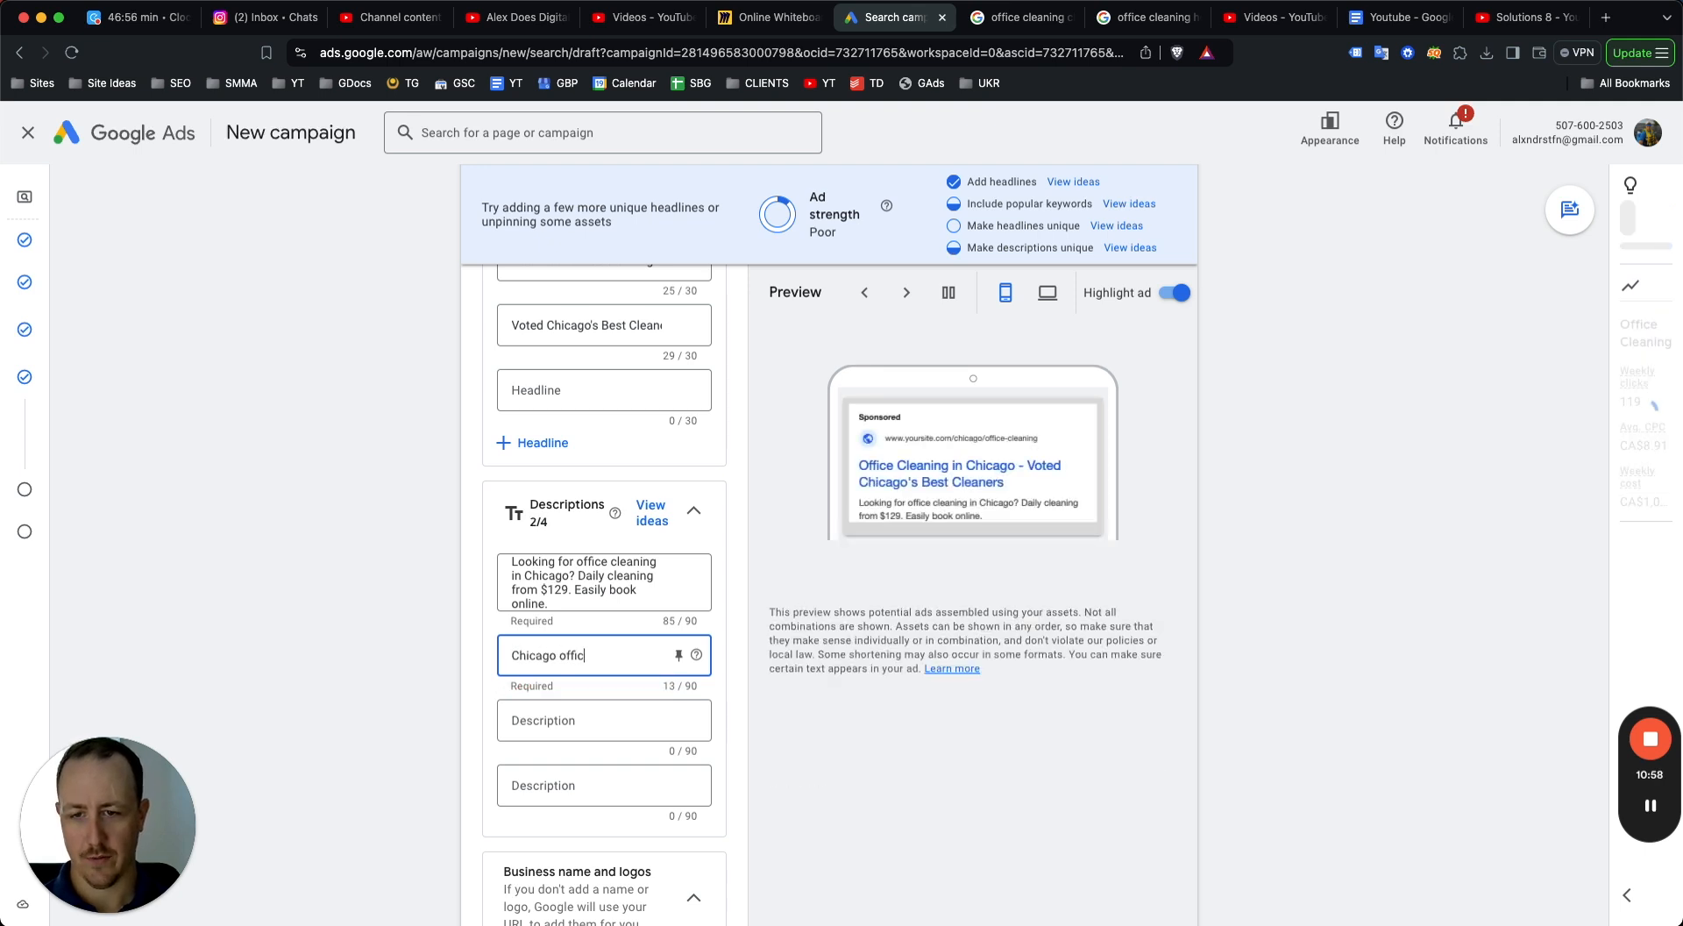
type("e cleaning for local businesses. ")
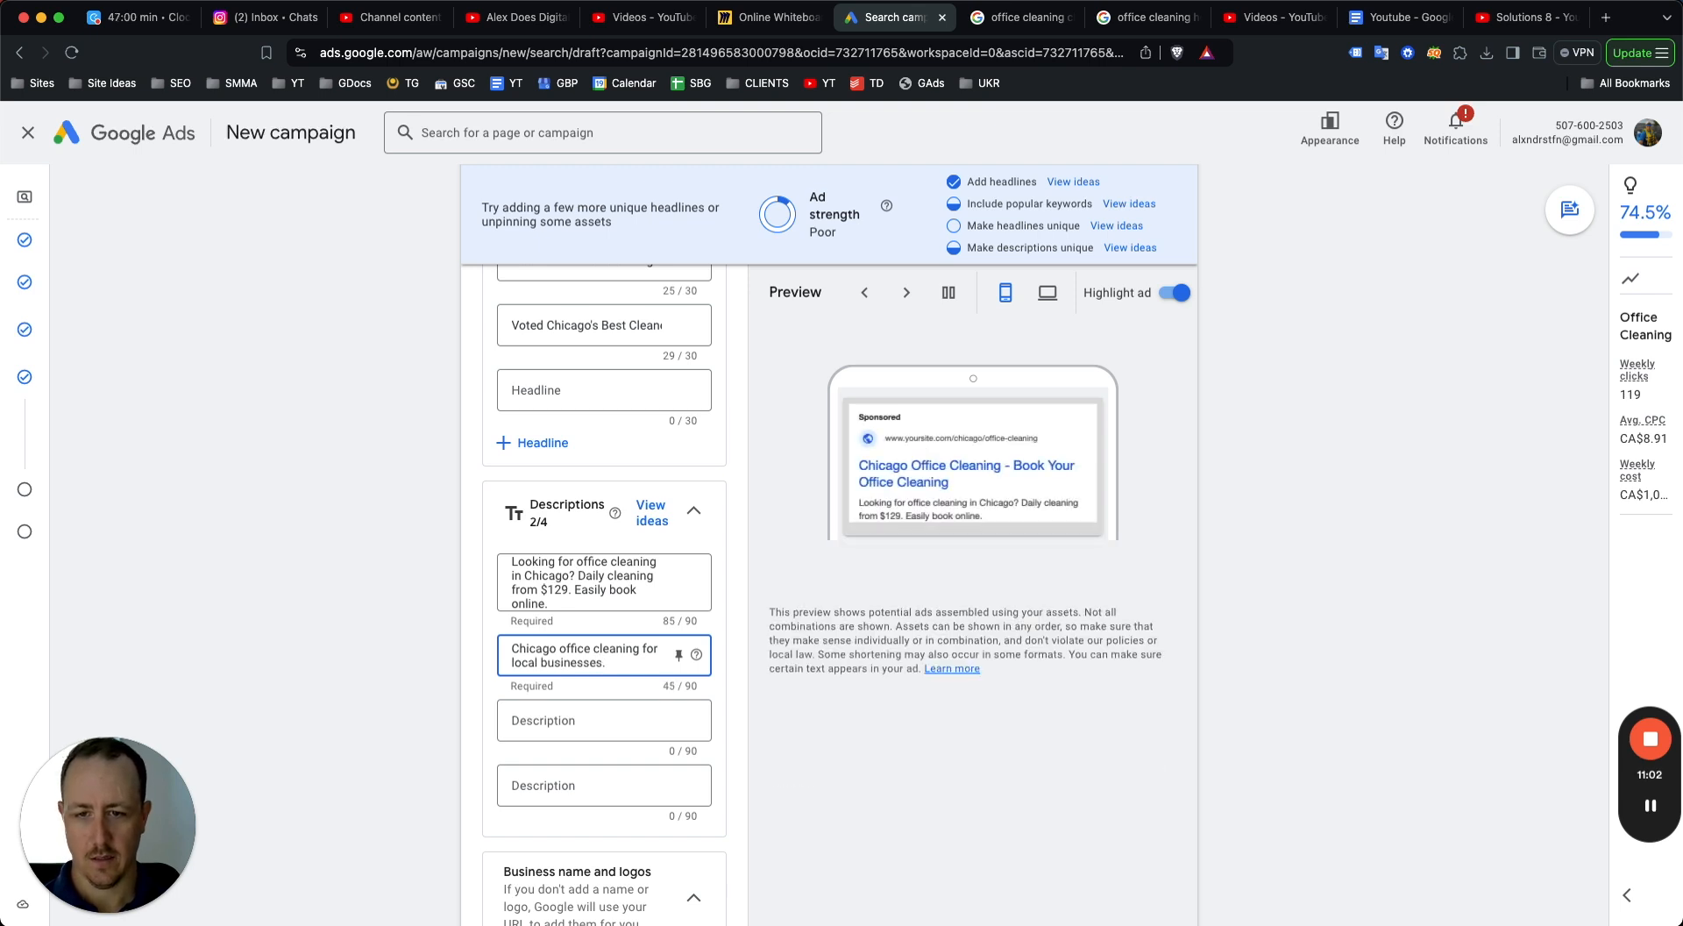
type(" Enviro")
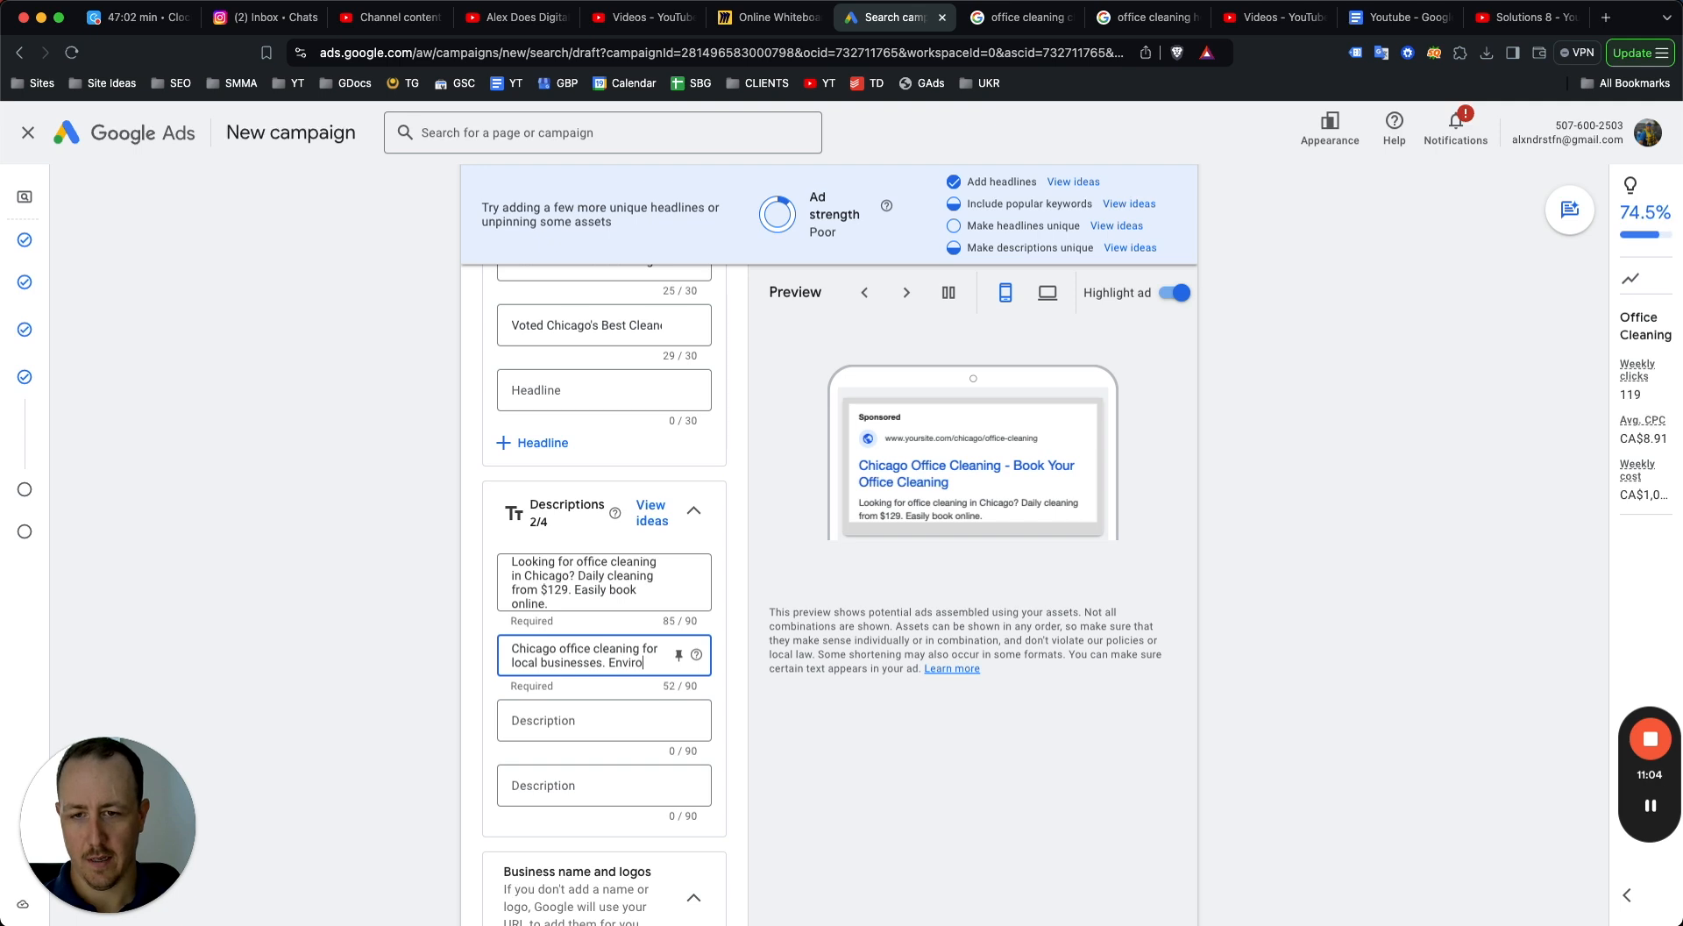
key("BackSpace")
key("BackSpace")
key("BackSpace")
key("BackSpace")
key("BackSpace")
type("co-friendly")
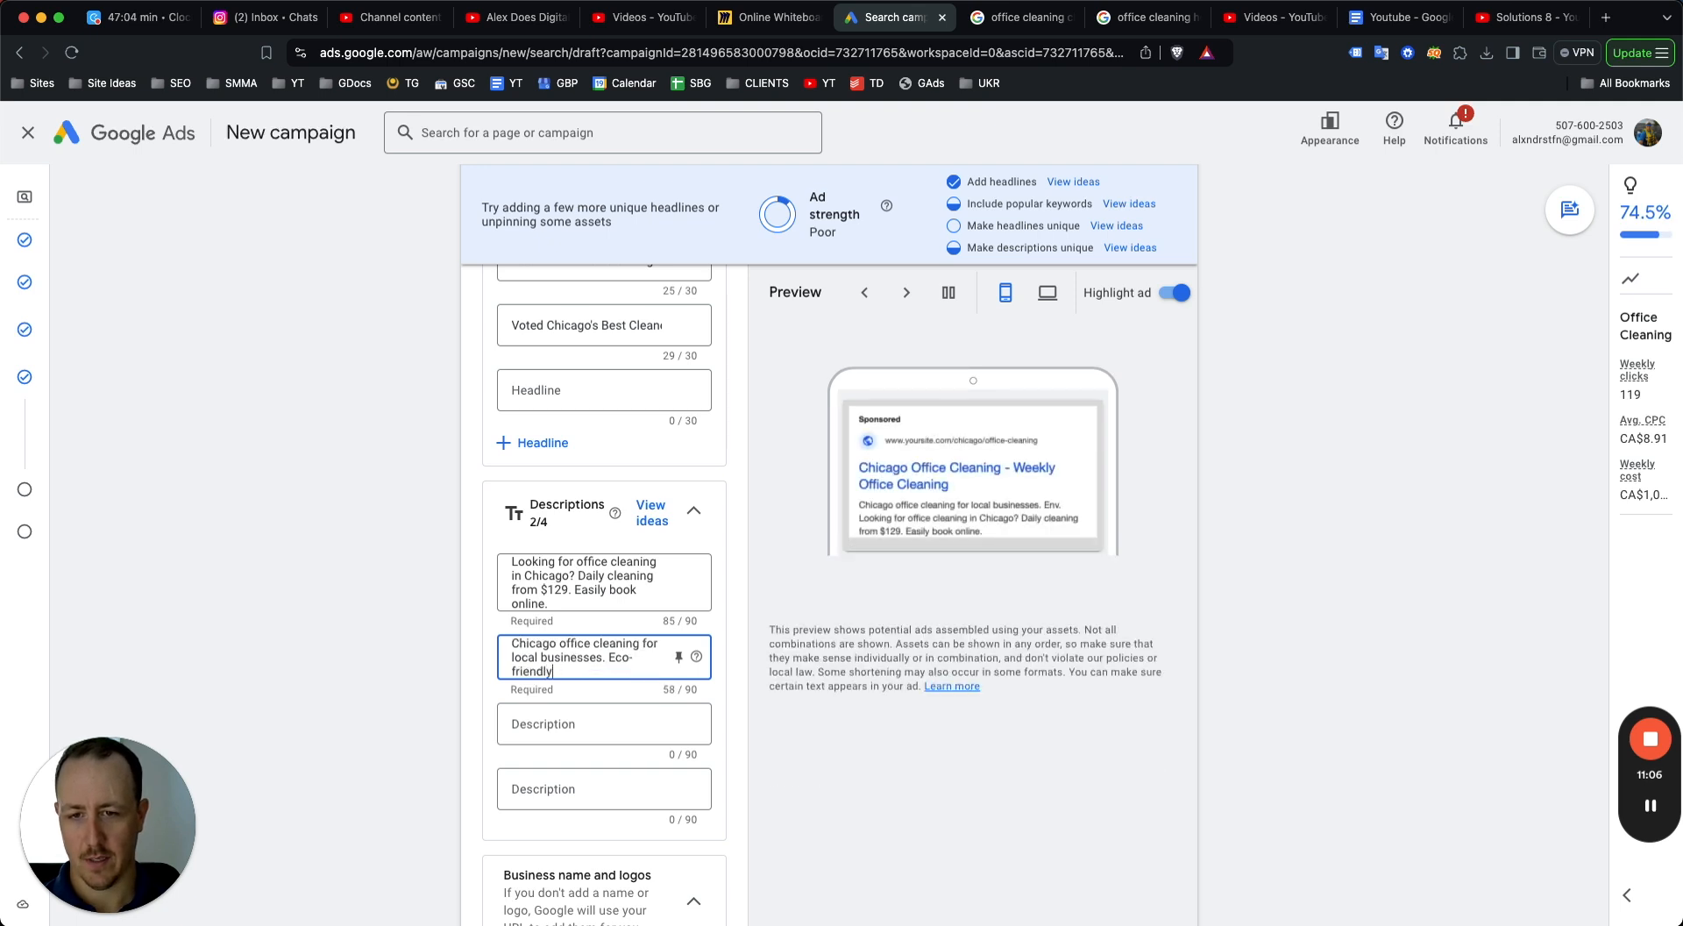
type(" cleaning service. Call for a quot")
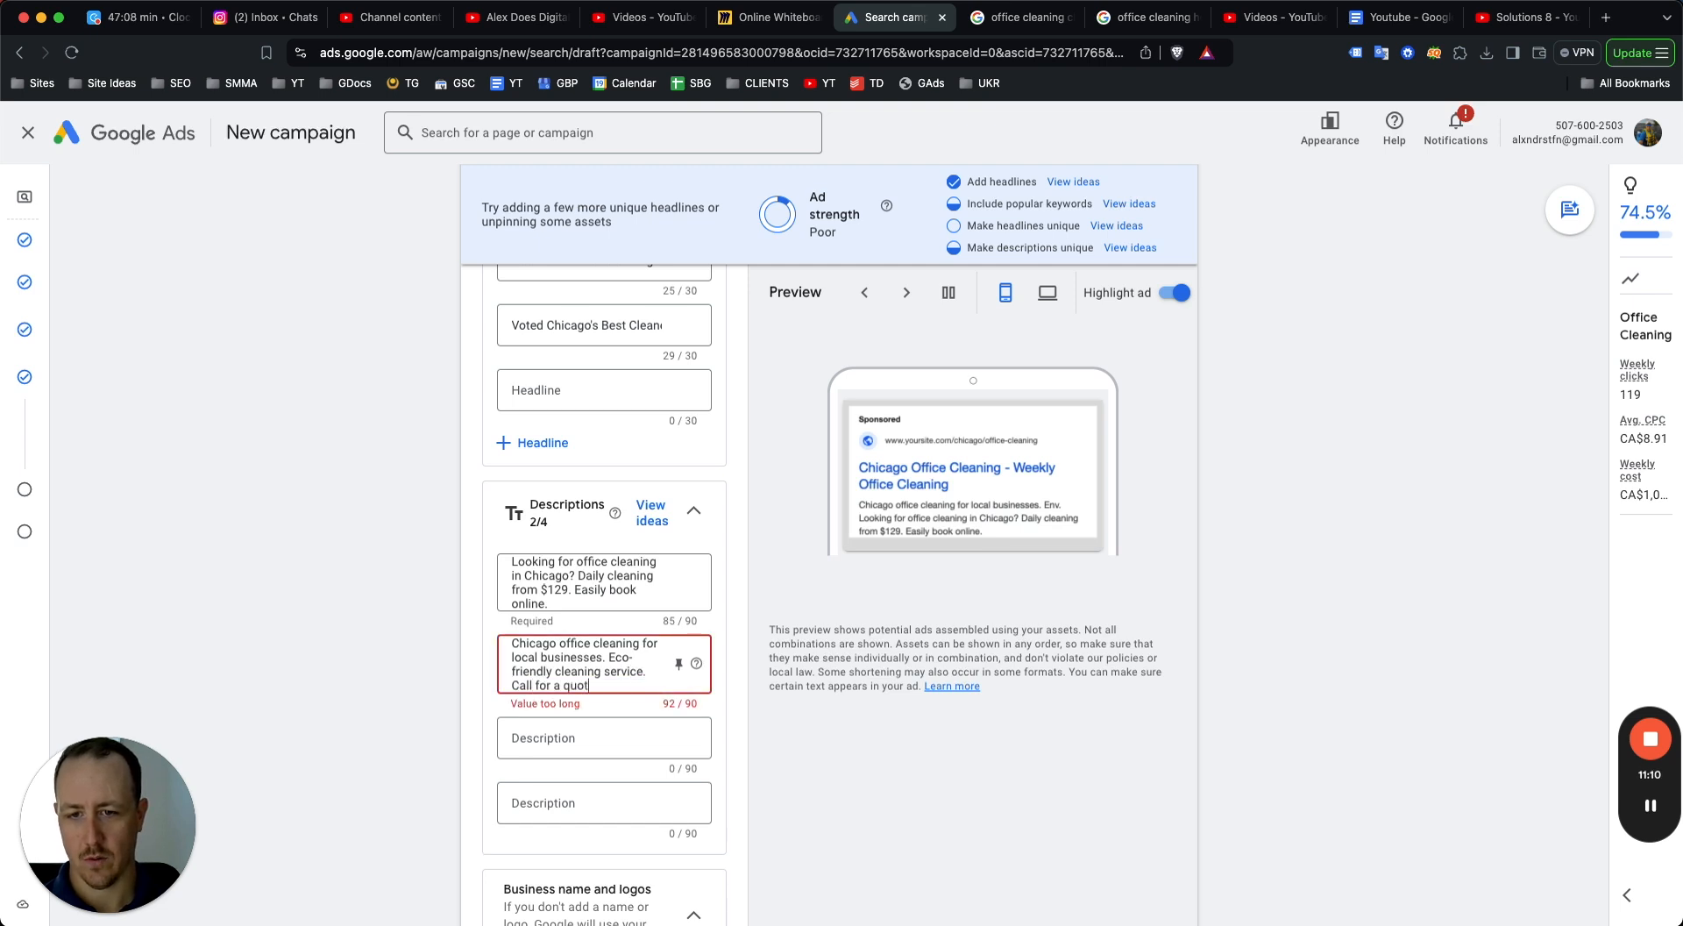
key("BackSpace")
key("BackSpace")
key("BackSpace")
type("quo")
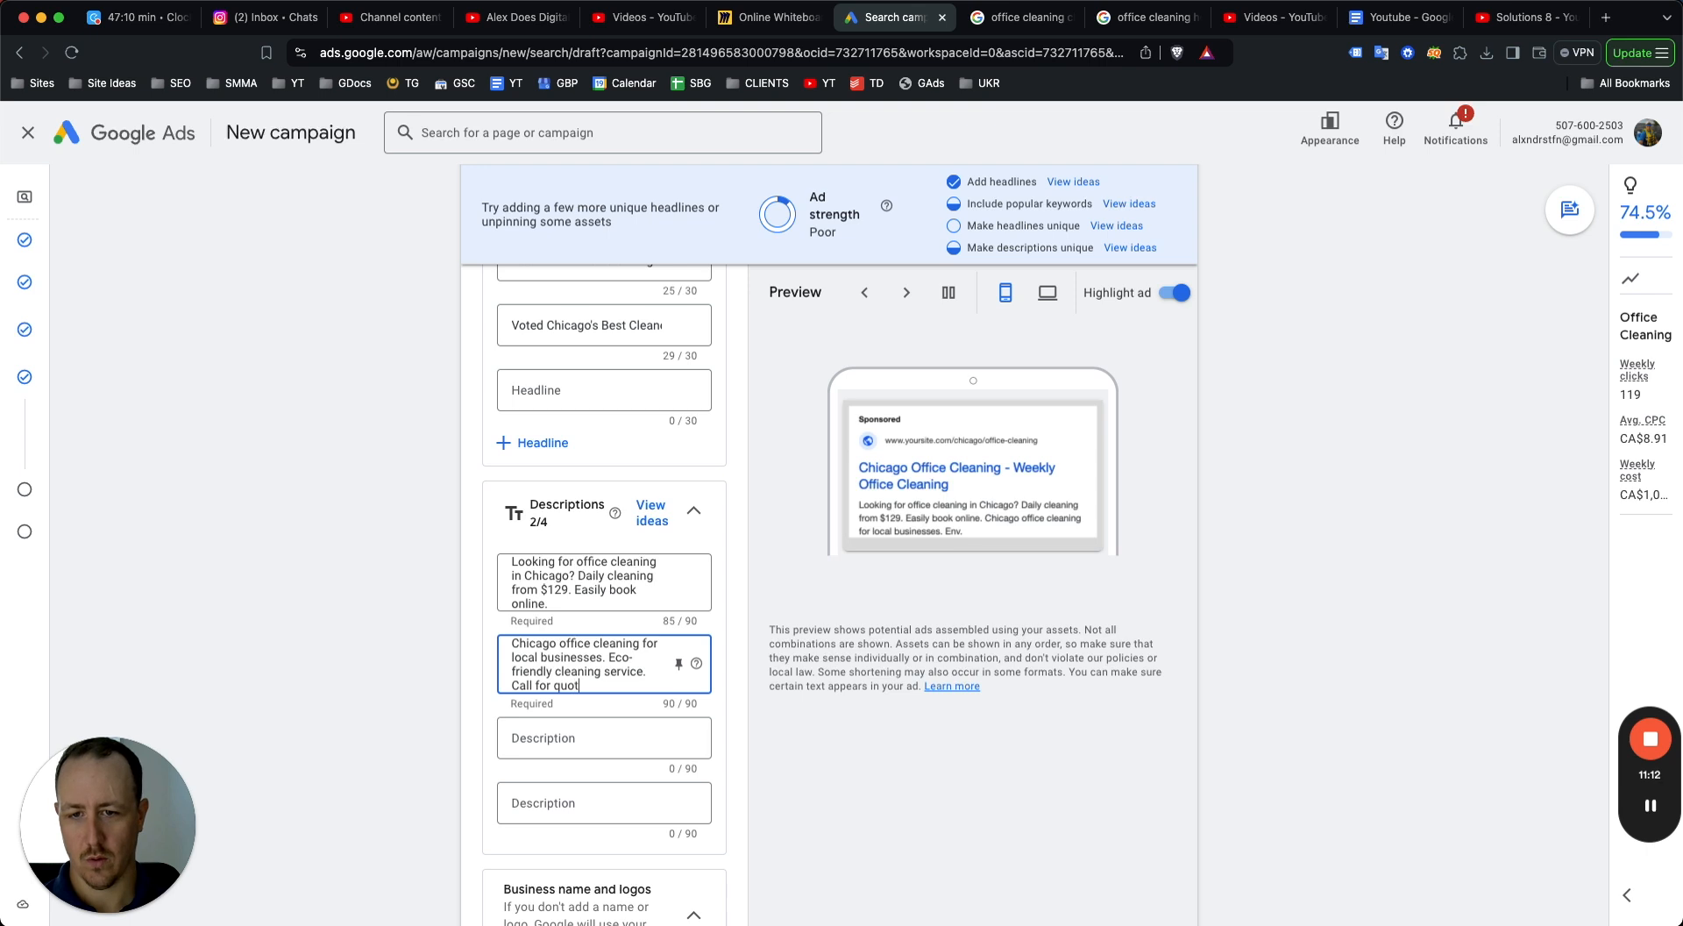
key("BackSpace")
key("BackSpace")
key("BackSpace")
key("BackSpace")
key("BackSpace")
key("BackSpace")
type("Get a quote.")
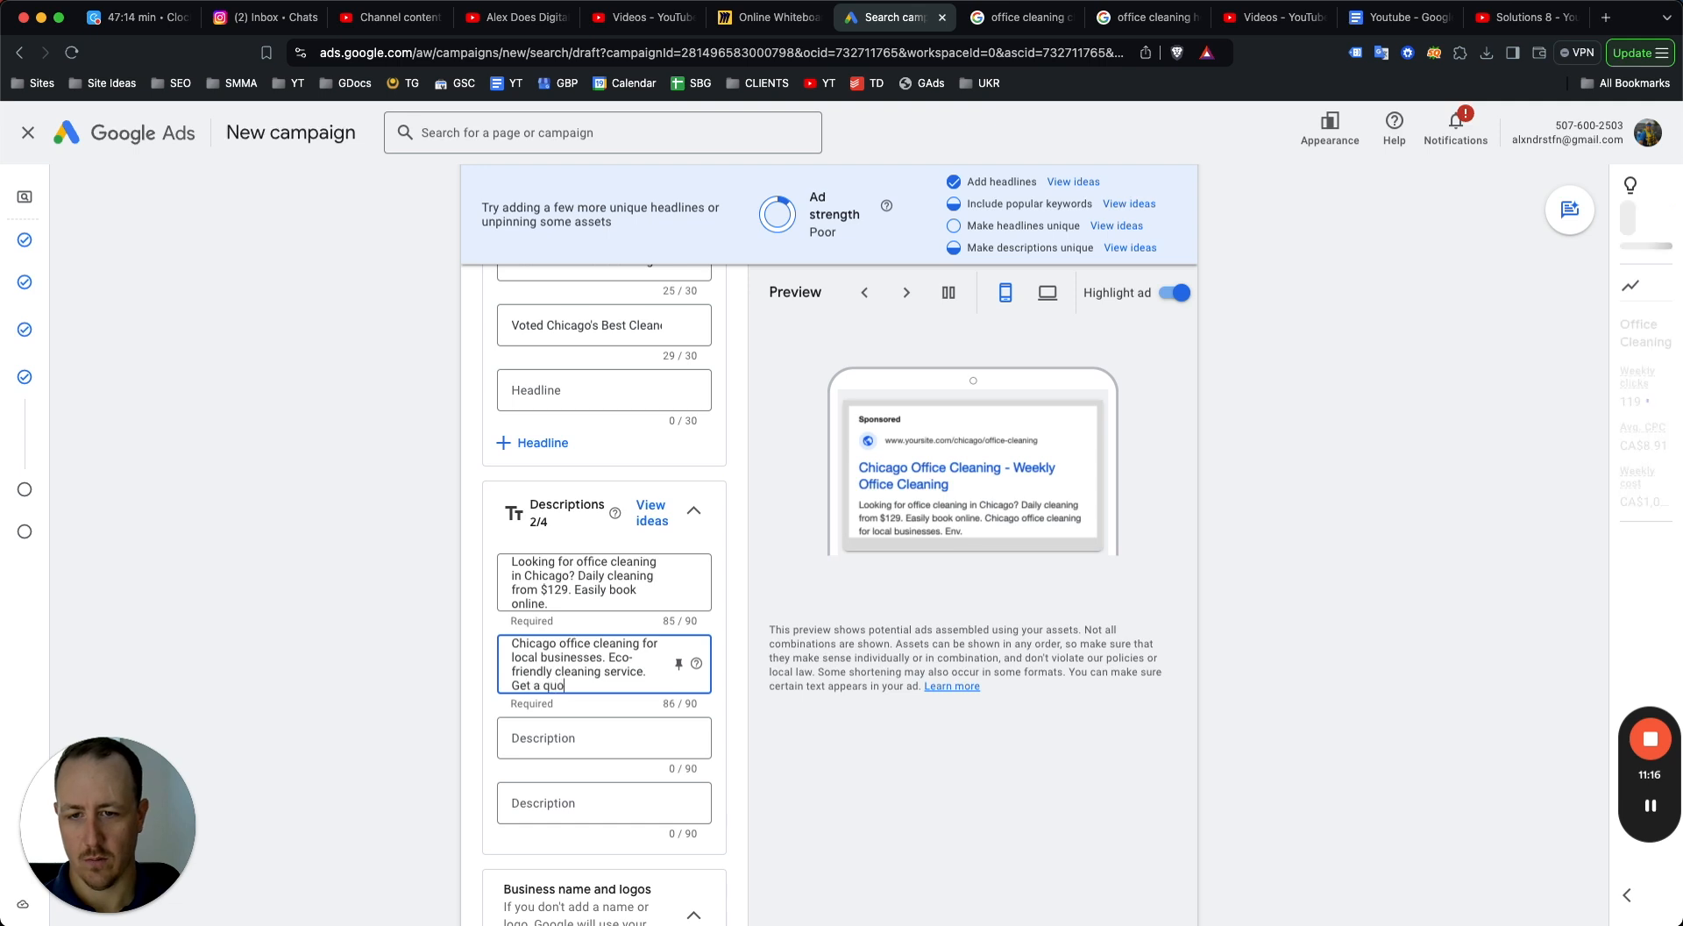
left_click(1345, 631)
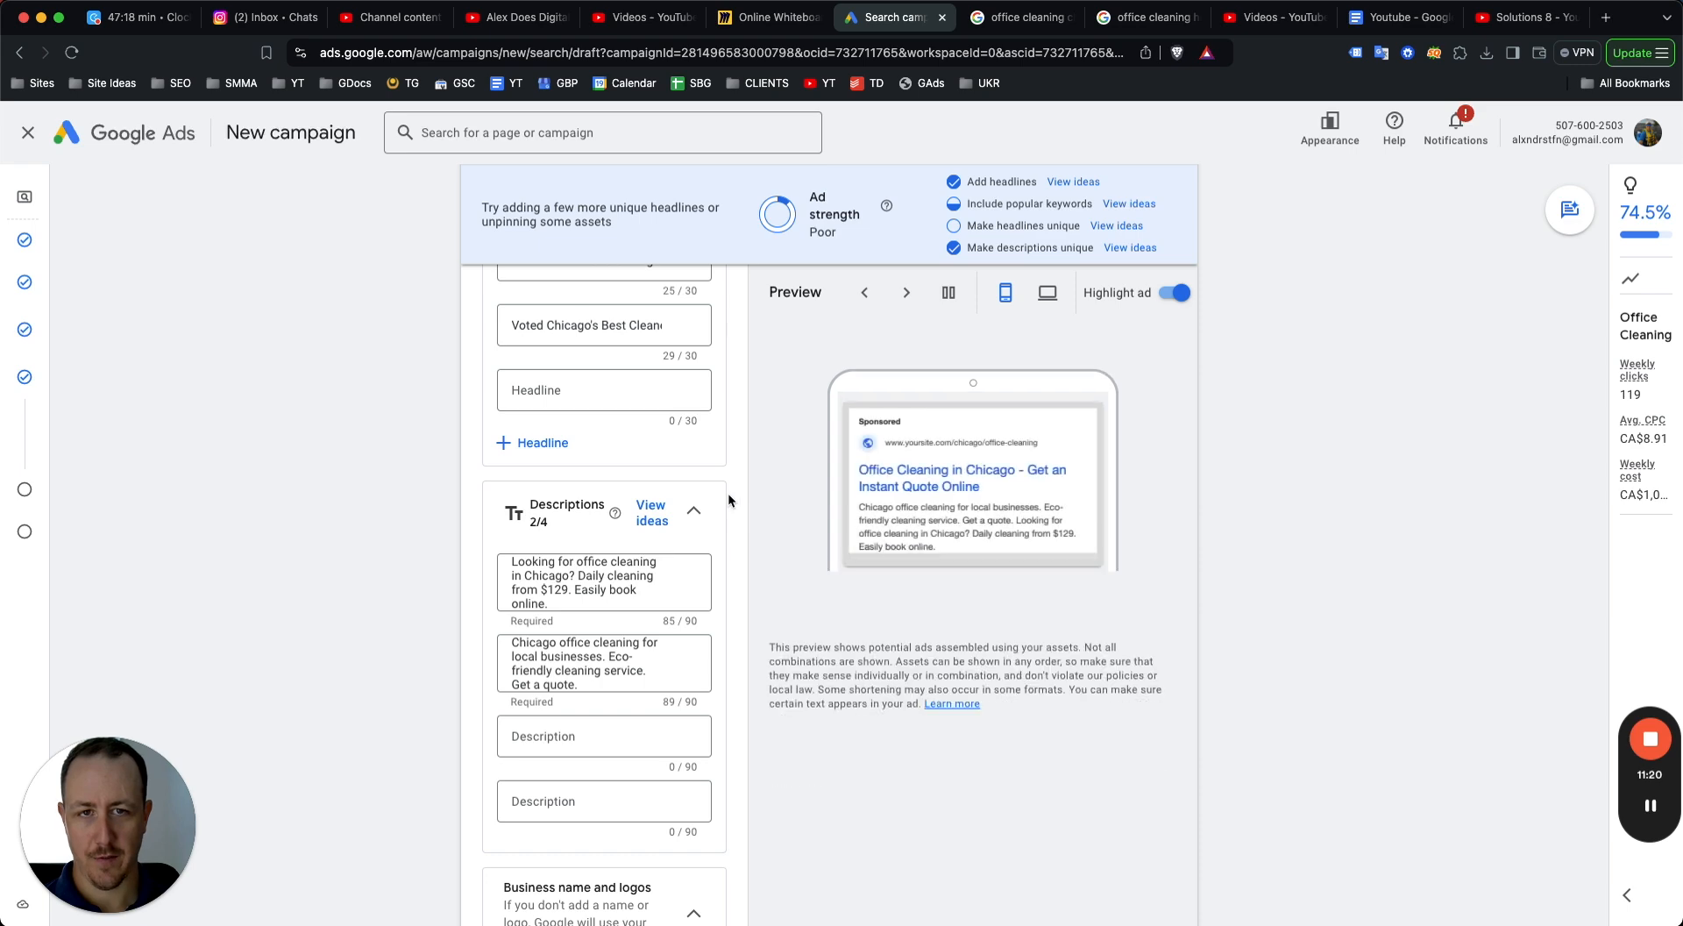
Open the sitelinks panel and compare competitor ad sitelinks in the office cleaning Chicago and Houston search result tabs.
scroll(644, 508, "down", 3)
scroll(645, 514, "down", 3)
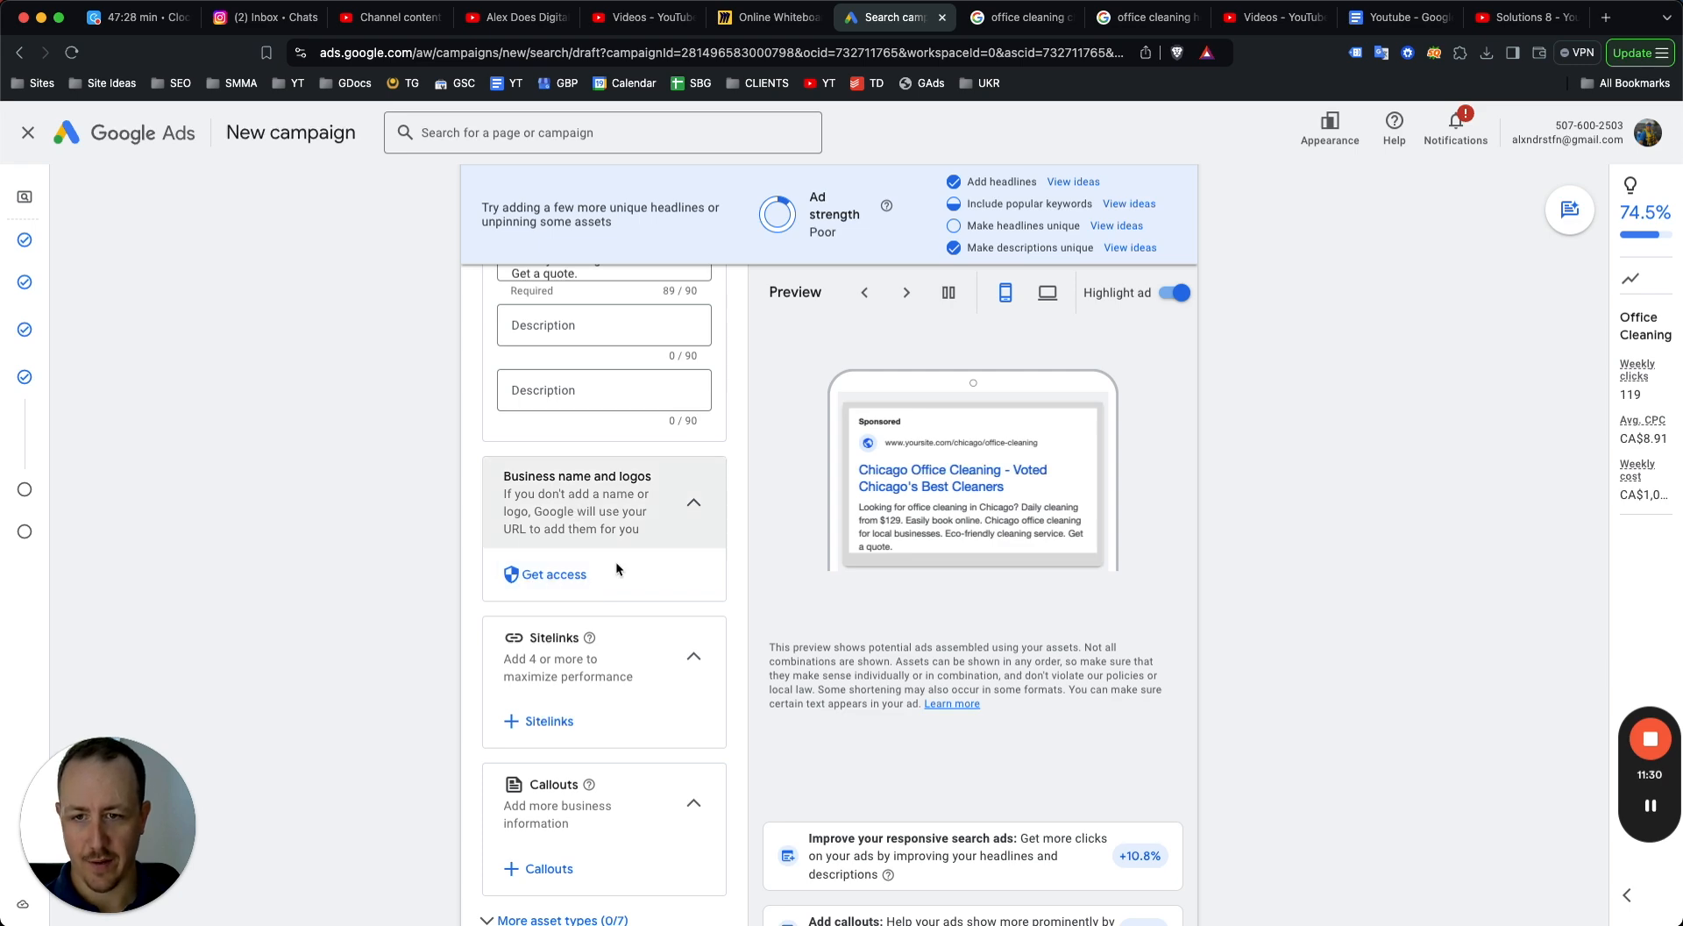
scroll(570, 509, "down", 2)
left_click(524, 568)
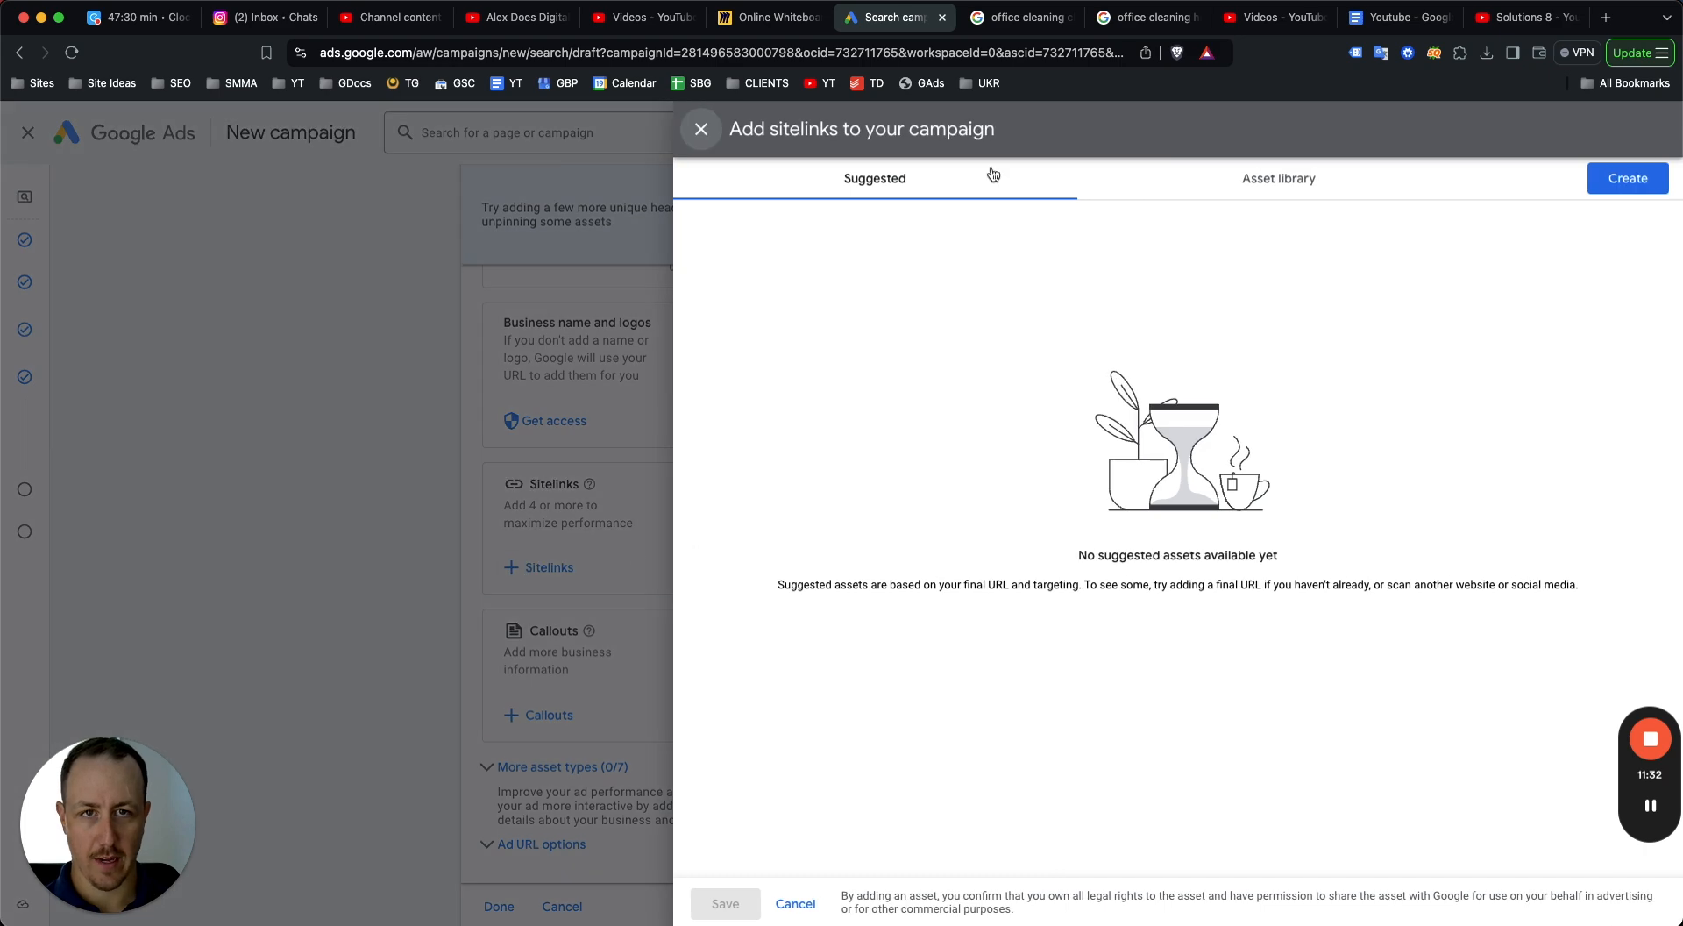
left_click(1018, 16)
scroll(639, 493, "down", 2)
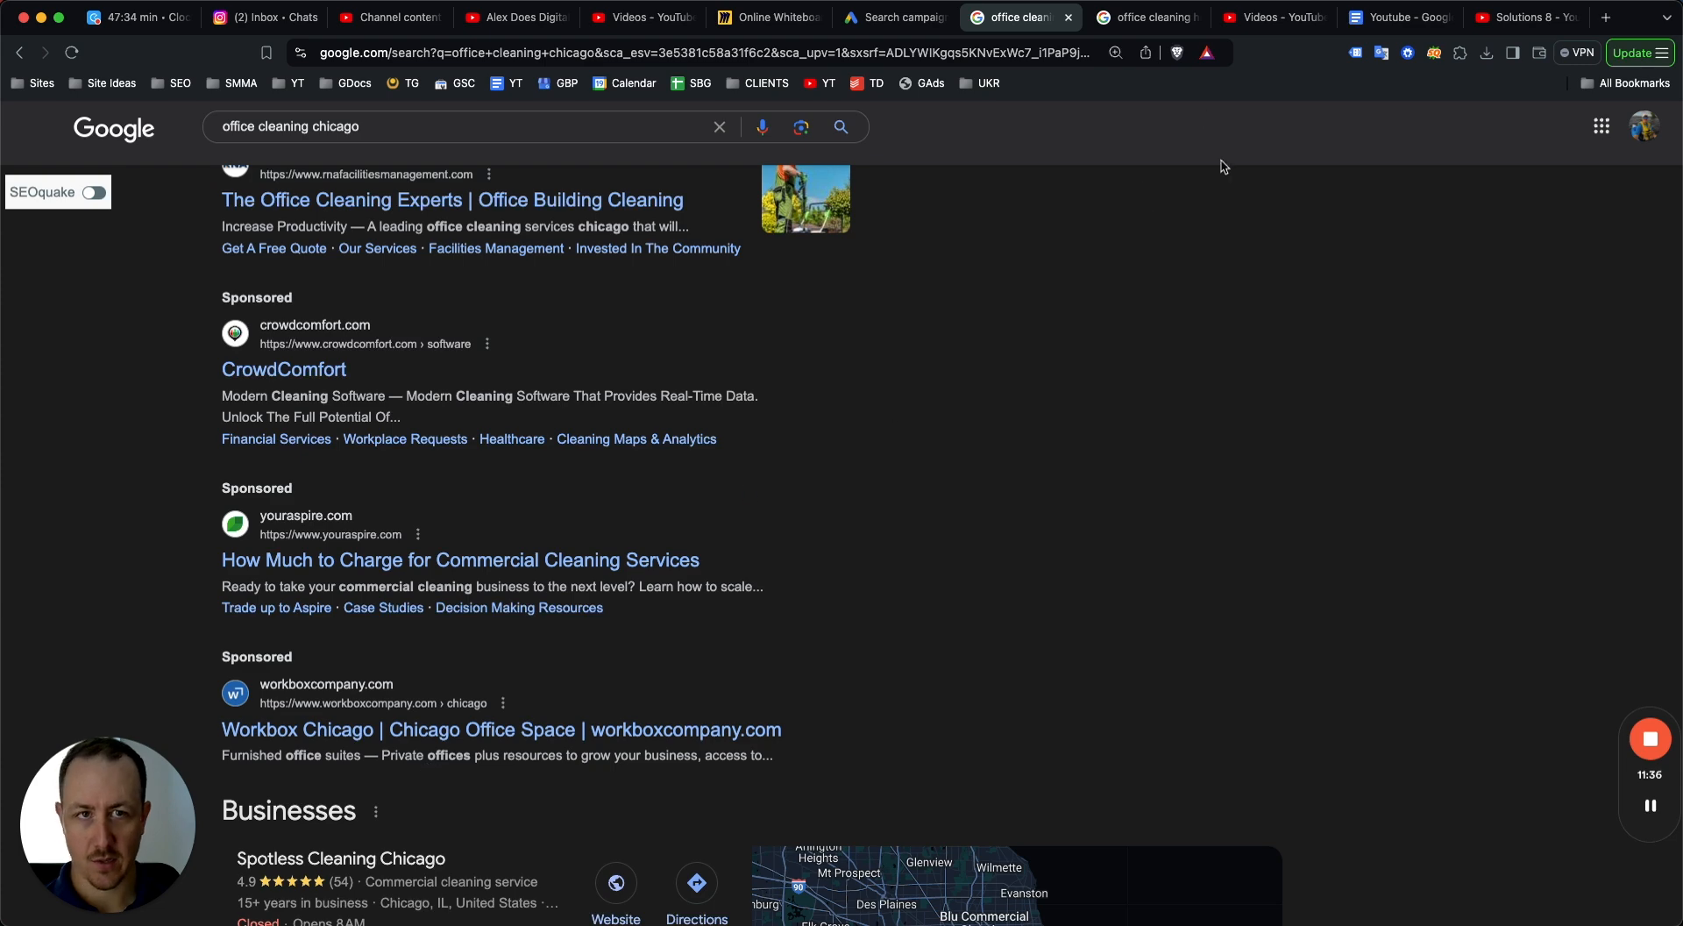
left_click(1126, 19)
scroll(928, 248, "up", 1)
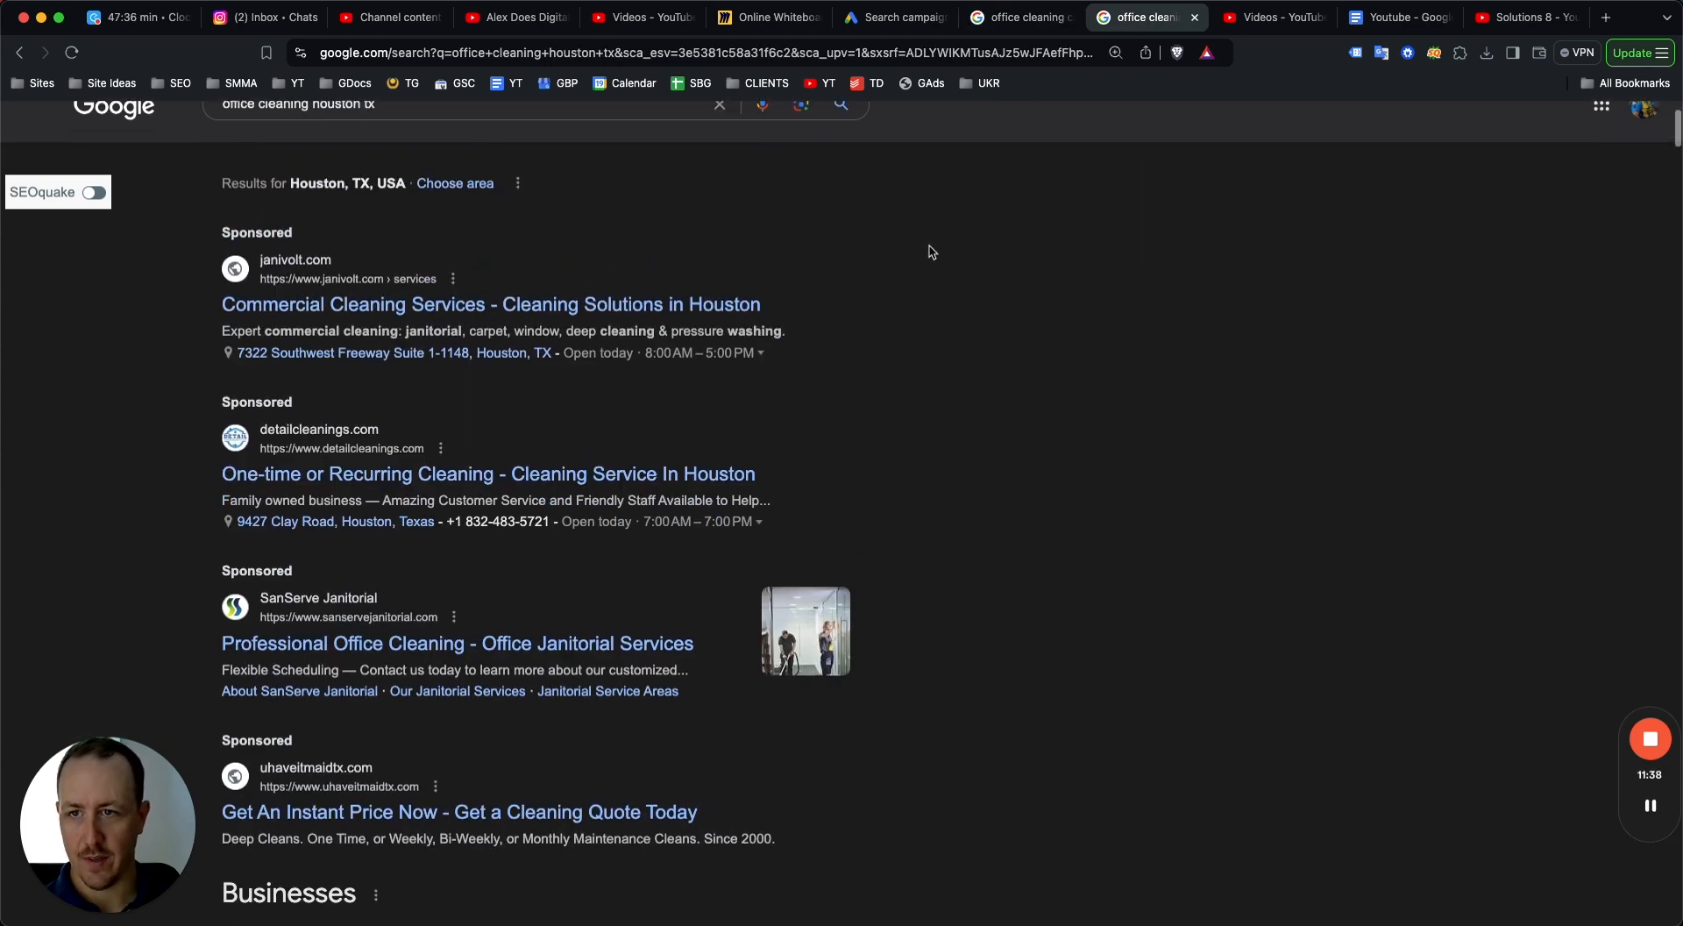
left_click(1018, 16)
left_click(896, 16)
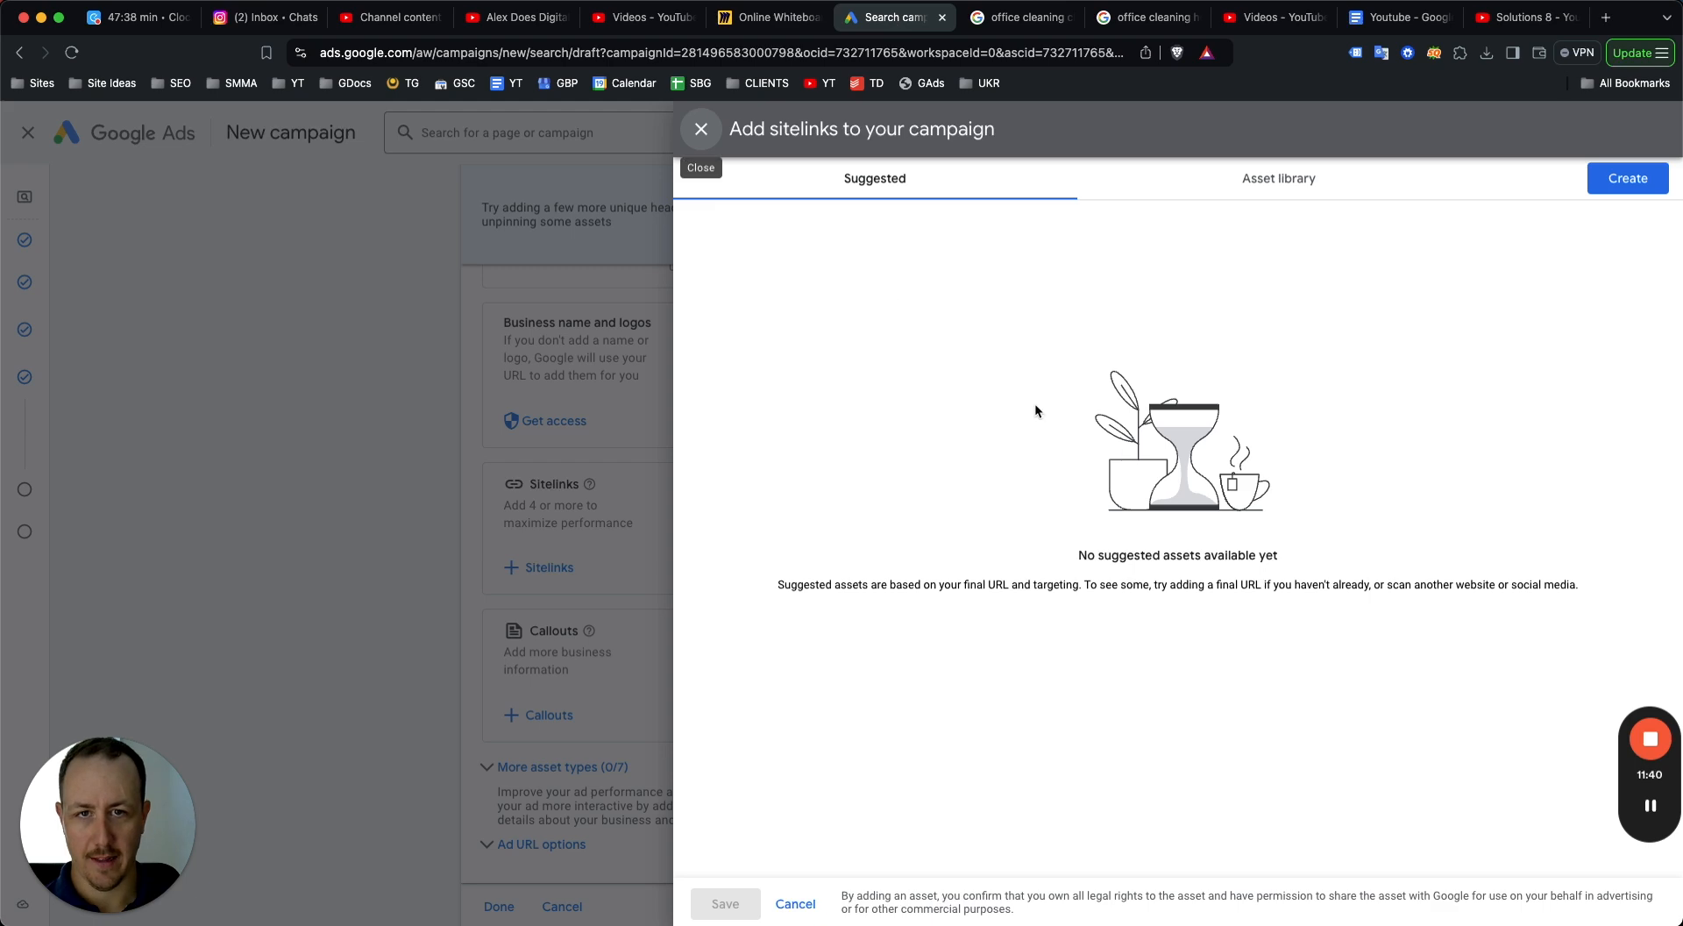
Create sitelinks titled "Our Cleaning Services" and "Before and After Photos".
left_click(1624, 178)
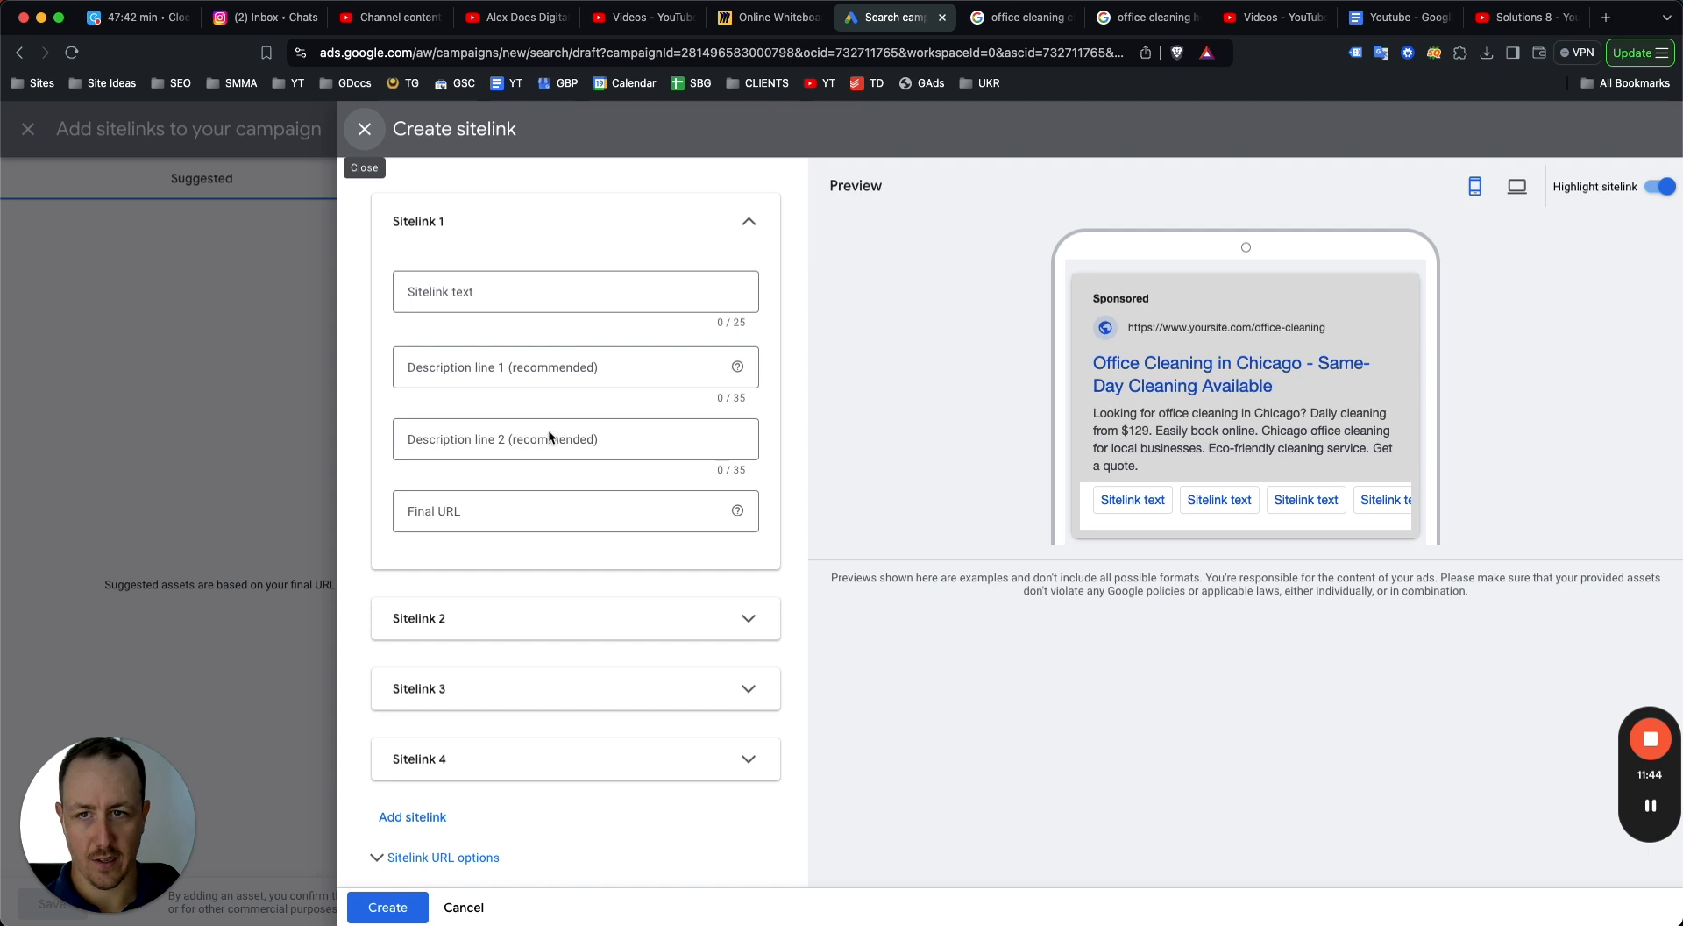
left_click(540, 296)
type("Our Cleaning Services")
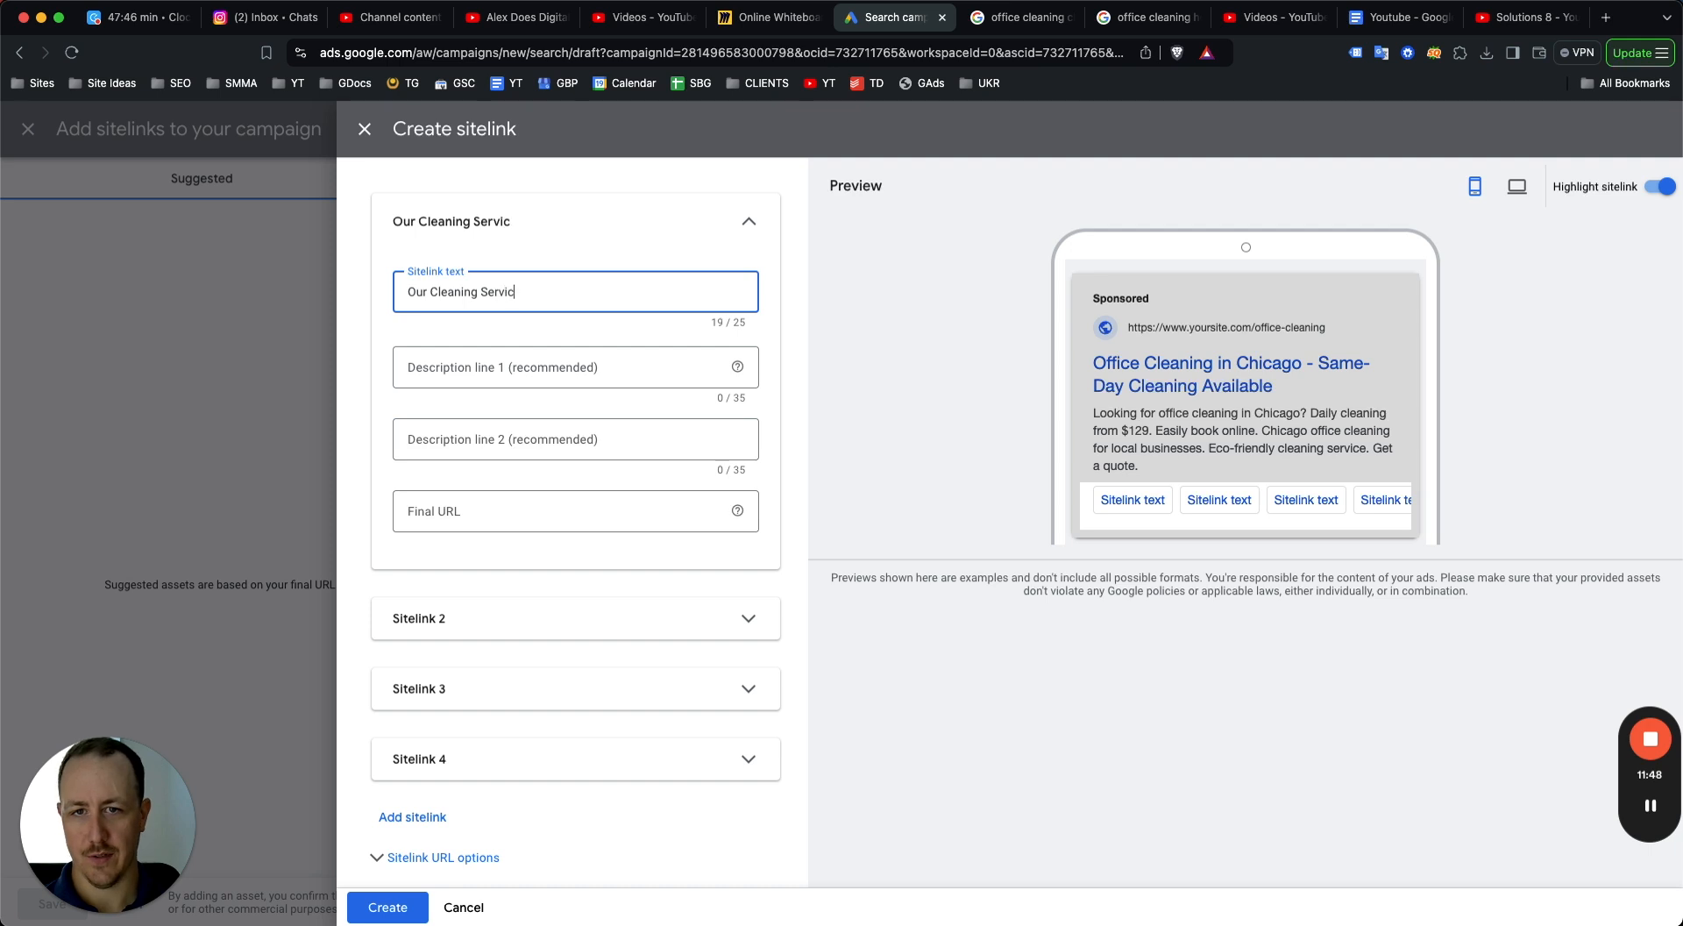
left_click(1033, 444)
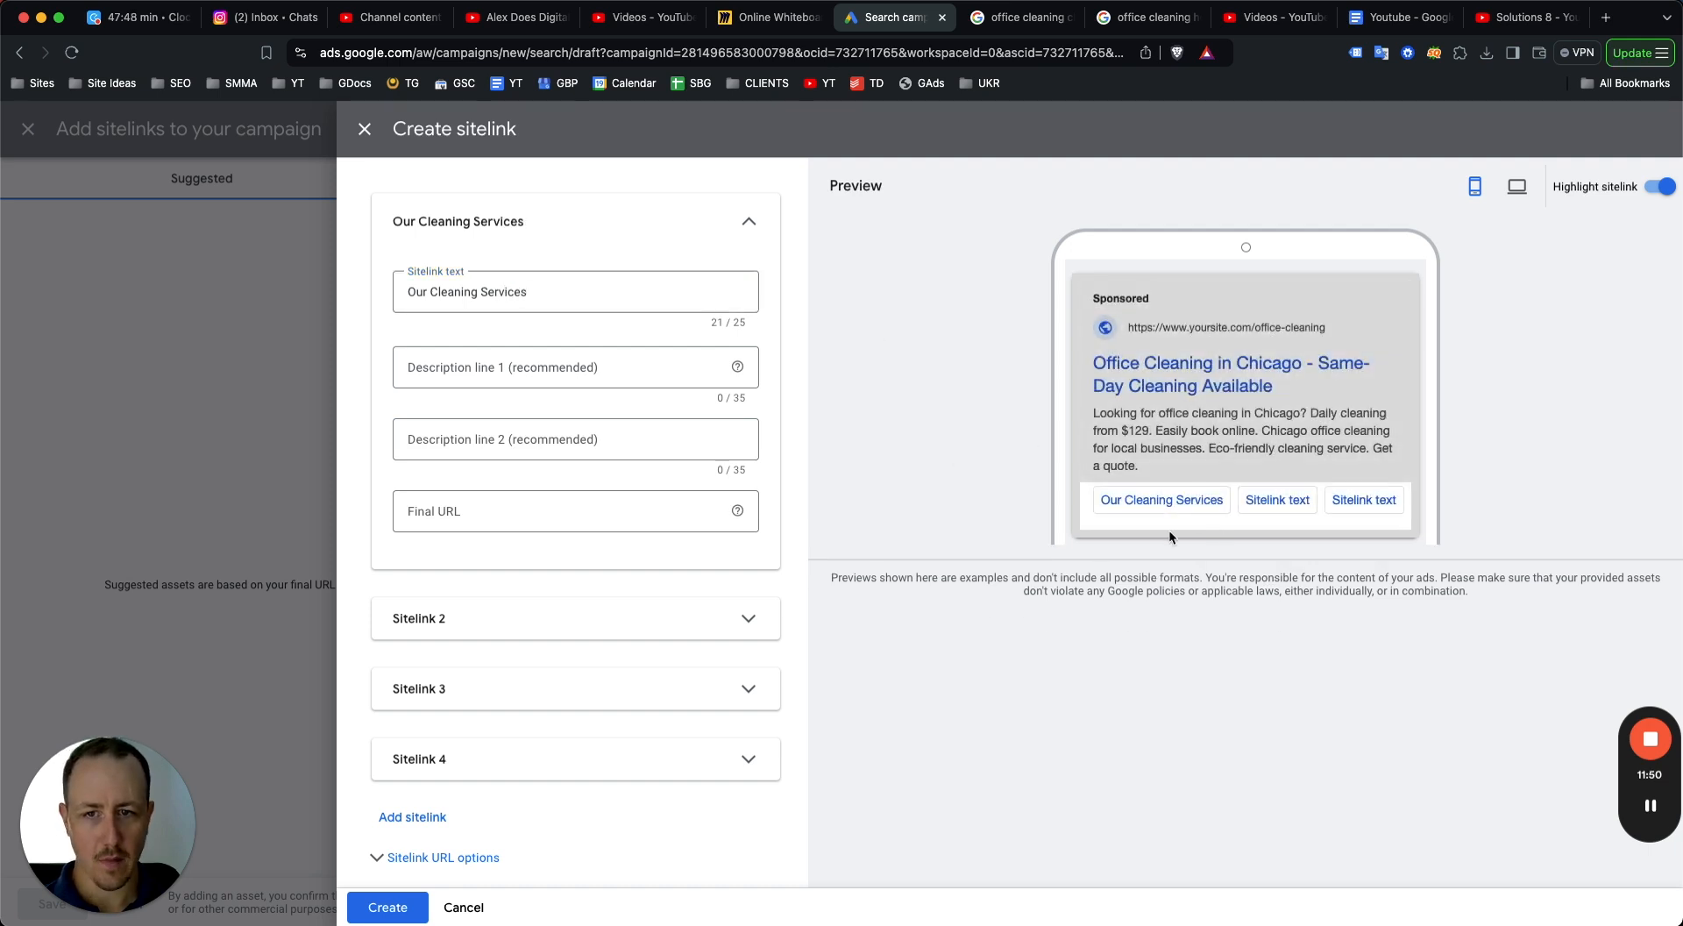
left_click(499, 506)
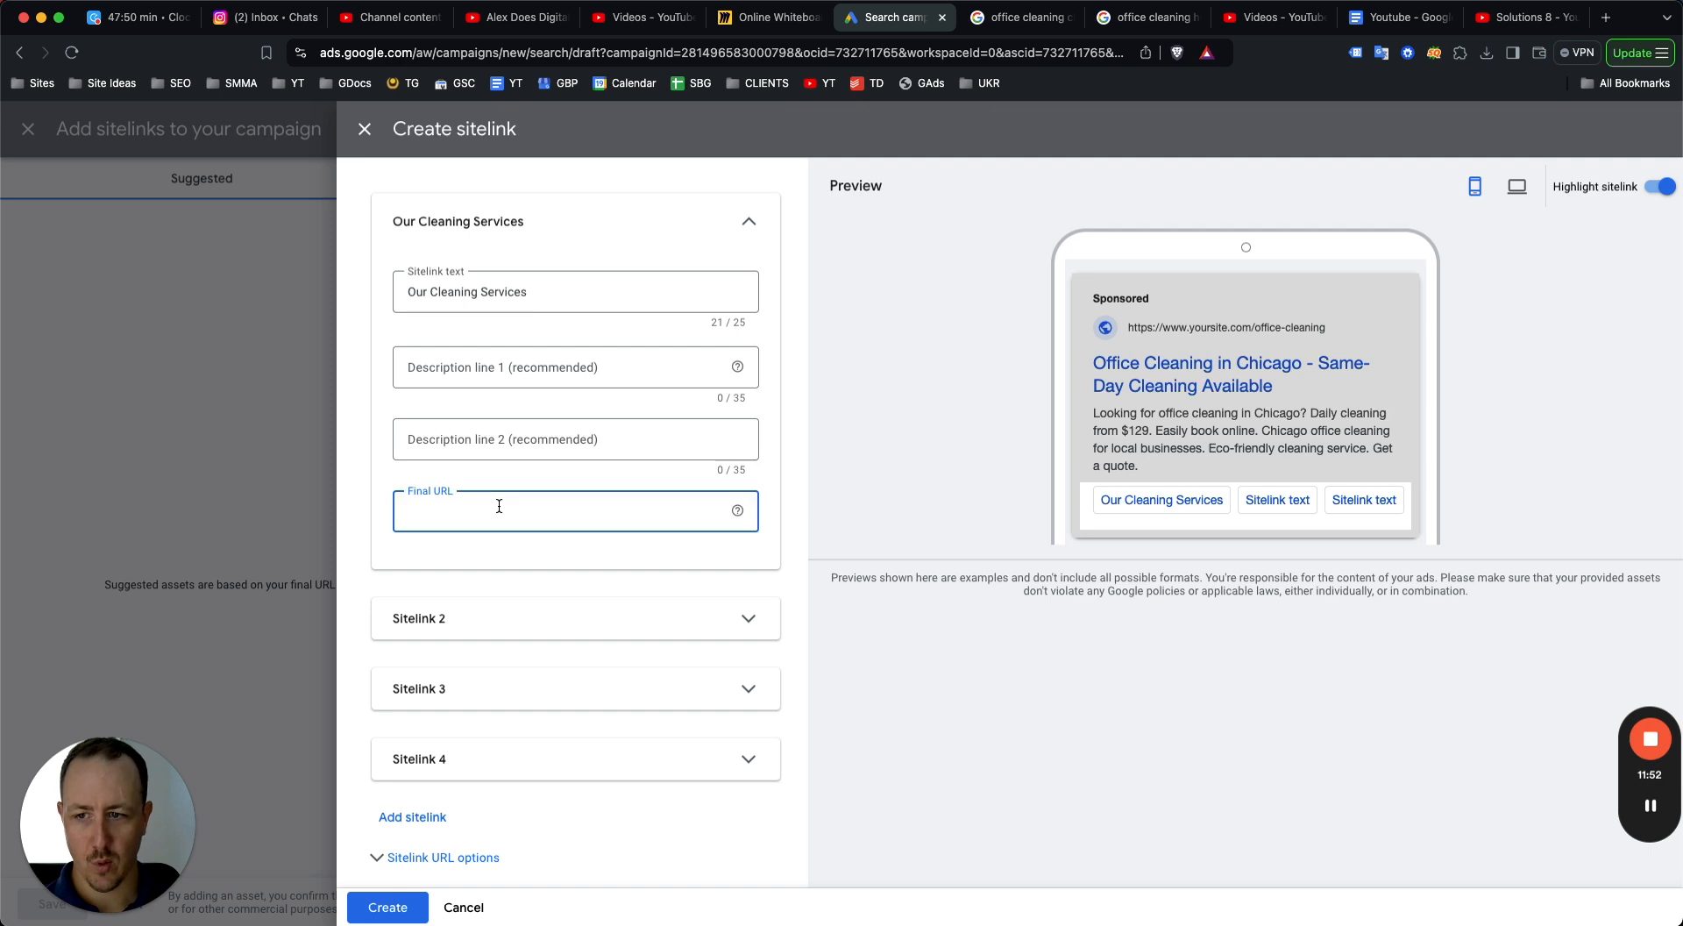
left_click(500, 624)
left_click(509, 699)
type("Before")
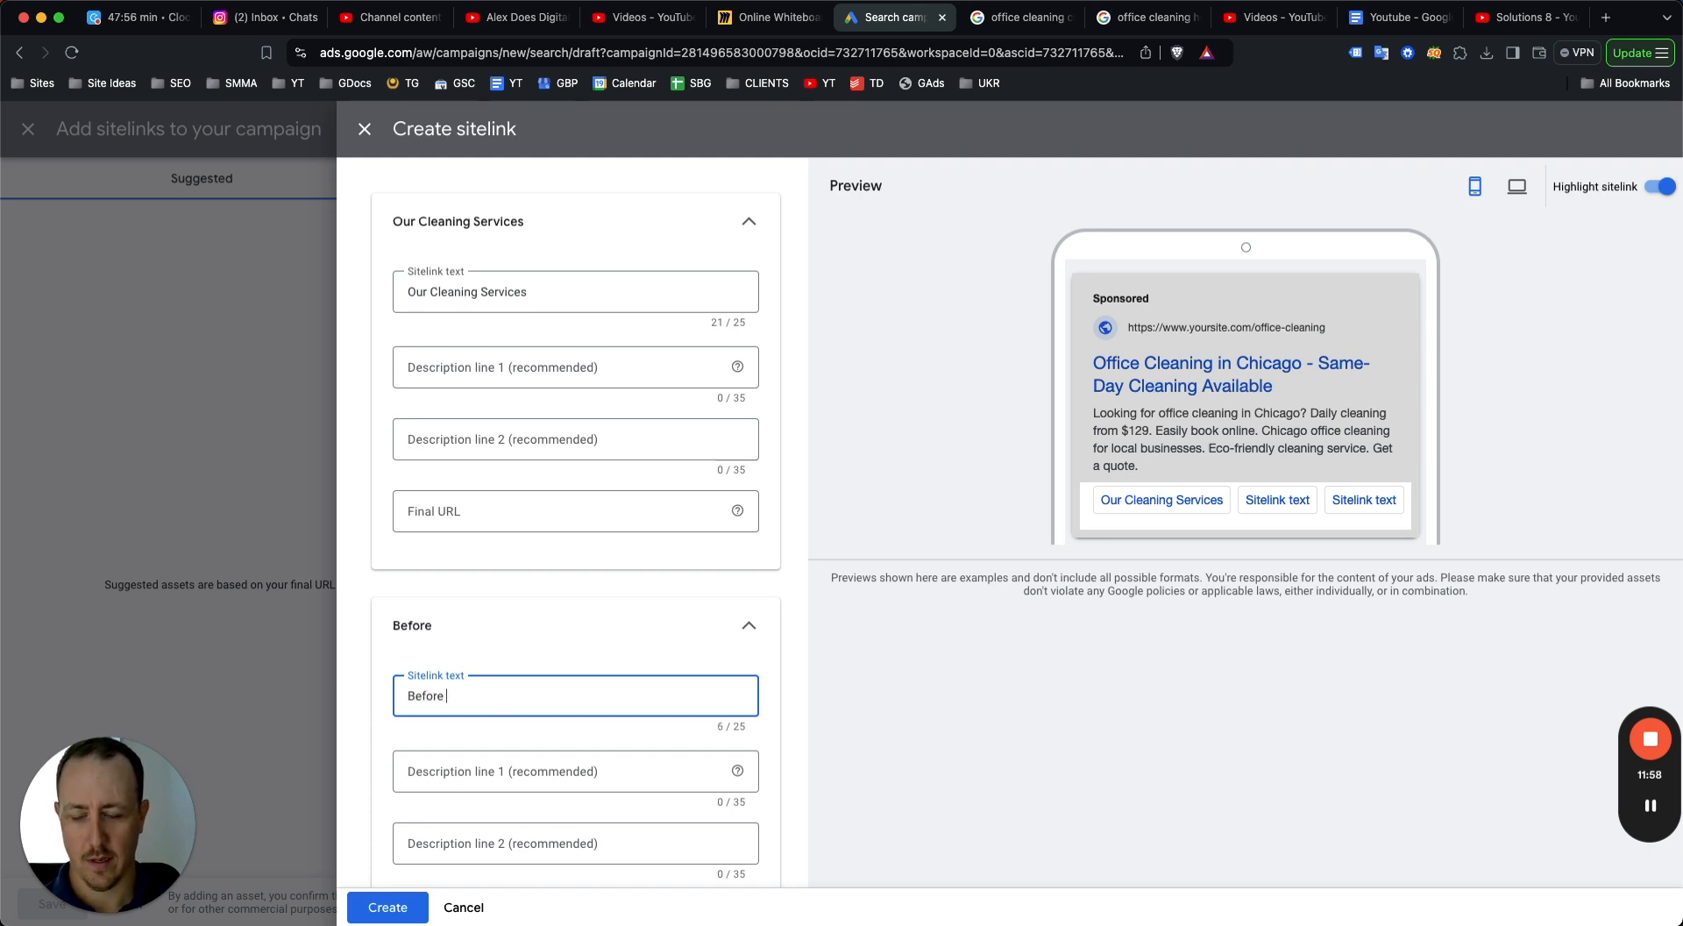
type(" and afer")
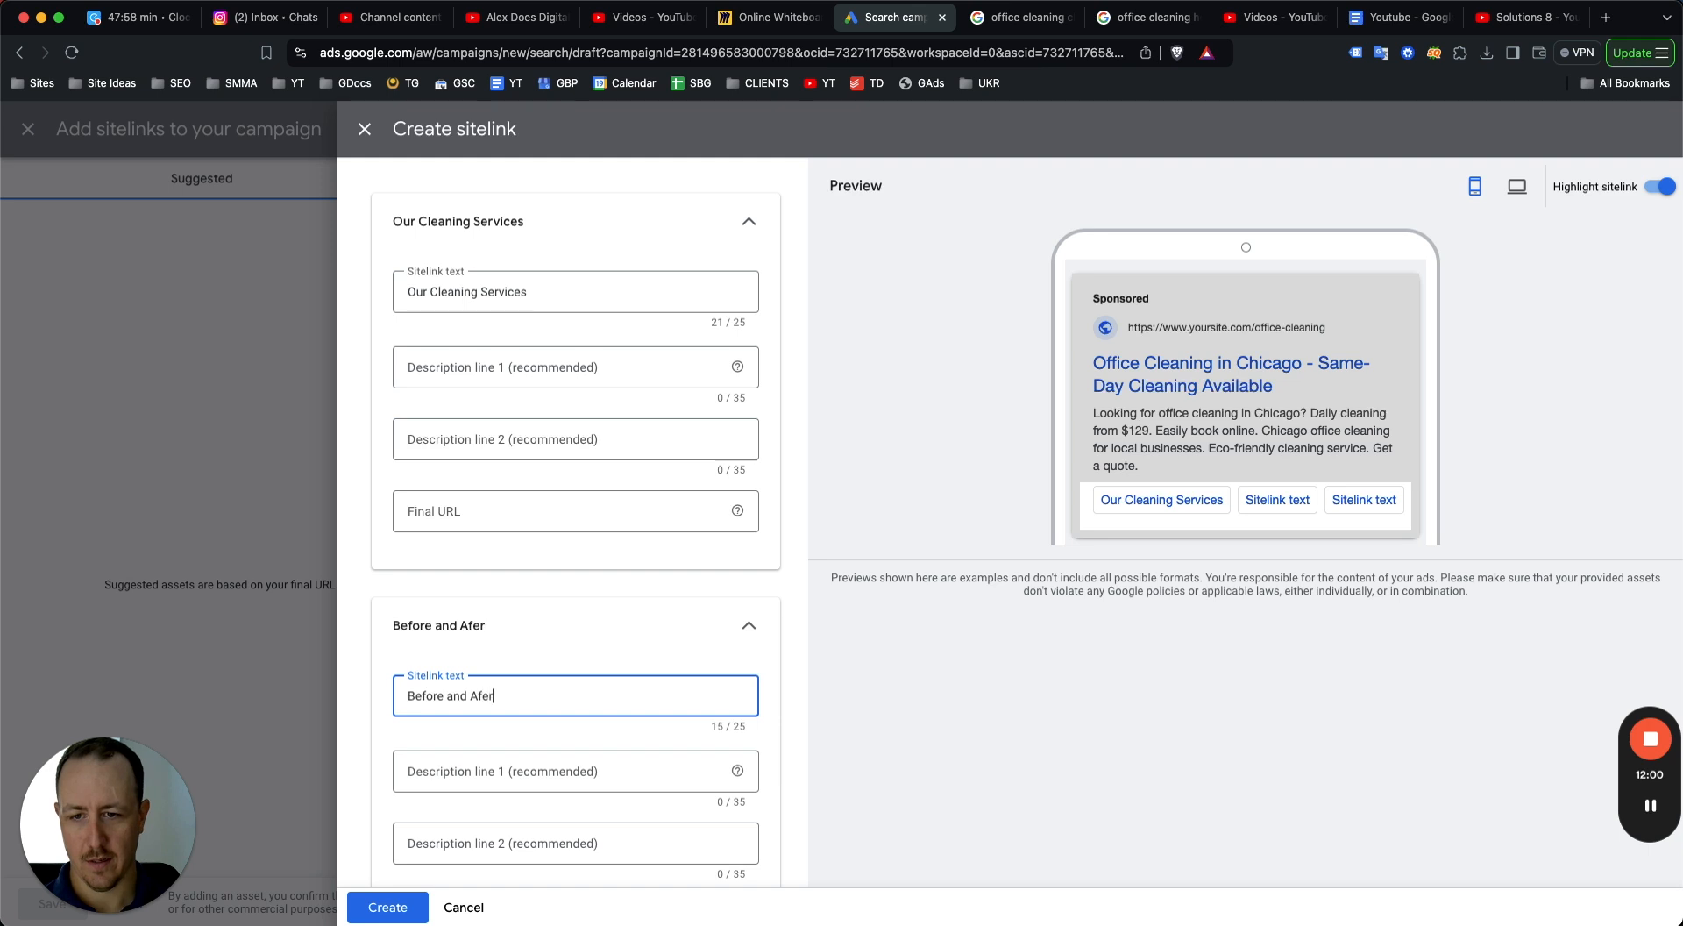
key("BackSpace")
key("BackSpace")
type("ter Photos")
left_click(1127, 766)
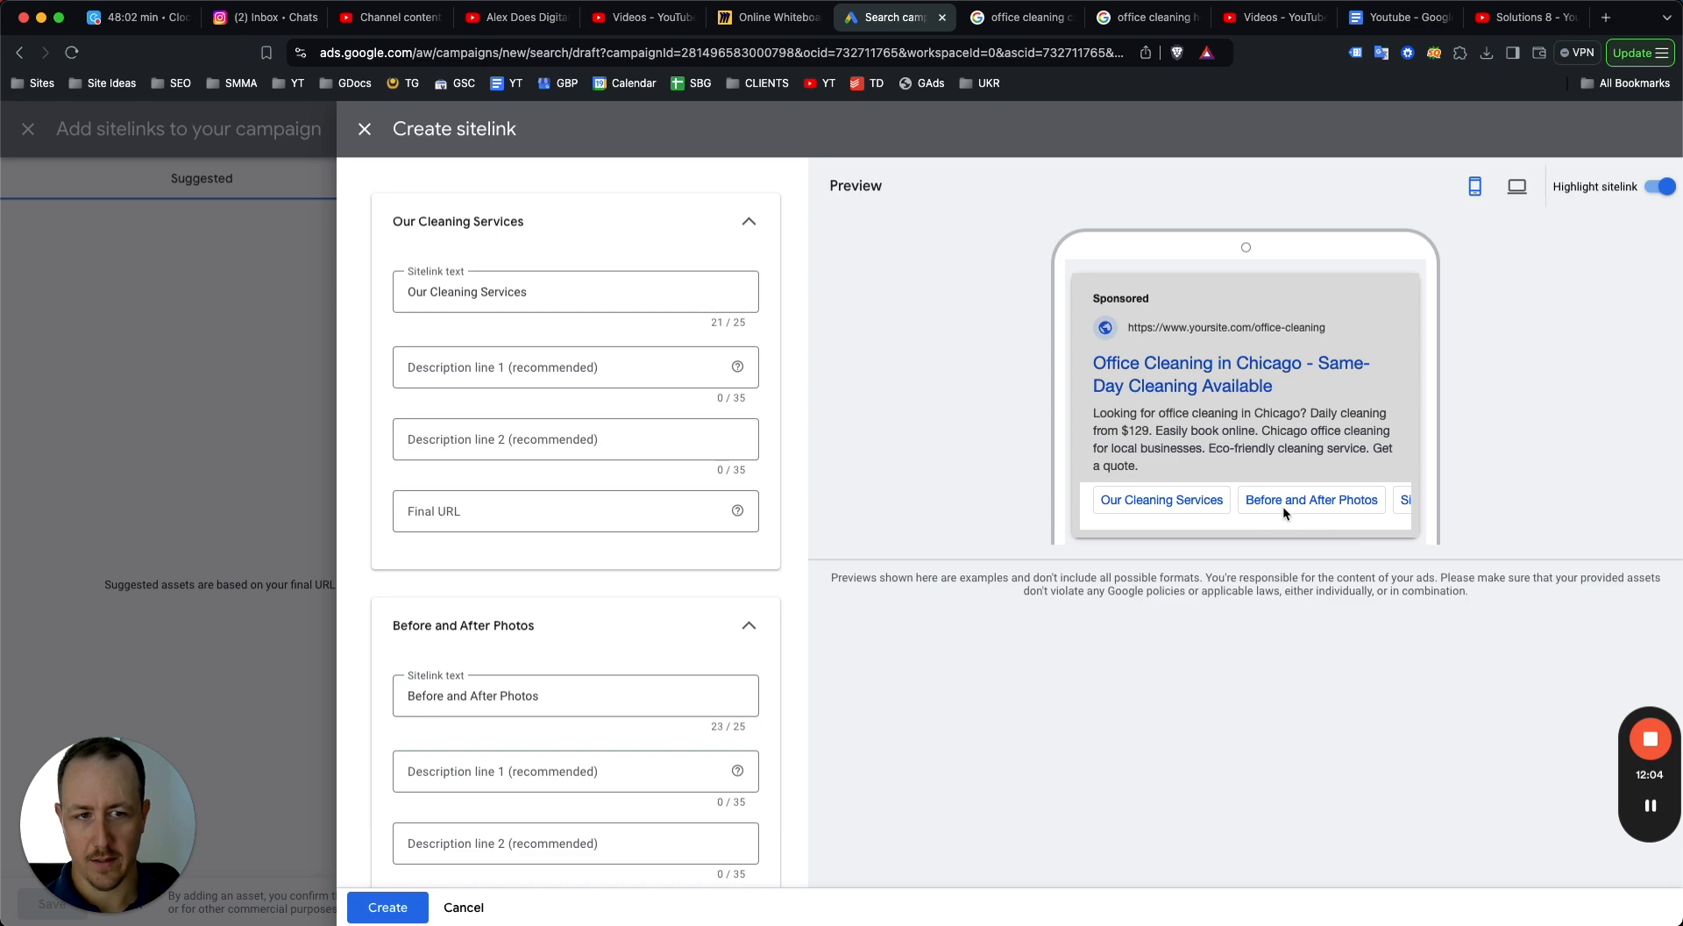
Retitle the first sitelink "Get a Cleaning Quote Now", then cancel sitelink creation and close the sitelinks panel.
scroll(770, 517, "down", 5)
left_click(523, 653)
left_click(482, 726)
scroll(515, 643, "up", 5)
left_click(479, 301)
triple_click(476, 298)
type("Read Cli")
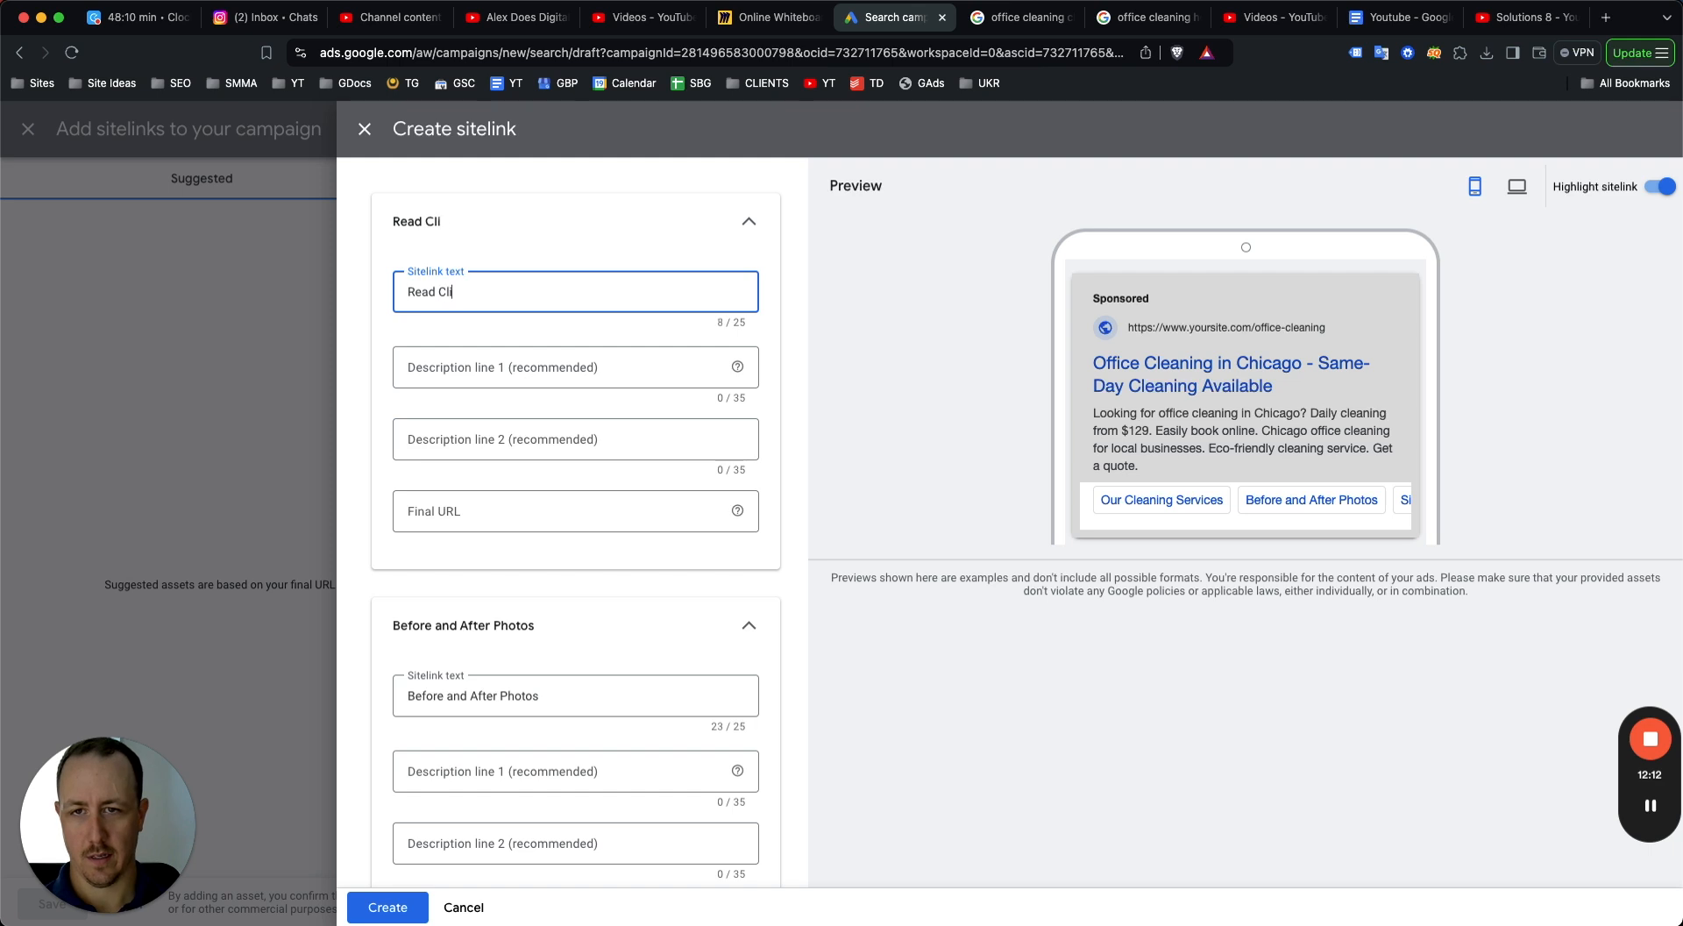
type("ent Reviews")
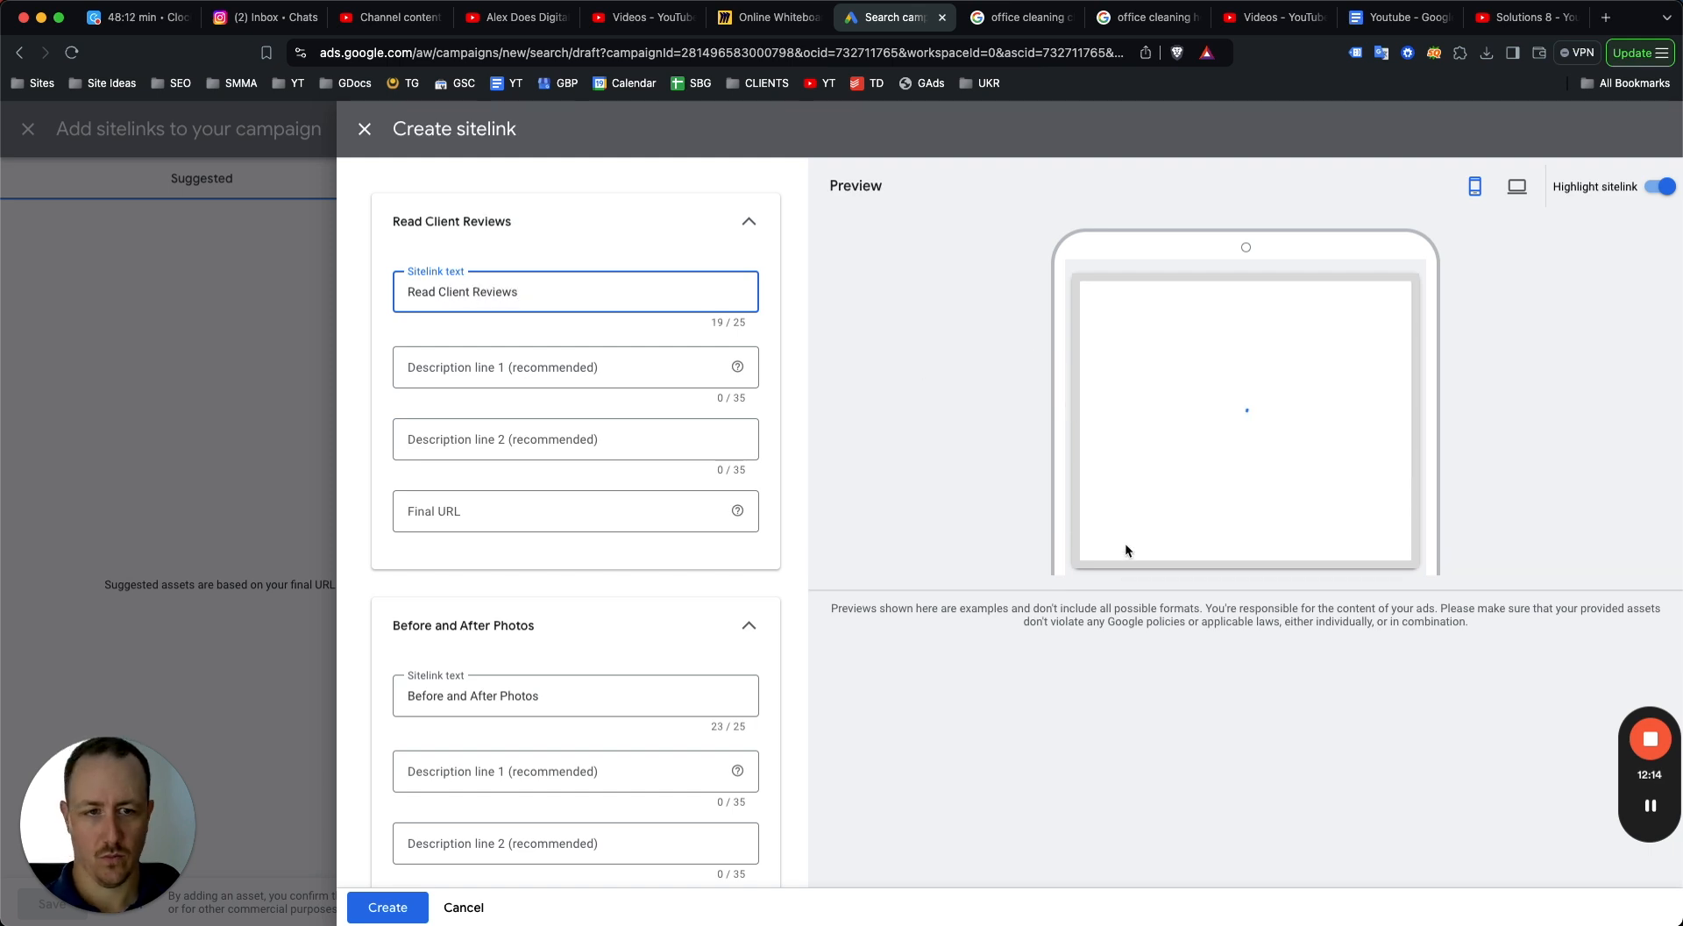
double_click(495, 293)
triple_click(495, 294)
type("Get a Cleaning Quote Now")
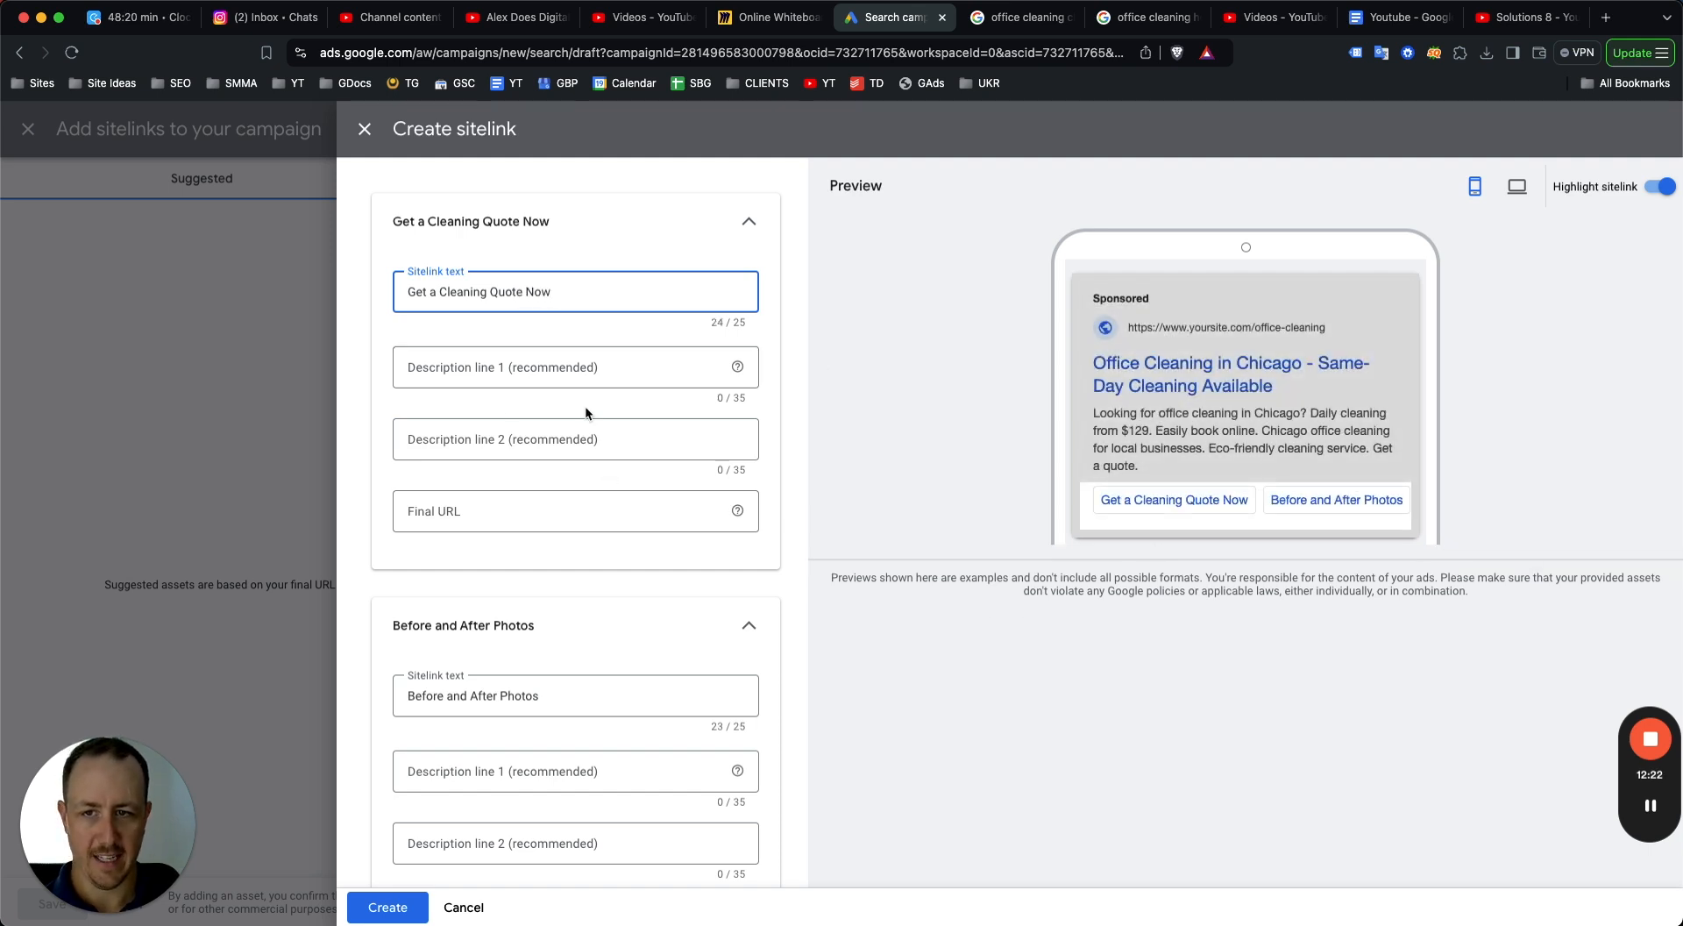
left_click(462, 905)
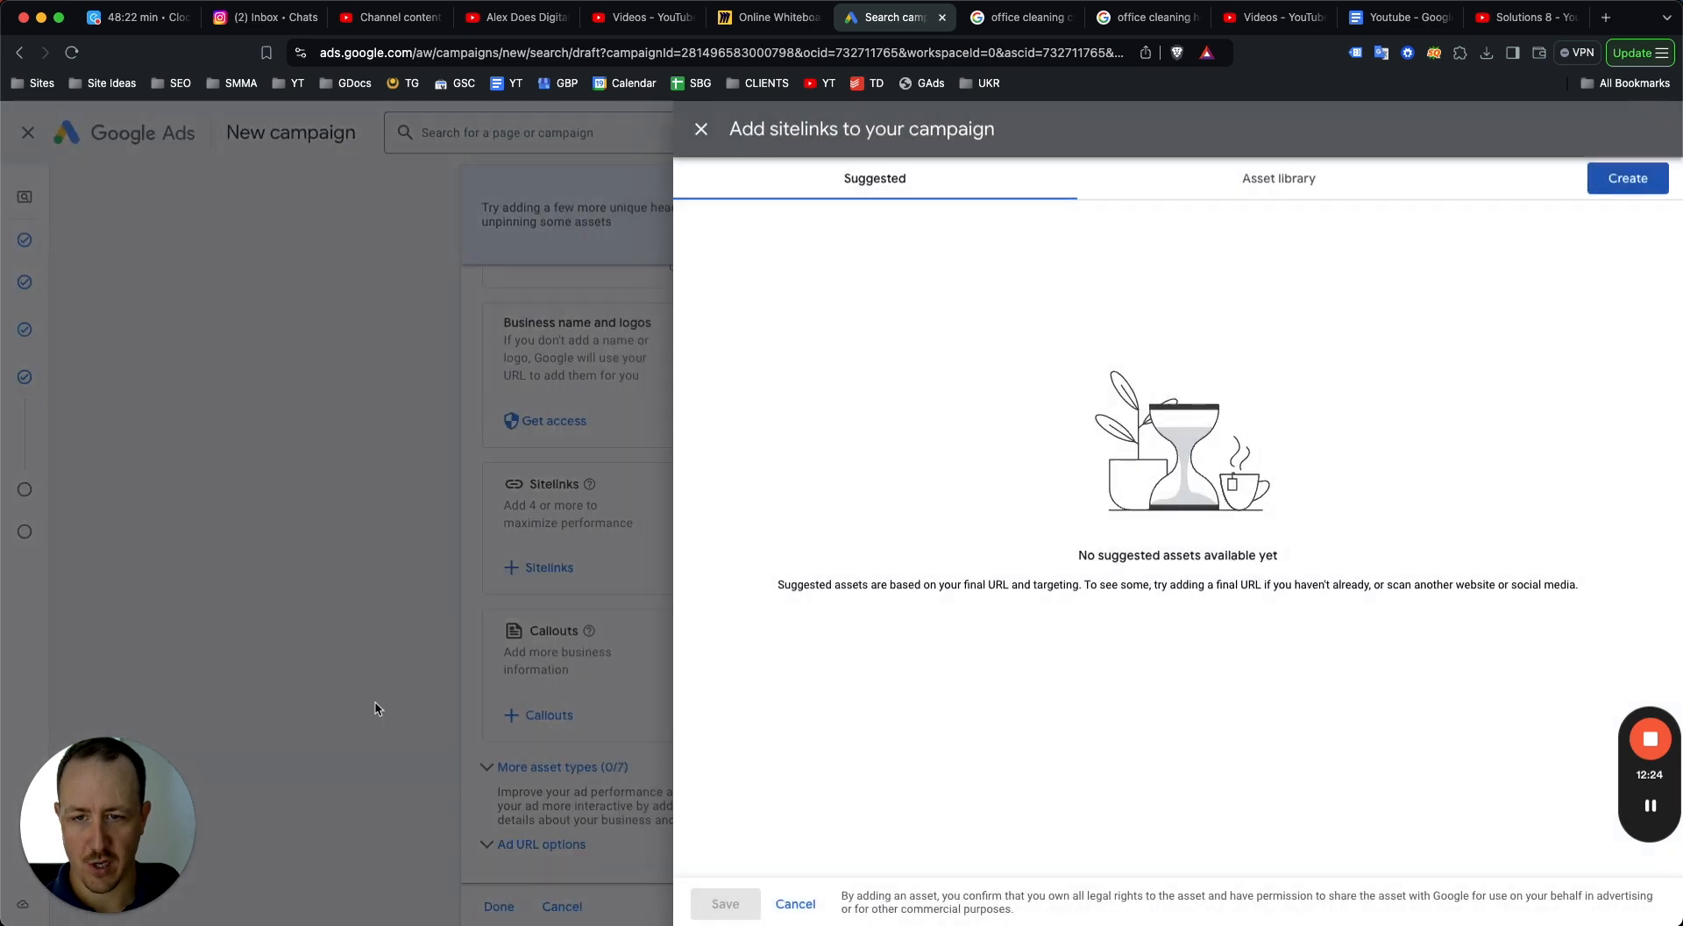
left_click(702, 129)
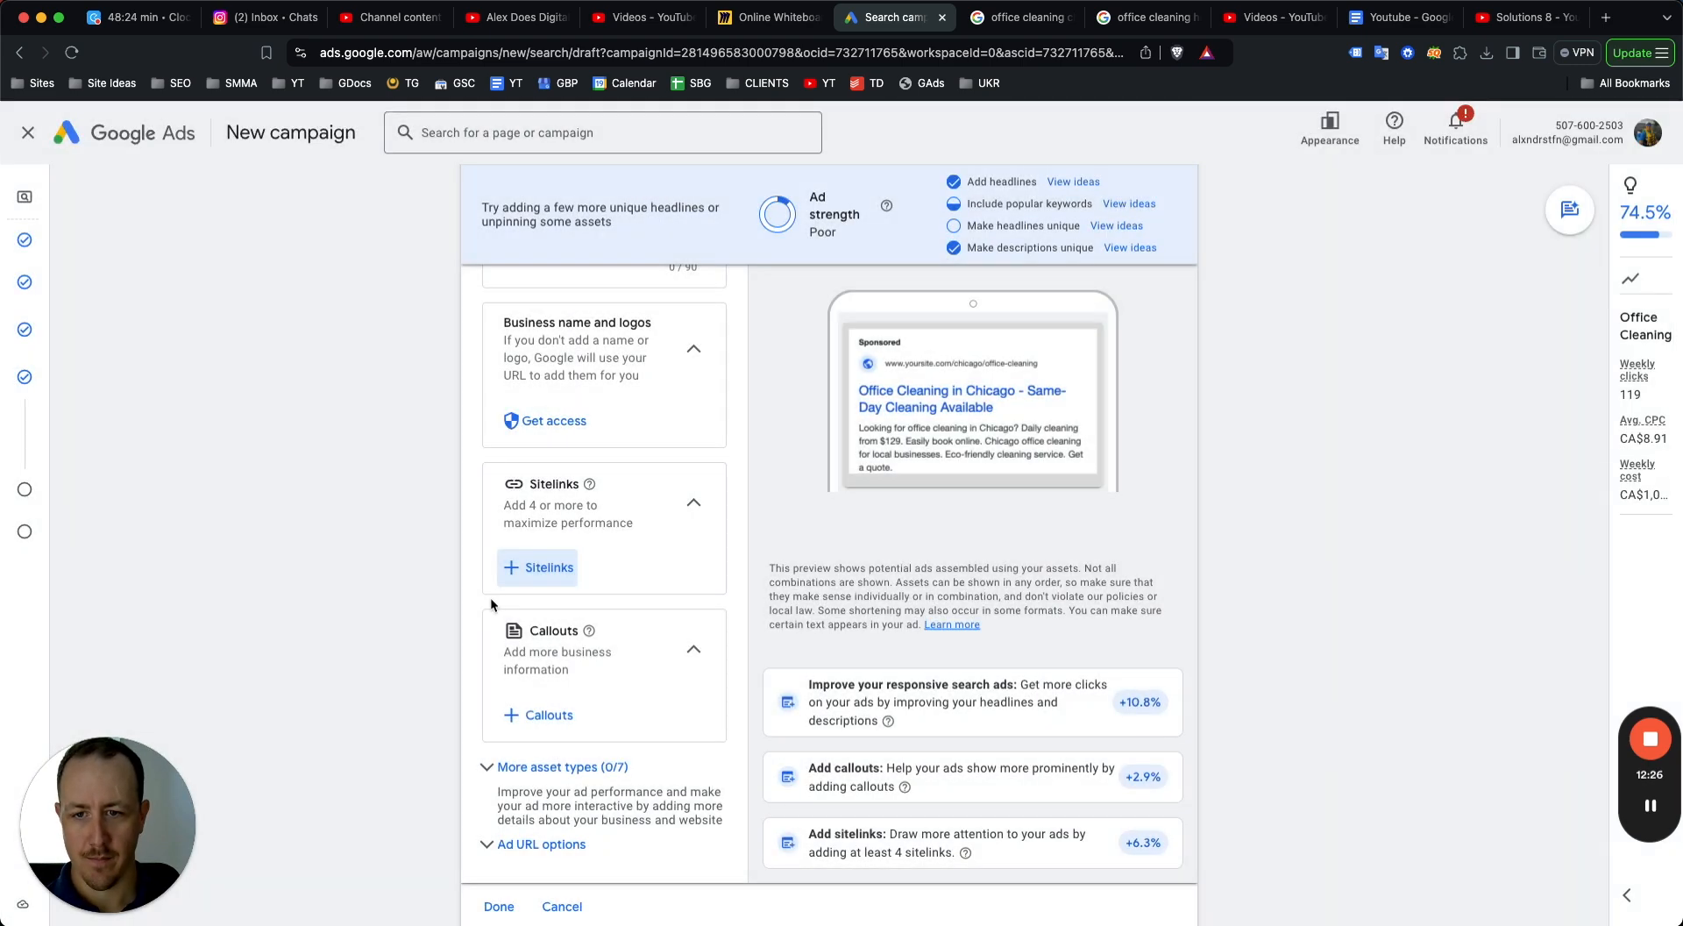
Open the callouts panel and add new callouts "Easily book online." and "Schedule cleaning today.".
scroll(491, 597, "down", 1)
left_click(515, 674)
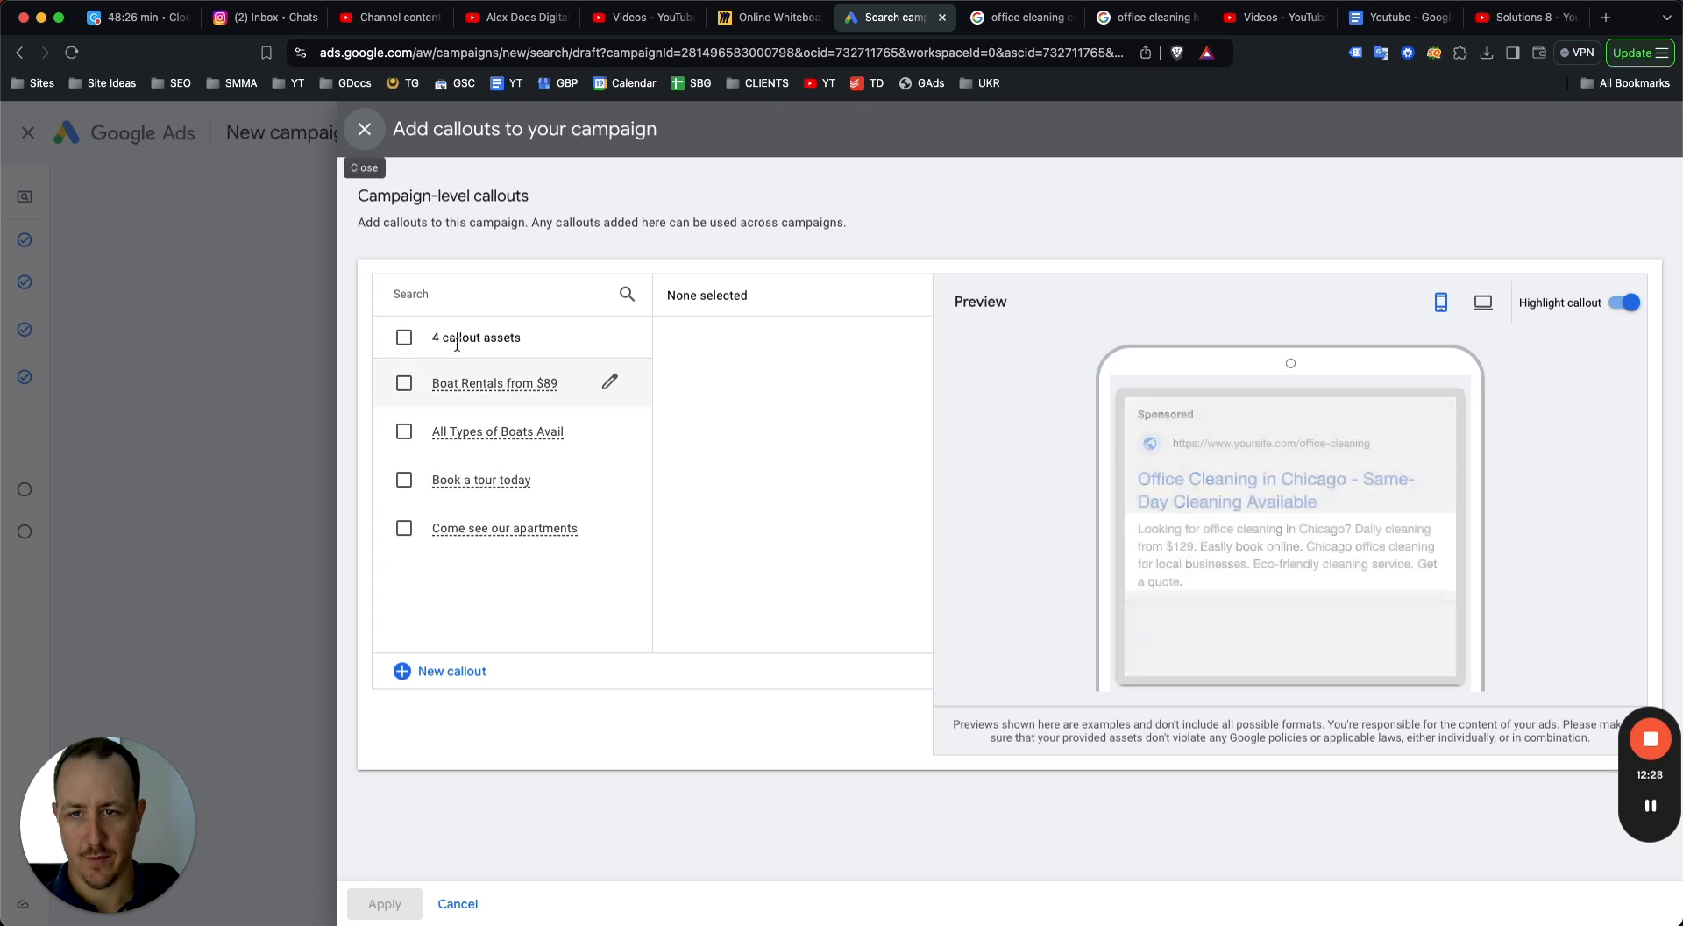
left_click(406, 671)
left_click(593, 334)
type("a")
key("BackSpace")
type("Easily book online.")
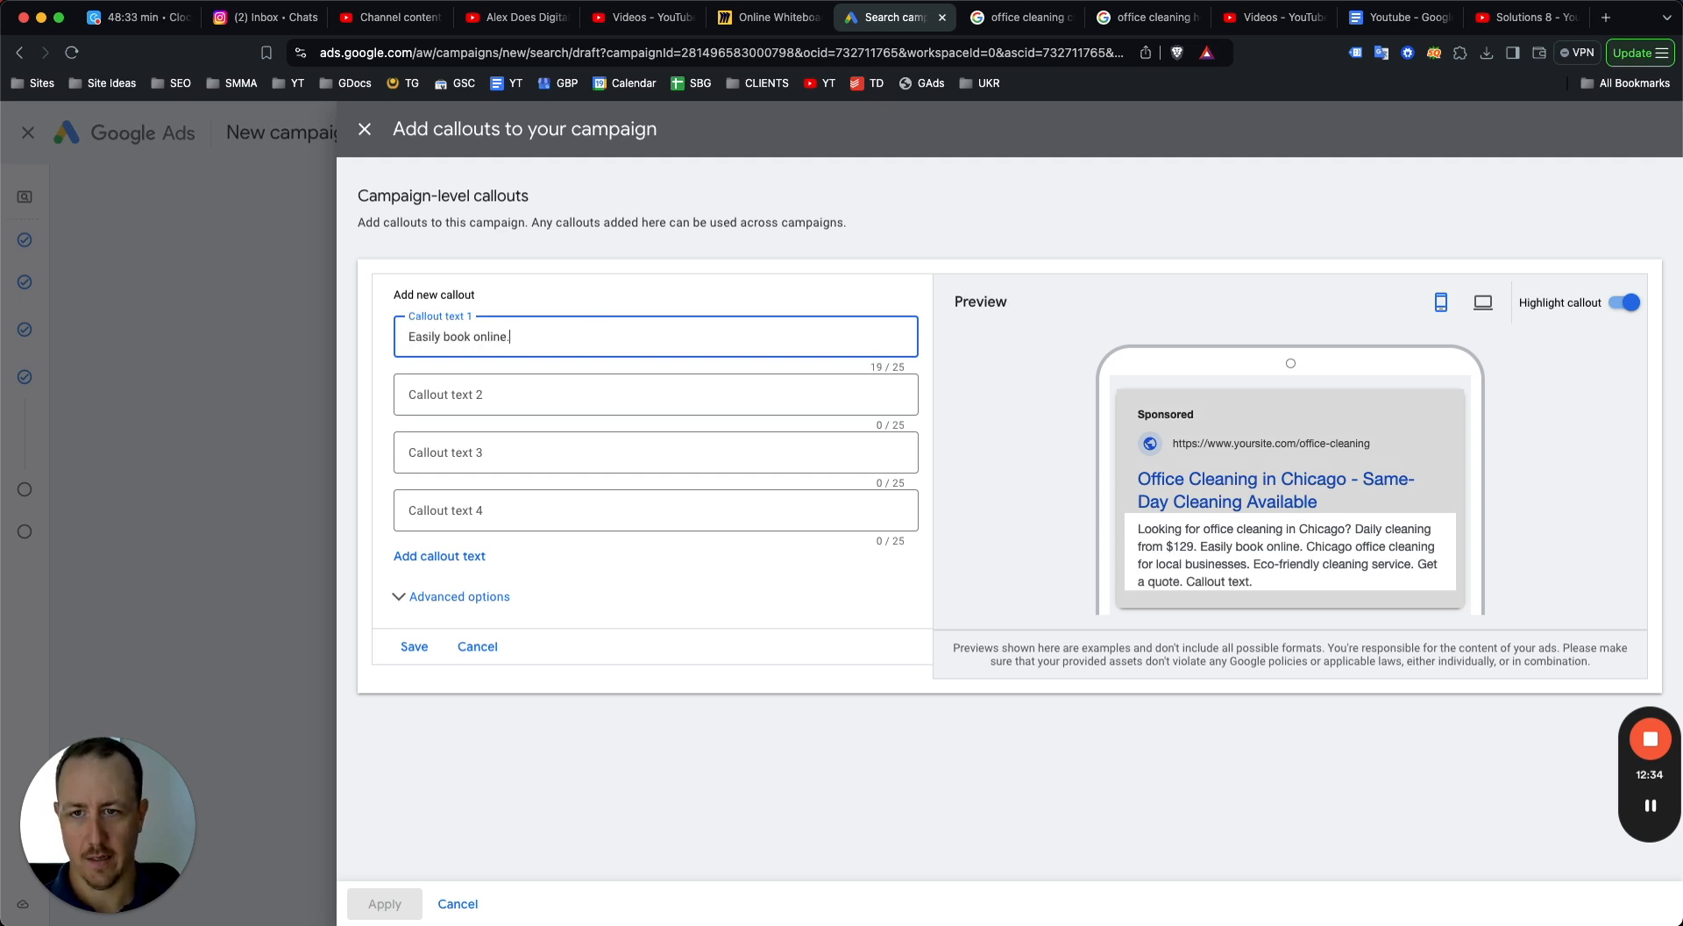
key("Tab")
type("Schedule cleaning today.")
key("Tab")
Add callouts "Cleaning From $169" and "Chicago's Best Cleaners", then cancel the callouts and close the panel.
type("Cleaning From ")
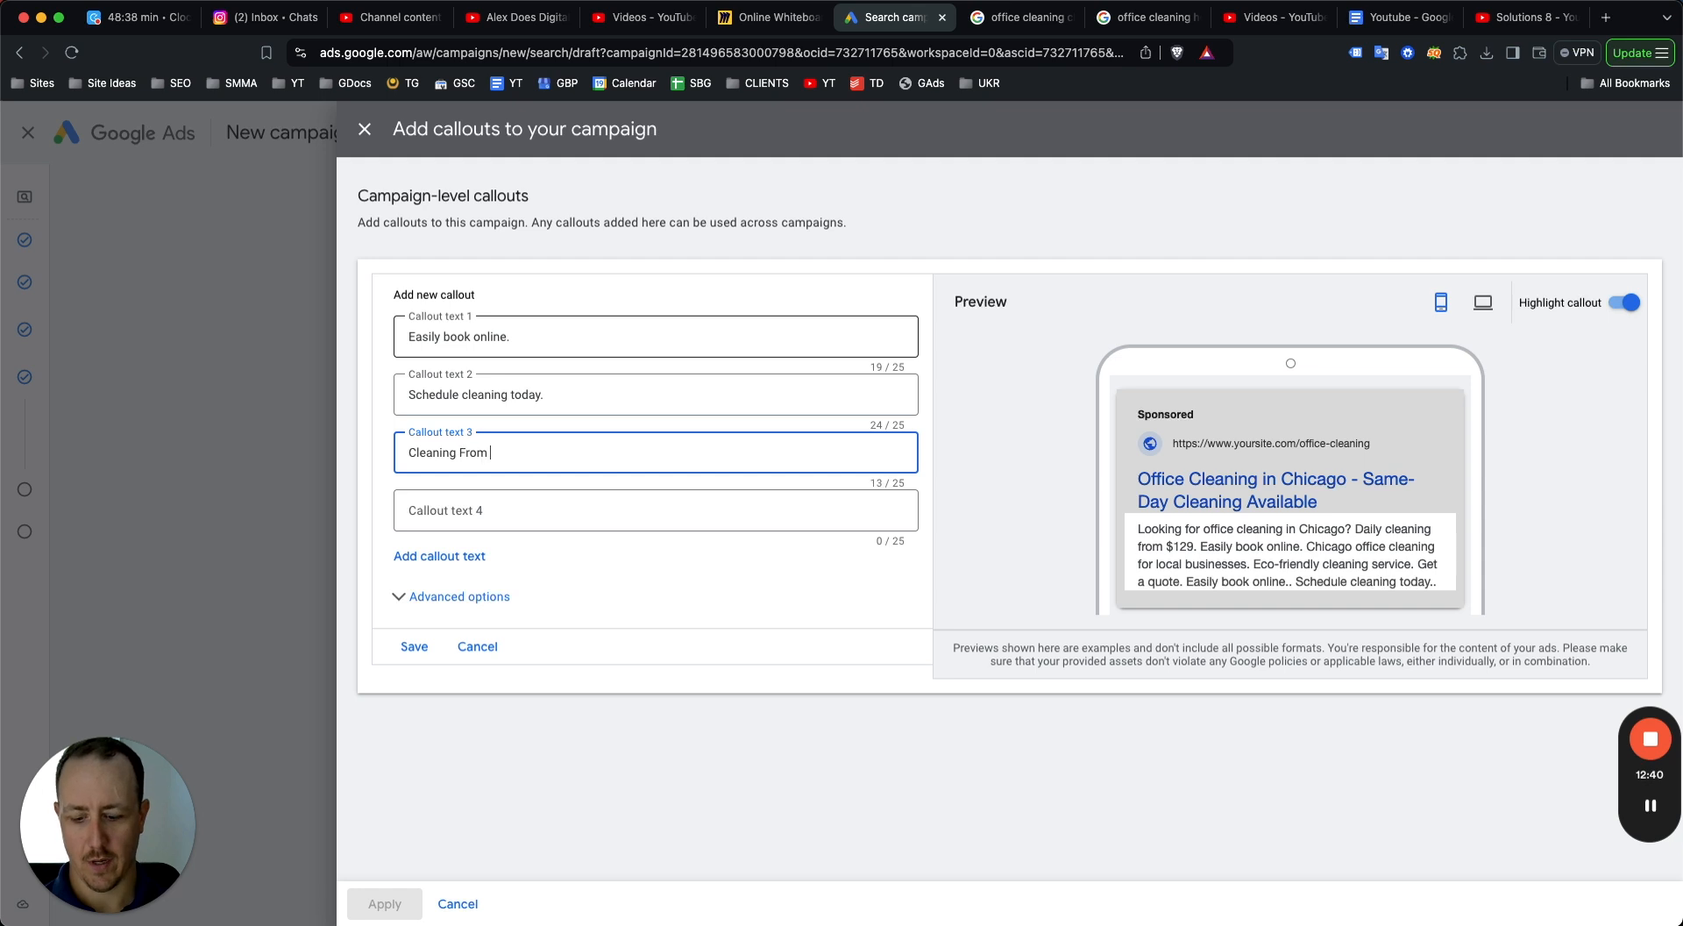
type("$169")
key("Tab")
type("Chicago's Best offi")
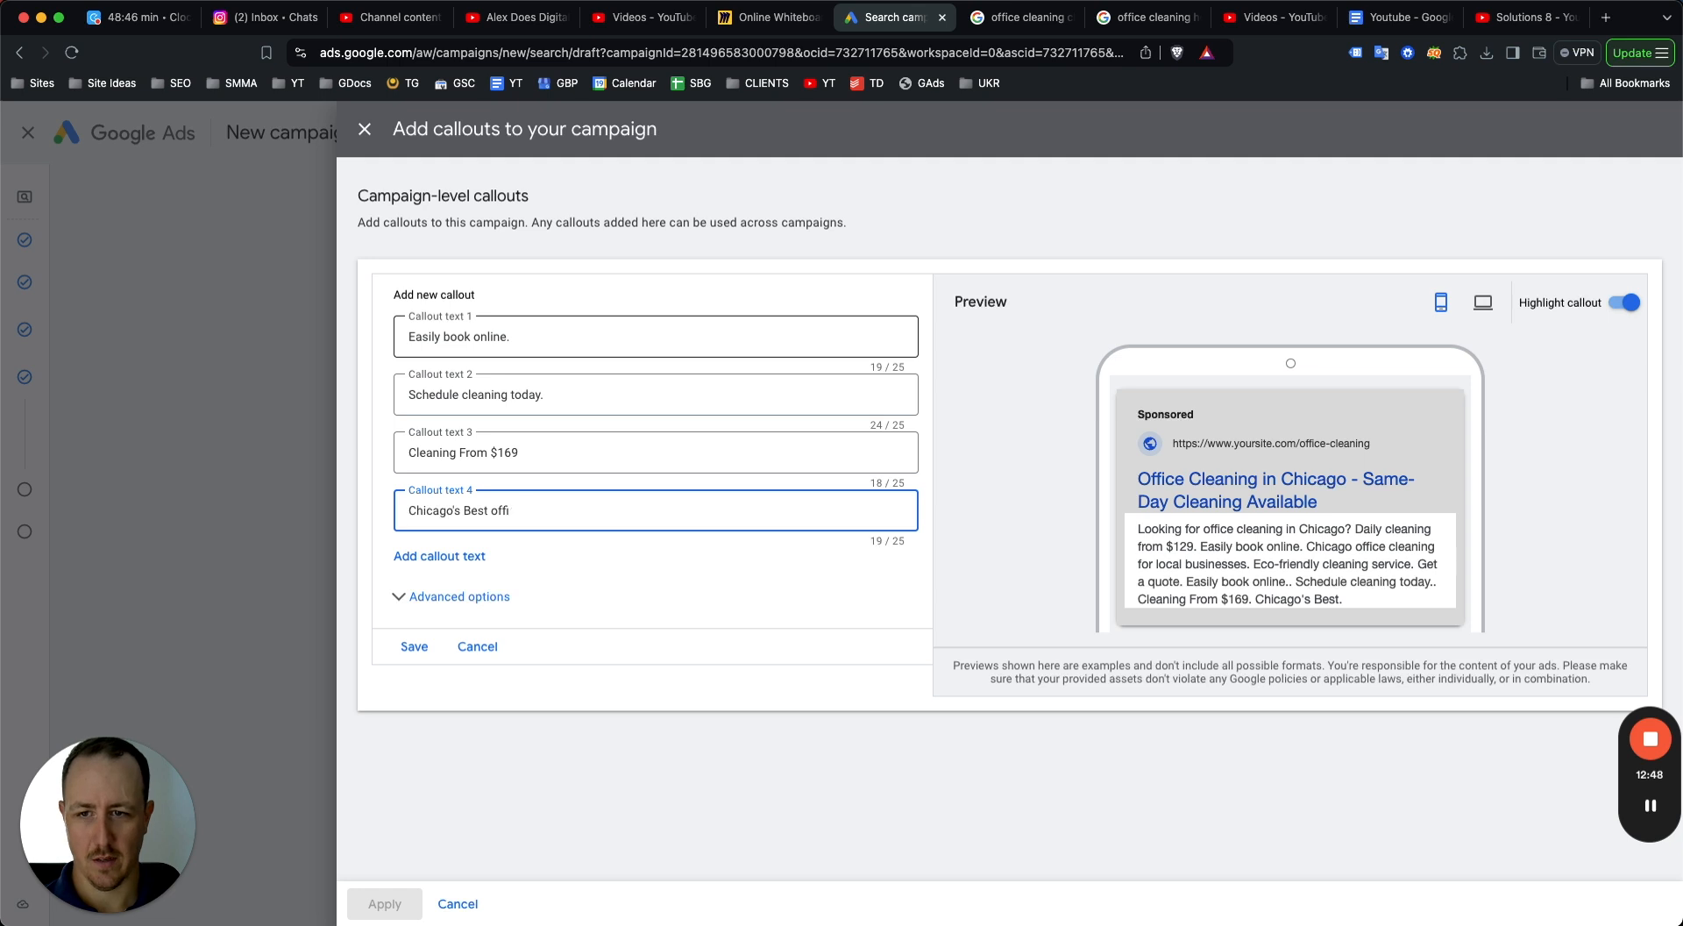
key("BackSpace")
key("BackSpace")
key("BackSpace")
key("BackSpace")
type("Cleaning te")
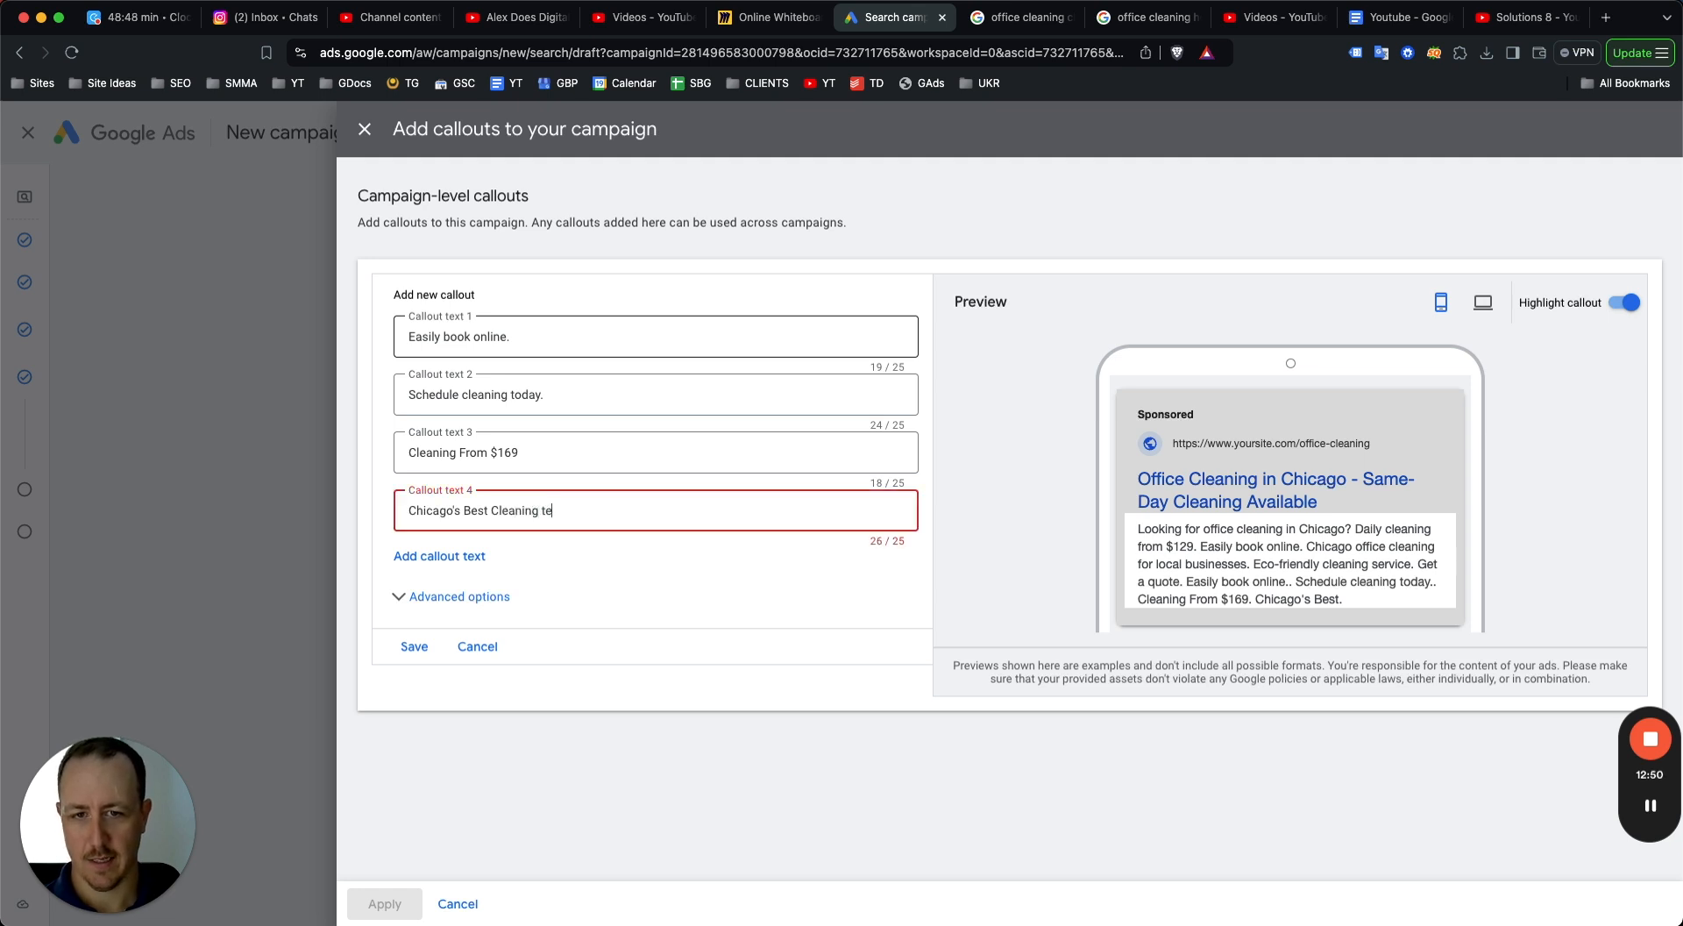
key("BackSpace")
key("BackSpace")
key("BackSpace")
key("BackSpace")
key("BackSpace")
key("BackSpace")
type("ers")
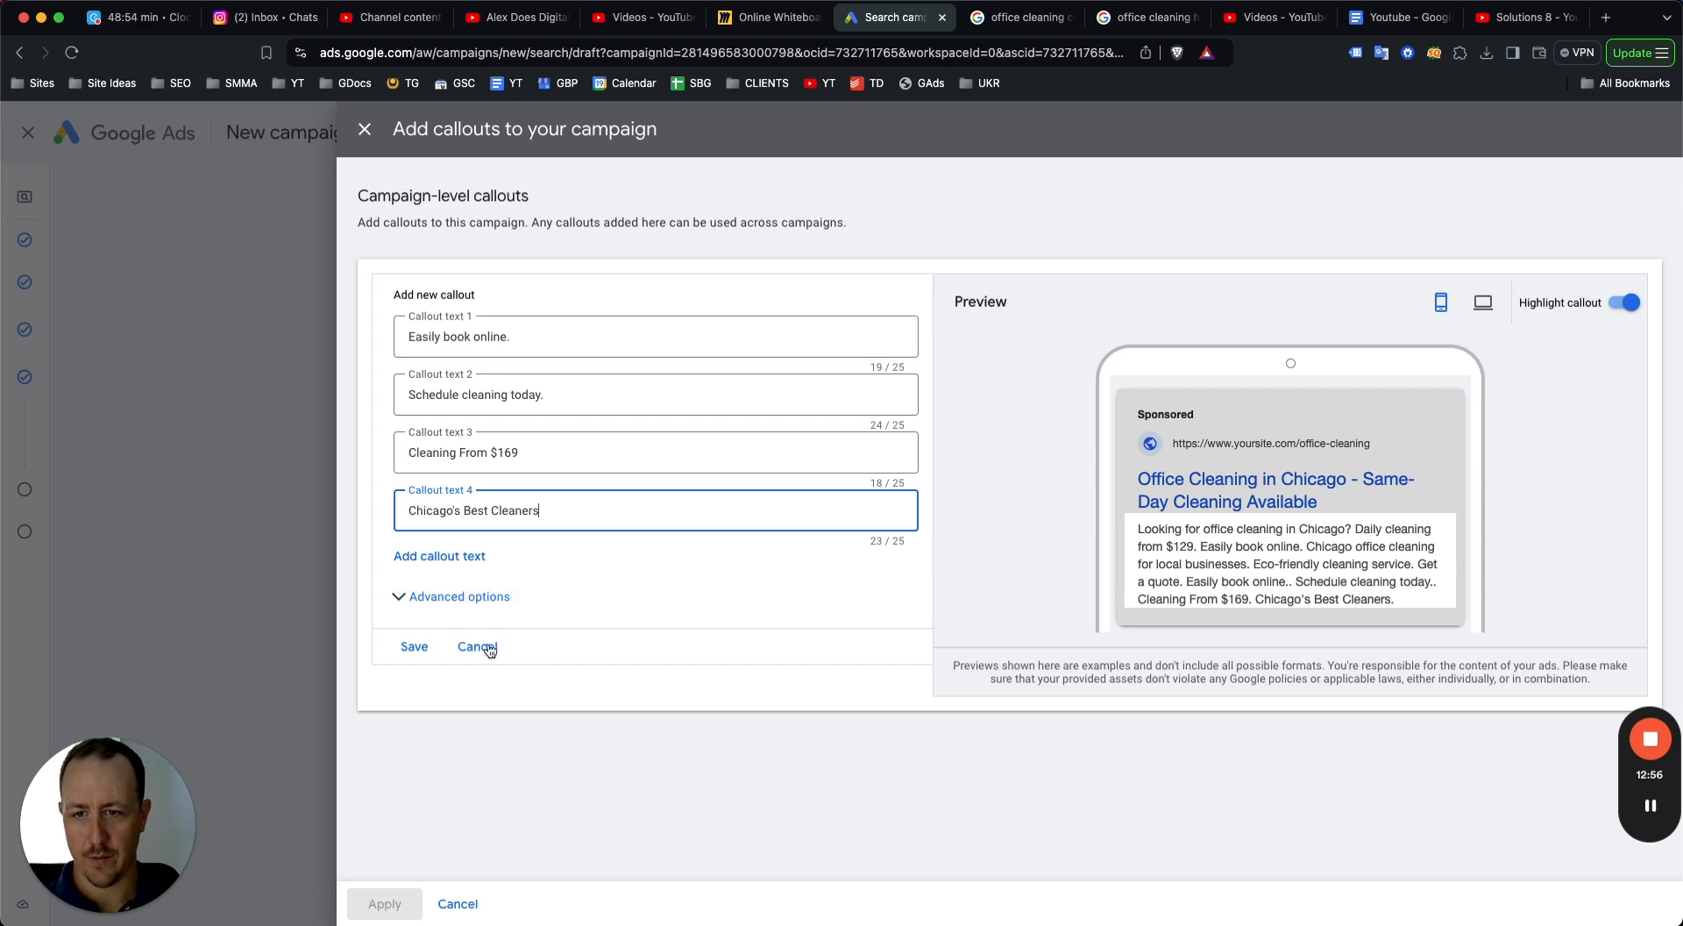
left_click(476, 646)
left_click(458, 903)
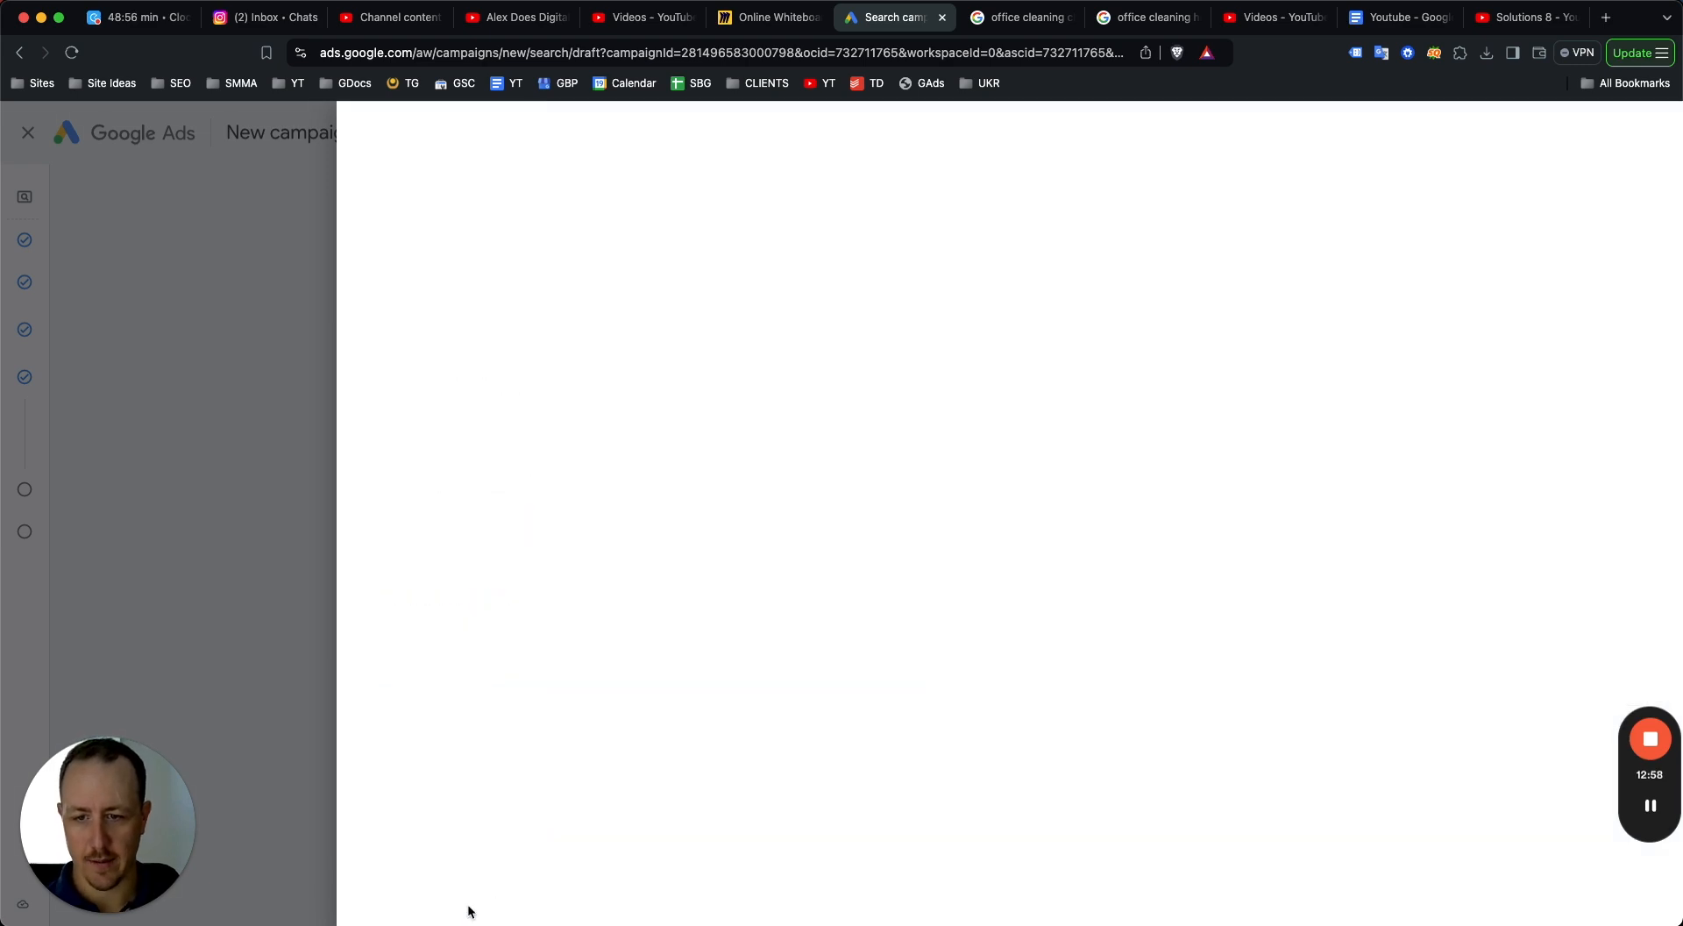
Expand the more asset types section below callouts.
scroll(340, 600, "down", 2)
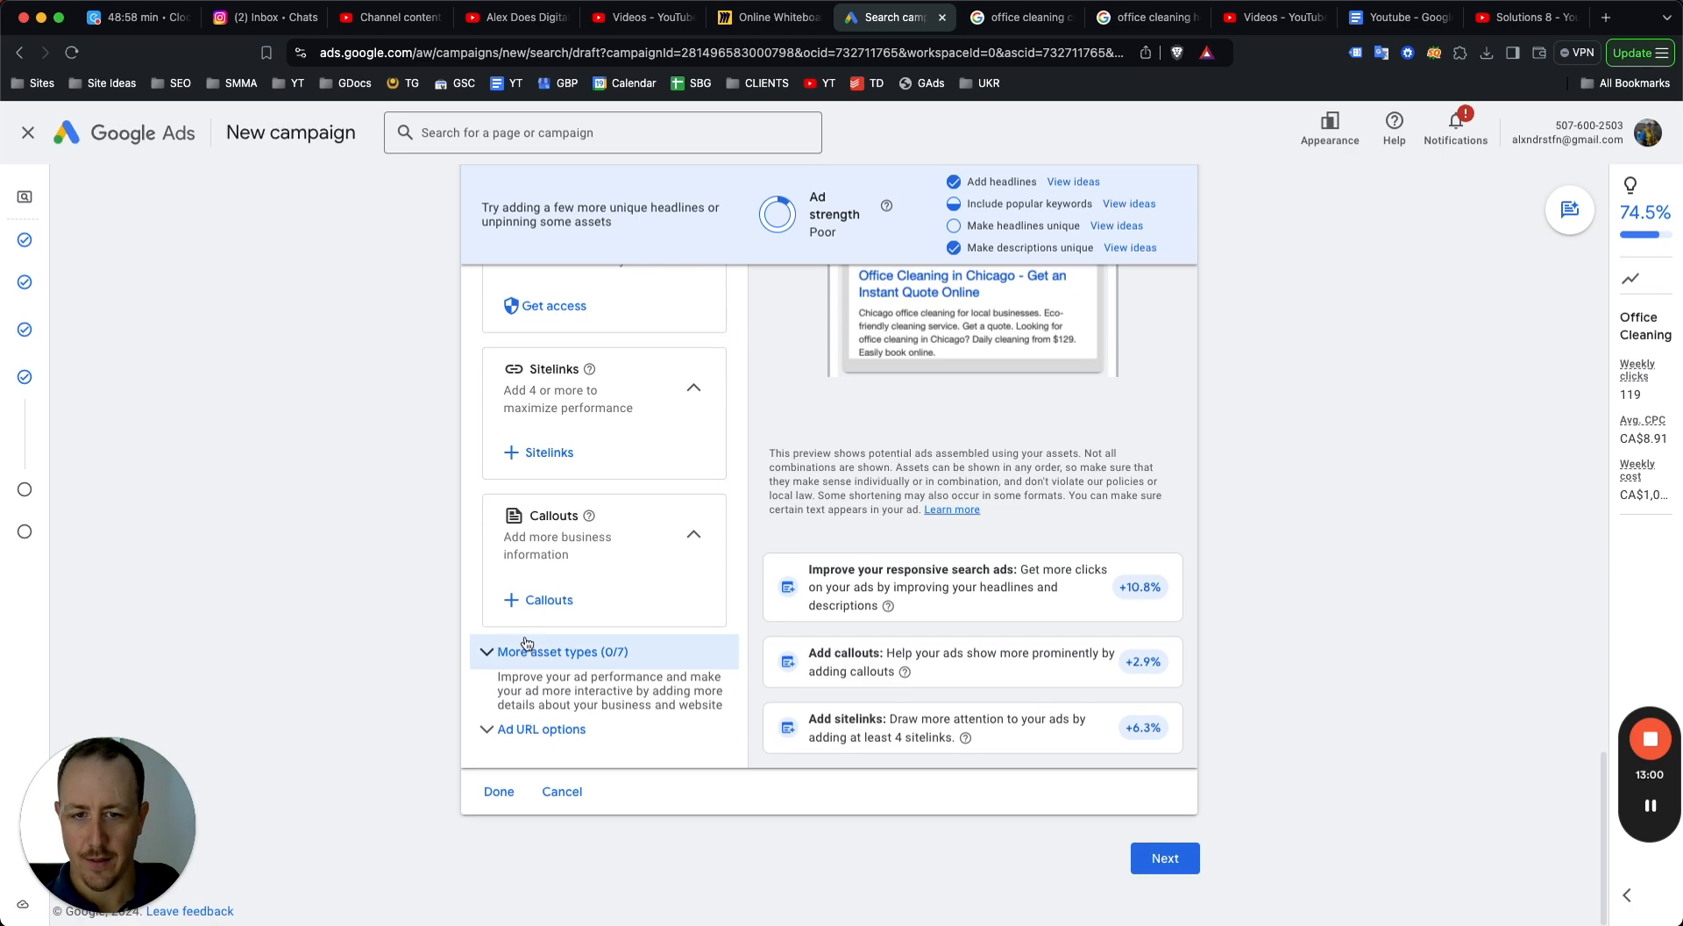
left_click(491, 650)
scroll(579, 614, "down", 5)
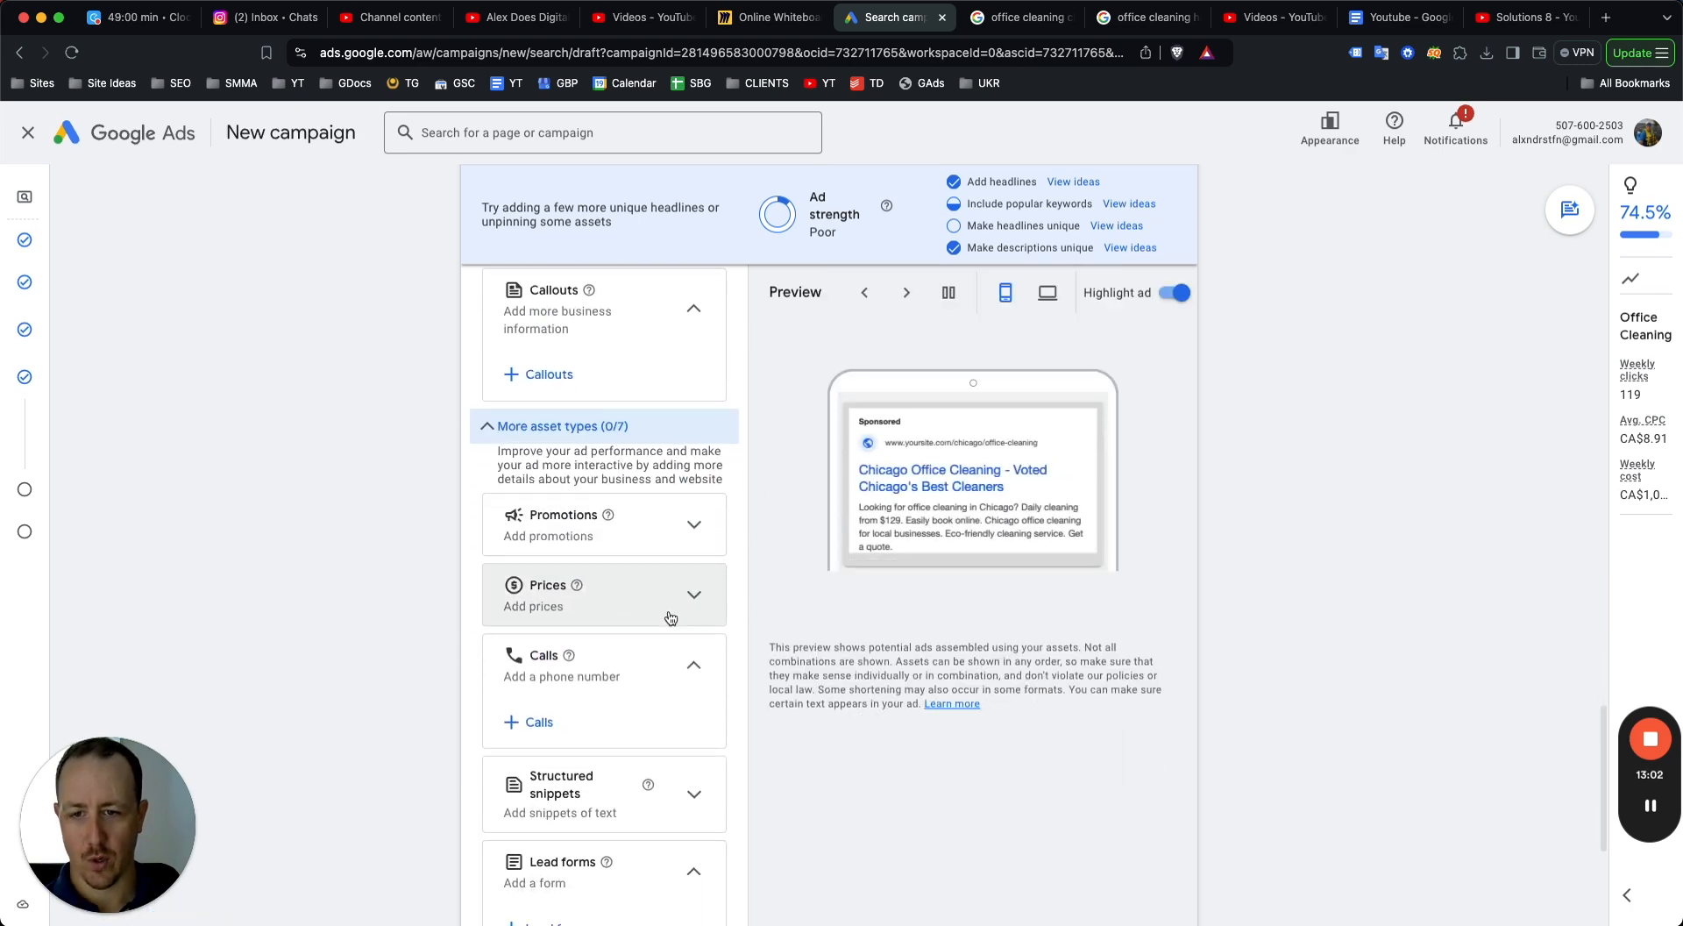
Scroll through the remaining asset types and finish editing the ad without adding any of them.
scroll(612, 539, "down", 2)
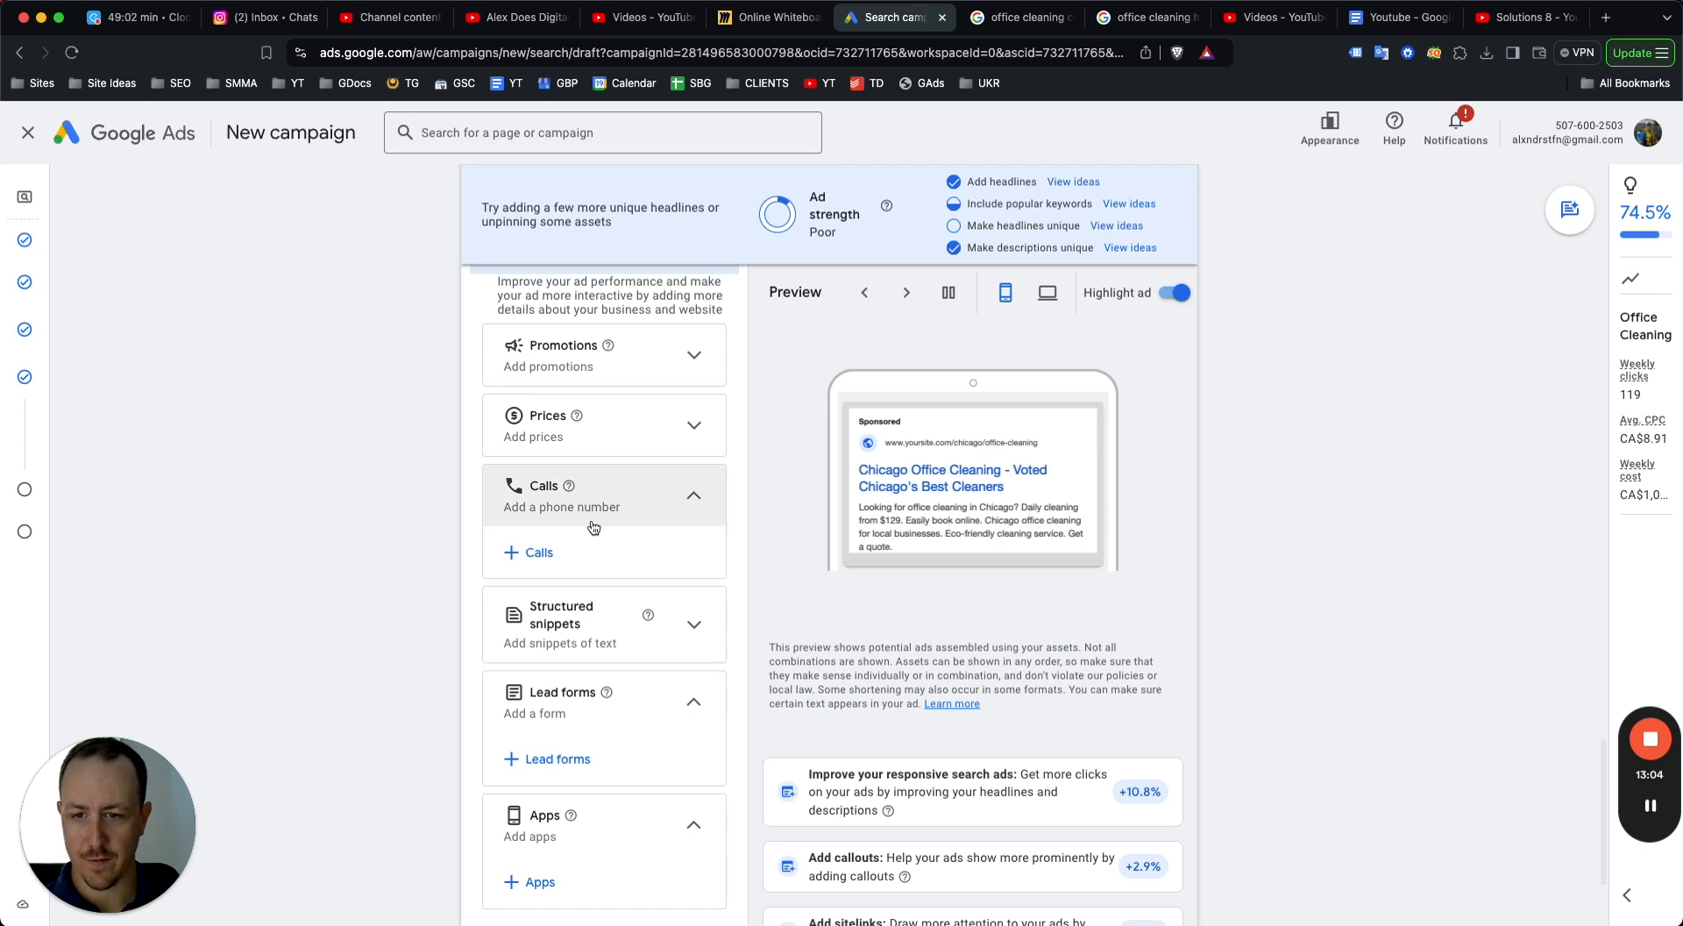
scroll(587, 570, "down", 3)
scroll(587, 680, "down", 1)
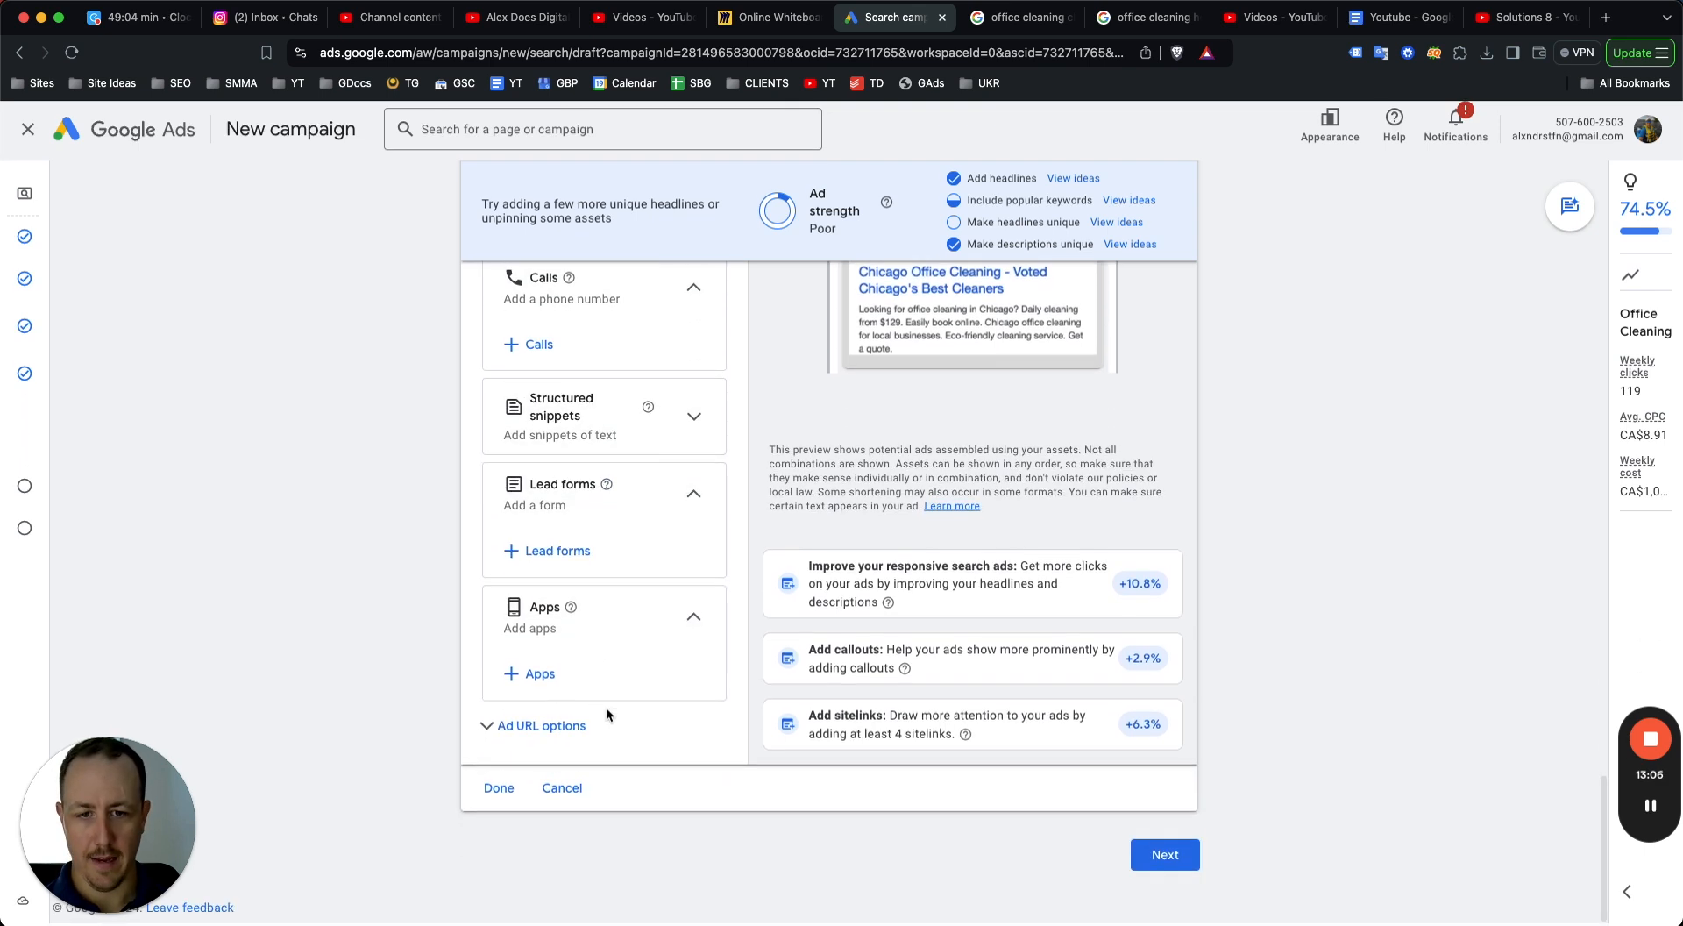
left_click(494, 799)
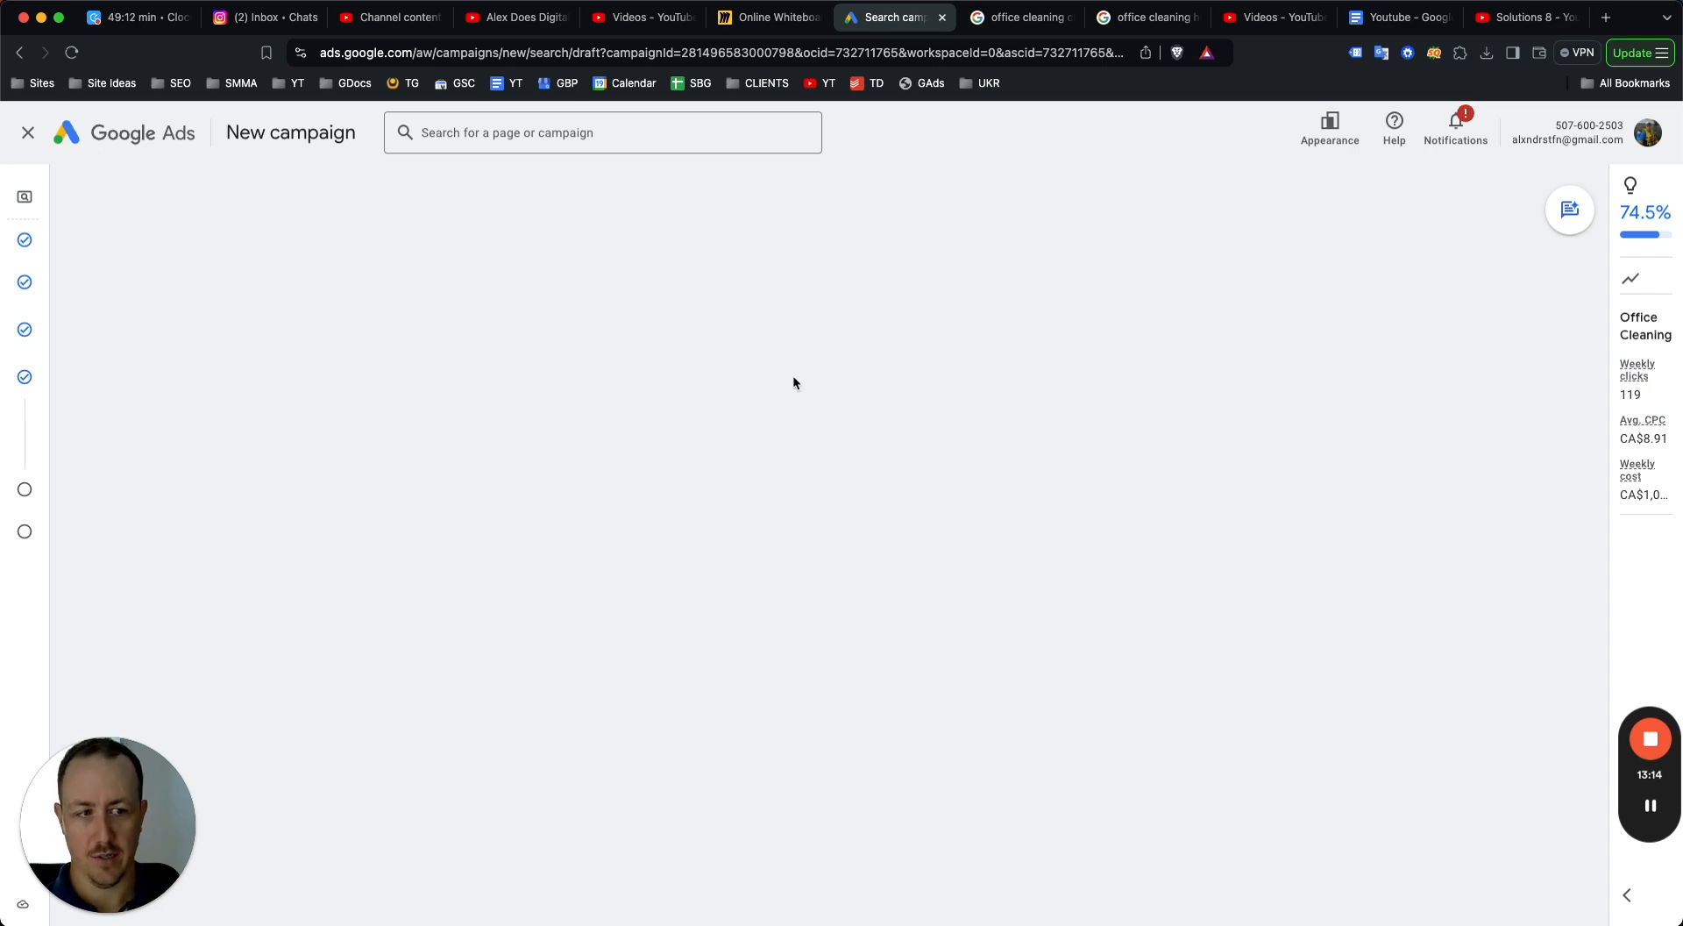
Continue from the keywords and ads page to the budget step, confirming the account identity prompt.
scroll(807, 636, "down", 5)
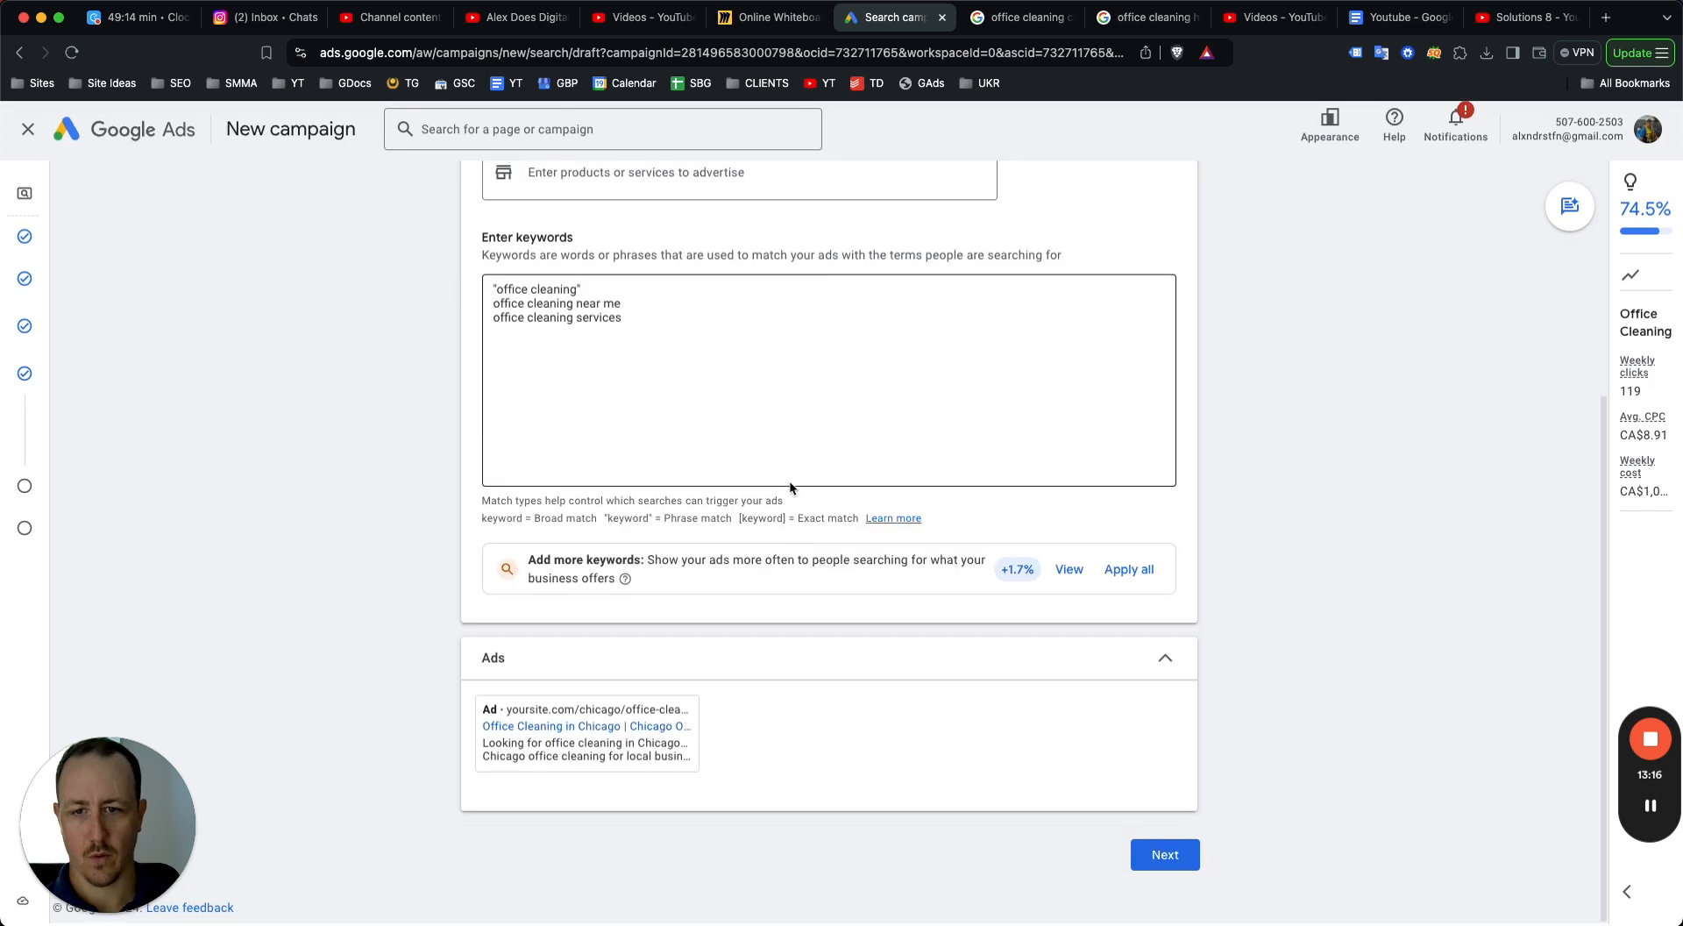
left_click(1165, 858)
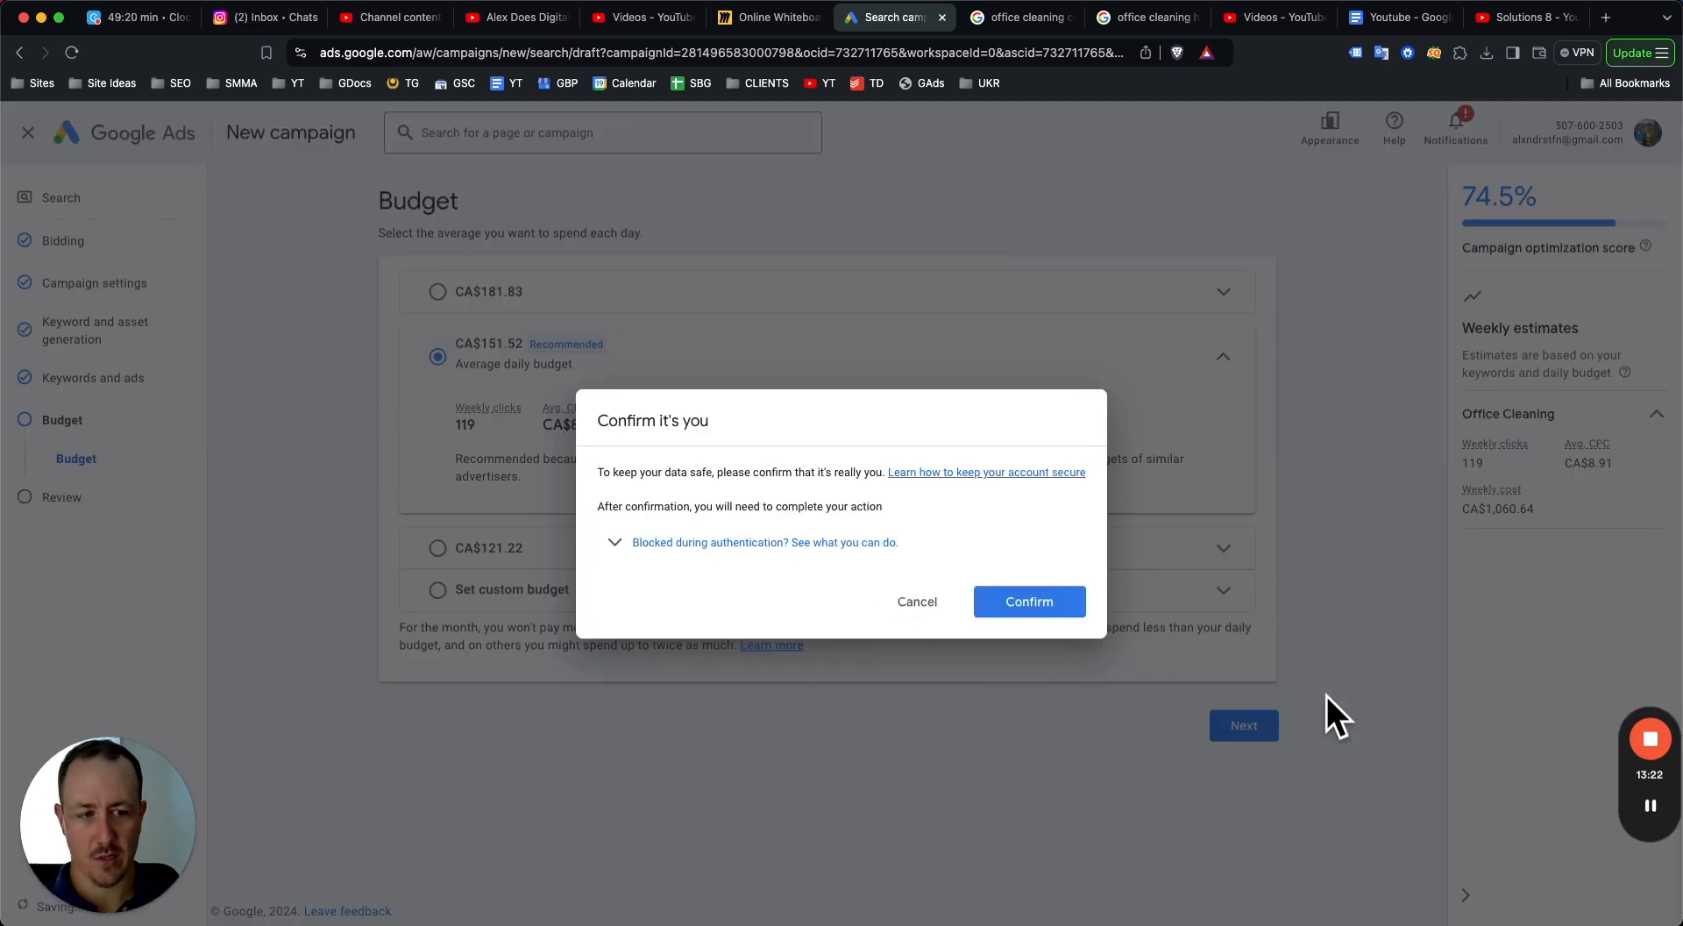
left_click(1653, 799)
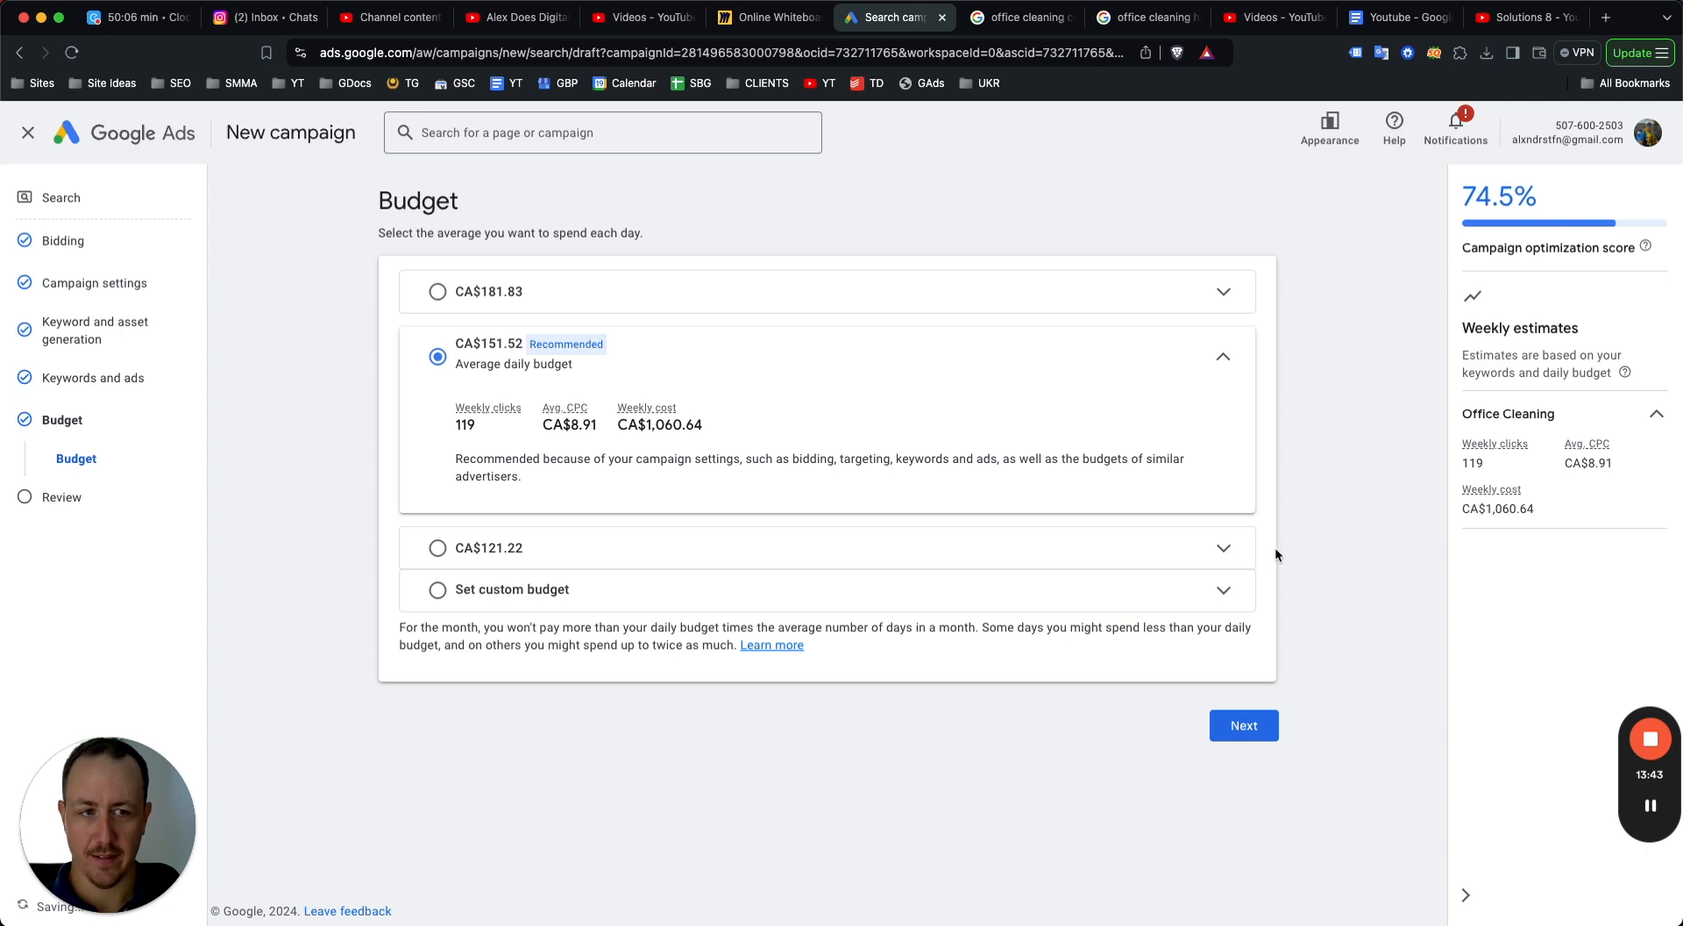
Set a custom average daily budget of CA$0.01 and continue to the review page.
left_click(1118, 589)
double_click(506, 511)
type("0.01")
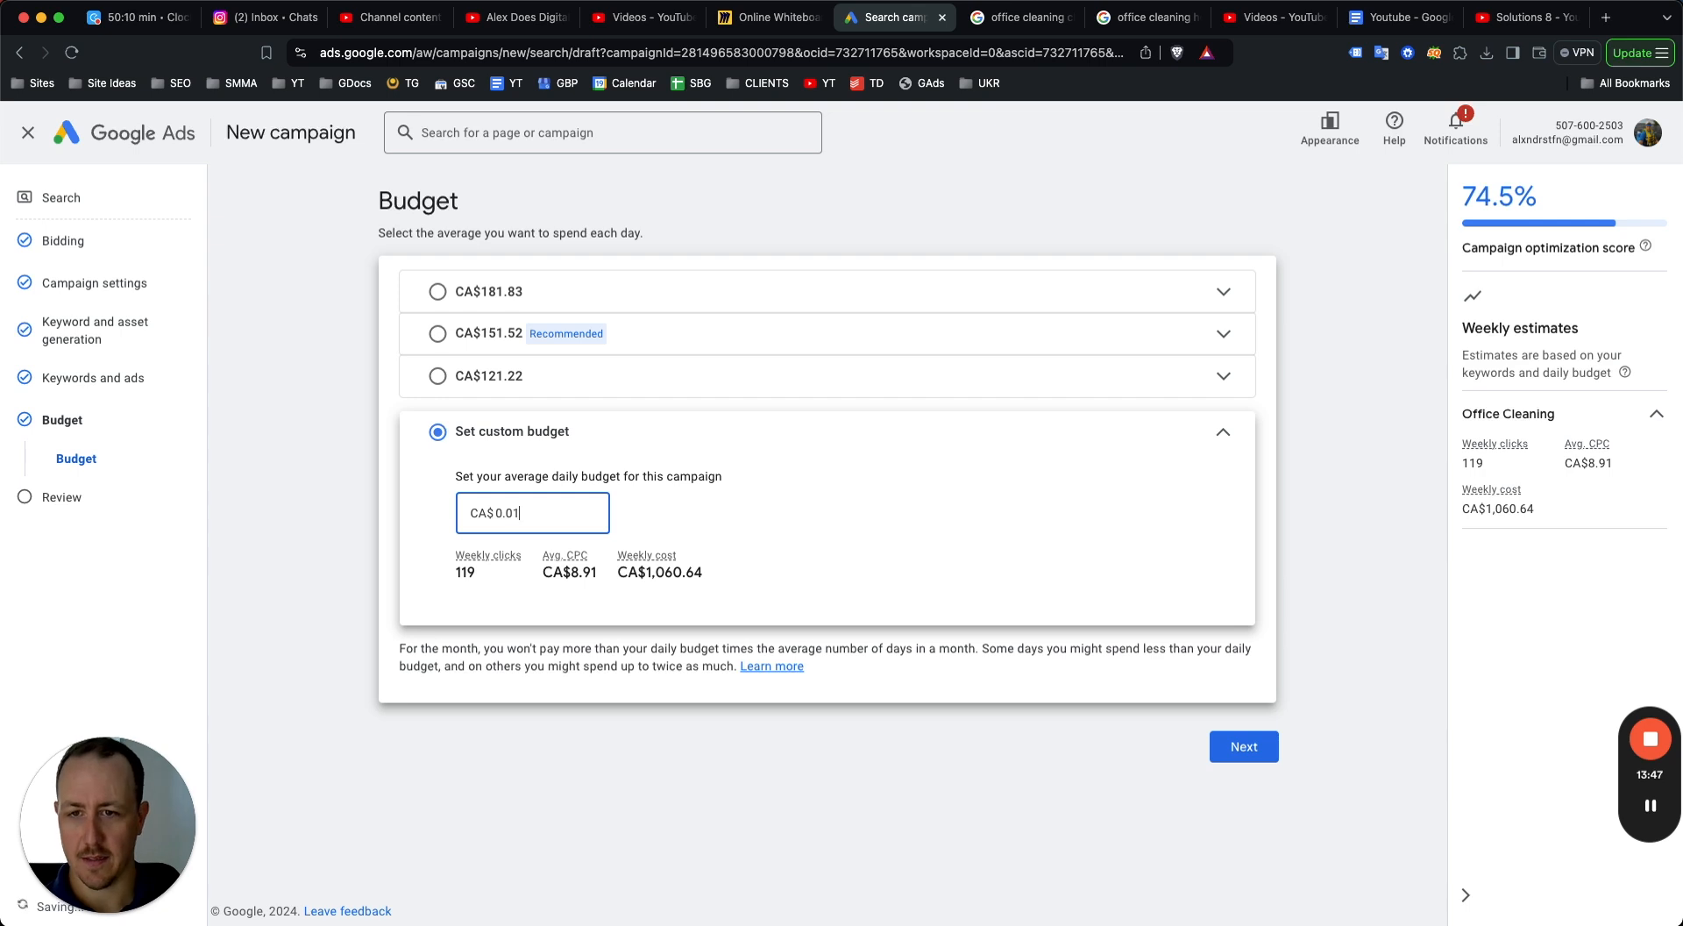
left_click(1231, 747)
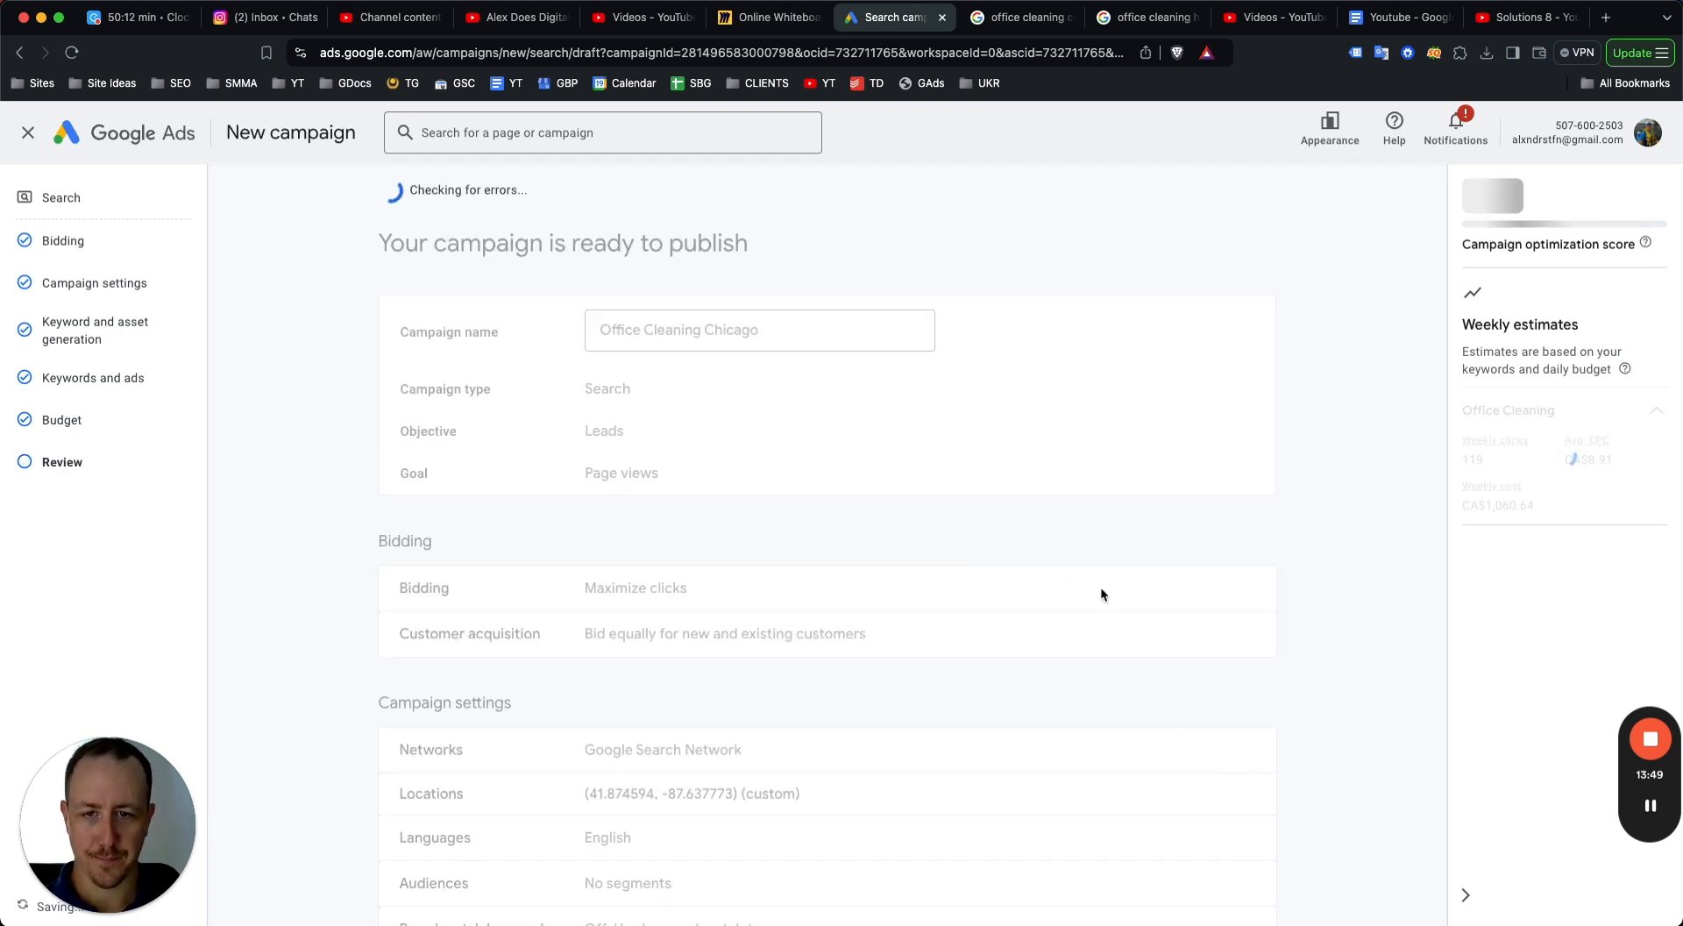
Review the campaign summary and publish the campaign.
scroll(664, 318, "down", 5)
scroll(663, 317, "up", 5)
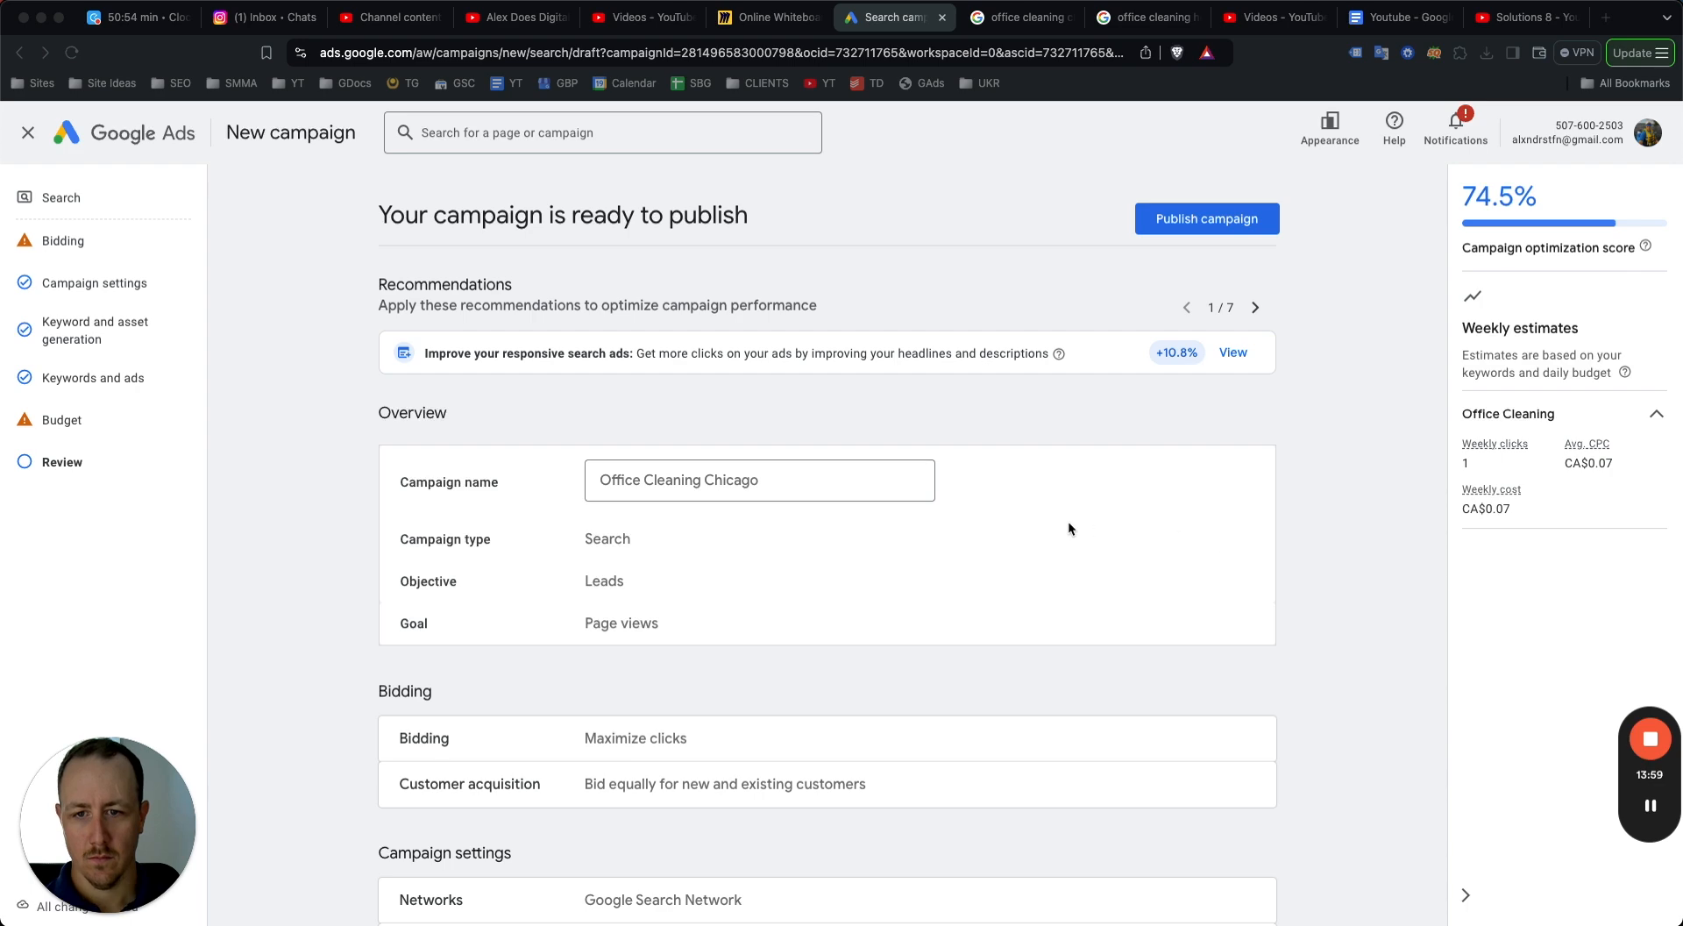
scroll(909, 419, "down", 7)
scroll(912, 417, "up", 7)
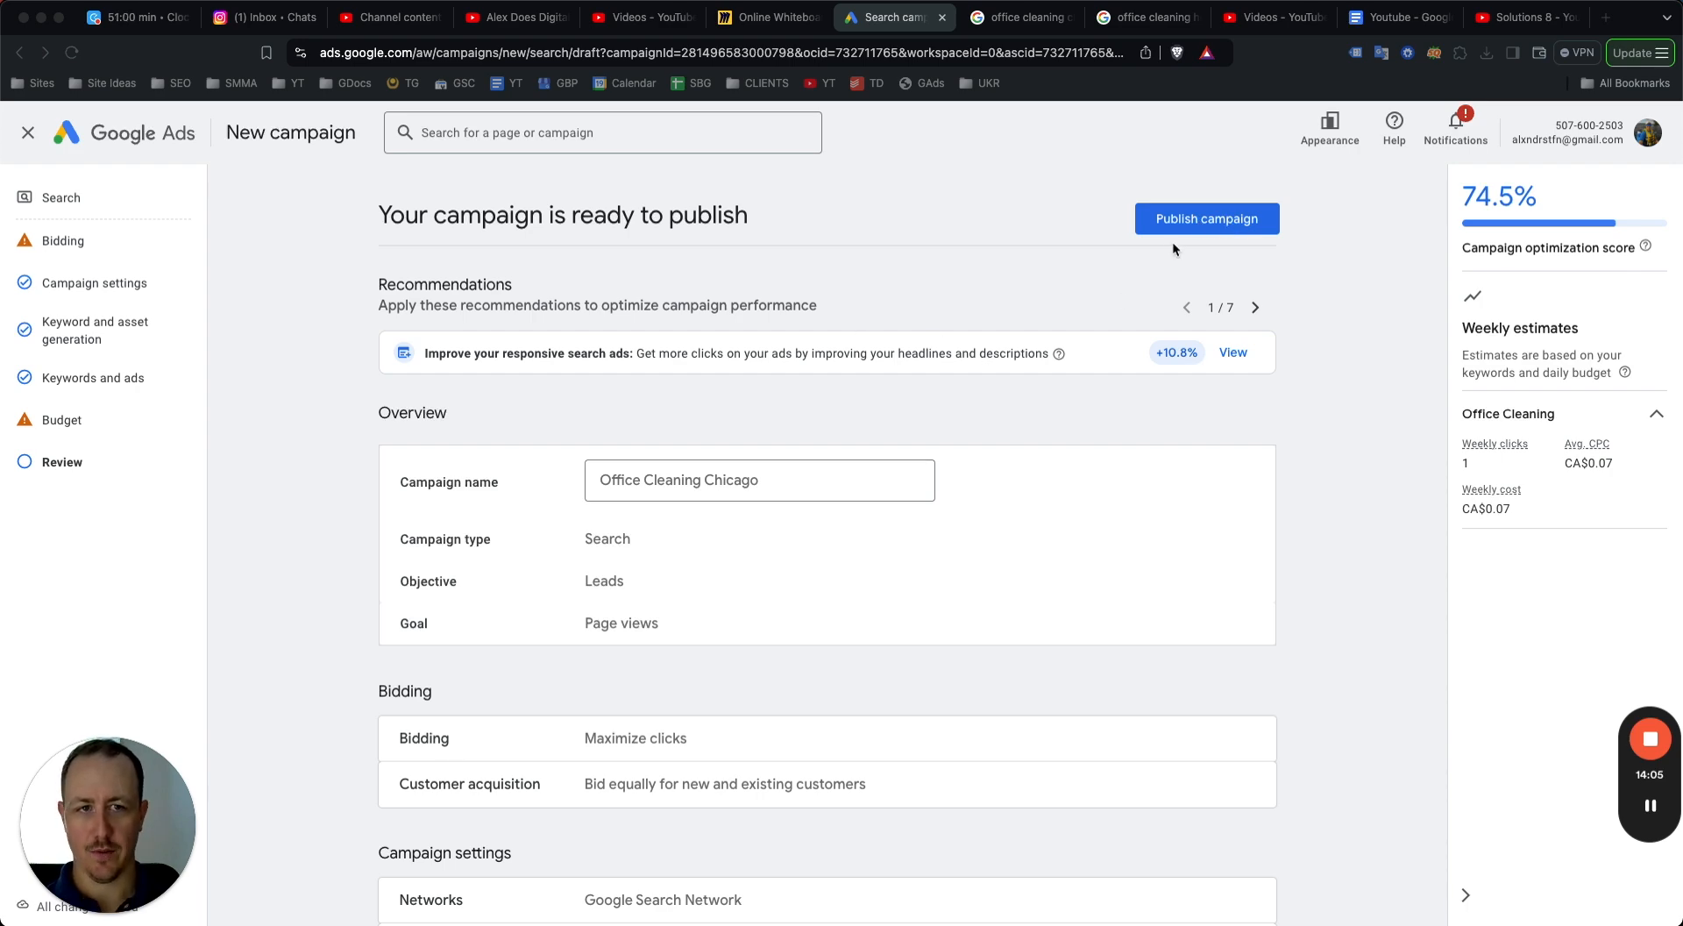
left_click(1188, 219)
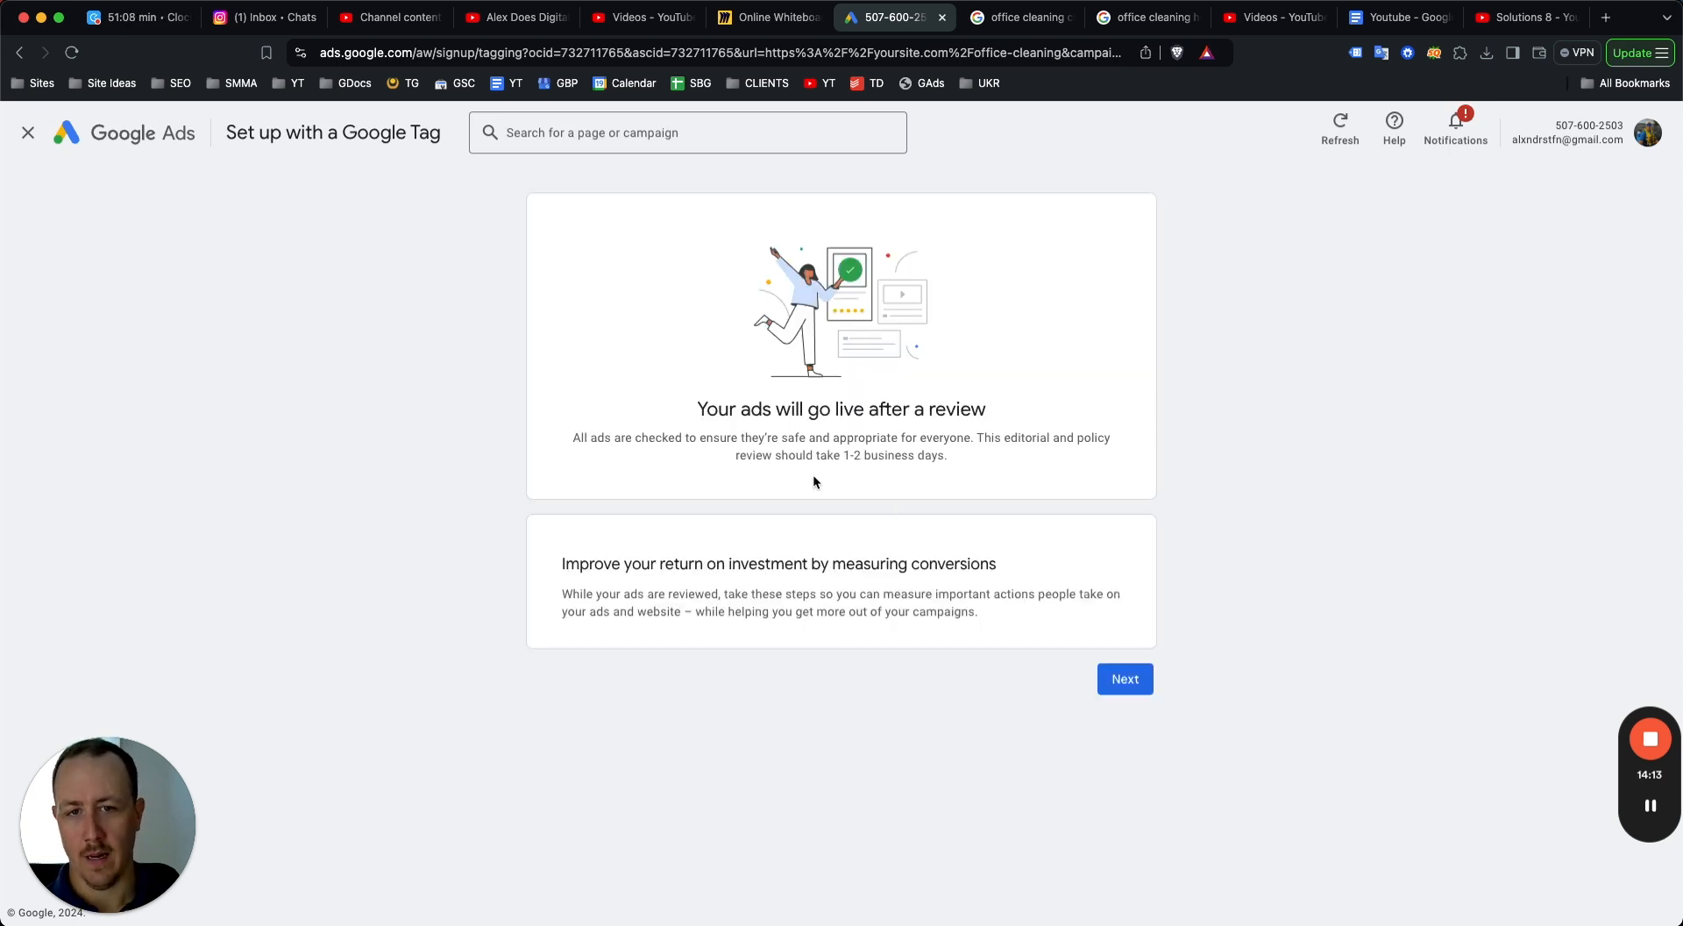
Close the Google tag setup and open the Office Cleaning Chicago campaign from the campaigns list.
left_click(28, 132)
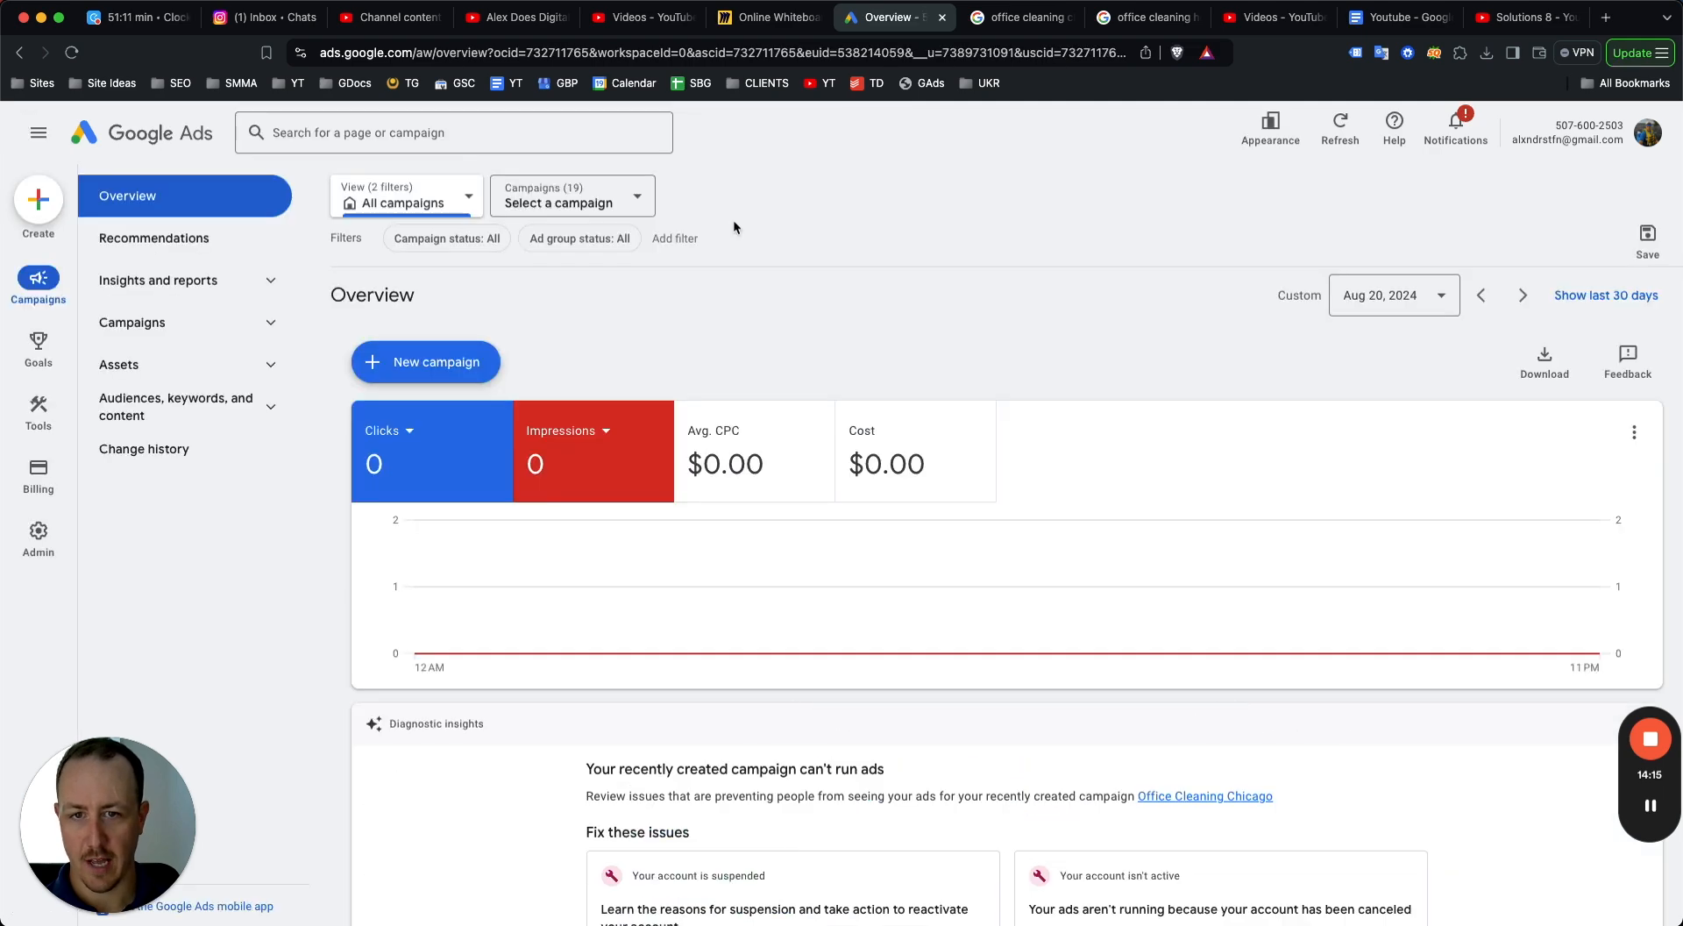
left_click(247, 316)
left_click(199, 365)
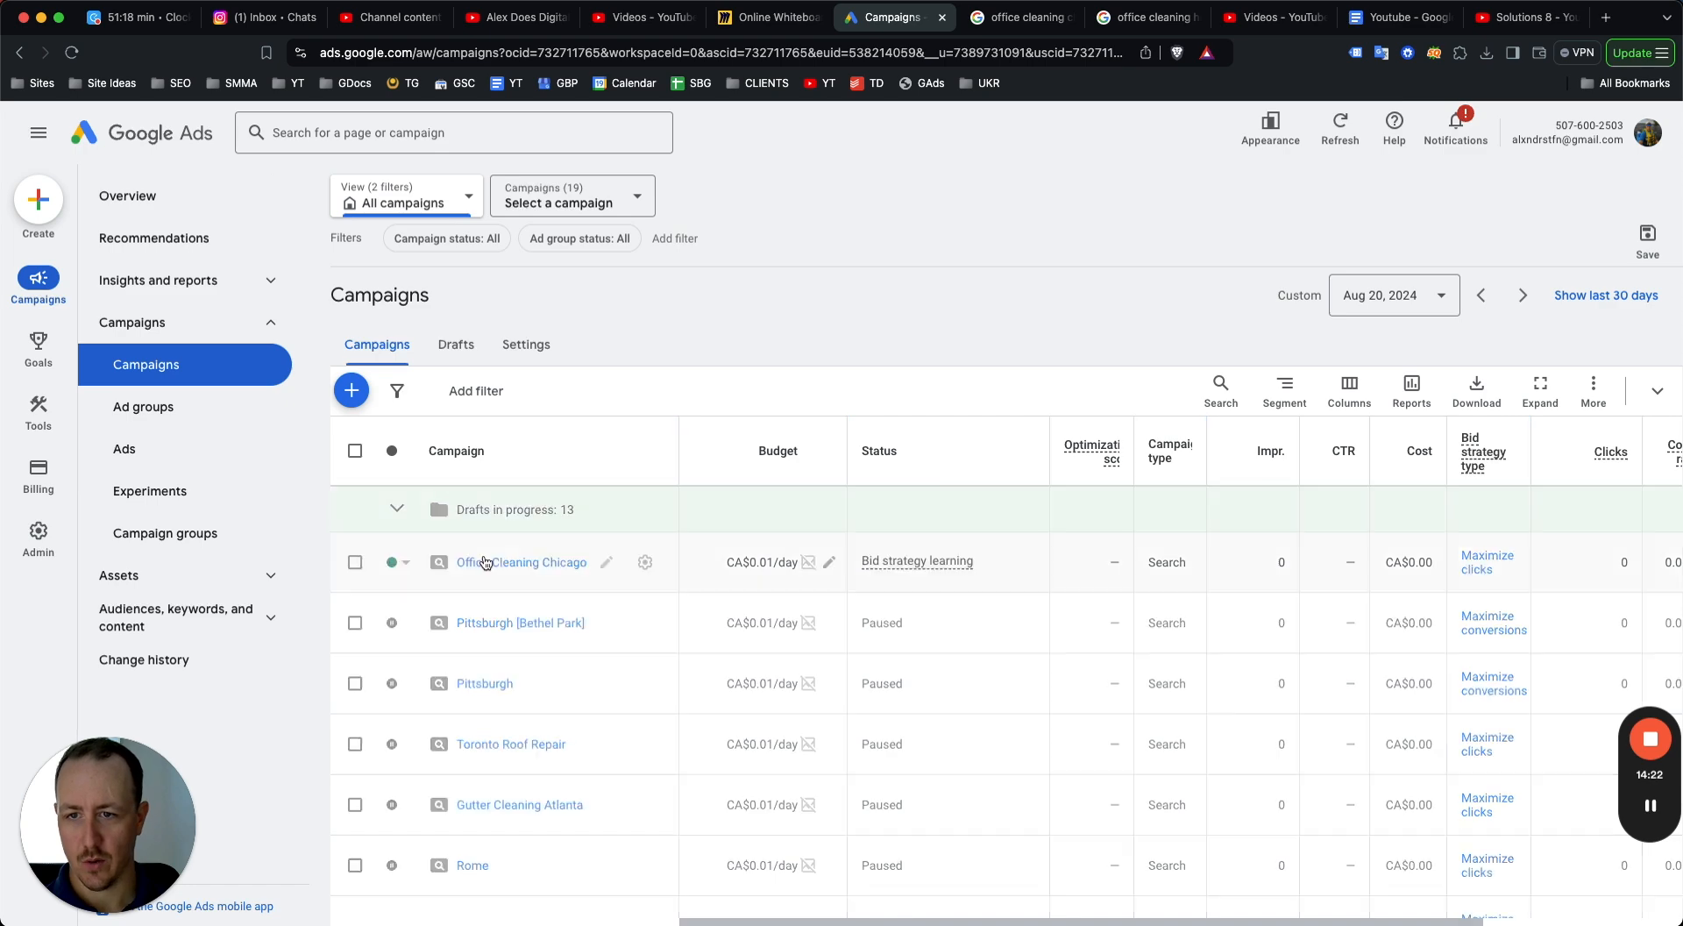
left_click(529, 563)
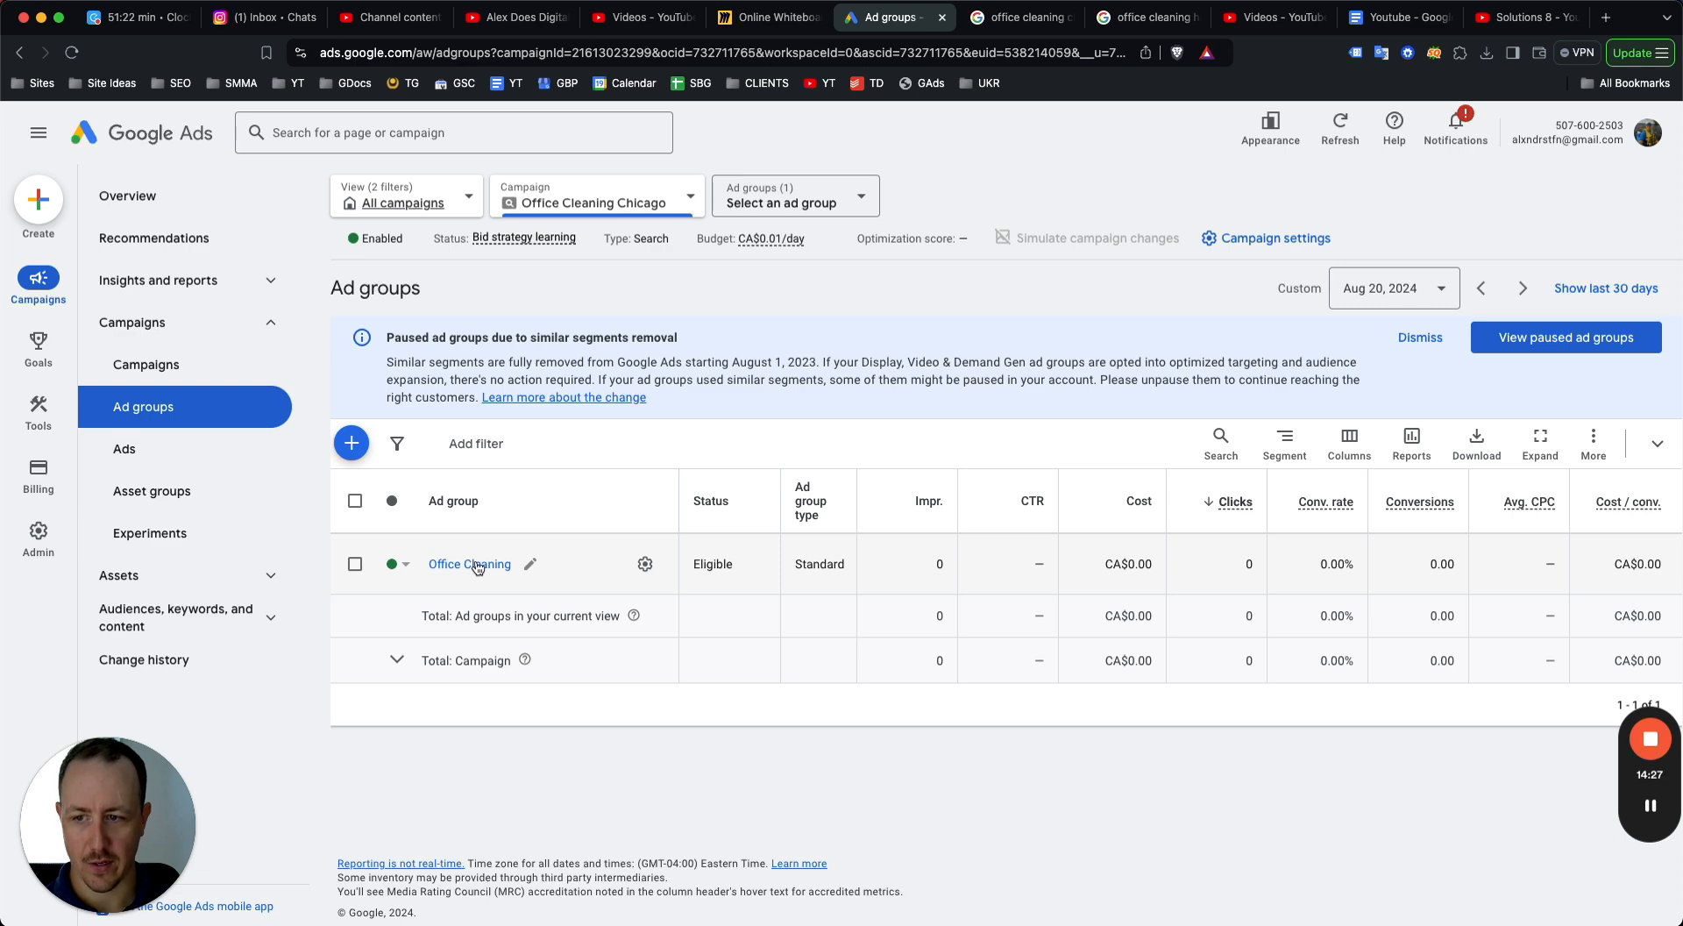
Open the campaign's search keywords and change the match type of "office cleaning services" to phrase match.
left_click(273, 581)
left_click(288, 659)
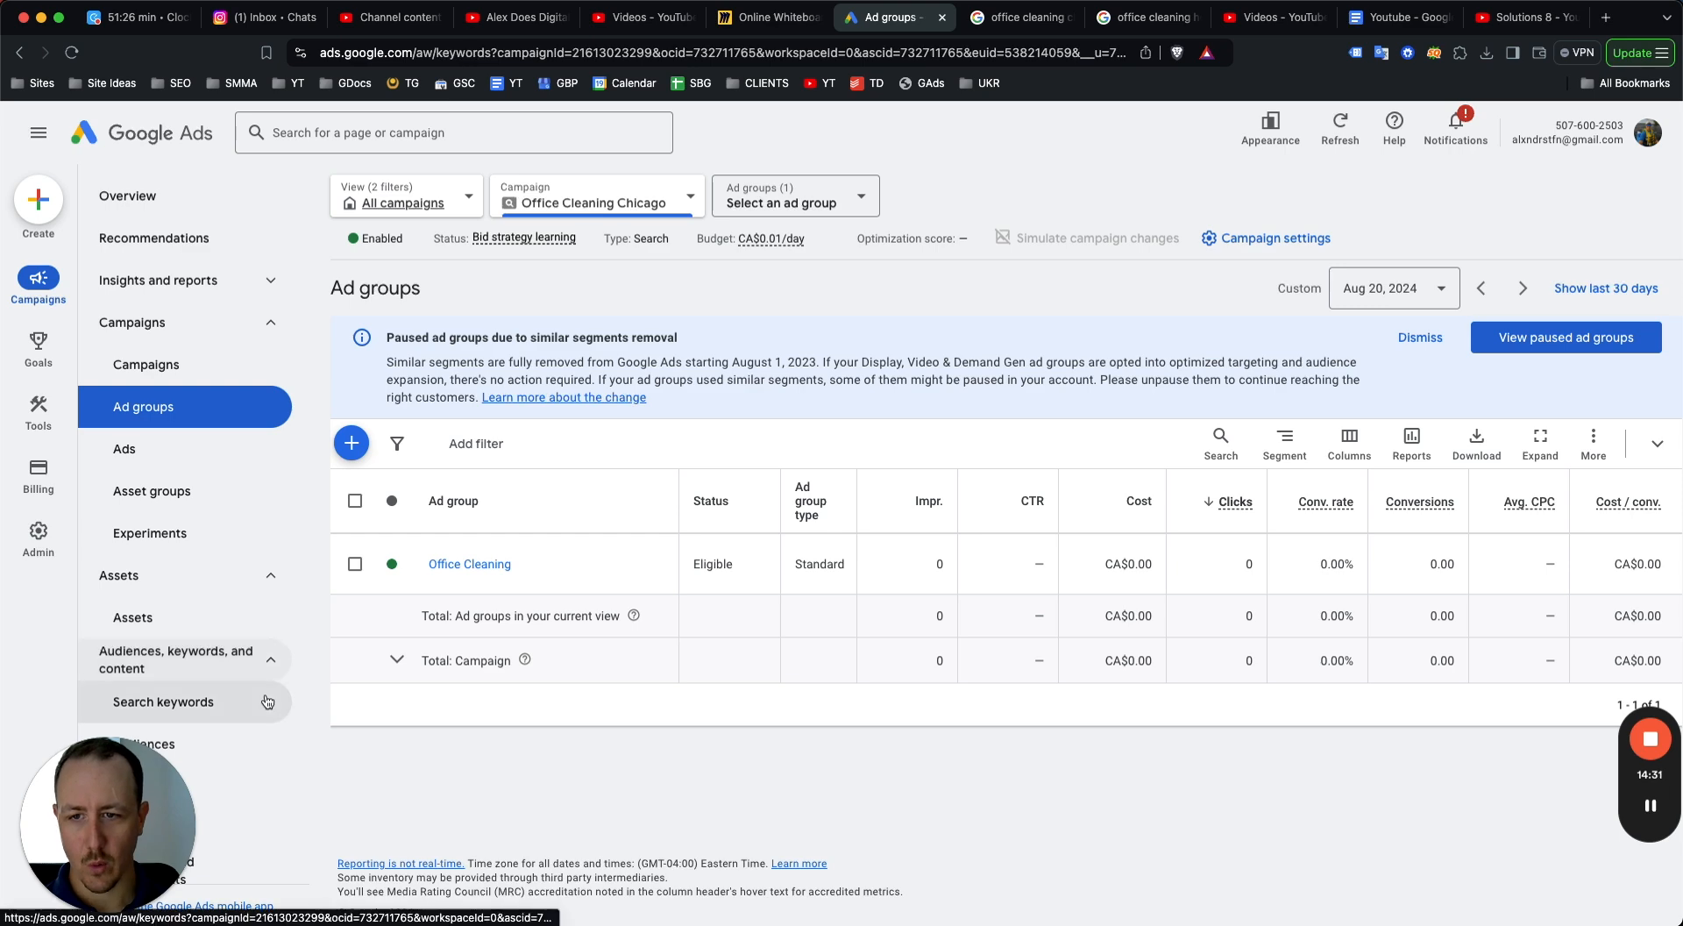
left_click(263, 703)
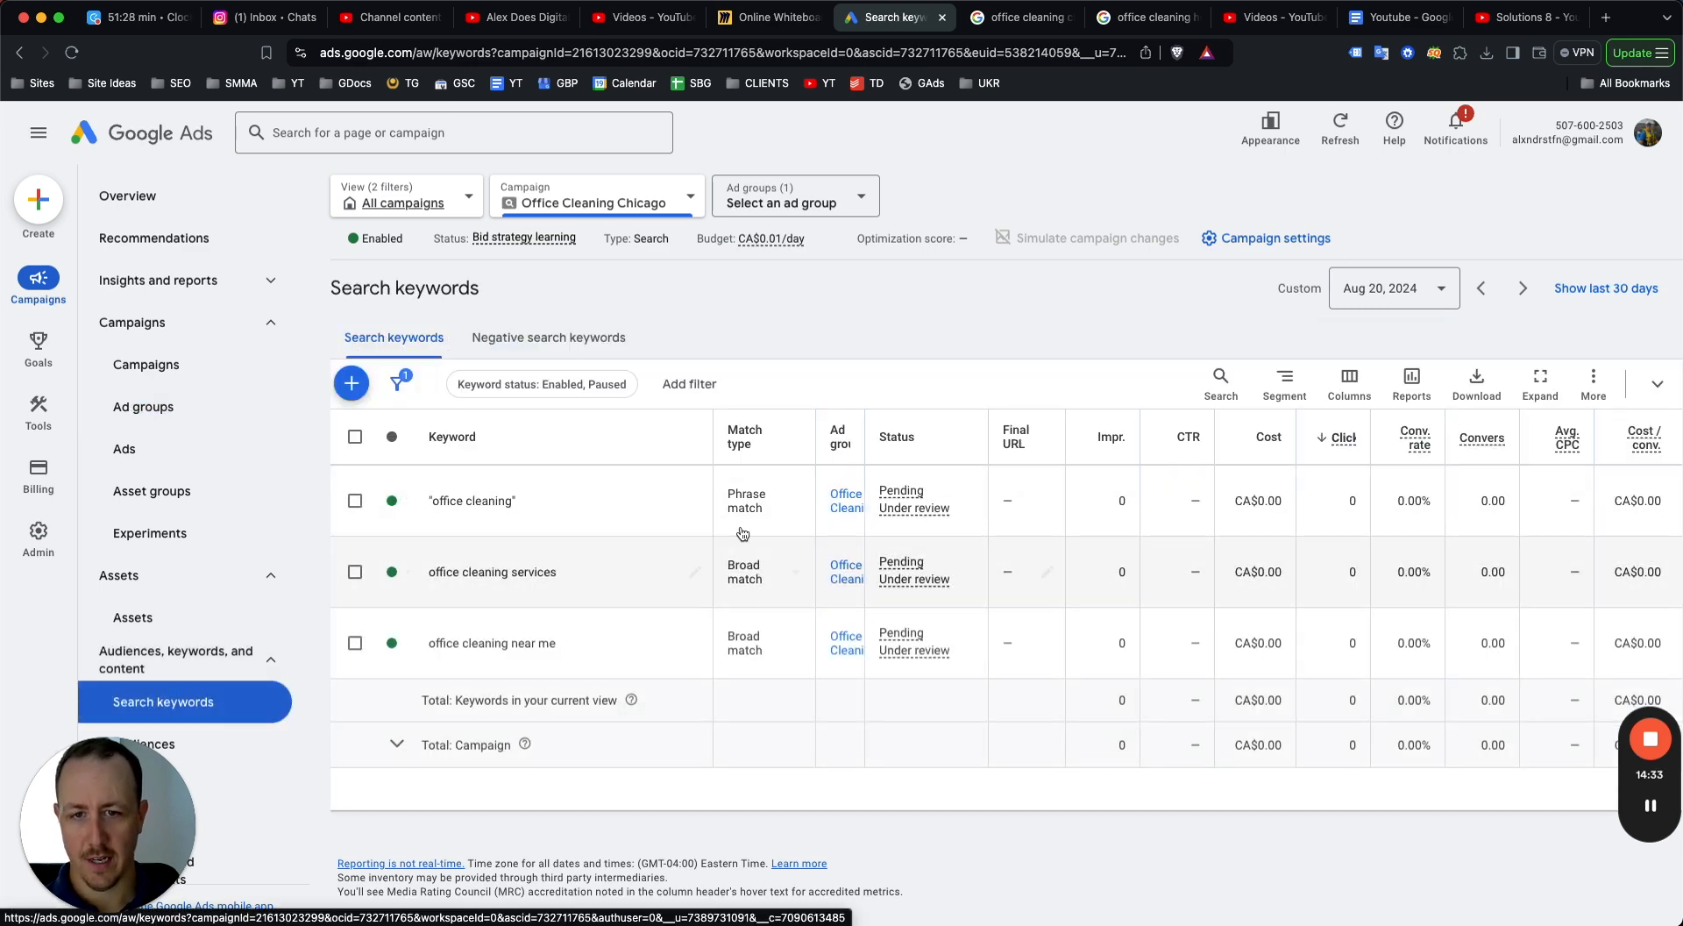
left_click(792, 575)
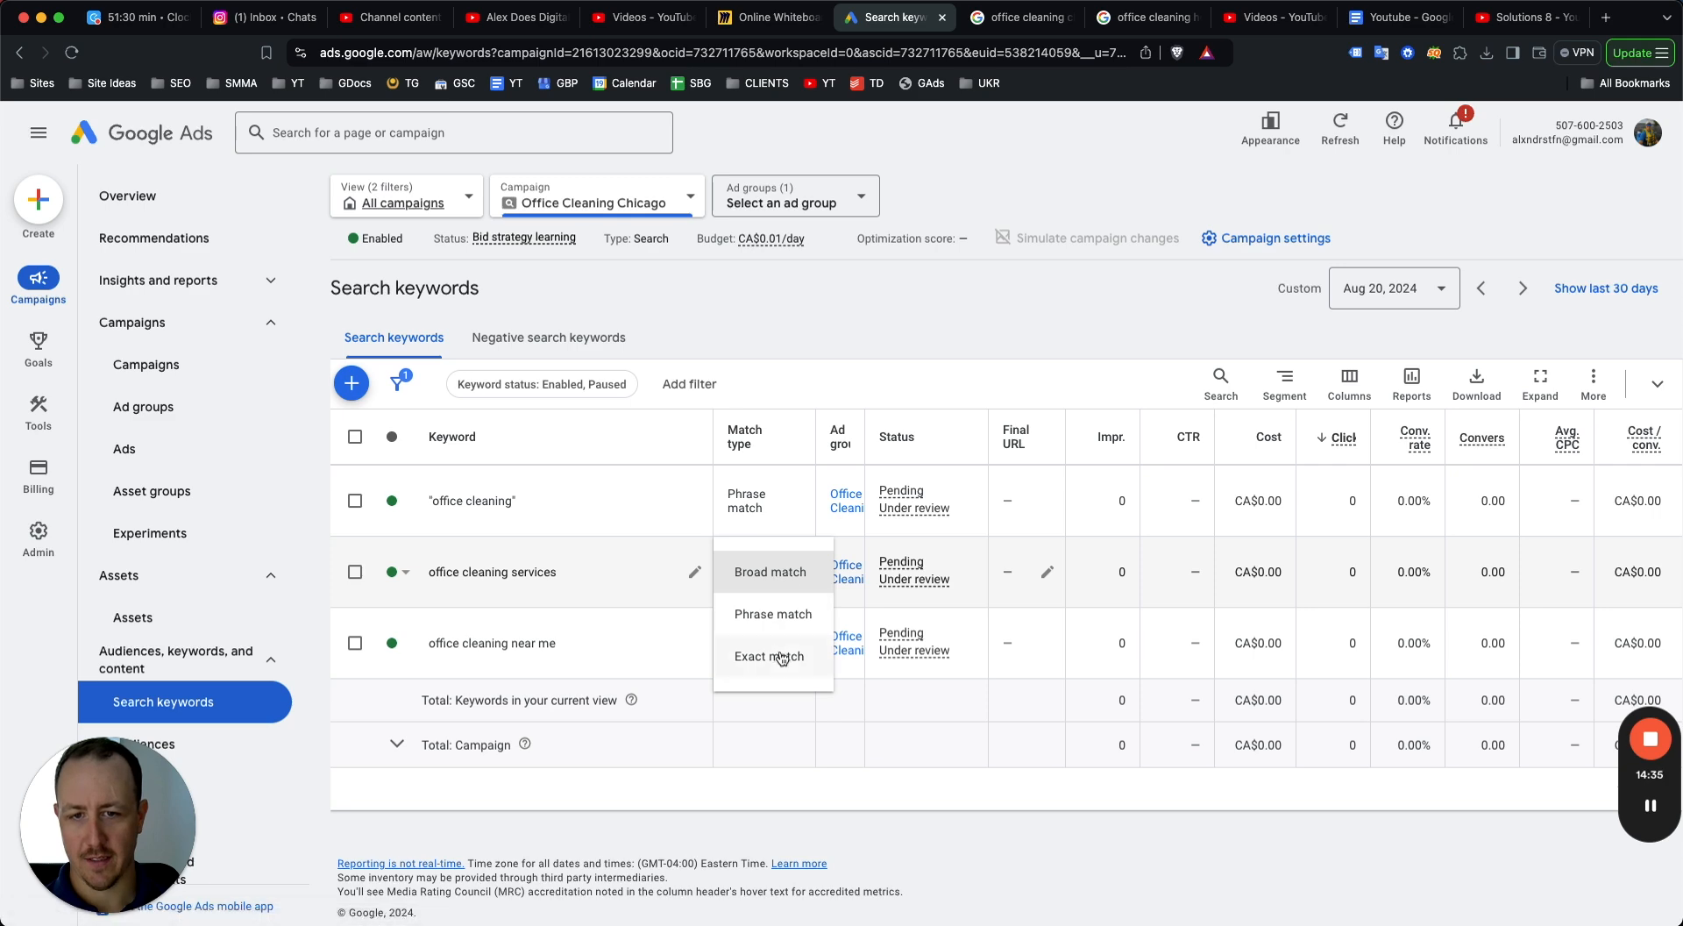
left_click(770, 616)
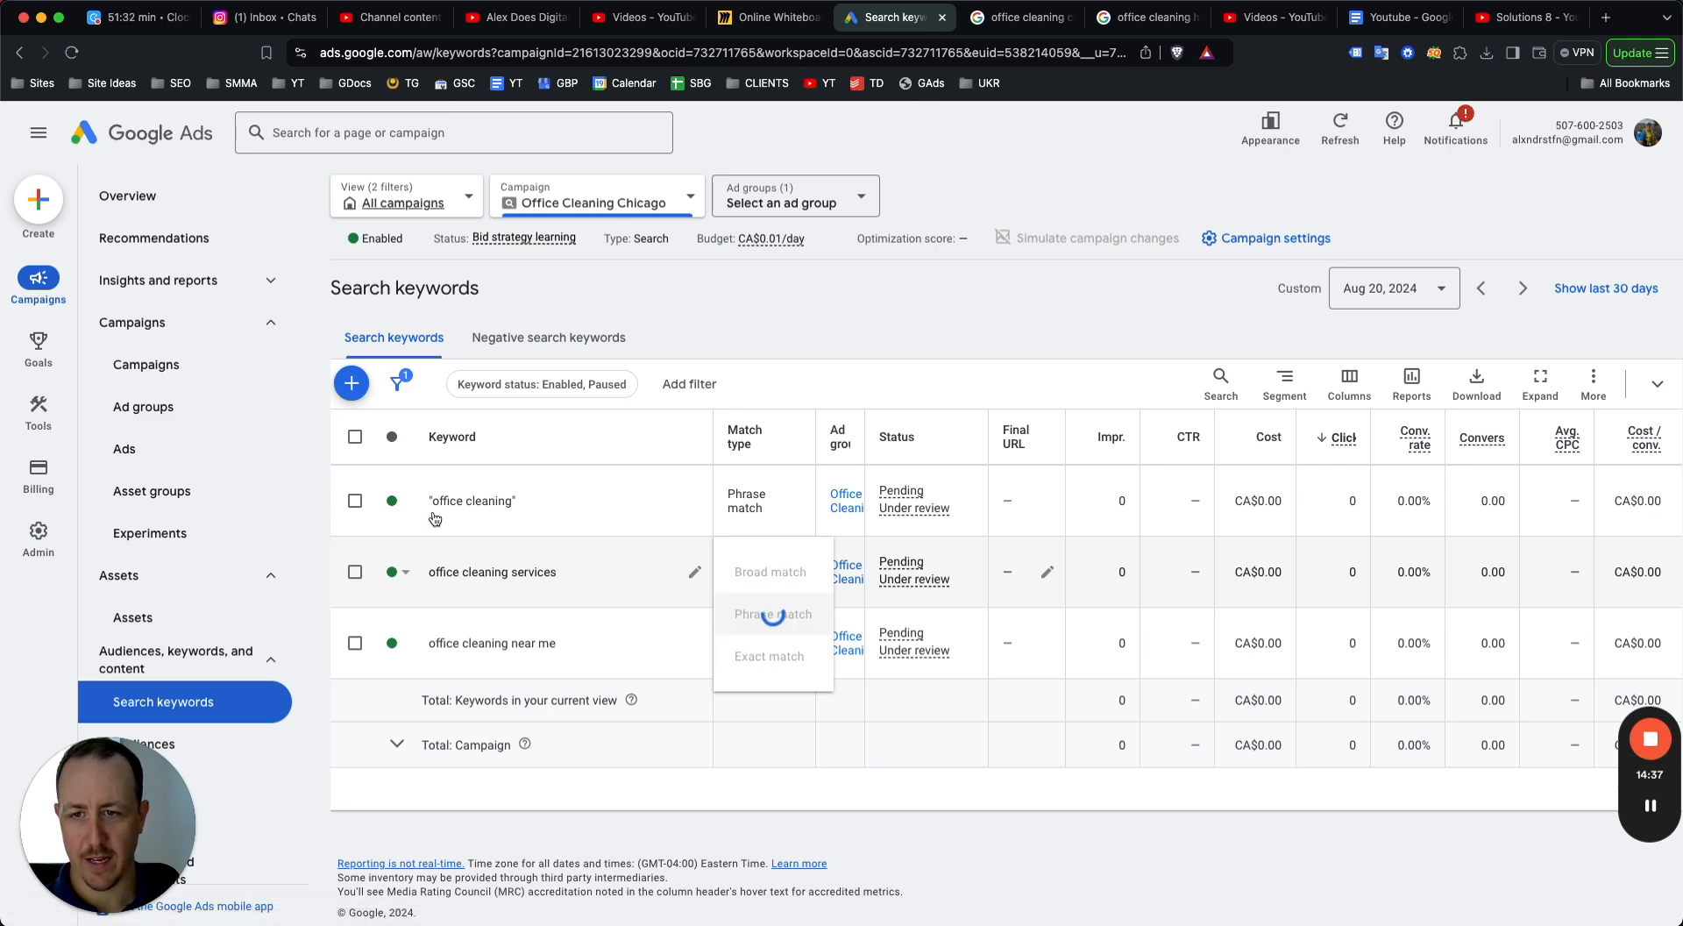
Select all three keywords and change their match type to phrase match in bulk.
left_click(354, 437)
left_click(477, 386)
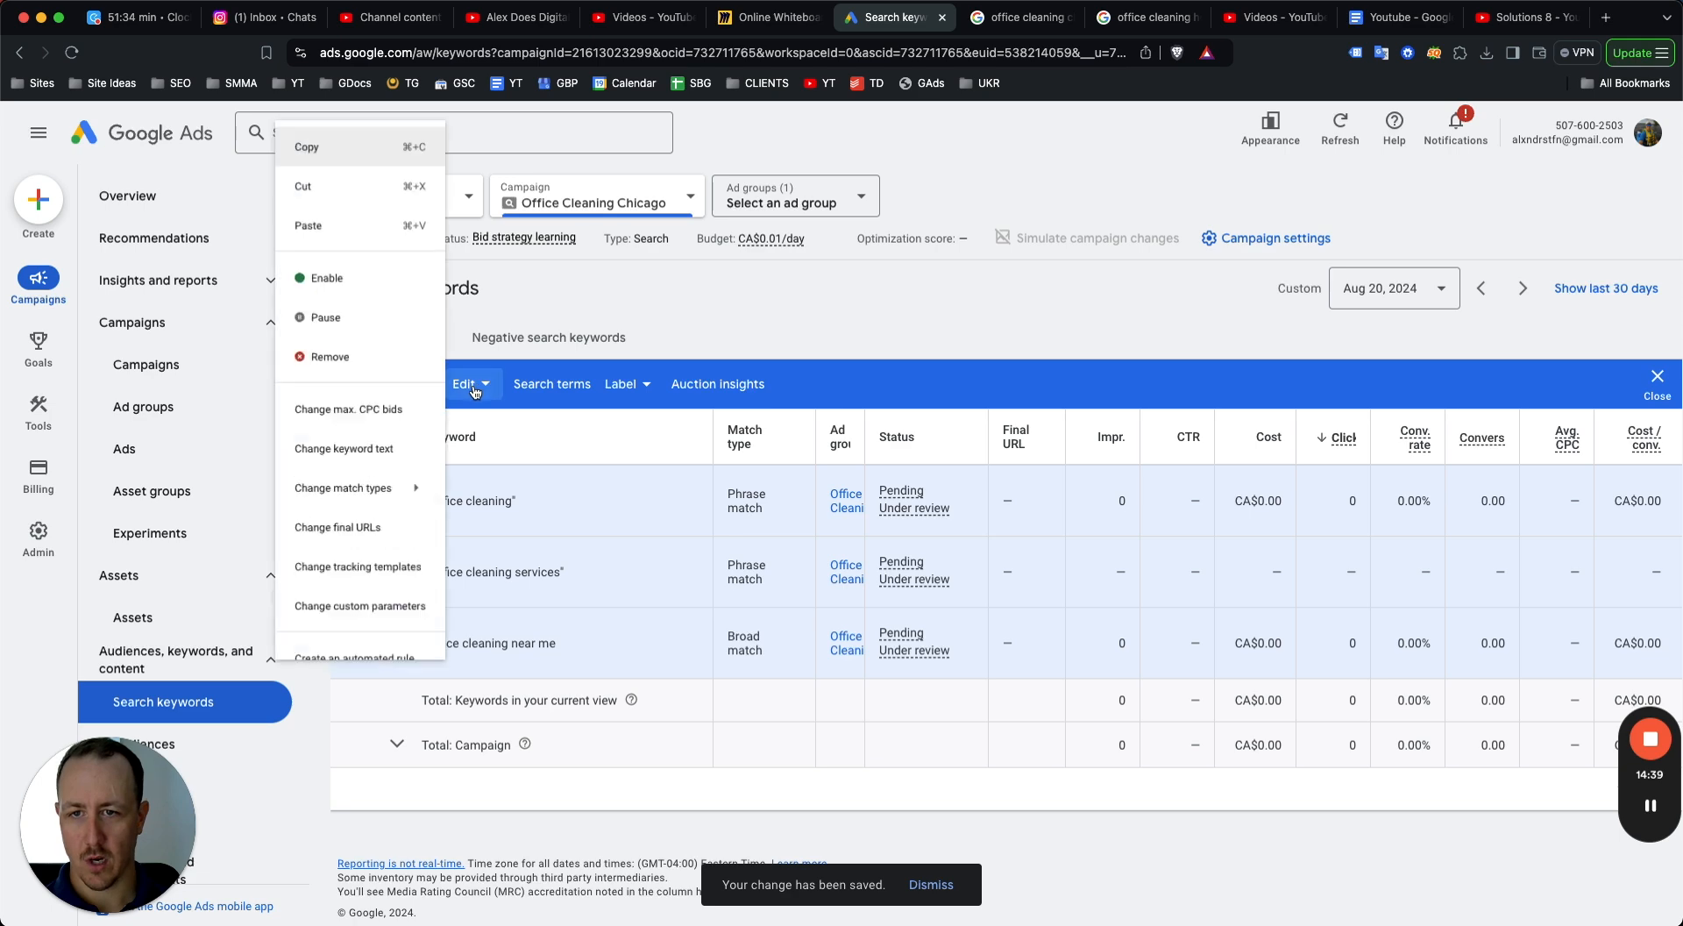
mouse_move(366, 503)
left_click(526, 494)
left_click(390, 473)
left_click(397, 452)
left_click(403, 451)
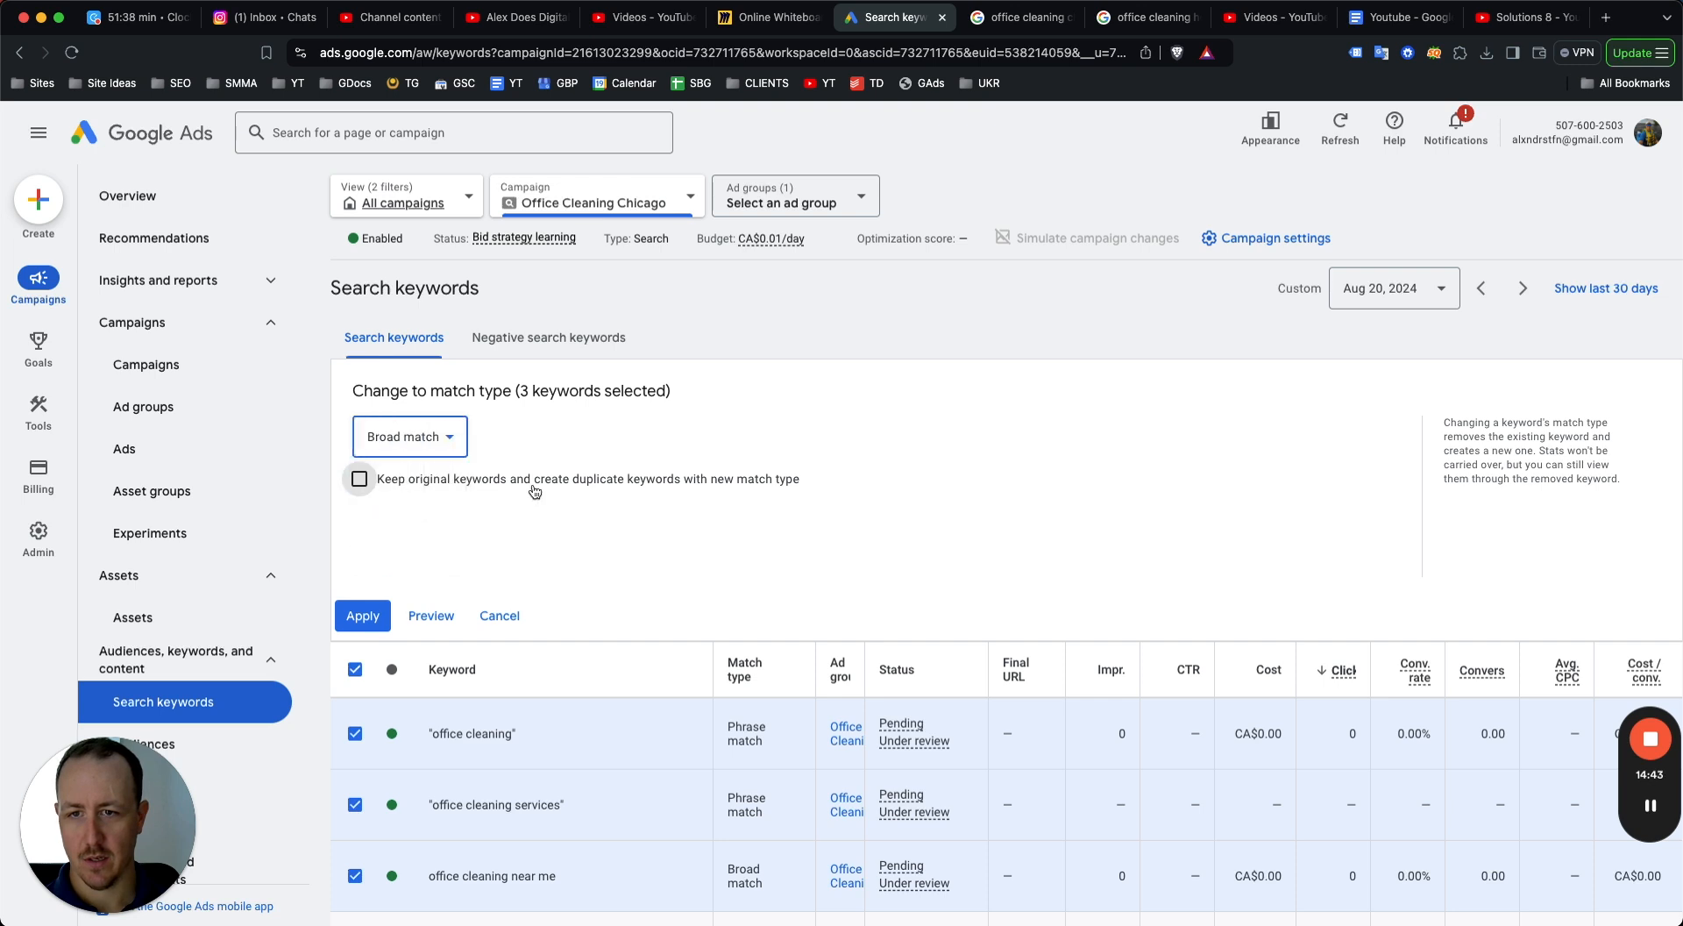
left_click(421, 449)
left_click(402, 534)
left_click(362, 615)
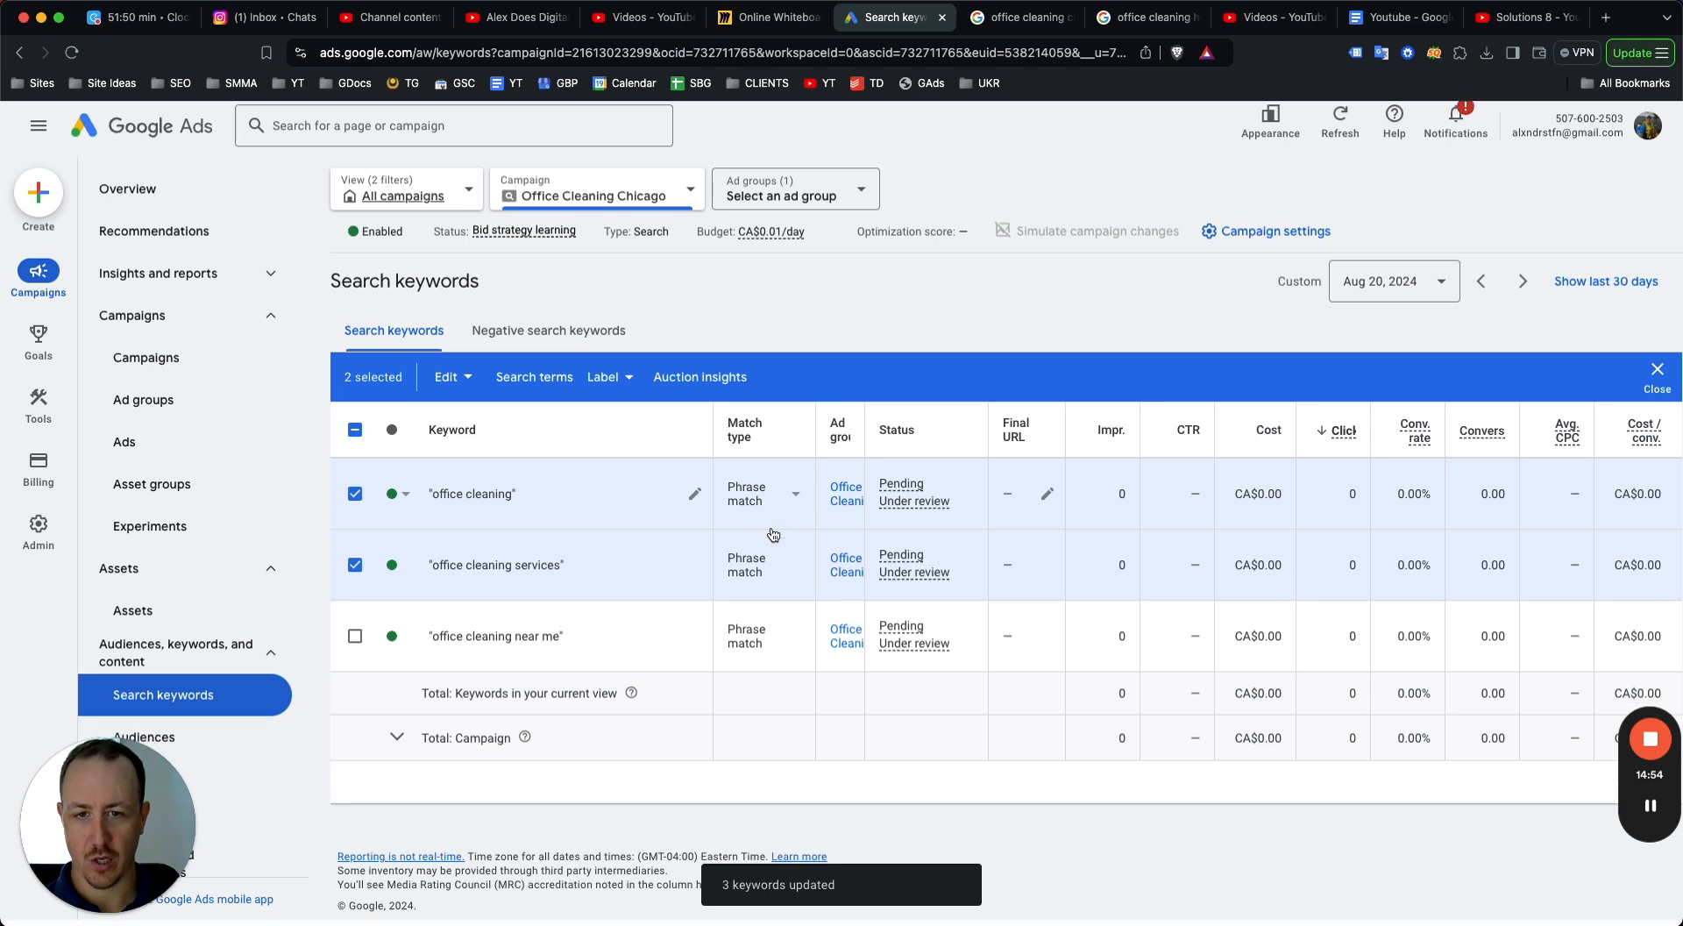
Open the campaign's ads list, select the responsive search ad and inspect its edit options.
left_click(217, 445)
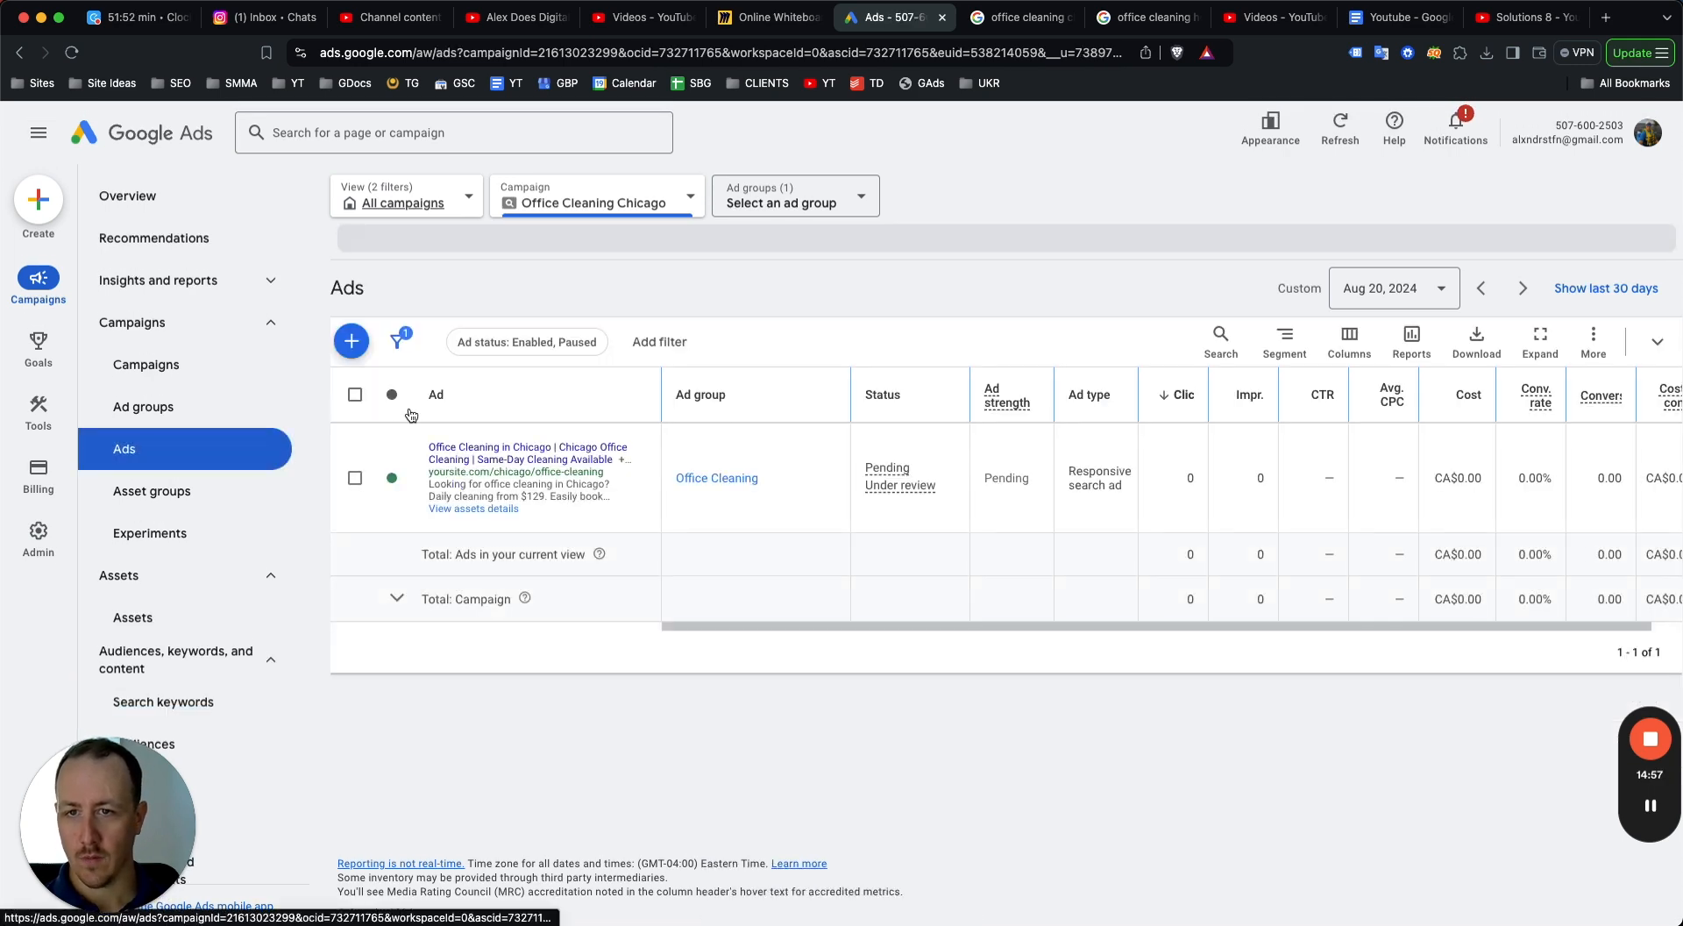
left_click(354, 478)
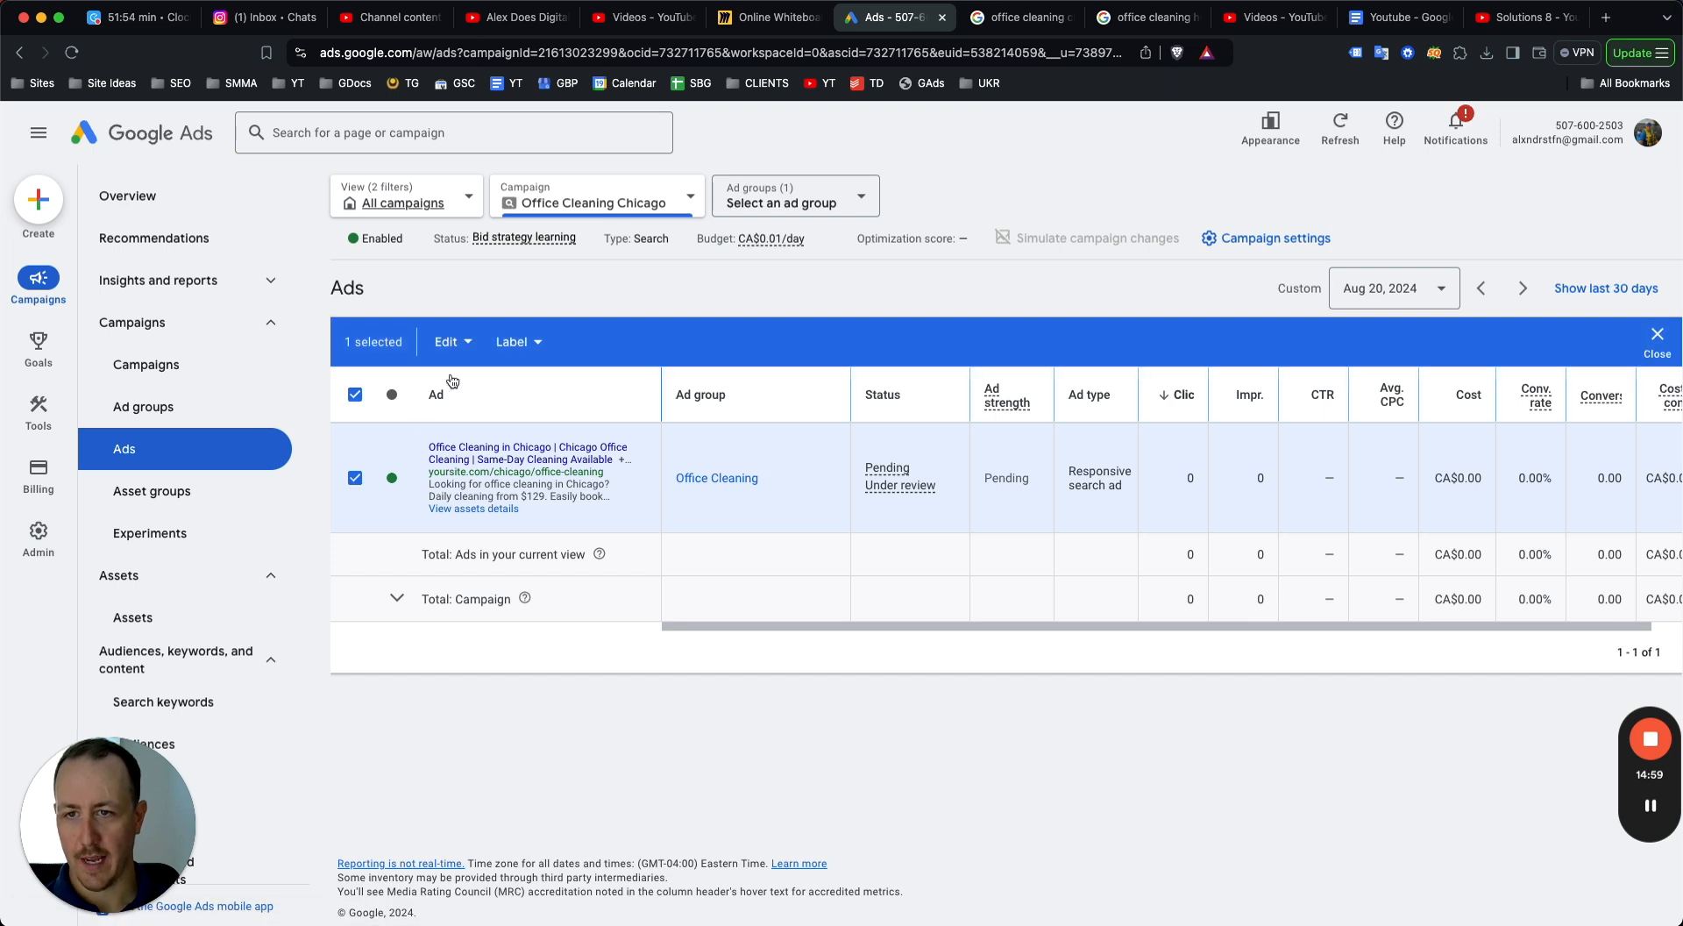
left_click(451, 341)
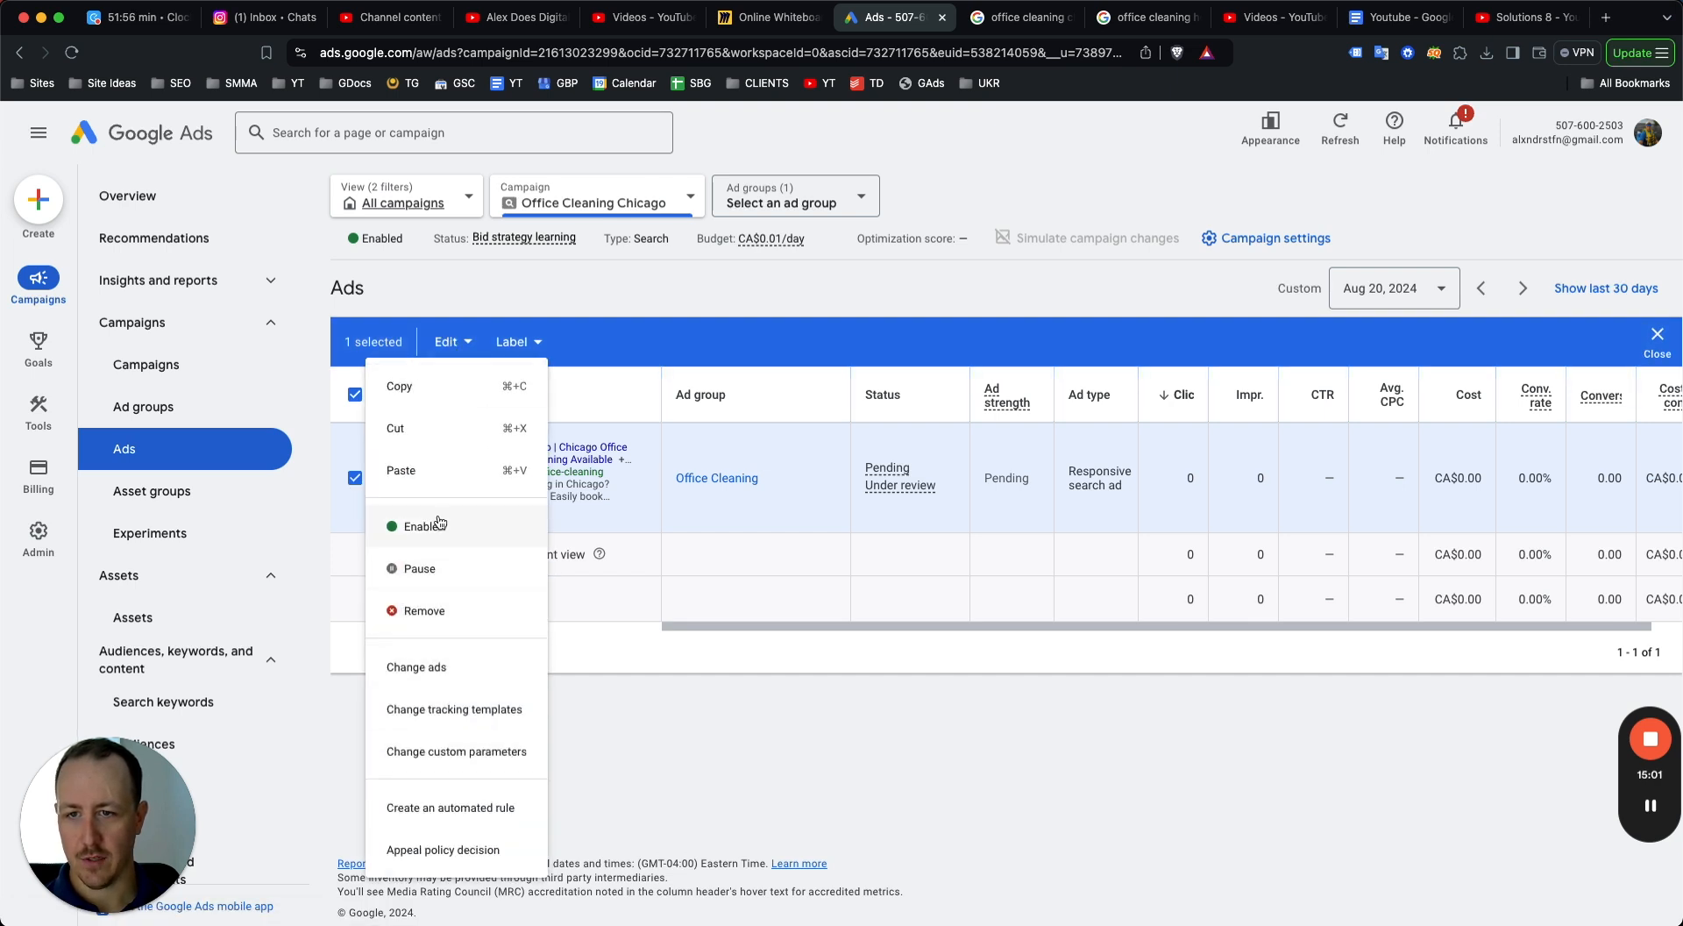
left_click(822, 770)
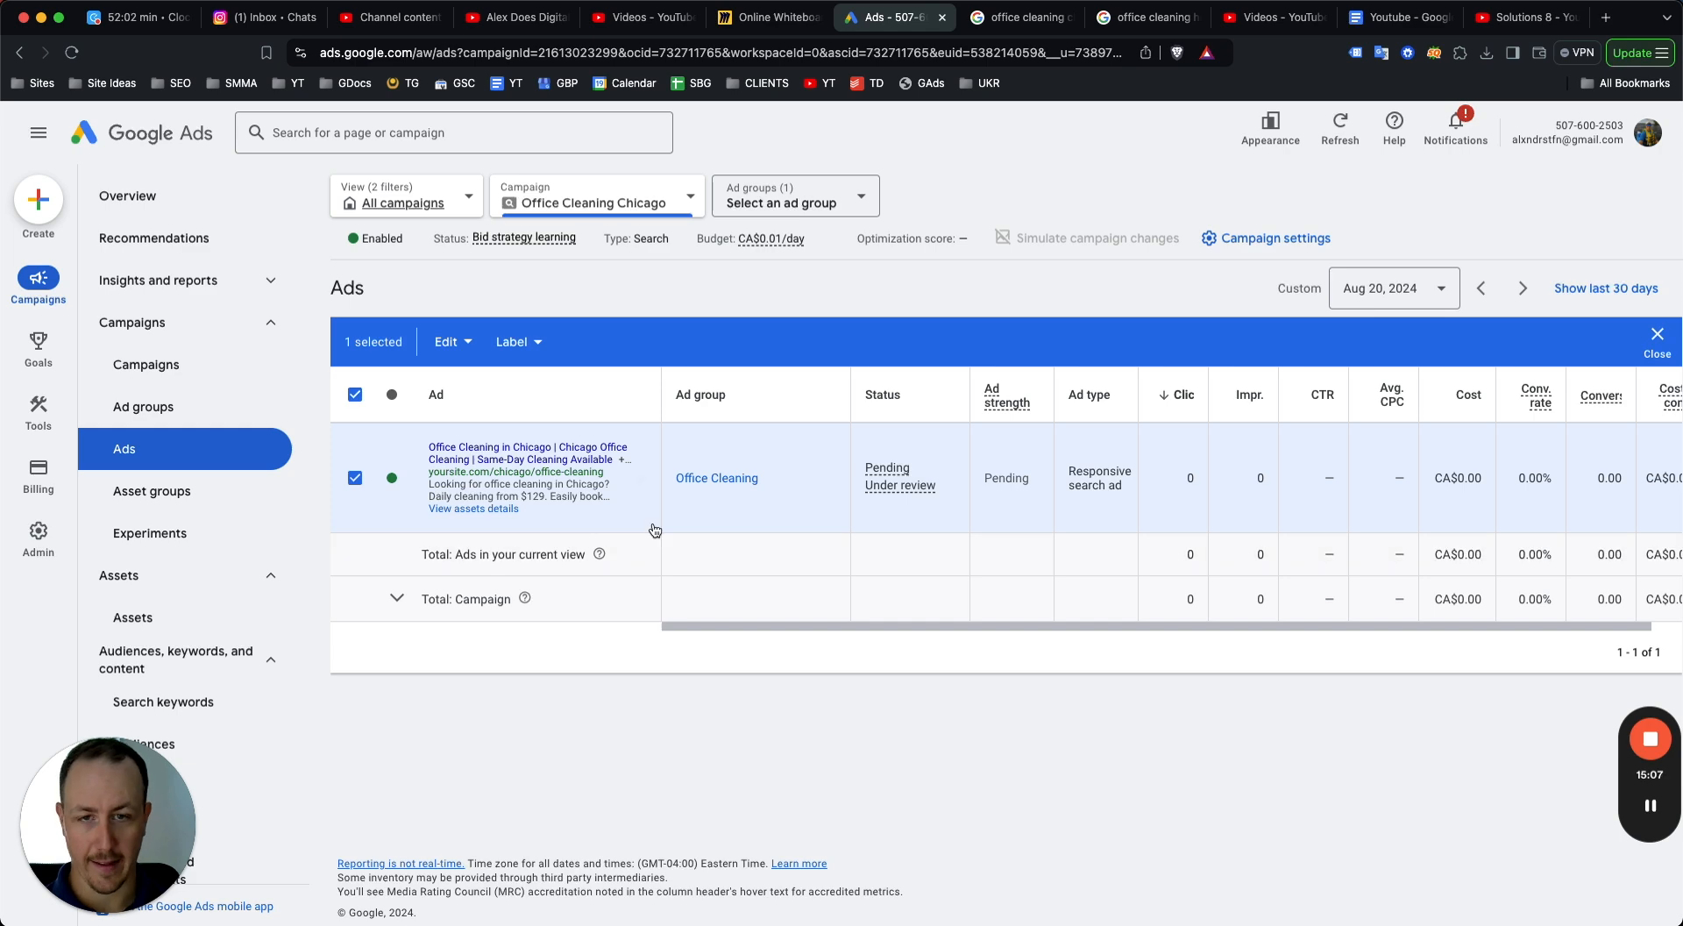
Pause the Office Cleaning Chicago campaign from the campaigns list.
left_click(164, 368)
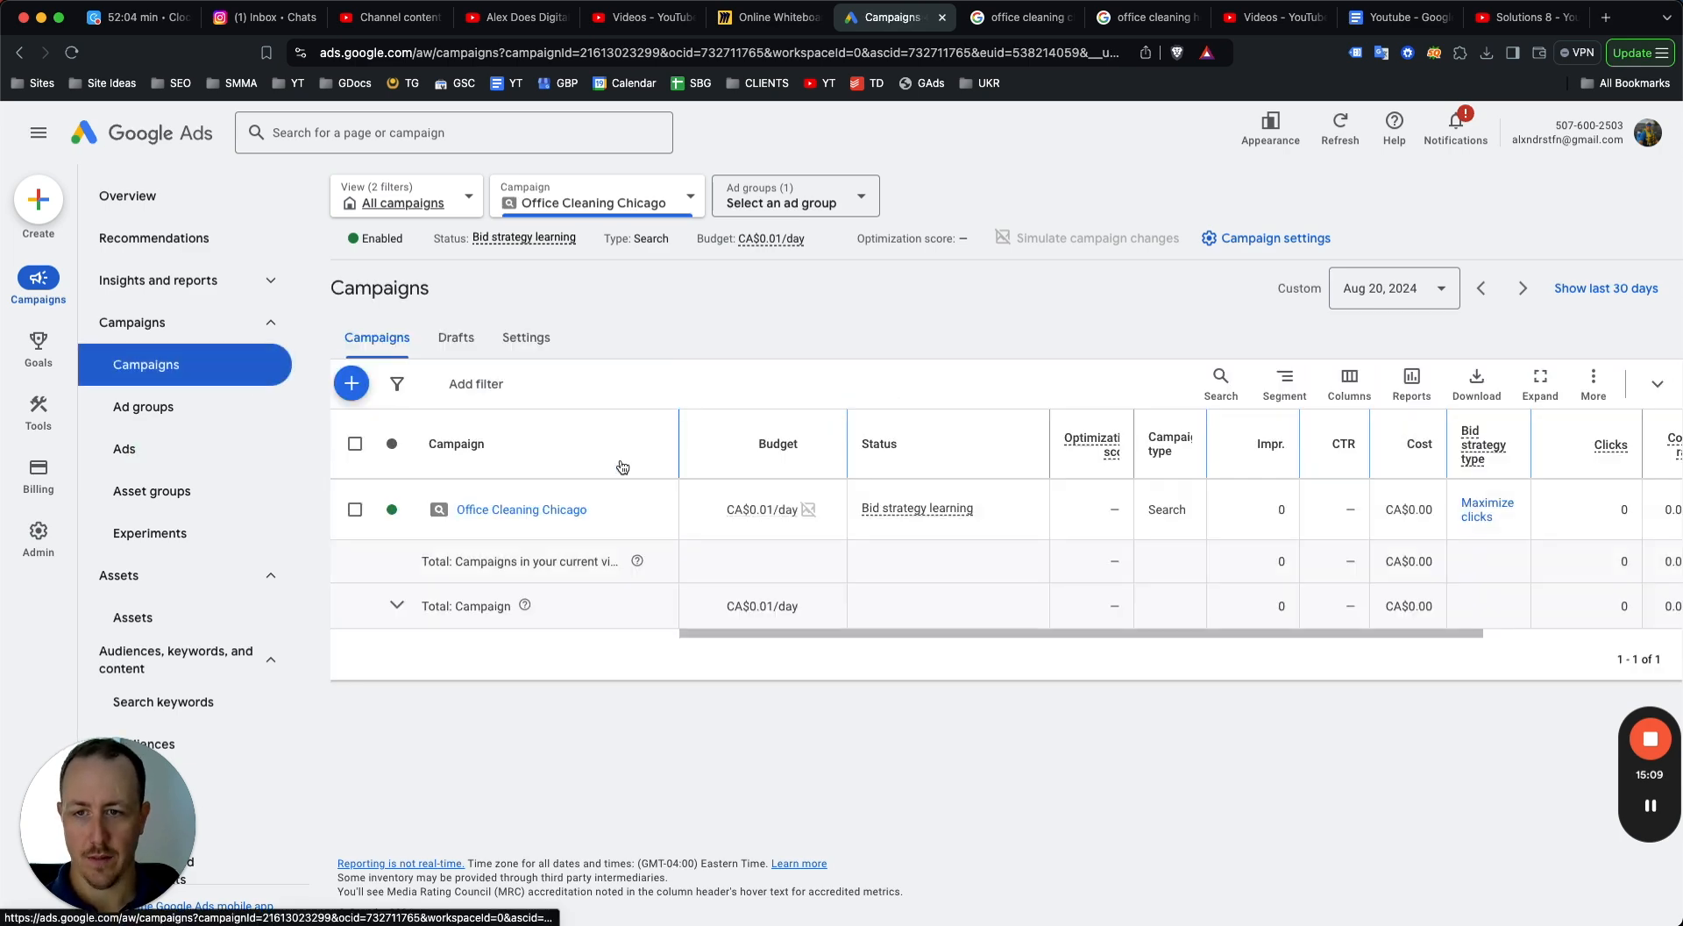
left_click(392, 509)
left_click(420, 556)
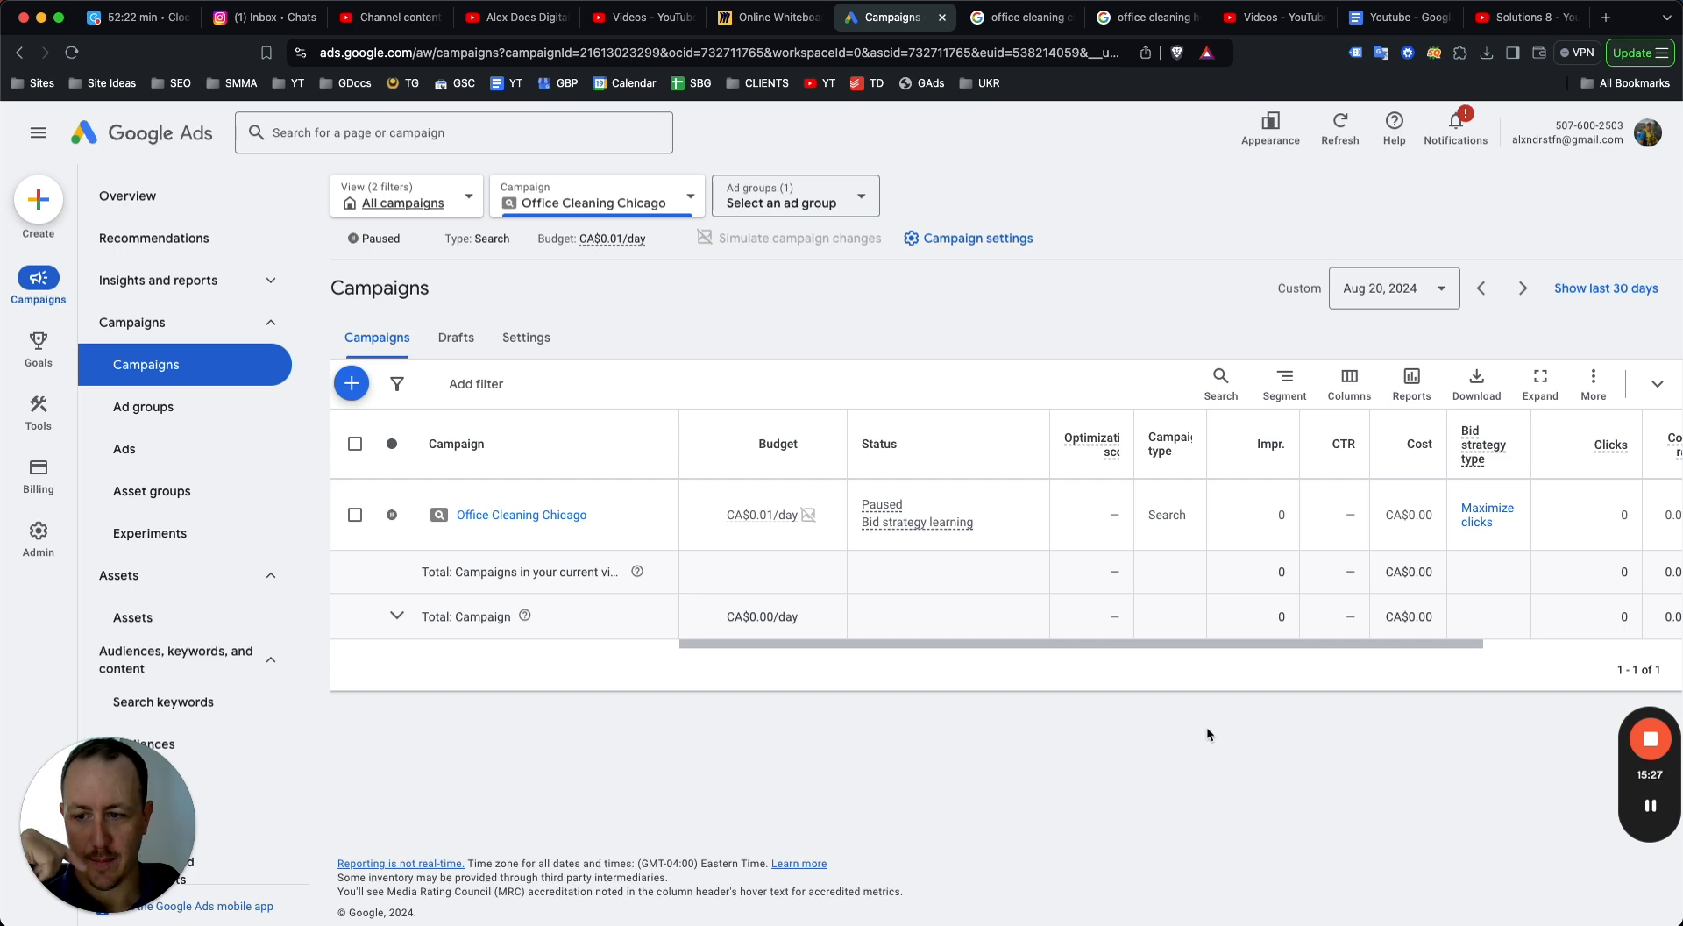
mouse_move(1650, 744)
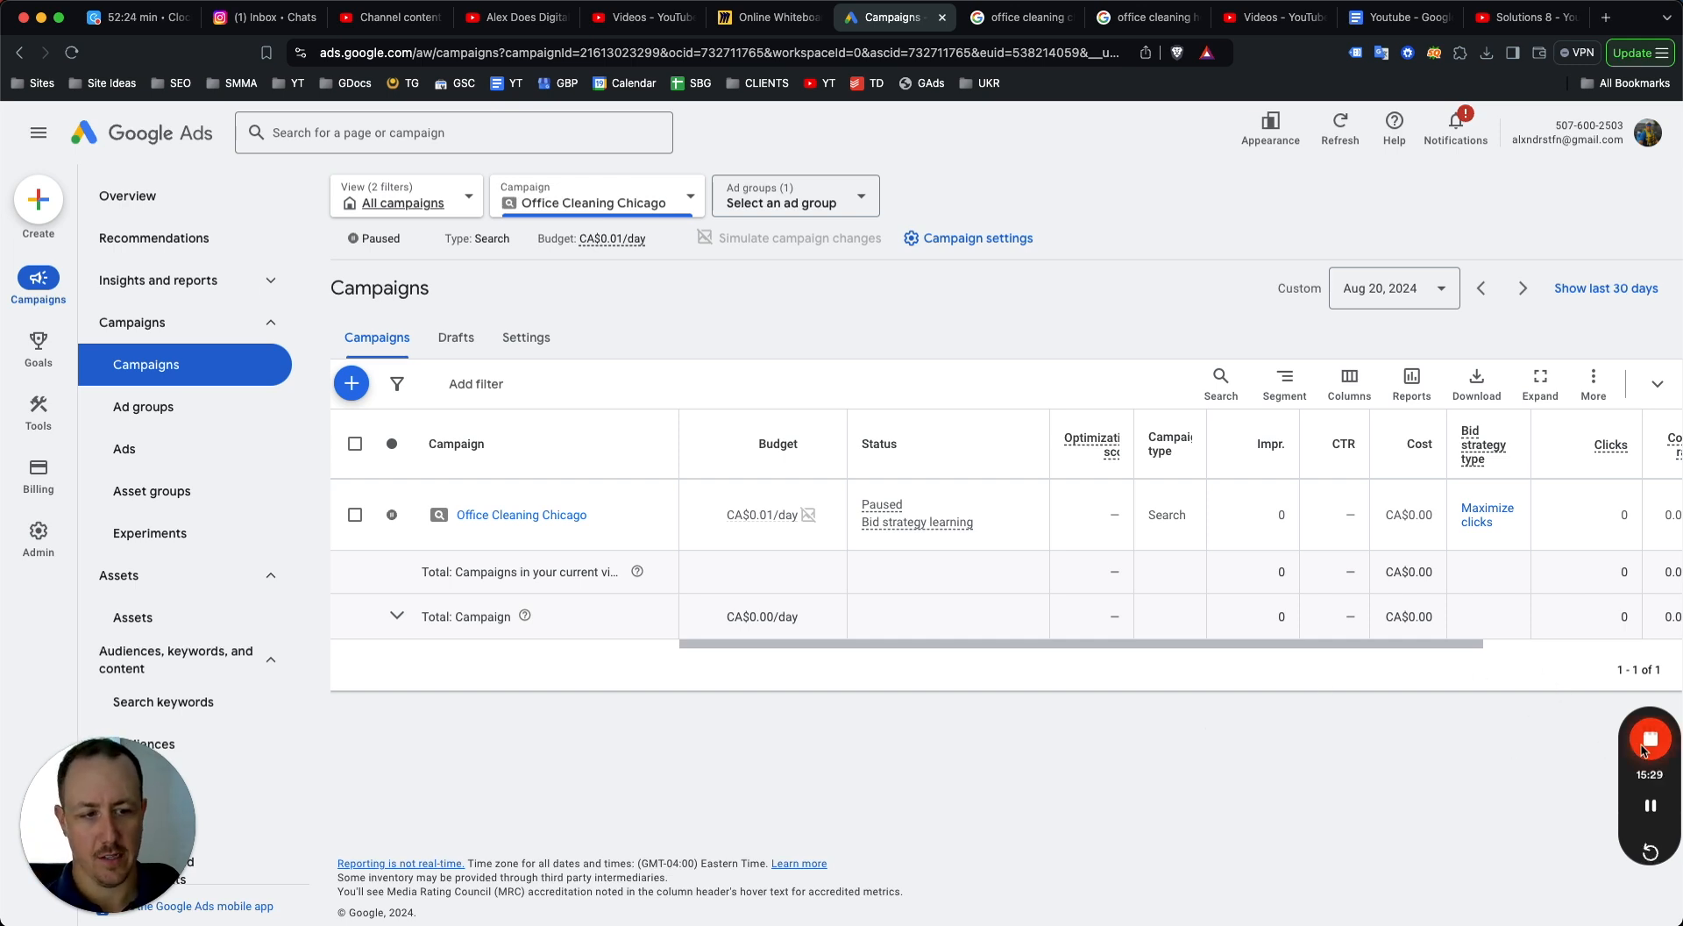